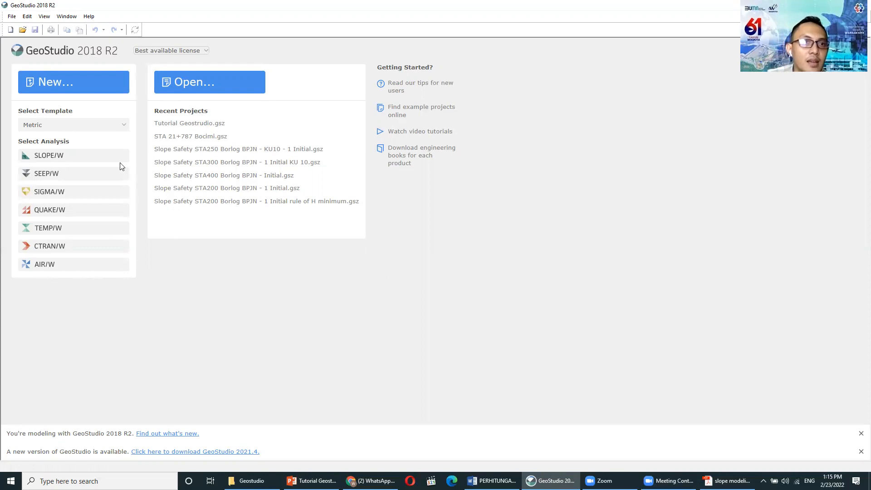
# Step: Create a new project from the Metric template with a SLOPE/W analysis
pyautogui.click(76, 158)
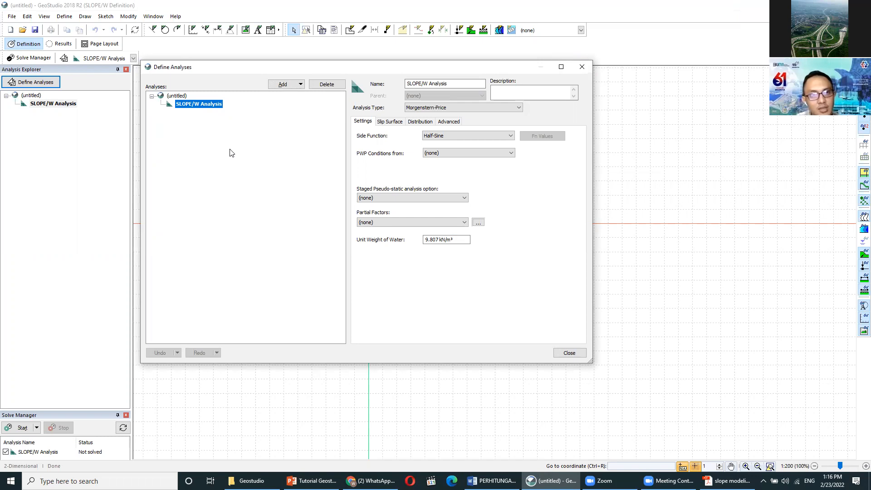
# Step: Add a transient SEEP/W analysis to the project alongside the SLOPE/W analysis
pyautogui.click(300, 87)
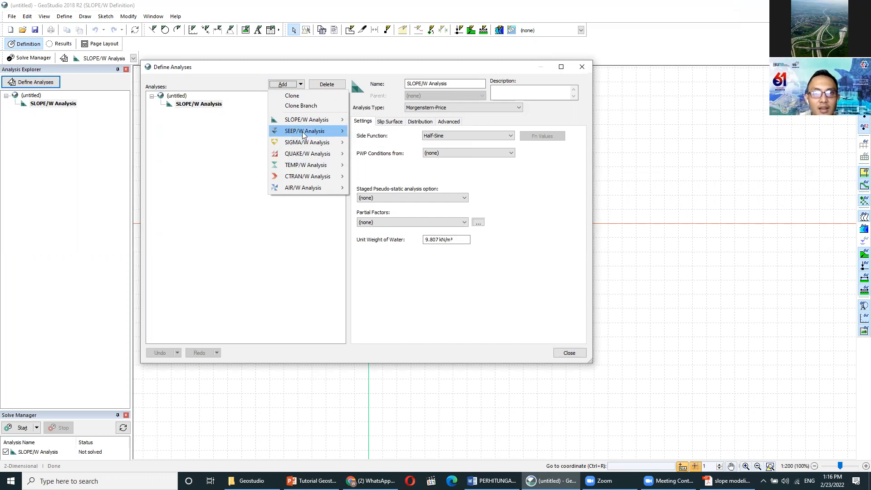
pyautogui.moveTo(318, 135)
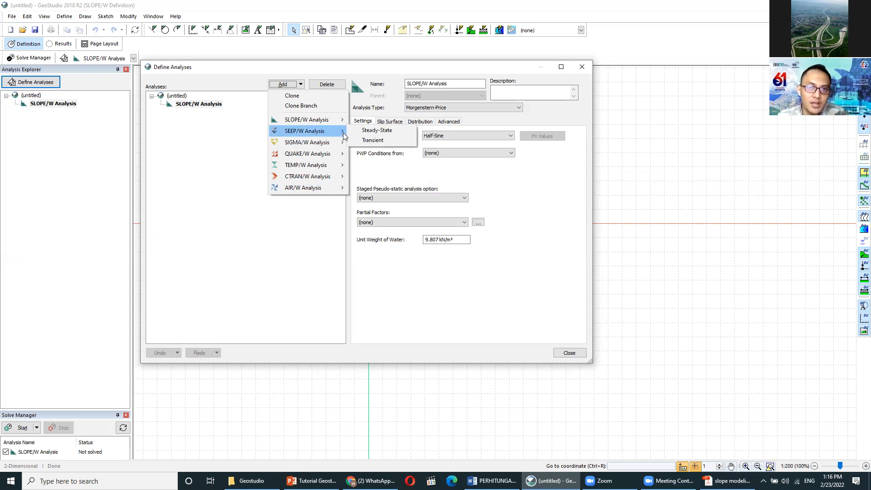
pyautogui.click(391, 139)
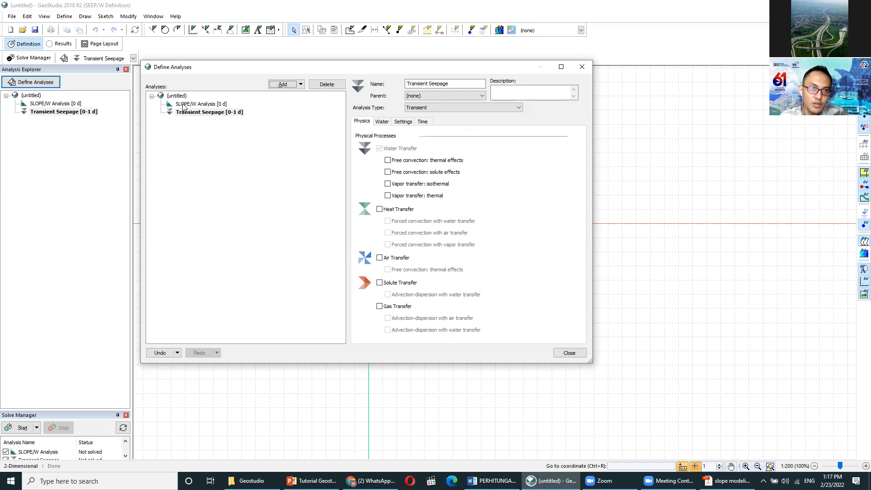
# Step: Delete the Transient Seepage analysis from the project
pyautogui.click(206, 105)
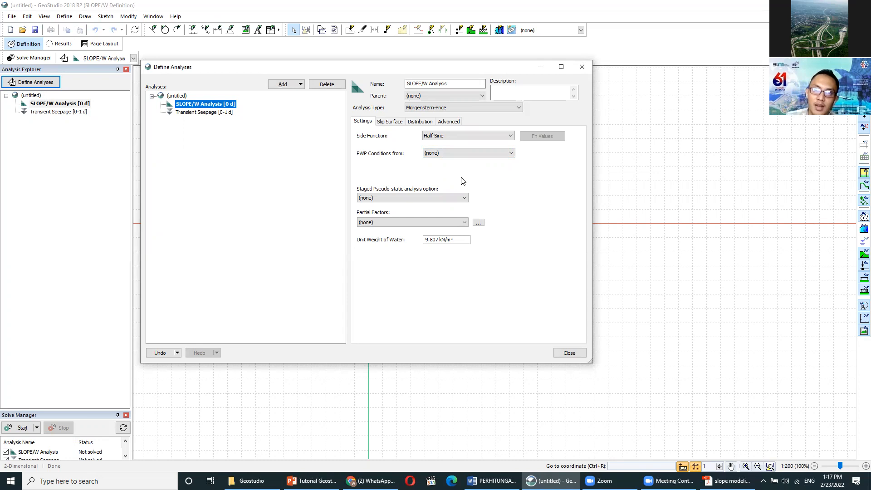
pyautogui.click(201, 112)
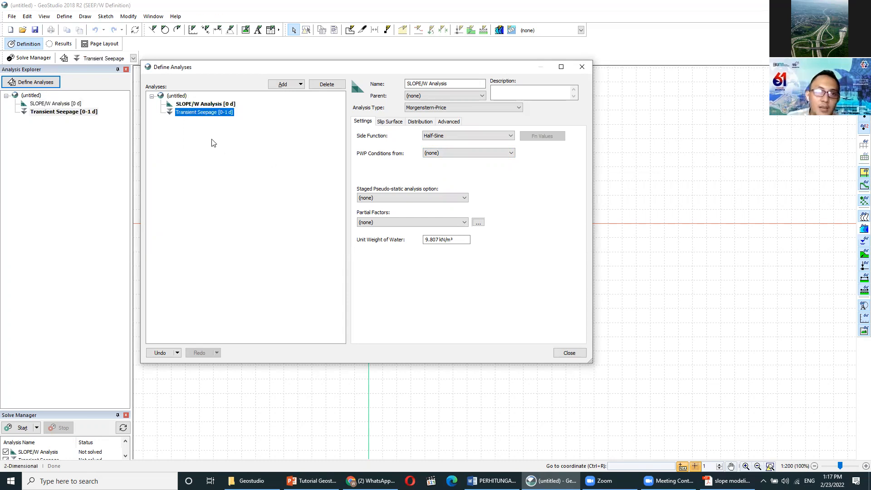
pyautogui.click(328, 85)
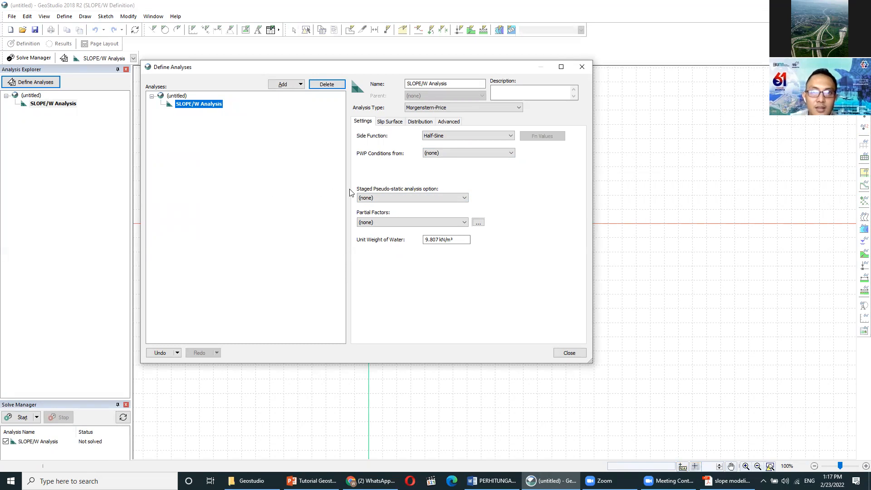
# Step: Choose Half-Sine as the side function and Piezometric Line as the source of the PWP conditions for the SLOPE/W analysis
pyautogui.click(511, 137)
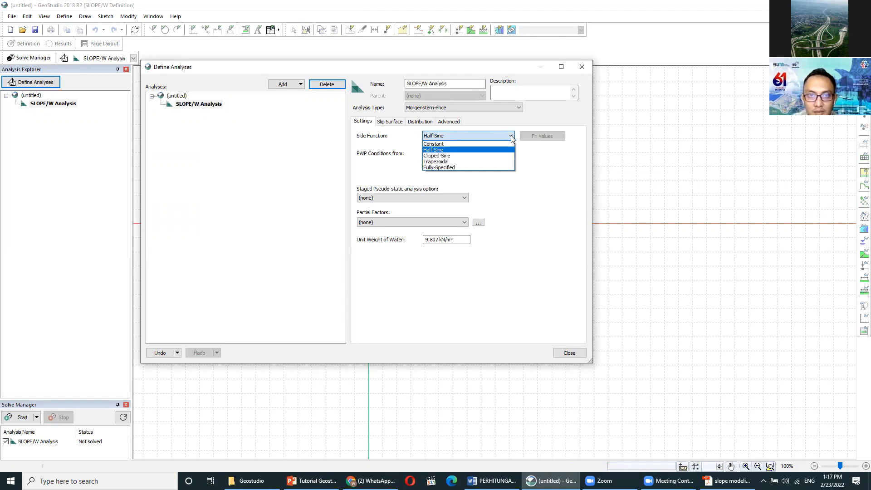
pyautogui.click(538, 169)
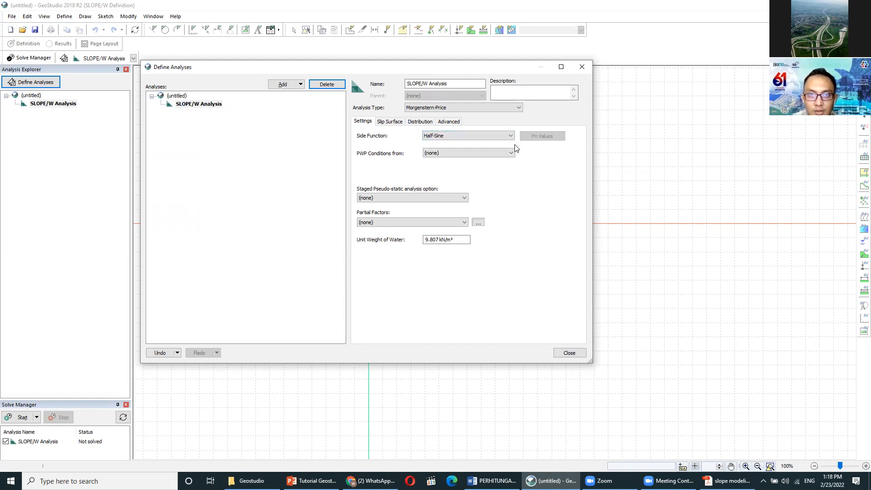
pyautogui.click(512, 137)
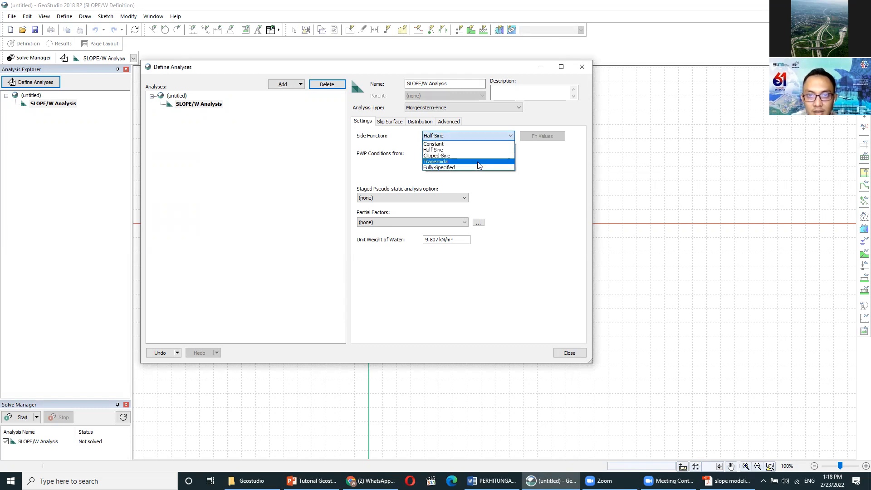
pyautogui.click(444, 151)
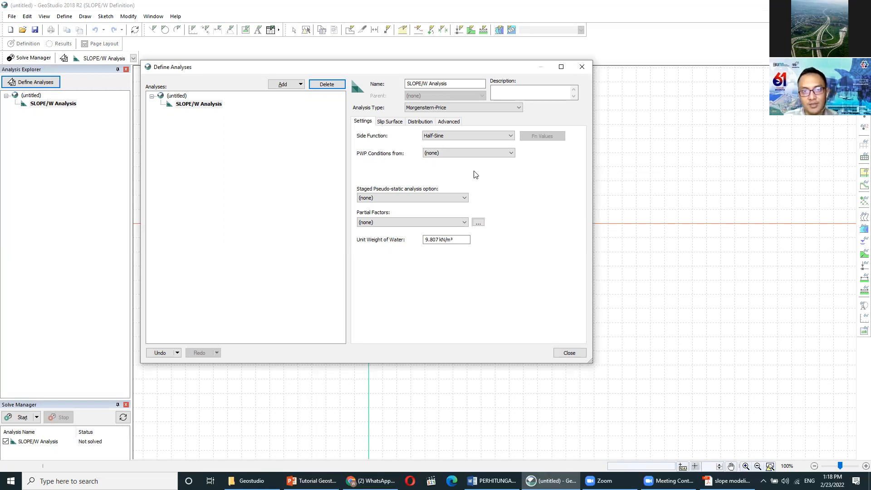
pyautogui.click(512, 154)
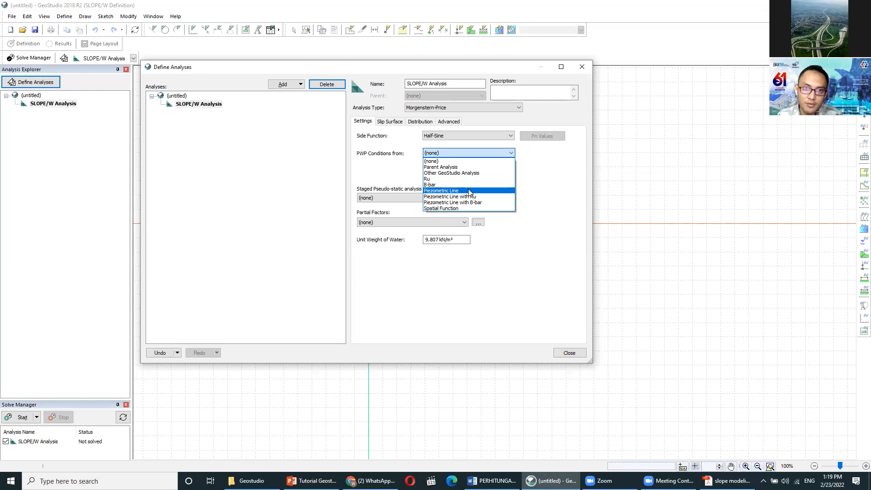
pyautogui.click(437, 191)
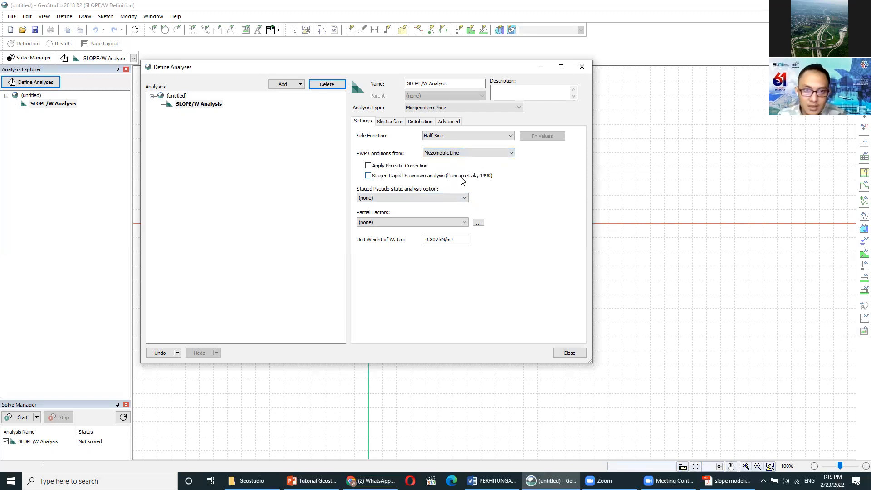
pyautogui.moveTo(467, 70); pyautogui.dragTo(680, 111)
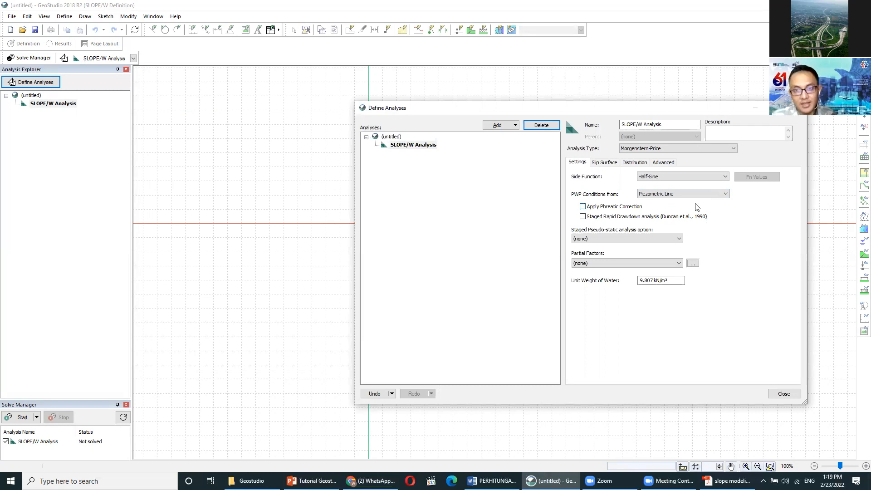
pyautogui.moveTo(632, 108); pyautogui.dragTo(499, 86)
pyautogui.click(550, 171)
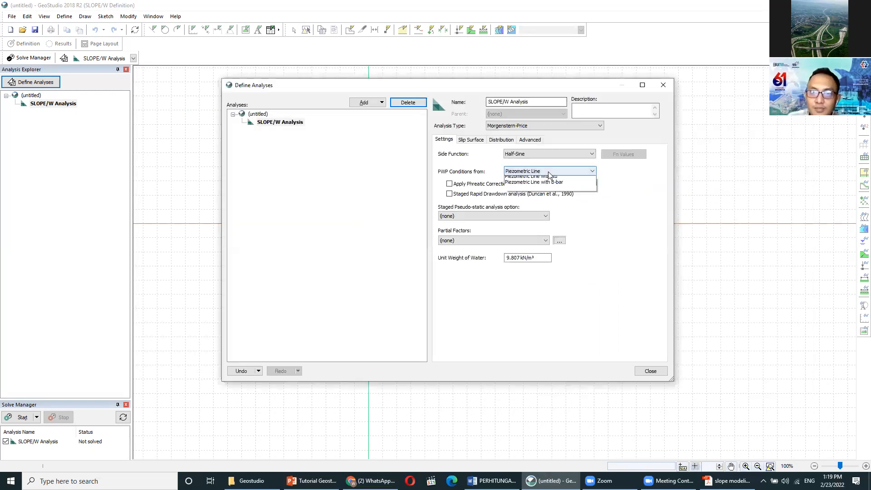
pyautogui.click(532, 209)
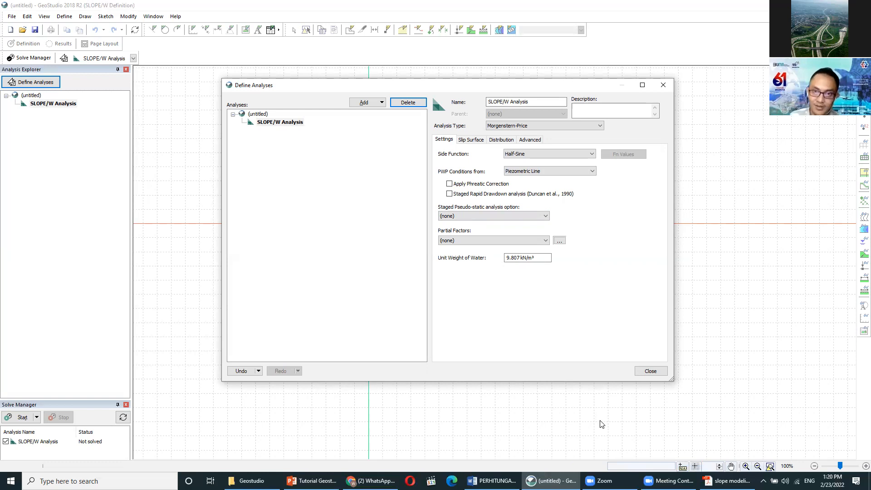
# Step: Set the slip surface direction of movement to Left to right and enable optimization of the critical slip surface location
pyautogui.click(472, 140)
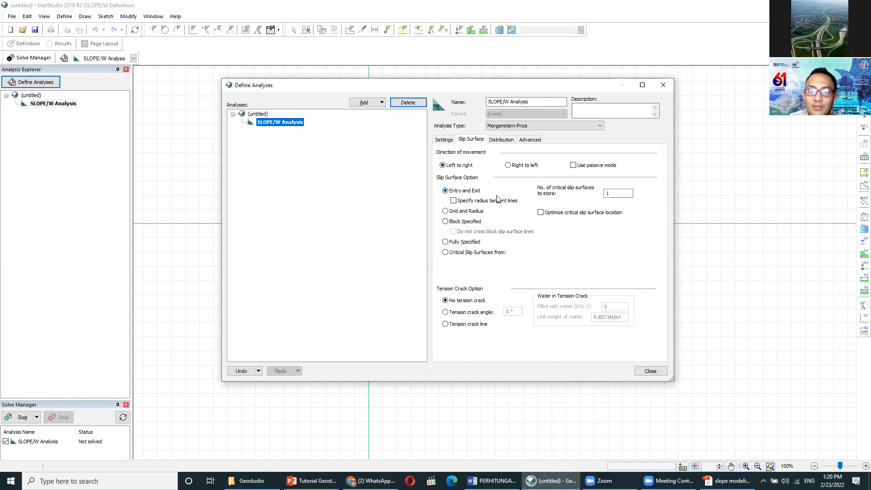
pyautogui.click(451, 143)
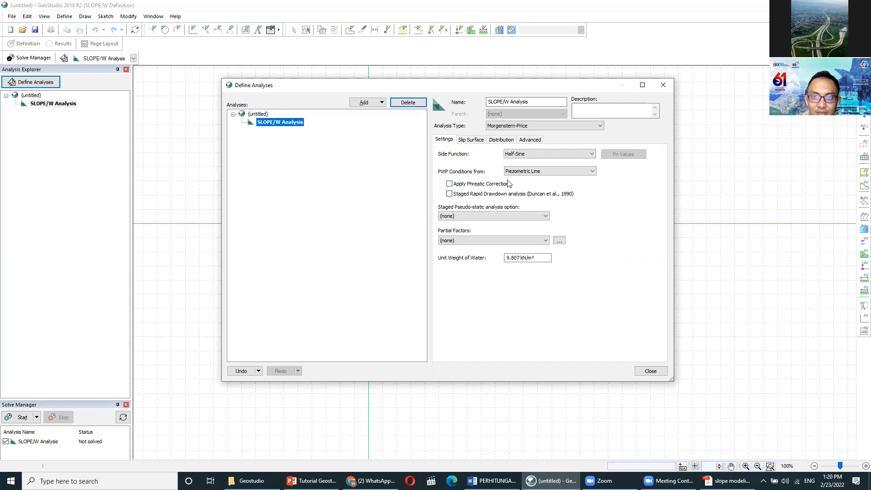
pyautogui.click(468, 141)
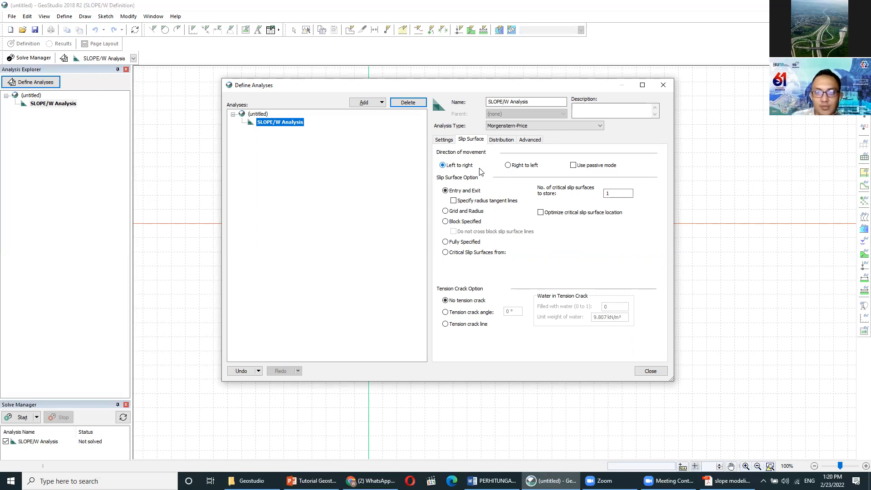
pyautogui.click(510, 166)
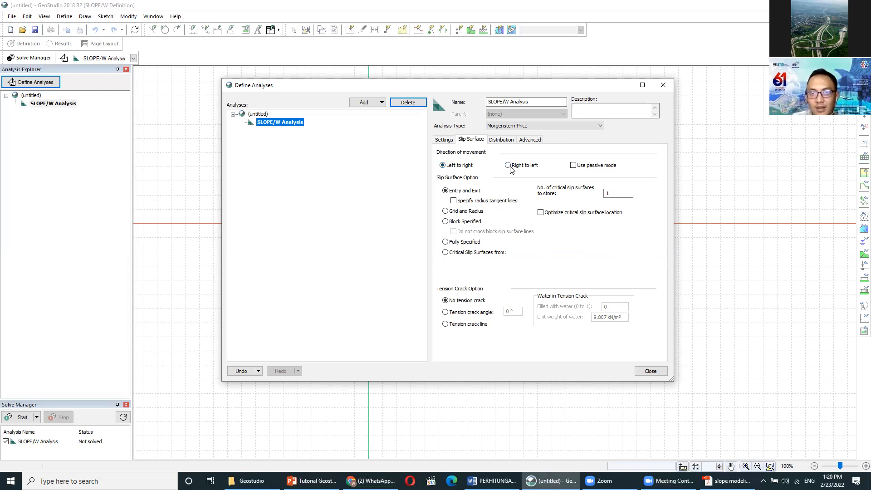
pyautogui.click(455, 167)
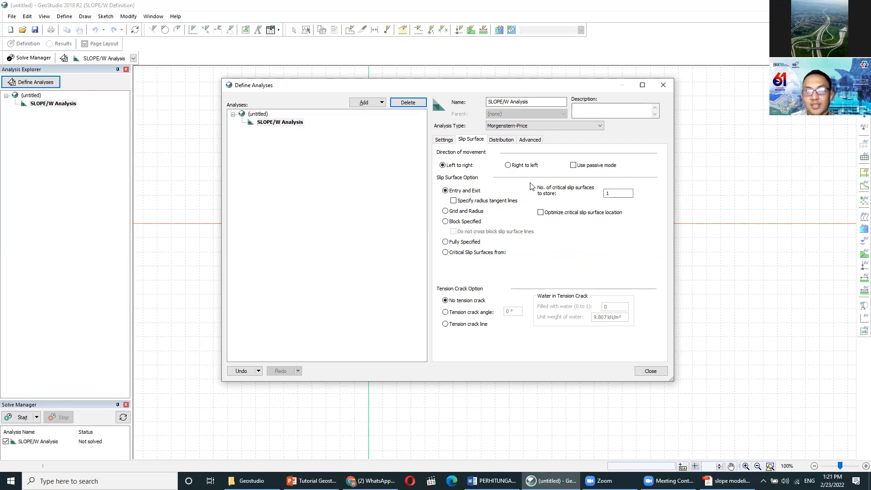
pyautogui.click(508, 165)
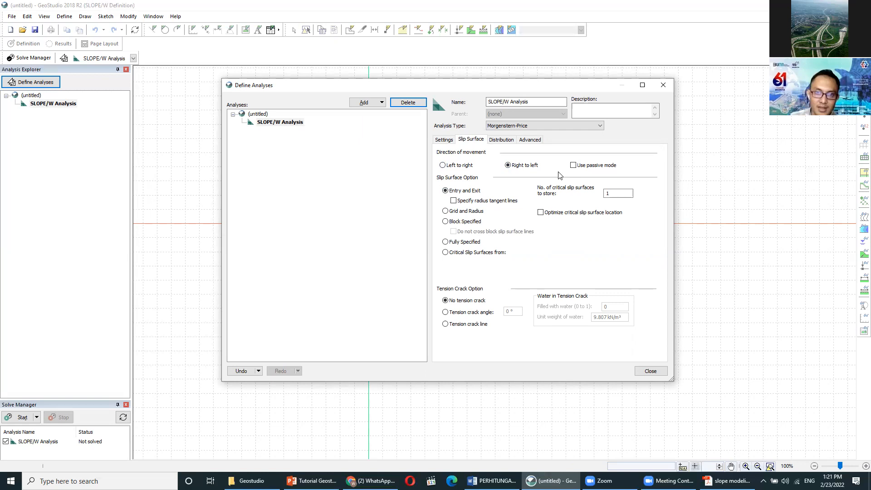
pyautogui.click(467, 169)
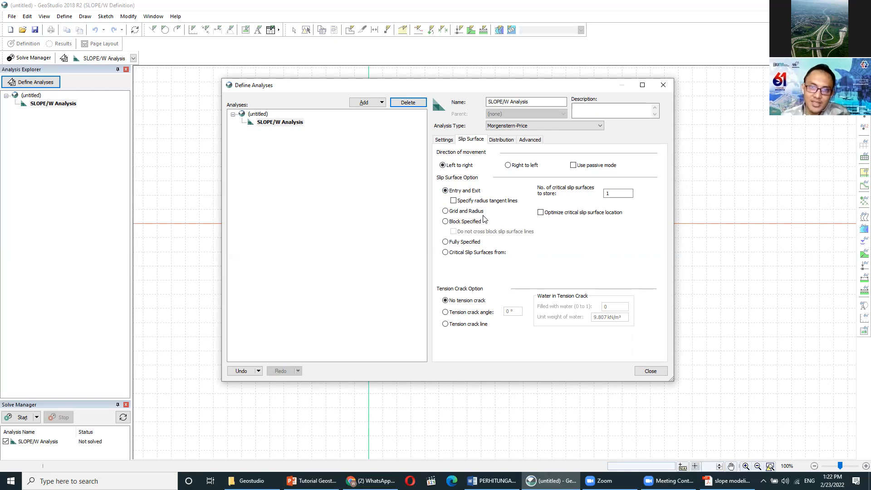
pyautogui.click(541, 213)
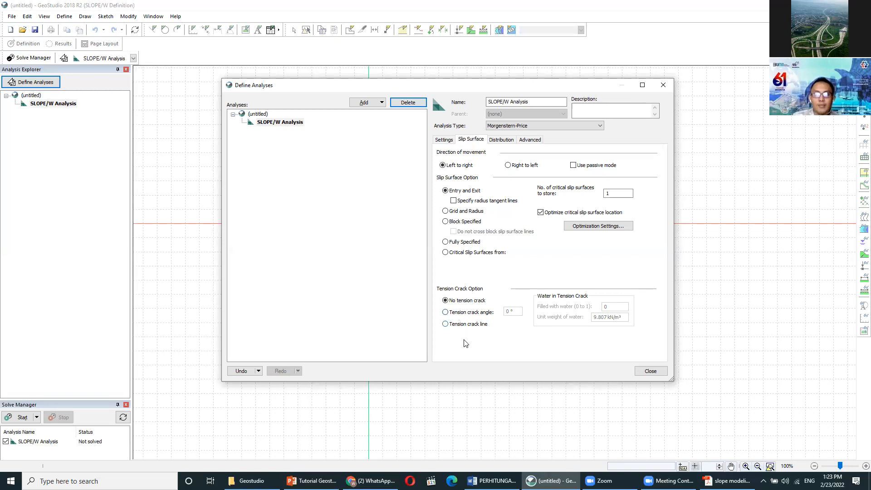
# Step: Try the tension crack angle and tension crack line options, and return the setting to No tension crack
pyautogui.click(445, 313)
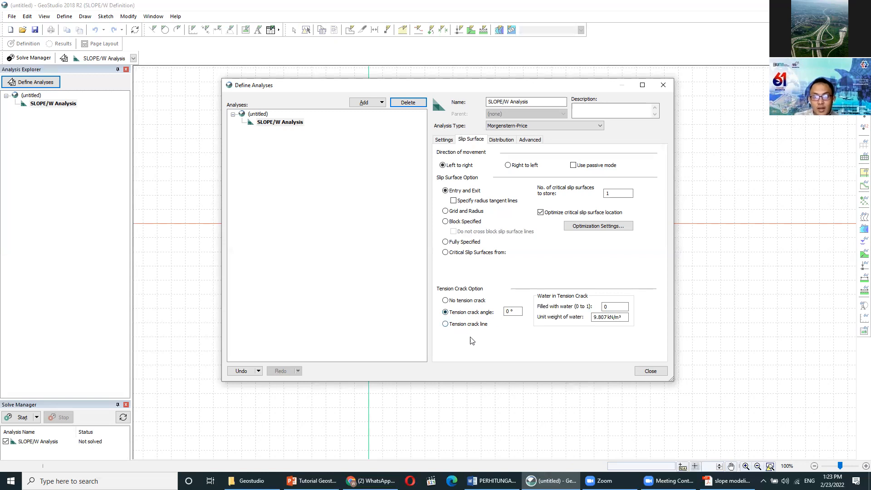
pyautogui.click(449, 328)
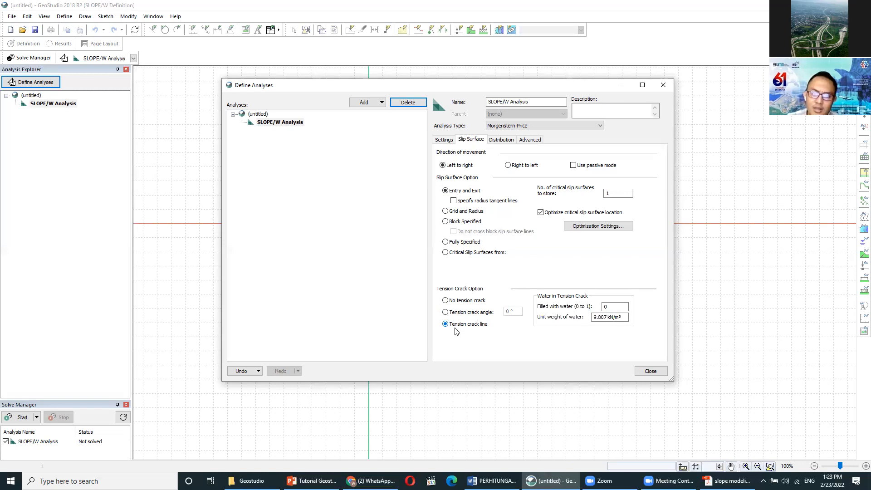
pyautogui.click(445, 301)
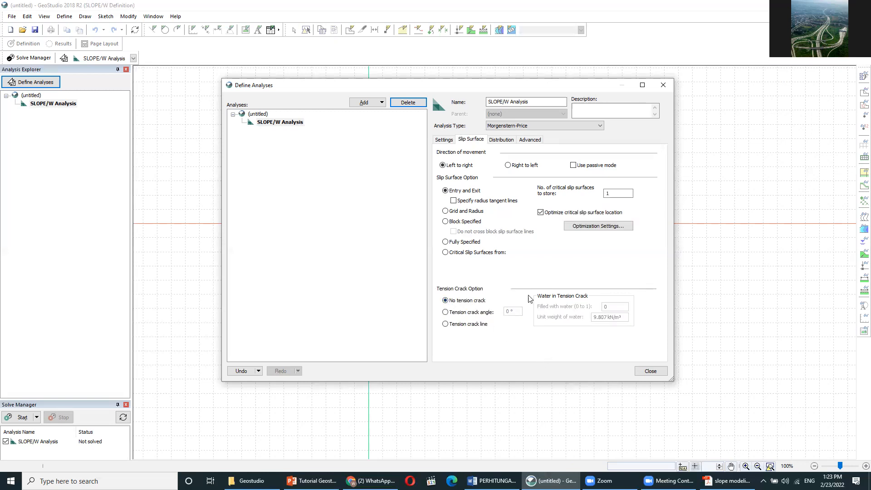
# Step: Review the analysis's general, slip surface, factor of safety distribution and advanced settings
pyautogui.click(444, 142)
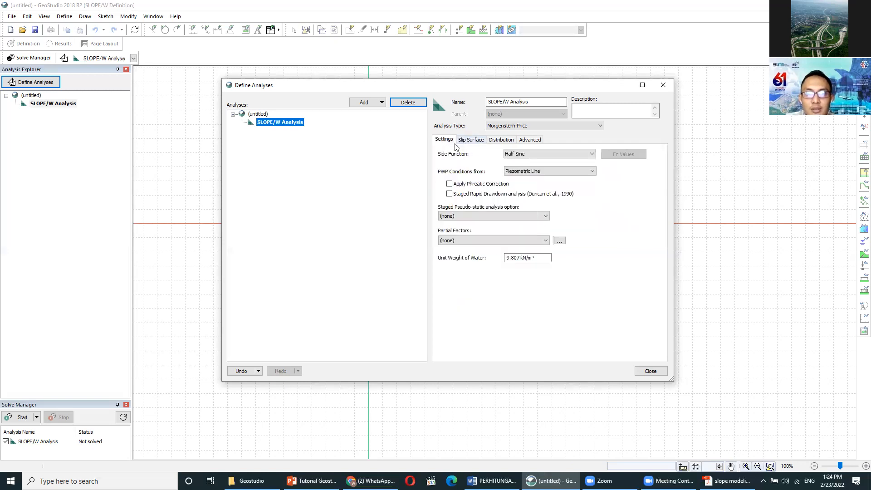
pyautogui.click(459, 141)
pyautogui.click(448, 143)
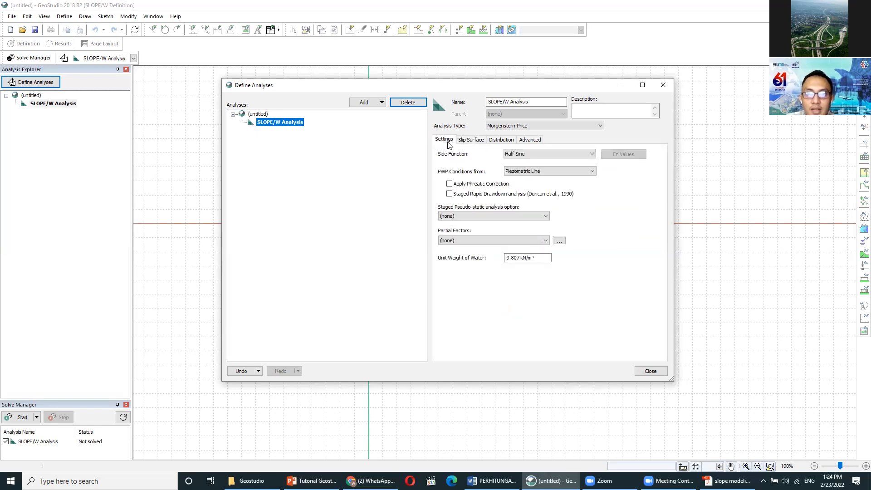
pyautogui.click(472, 140)
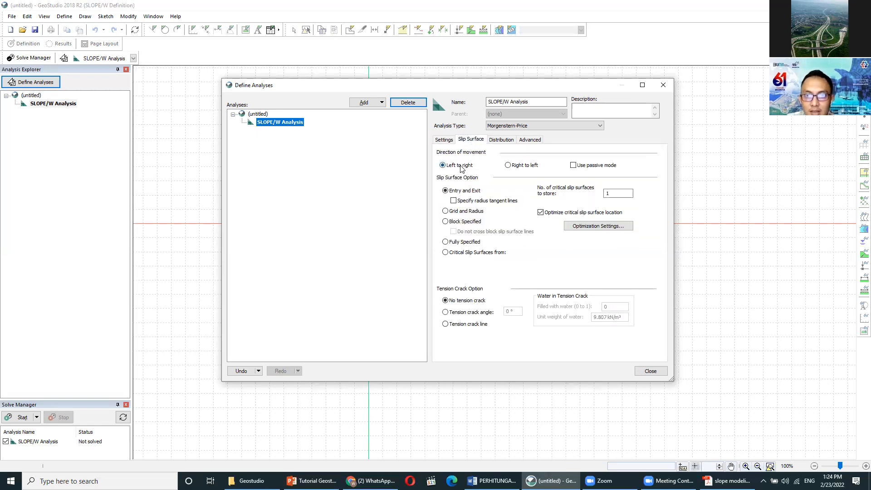
pyautogui.click(501, 141)
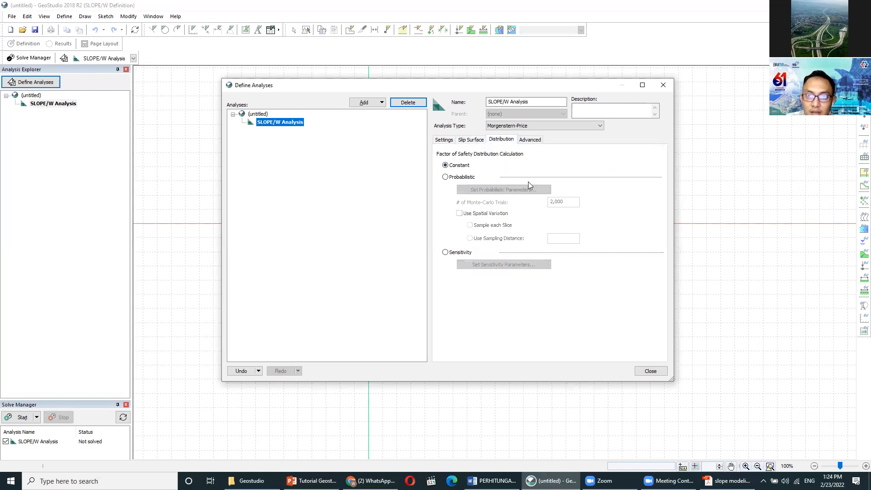
pyautogui.click(539, 142)
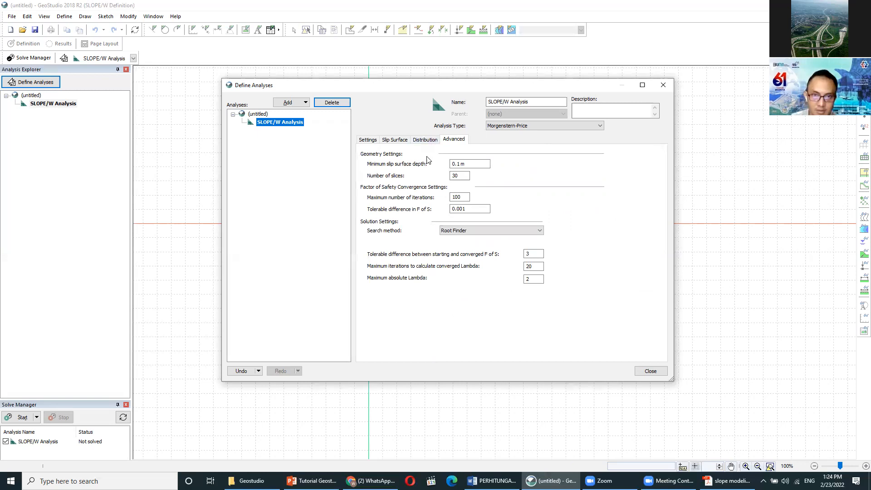
pyautogui.click(418, 142)
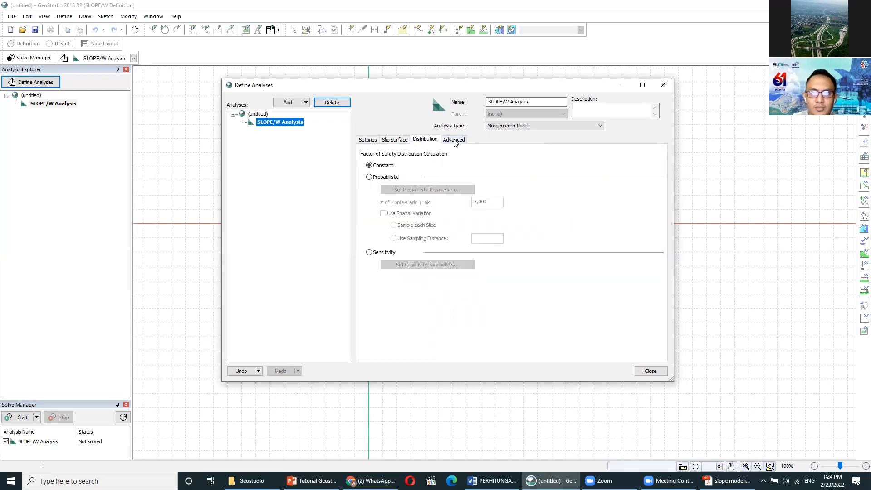
pyautogui.click(449, 140)
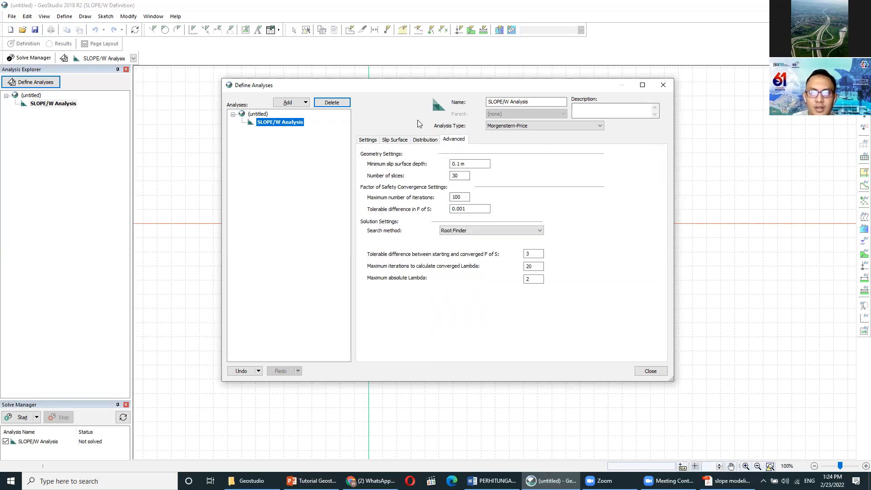
pyautogui.click(426, 142)
pyautogui.click(399, 141)
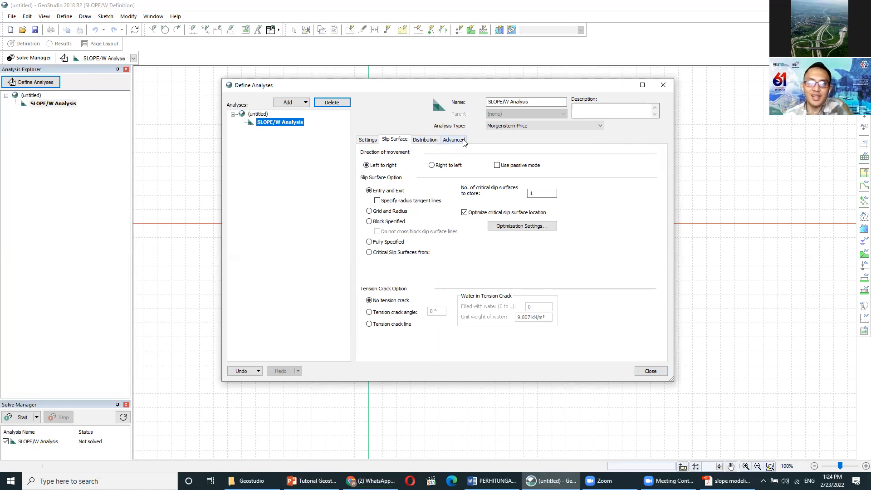
# Step: Recheck the analysis's general and slip surface settings, and close the analysis definitions
pyautogui.click(368, 140)
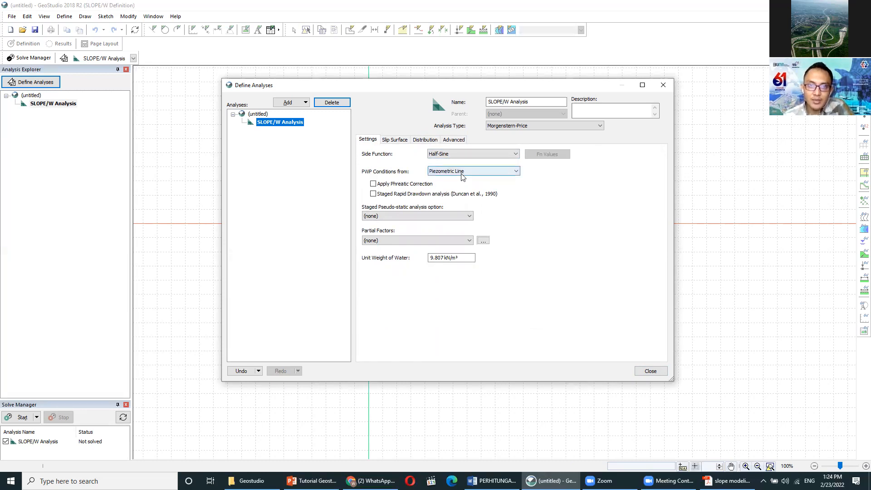
pyautogui.click(394, 142)
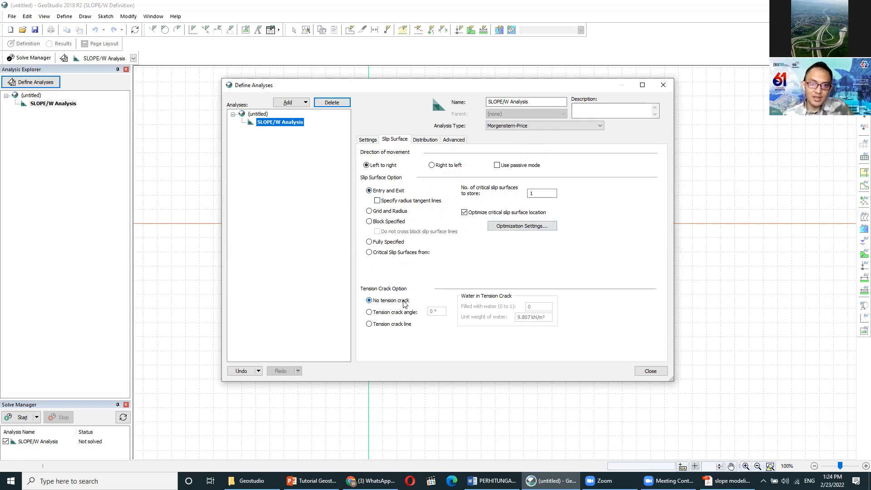
pyautogui.click(651, 372)
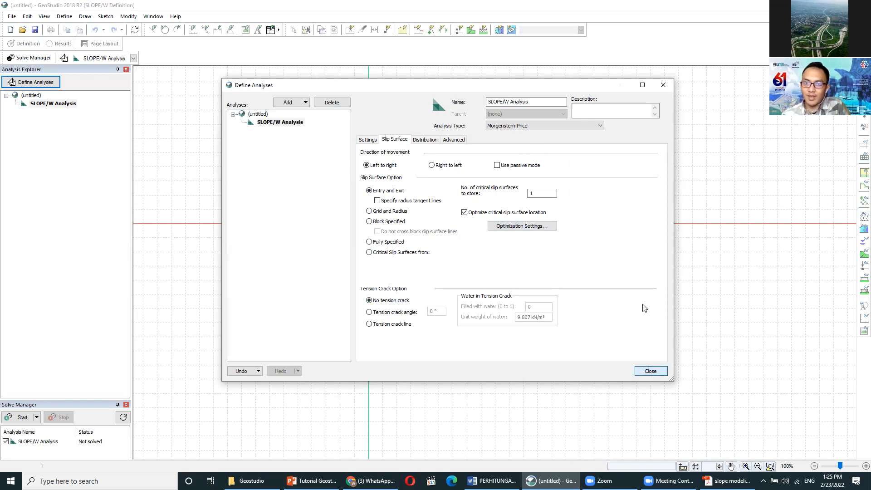
pyautogui.click(650, 372)
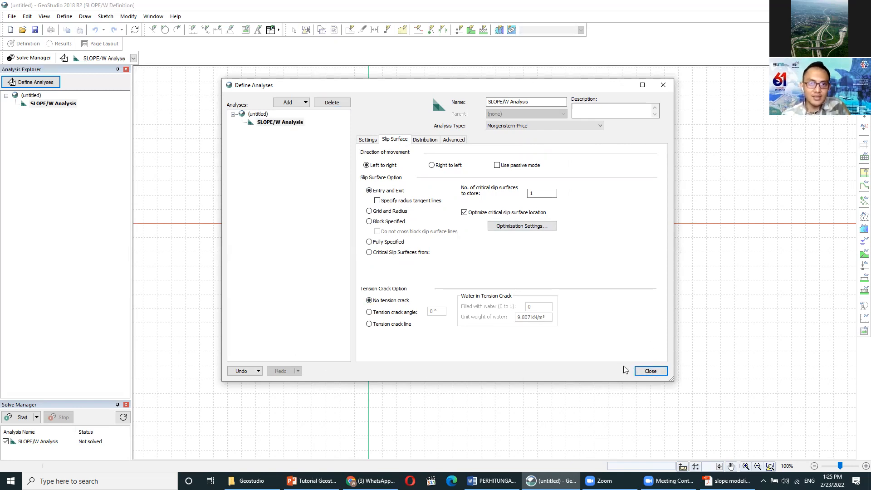
pyautogui.click(651, 371)
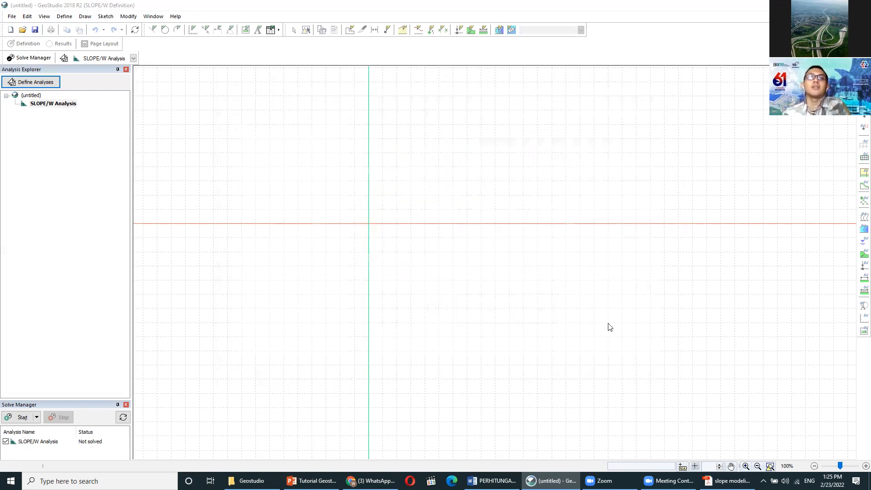
# Step: Switch to the Tutorial Geostudio presentation in PowerPoint and browse to its Geometrical Drawing slides
pyautogui.hscroll(7, 554, 257)
pyautogui.scroll(3, 554, 256)
pyautogui.scroll(2, 434, 242)
pyautogui.hscroll(1, 435, 241)
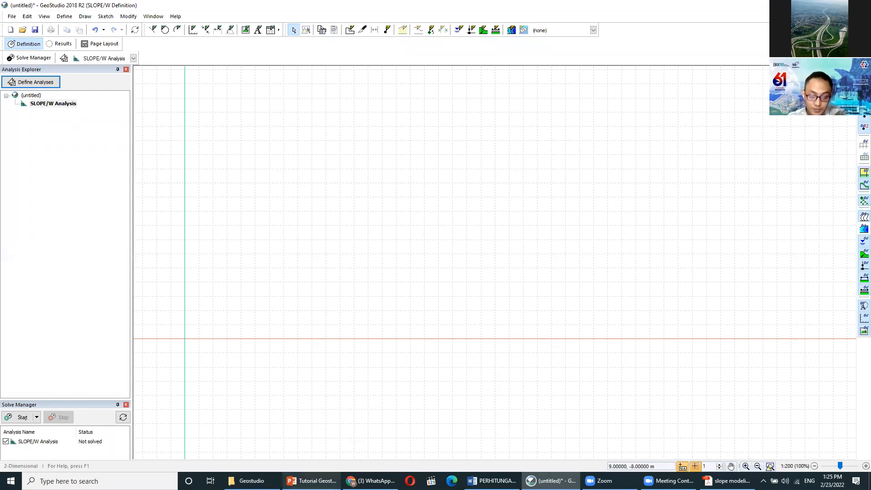
pyautogui.click(311, 481)
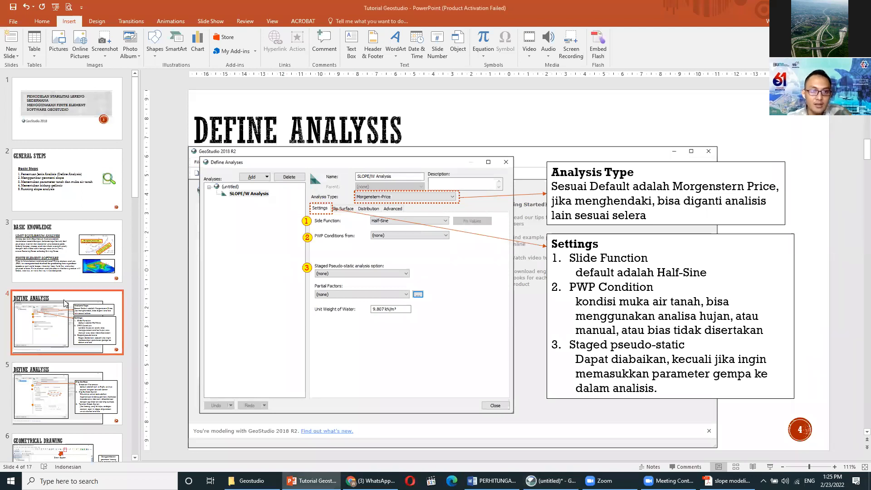
pyautogui.scroll(-5, 65, 303)
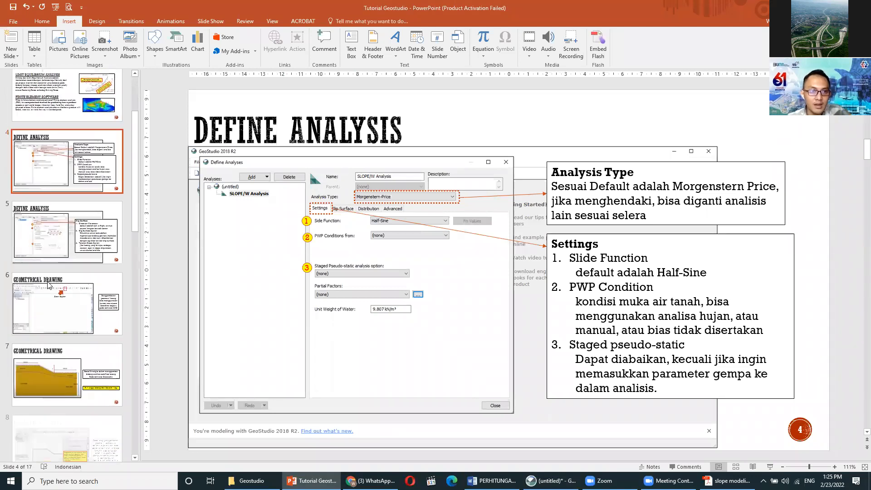
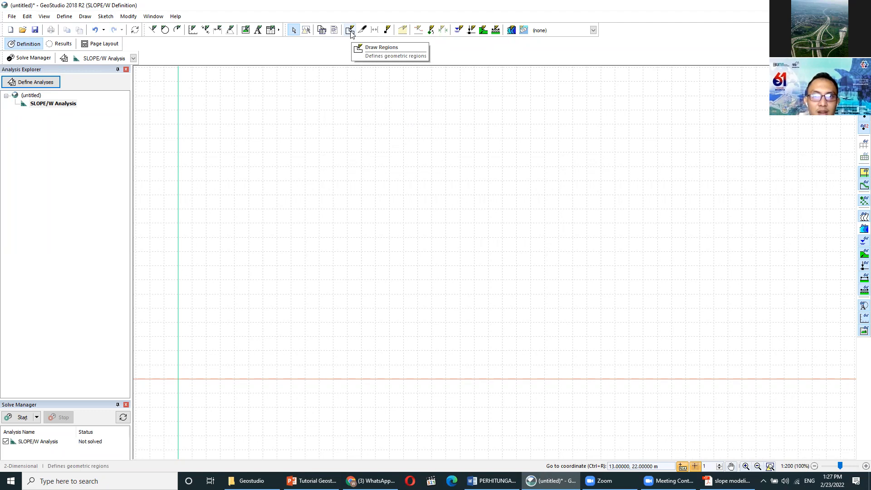
# Step: Start drawing a polygonal domain region with its first point at the origin (0, 0)
pyautogui.click(85, 17)
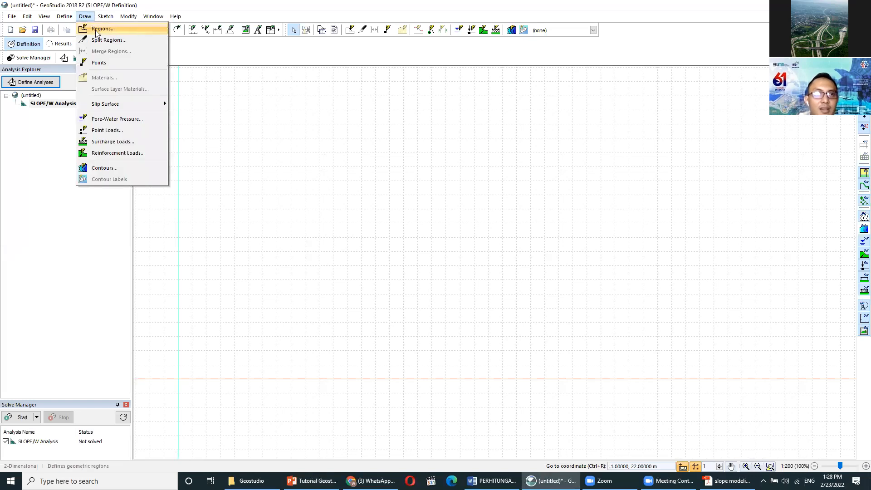
pyautogui.click(96, 30)
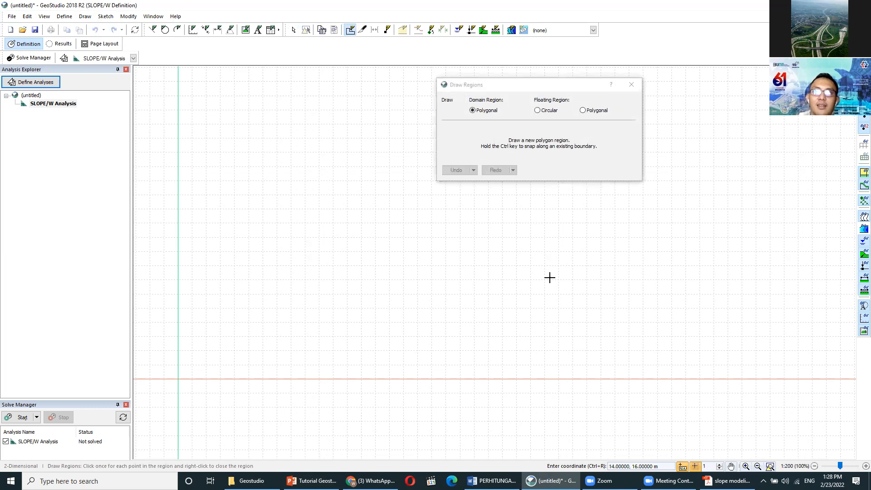
pyautogui.click(535, 90)
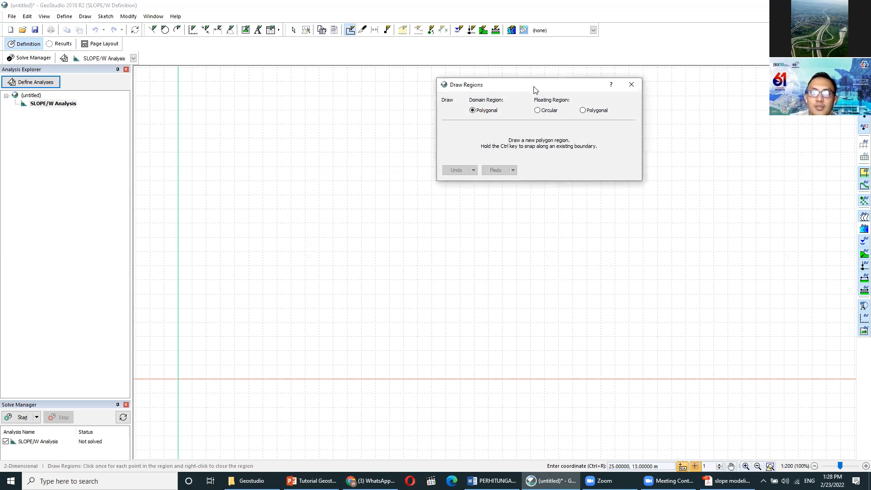
pyautogui.moveTo(535, 89); pyautogui.dragTo(661, 170)
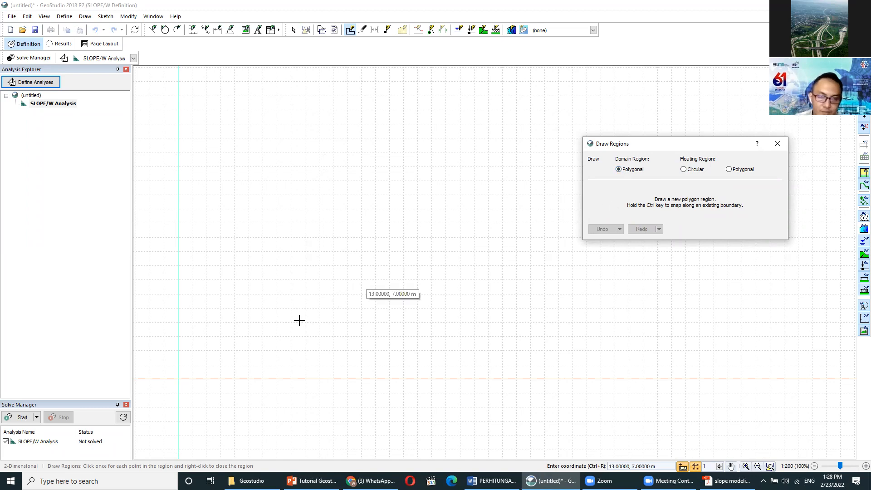
pyautogui.click(177, 378)
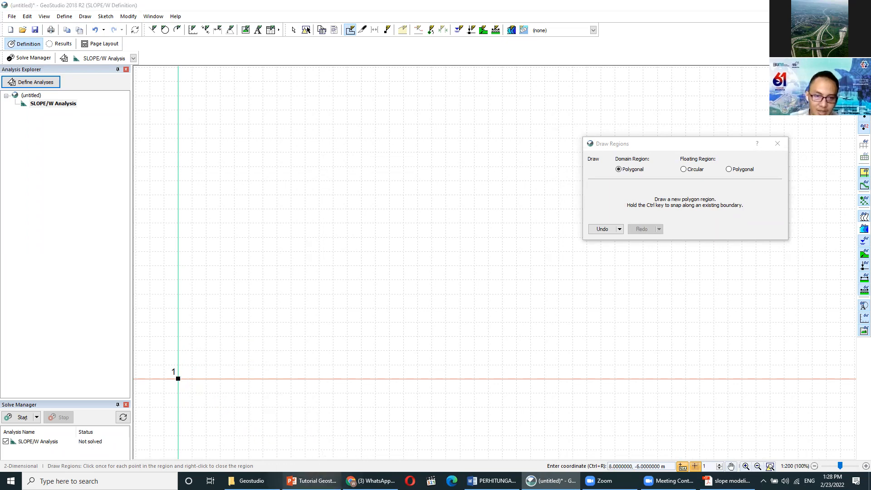
# Step: Consult the Geometrical Drawing slide in PowerPoint for the minimum slope model dimensions, and return to GeoStudio
pyautogui.click(313, 481)
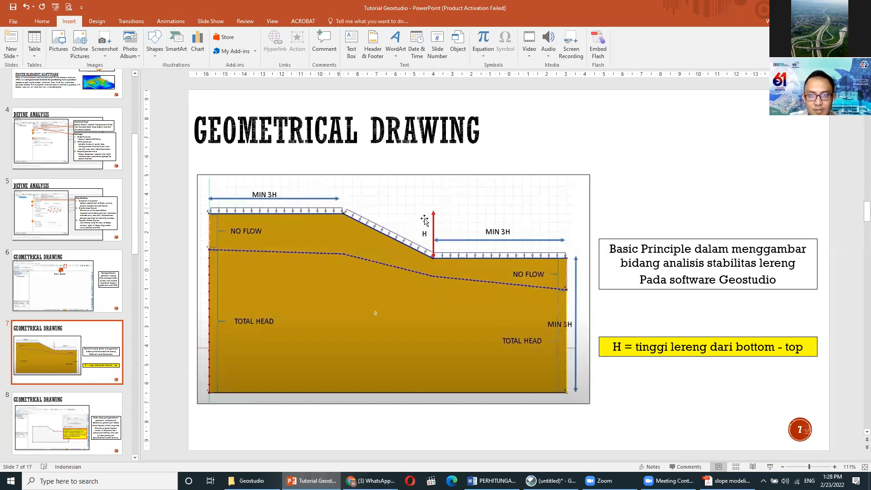
pyautogui.click(550, 481)
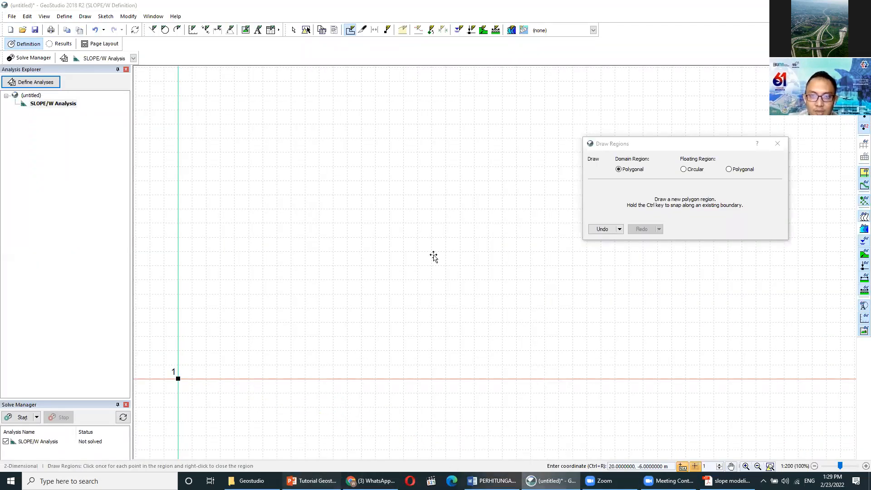
pyautogui.hotkey('alt', 'Tab')
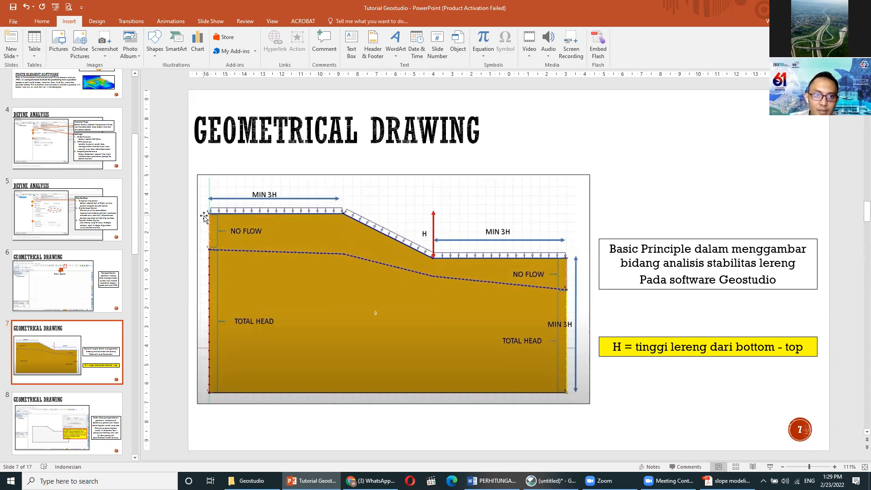
pyautogui.click(552, 481)
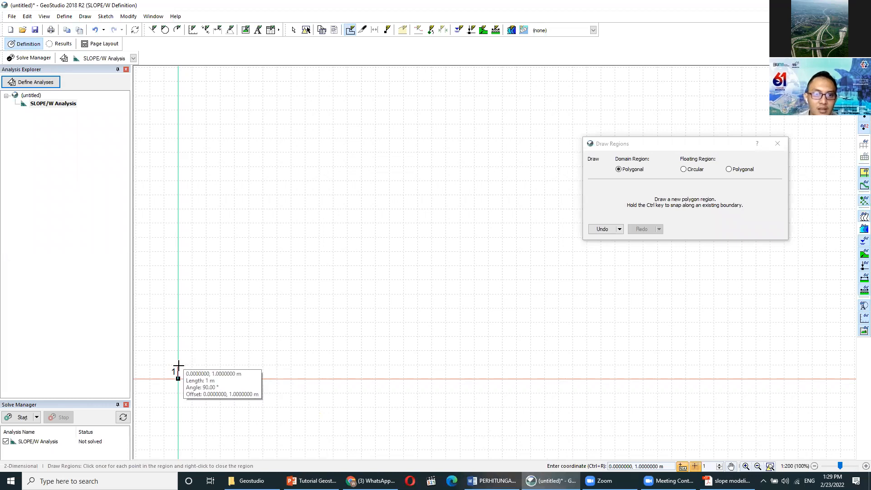
# Step: Add the region's points at (0, 40) and (30, 40) m to form the back edge and the slope crest
pyautogui.scroll(-3, 204, 232)
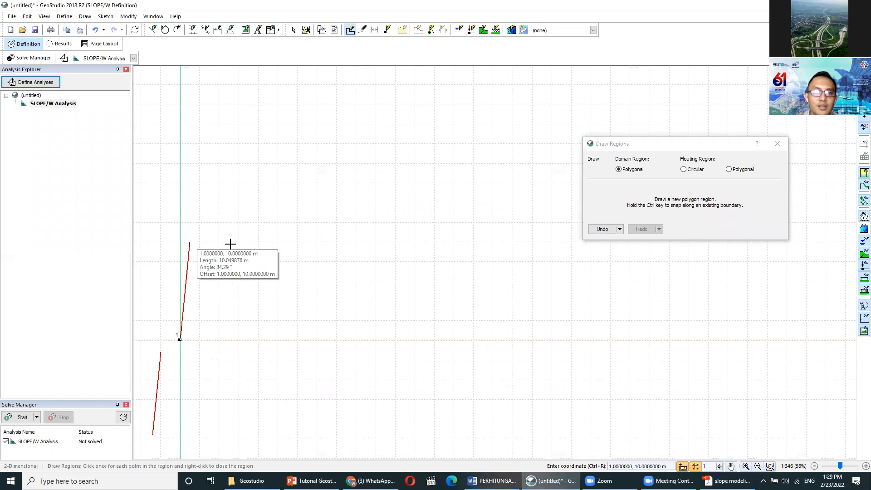
pyautogui.moveTo(227, 244); pyautogui.dragTo(247, 336)
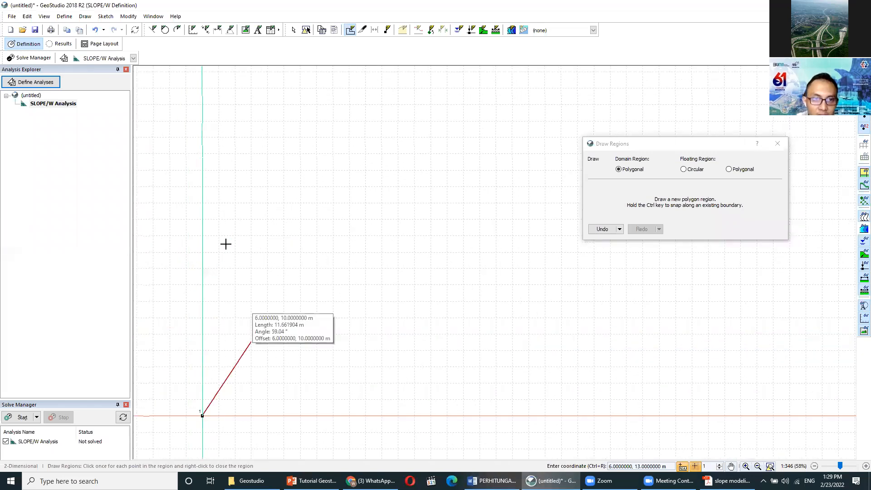
pyautogui.scroll(-4, 191, 249)
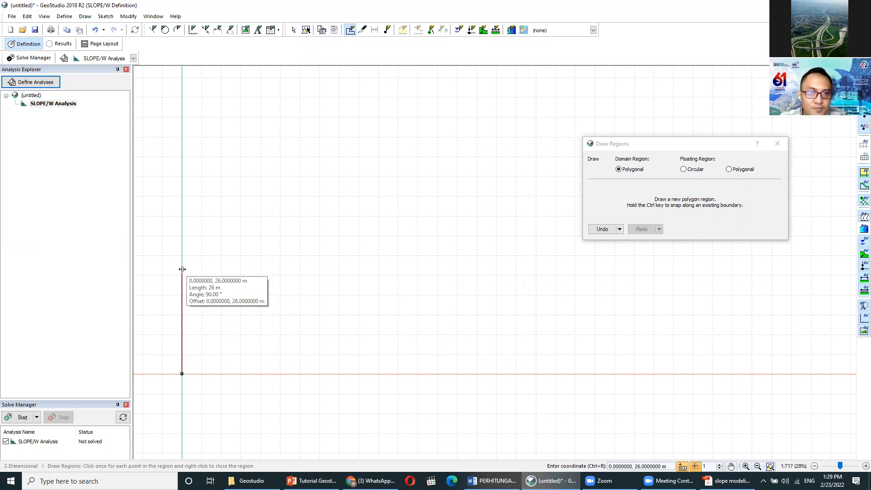
pyautogui.click(182, 214)
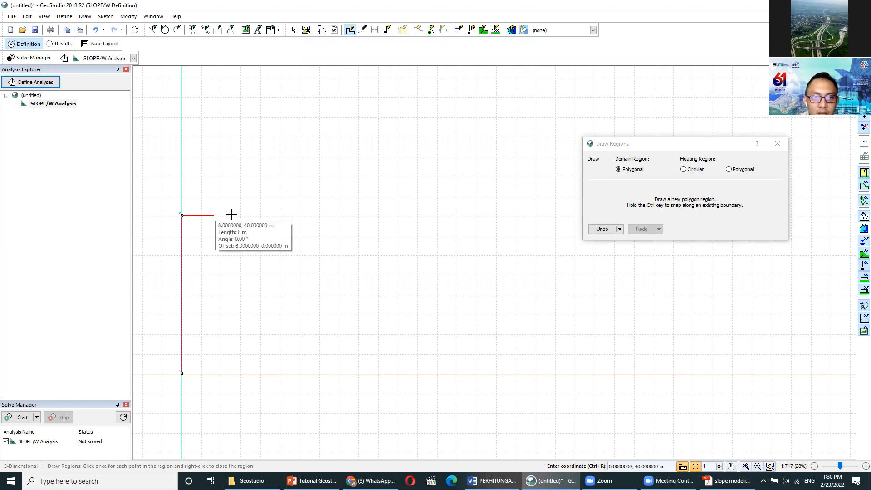
pyautogui.click(300, 215)
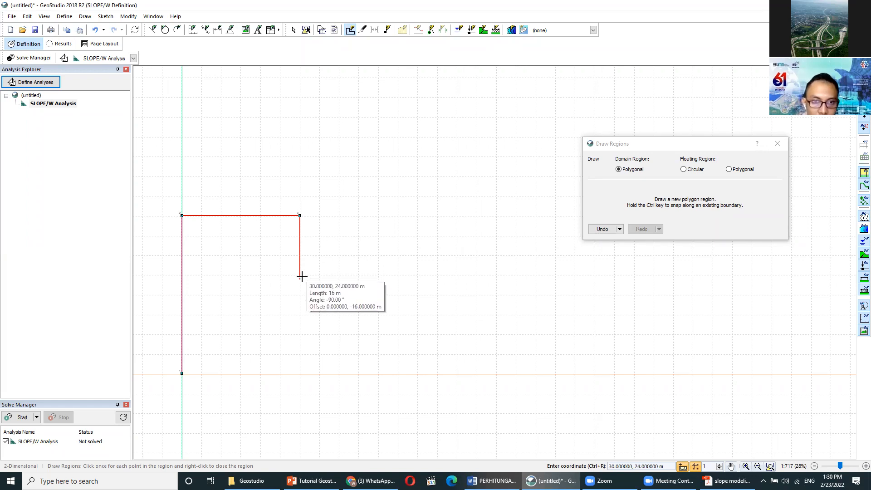
# Step: Add the slope toe at (40, 30) and points at (70, 30) and (70, 0) m, then close the region and finish drawing
pyautogui.press('Escape')
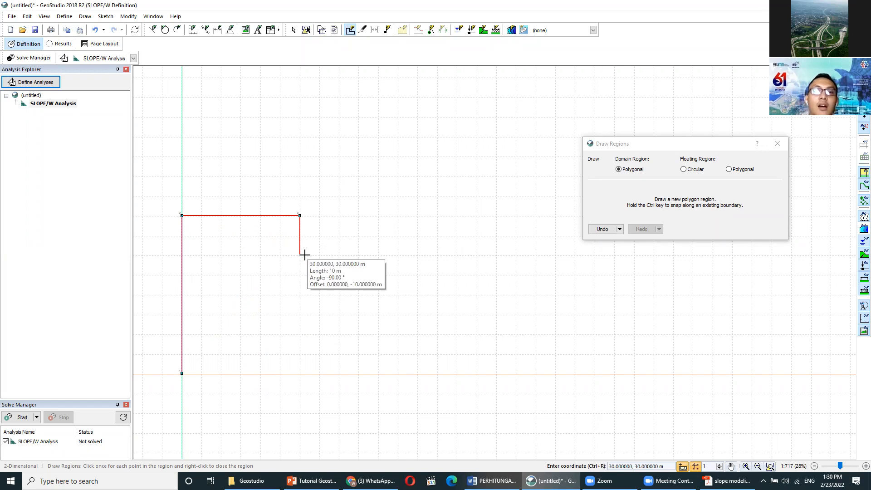
pyautogui.click(338, 257)
pyautogui.scroll(3, 343, 242)
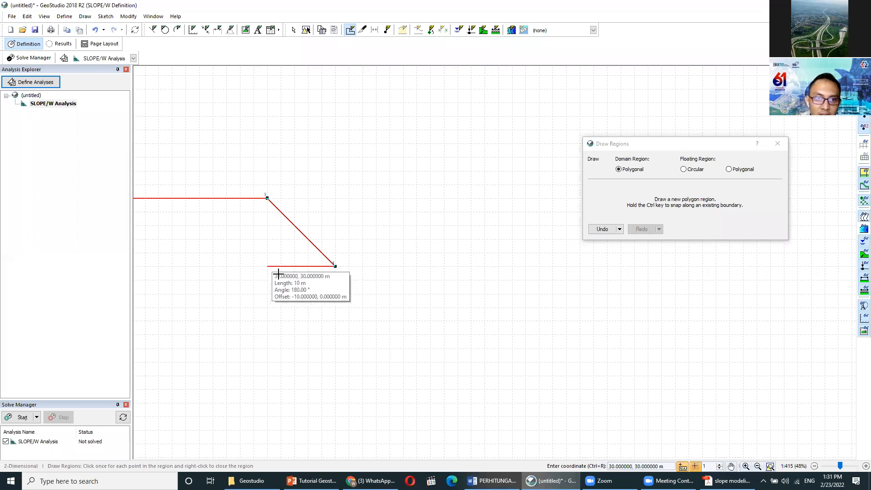
pyautogui.scroll(-2, 277, 284)
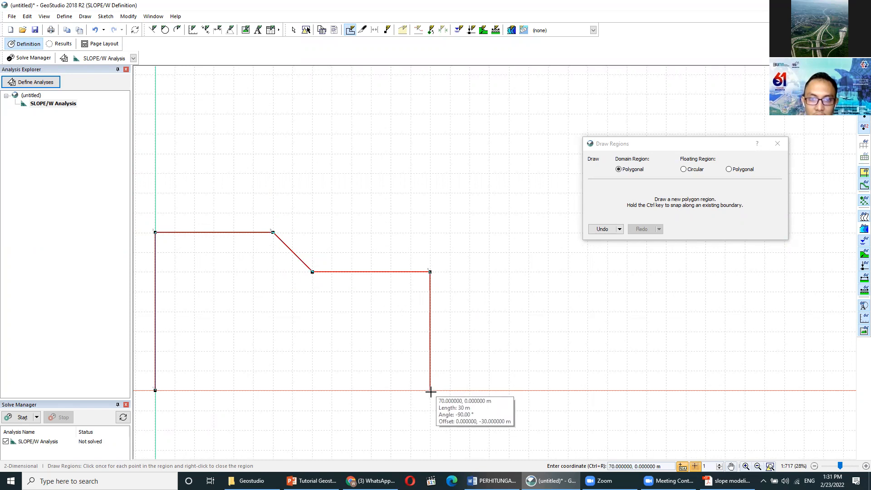
pyautogui.click(430, 390)
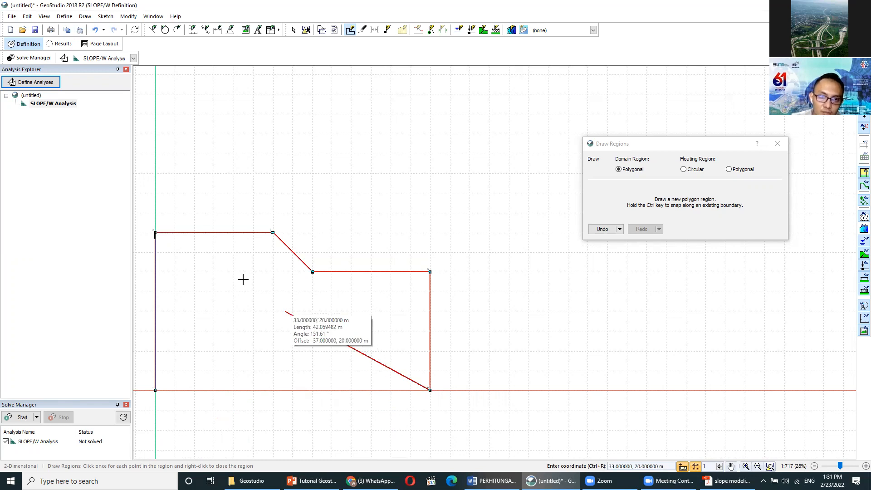
pyautogui.rightClick(257, 311)
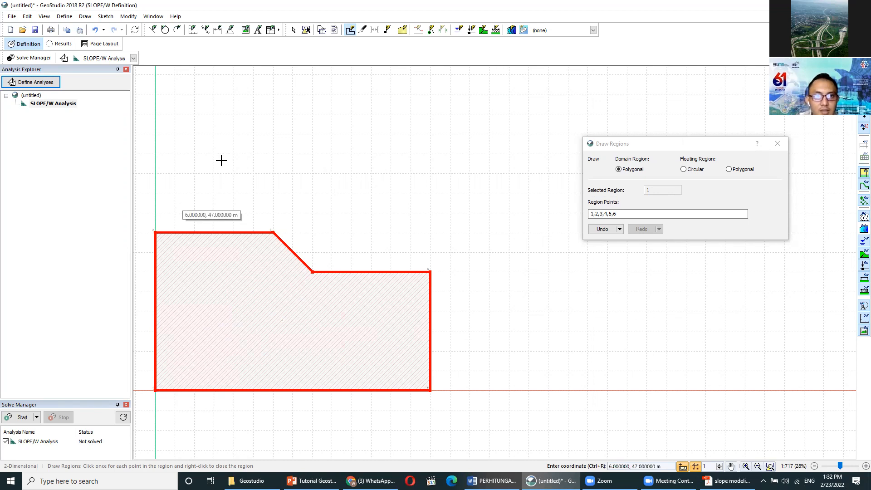
pyautogui.click(778, 145)
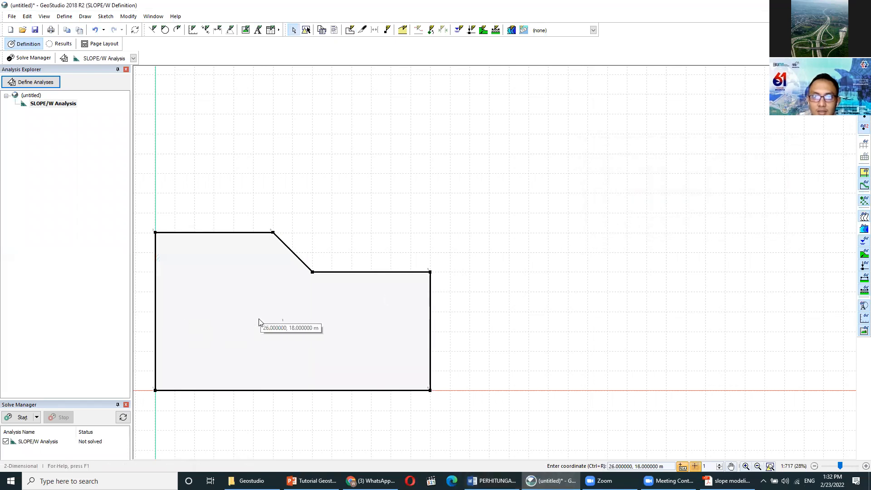
# Step: Draw a second polygonal region for the lower layer through (0, 0), (0, 25), (70, 25) and (70, 0) m
pyautogui.click(351, 31)
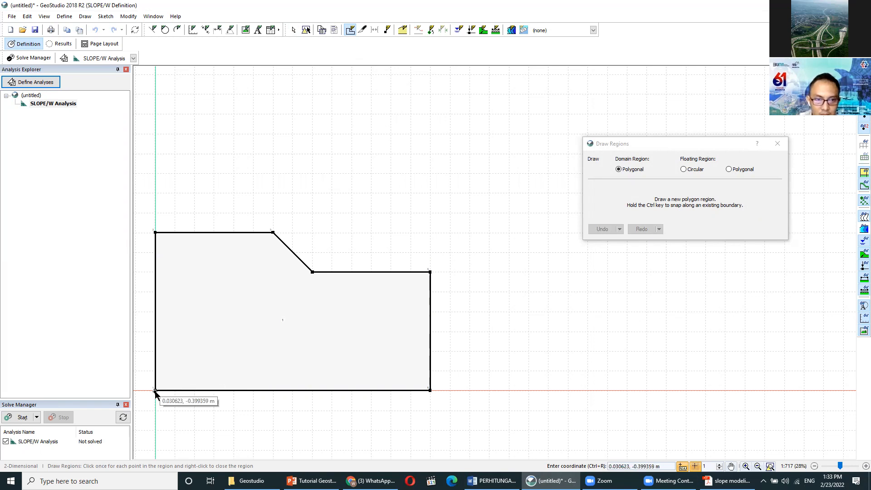
pyautogui.click(155, 390)
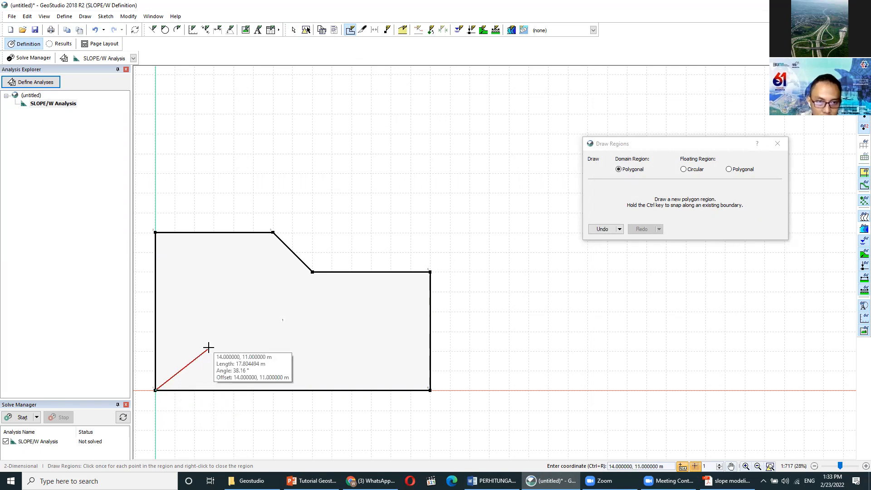
pyautogui.click(155, 292)
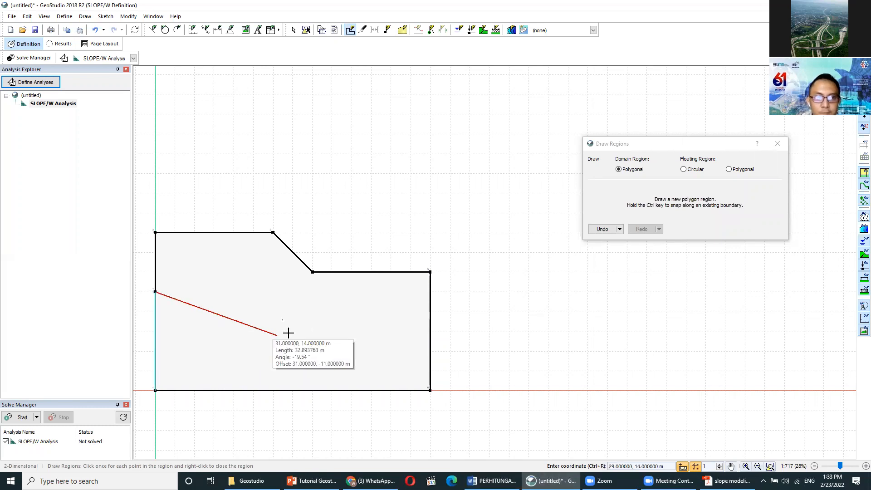
pyautogui.click(427, 294)
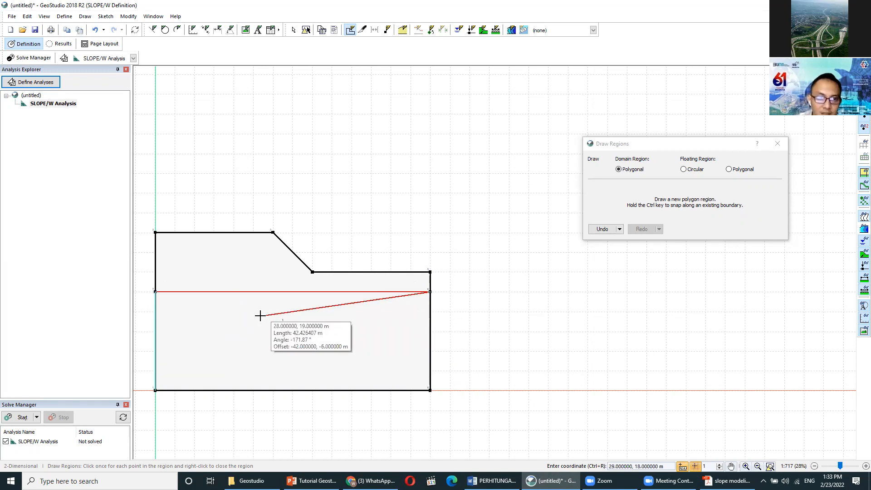
pyautogui.click(430, 390)
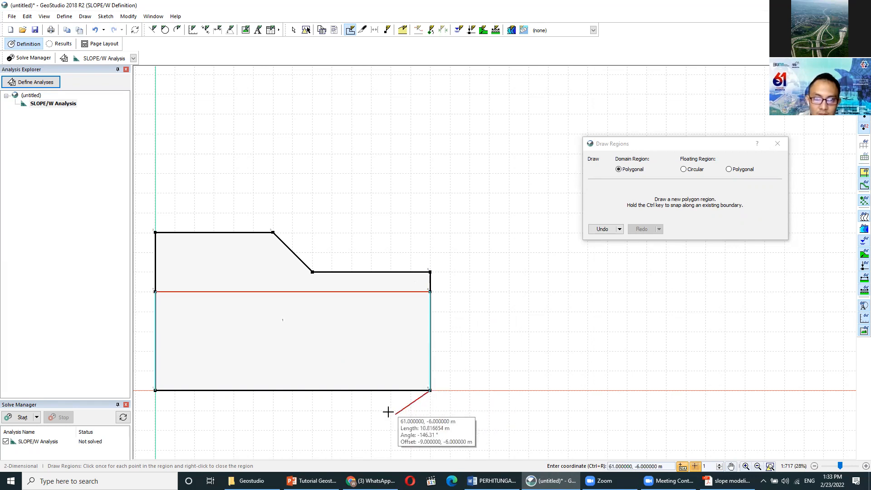
pyautogui.rightClick(247, 365)
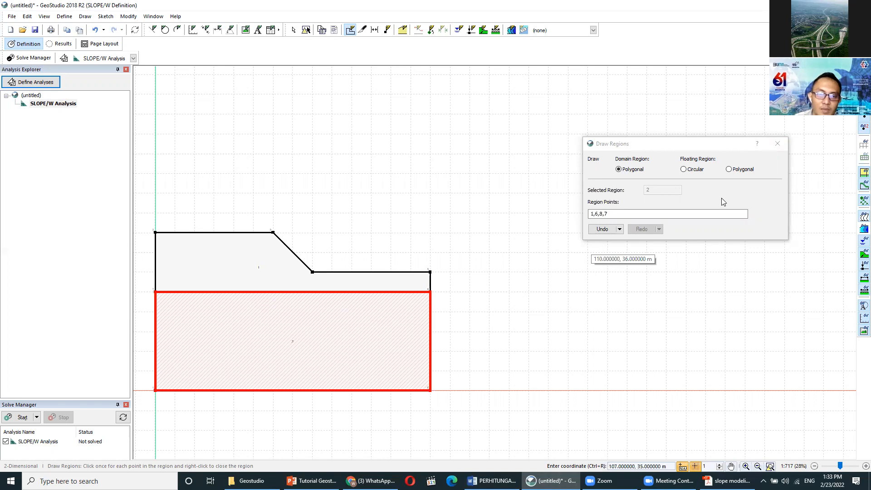
# Step: Finish drawing regions and enlarge the view of the two-layer slope model
pyautogui.click(778, 143)
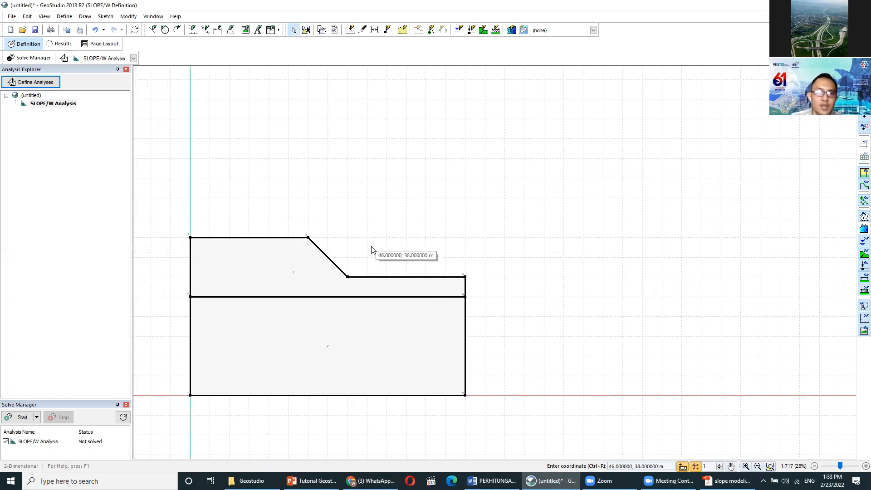
pyautogui.scroll(1, 373, 222)
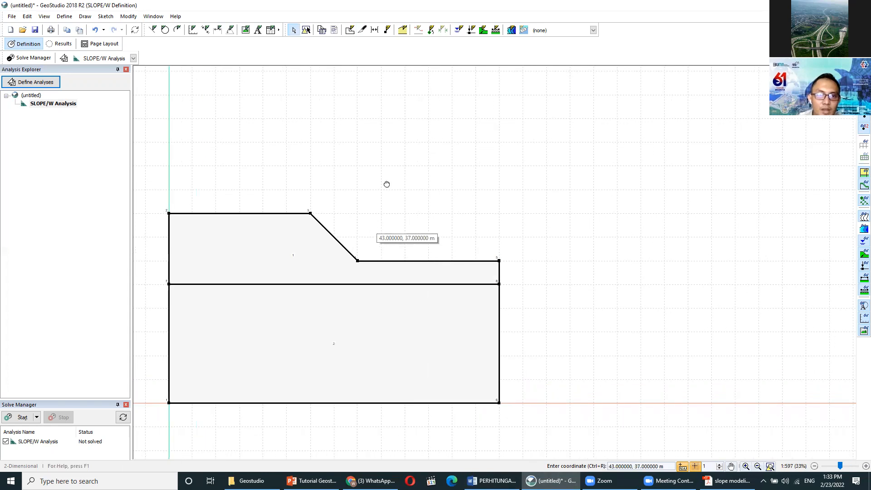
pyautogui.scroll(1, 386, 181)
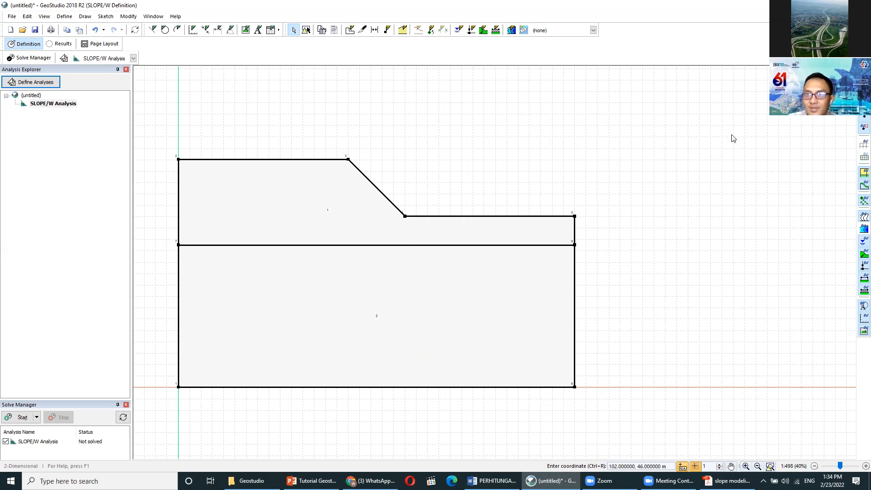
pyautogui.moveTo(731, 133); pyautogui.dragTo(599, 138)
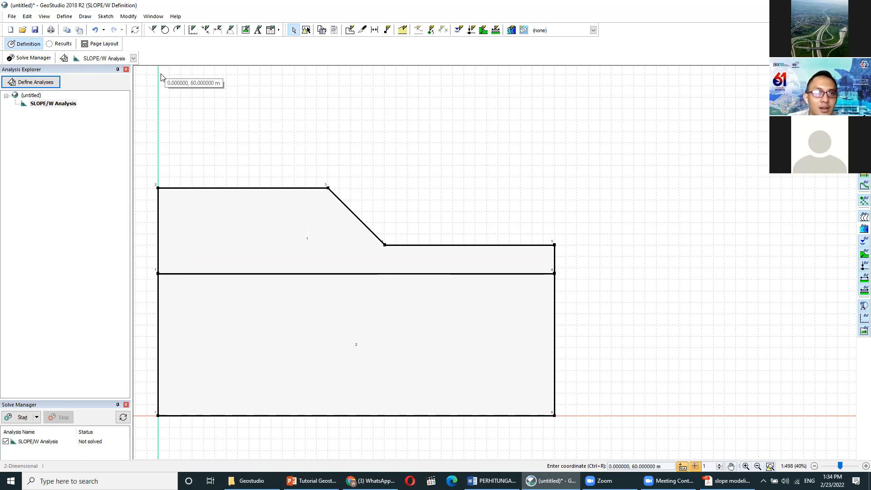
# Step: Open the material definitions and add a new material named Clay
pyautogui.click(64, 16)
pyautogui.click(60, 17)
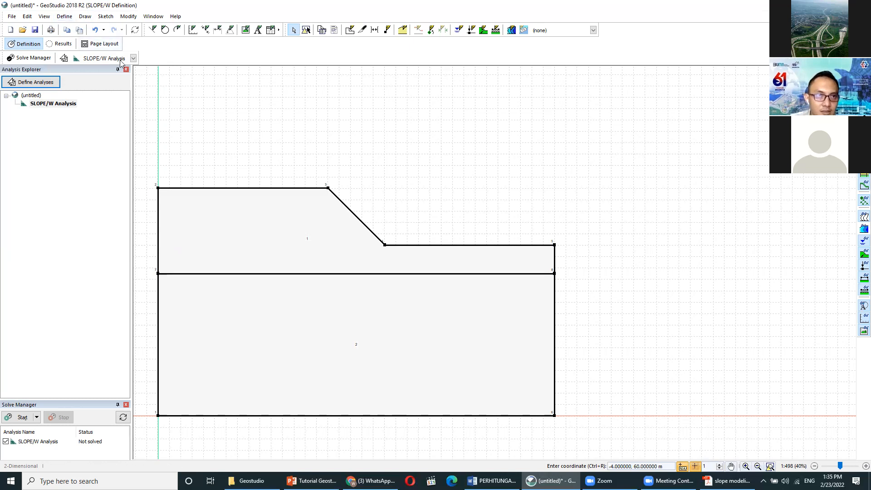
pyautogui.click(64, 16)
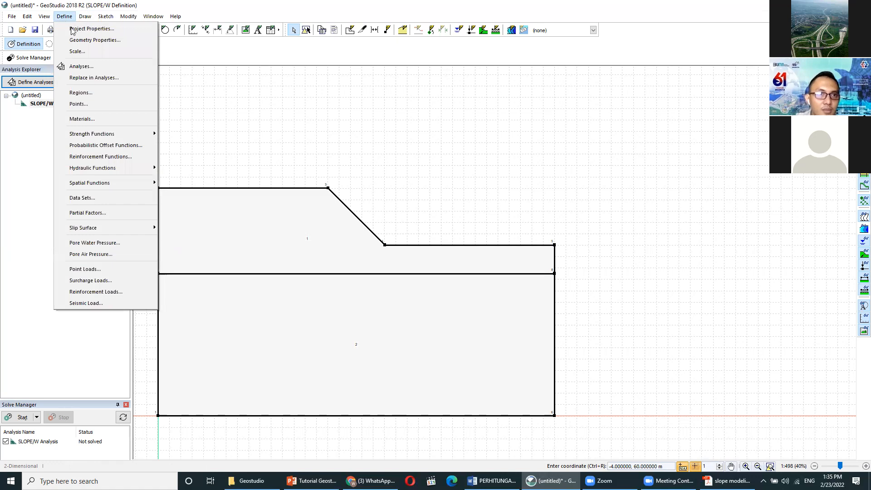
pyautogui.click(90, 118)
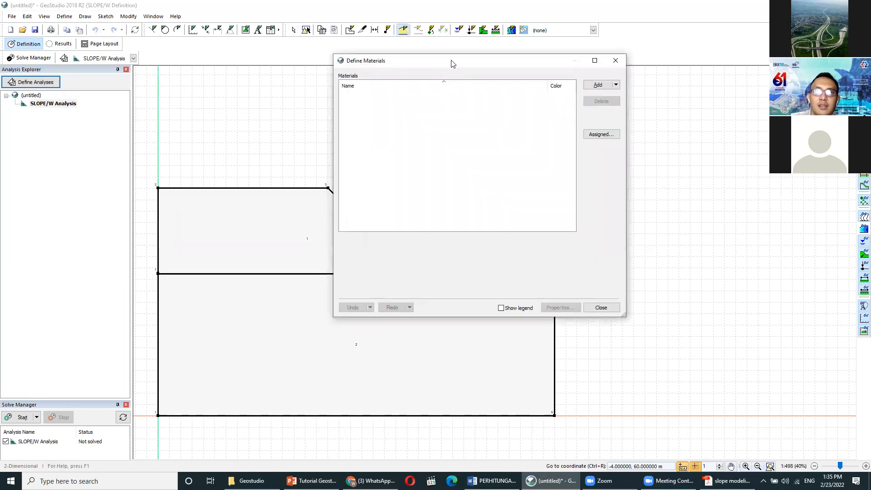
pyautogui.moveTo(451, 64); pyautogui.dragTo(377, 95)
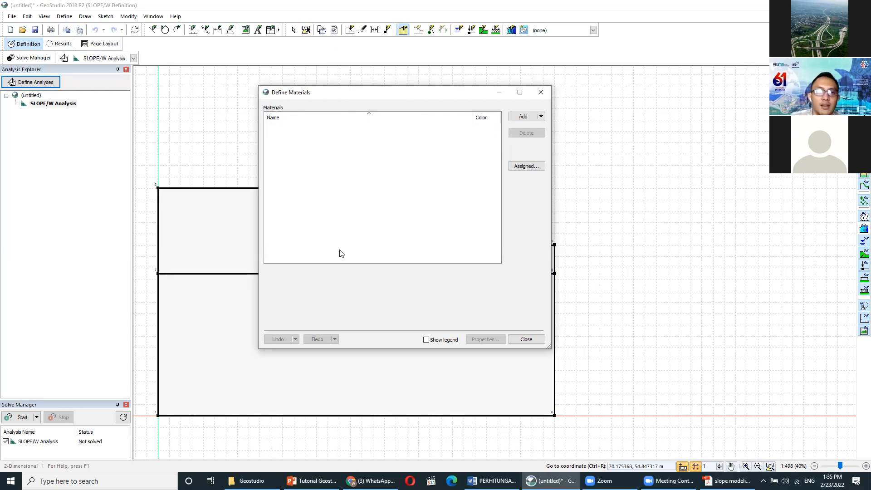
pyautogui.moveTo(388, 96); pyautogui.dragTo(661, 127)
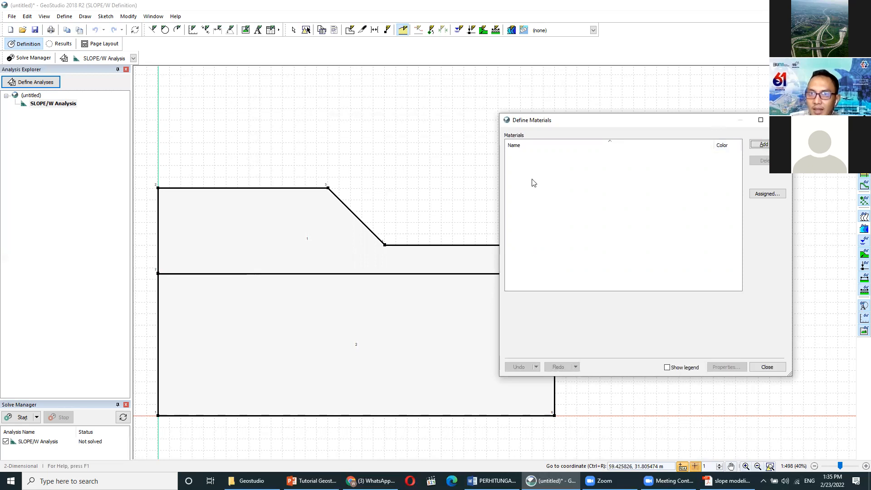
pyautogui.click(764, 147)
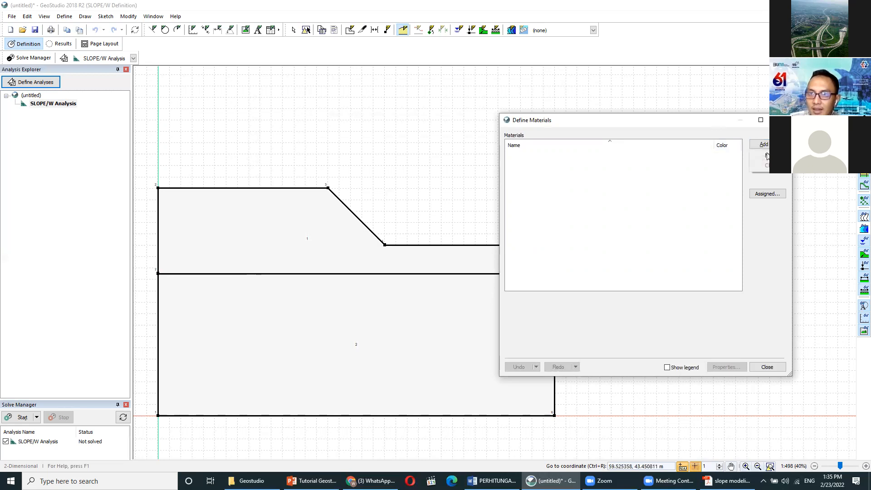
pyautogui.click(765, 157)
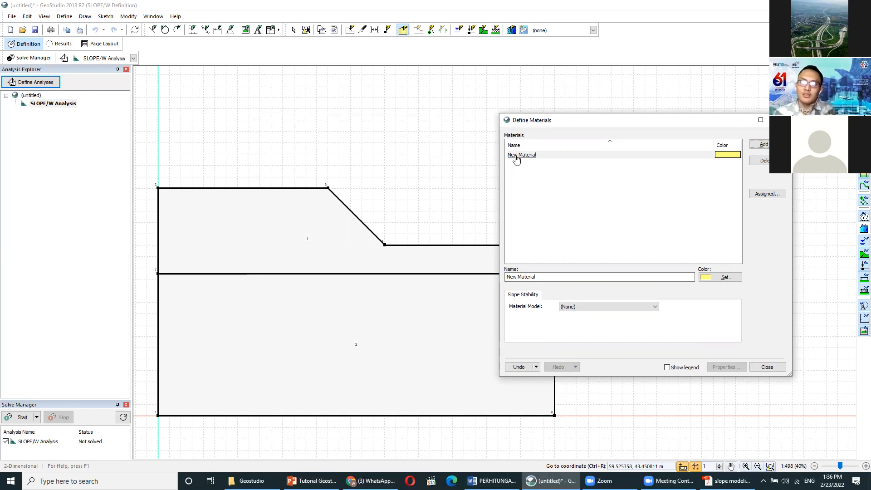
pyautogui.click(544, 279)
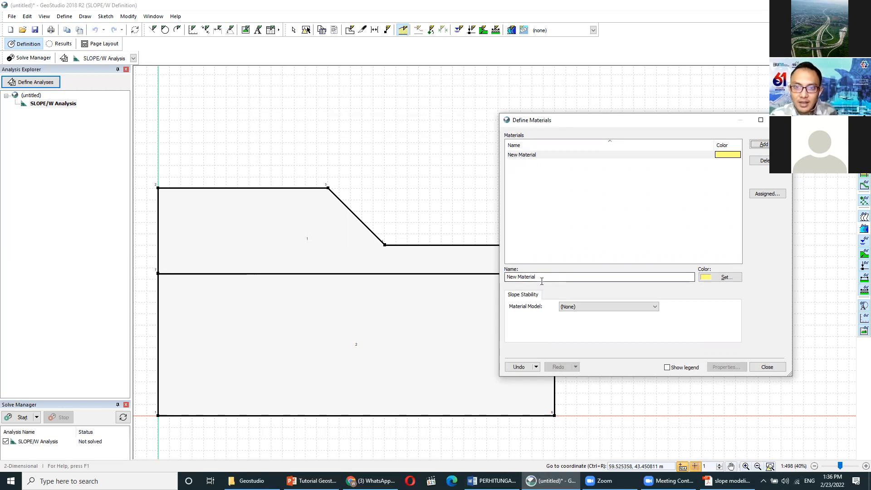
pyautogui.tripleClick(544, 278)
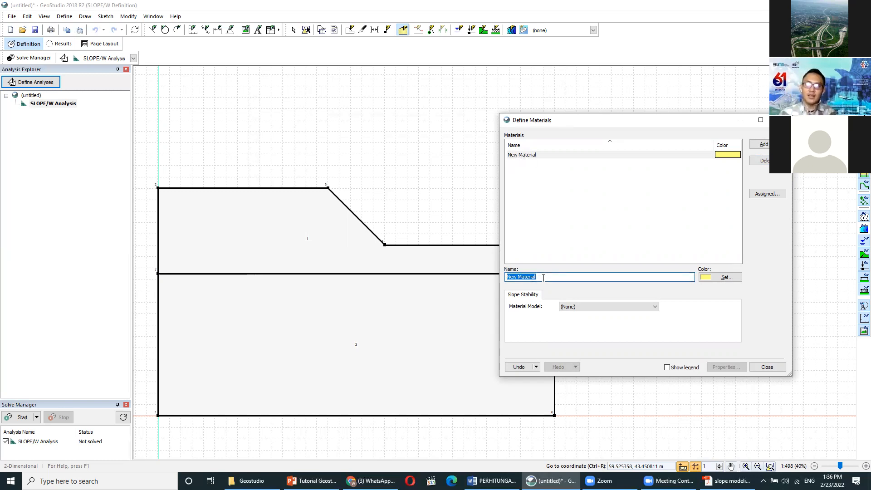
pyautogui.write('Clay')
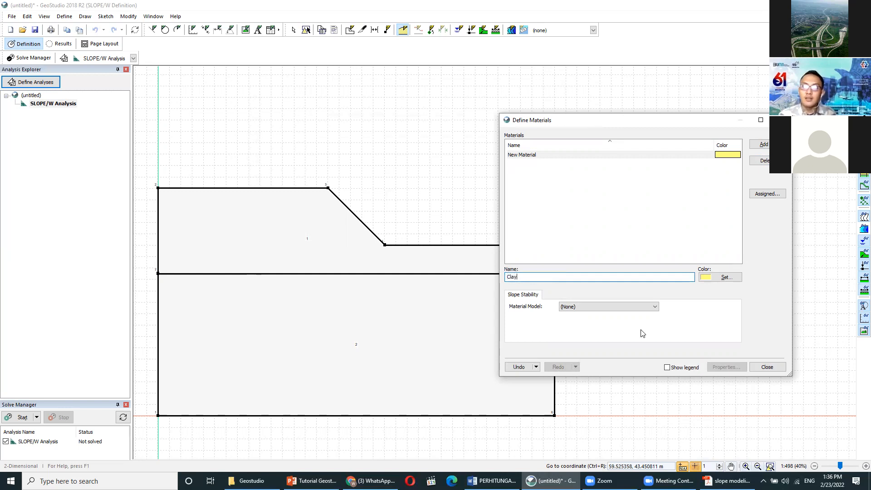
# Step: Set the Clay material's color to dark orange from the standard colors
pyautogui.click(719, 282)
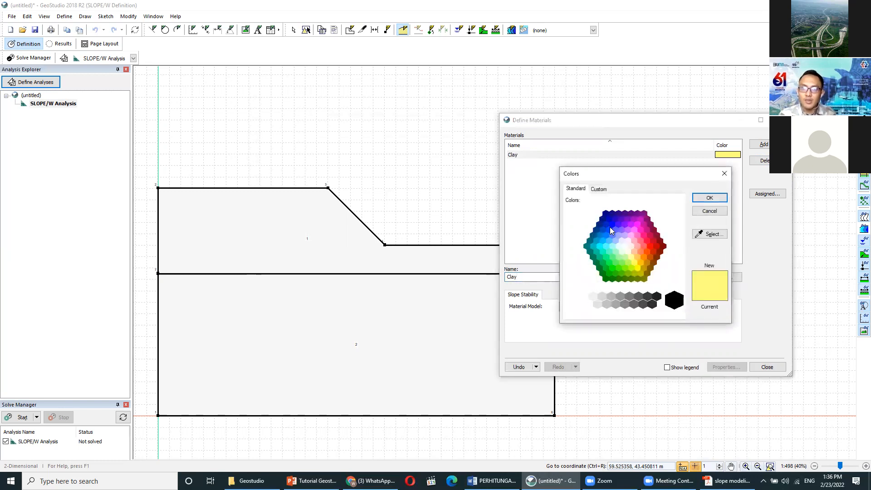
pyautogui.click(609, 228)
pyautogui.click(612, 257)
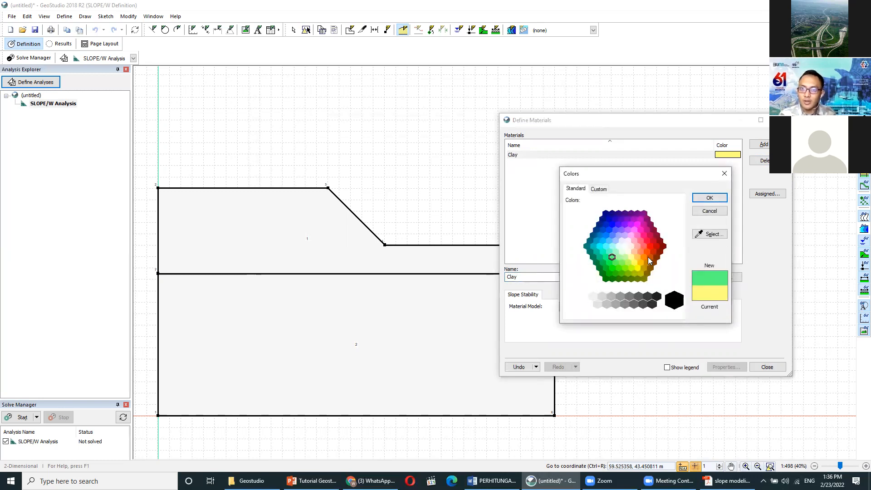
pyautogui.click(650, 257)
pyautogui.click(644, 253)
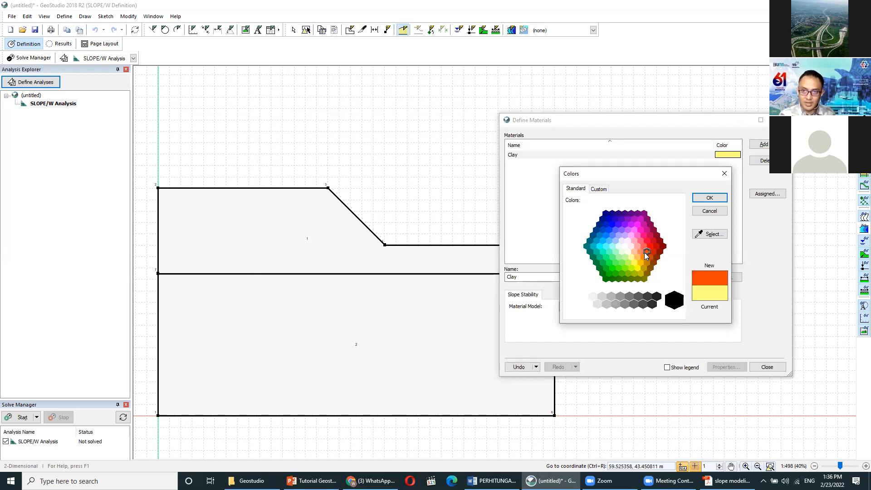
pyautogui.click(650, 257)
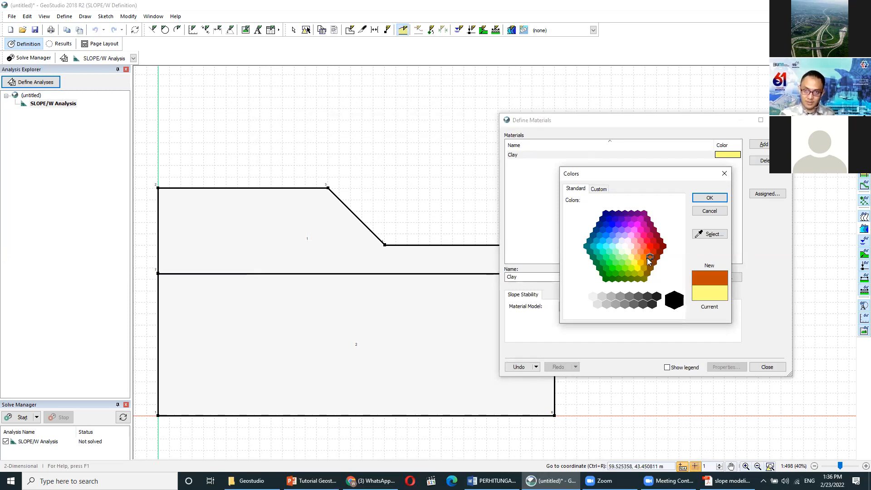
pyautogui.click(709, 201)
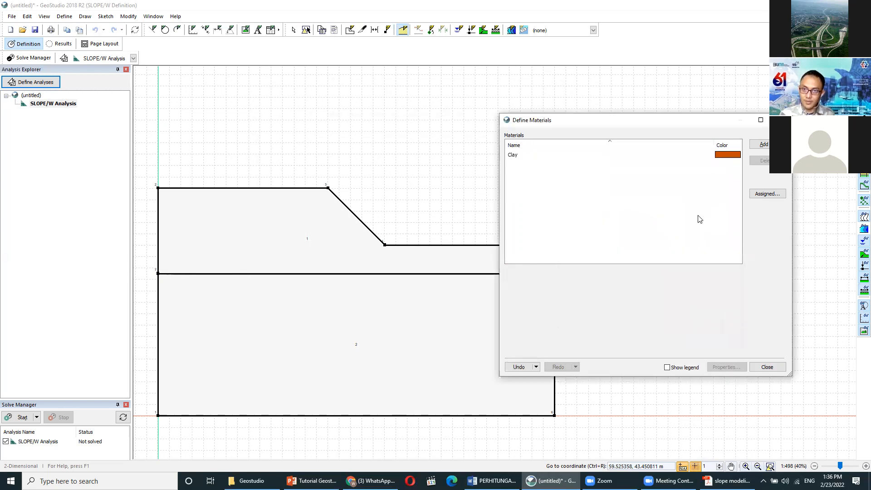
# Step: Assign the Mohr-Coulomb material model to the Clay material
pyautogui.click(532, 156)
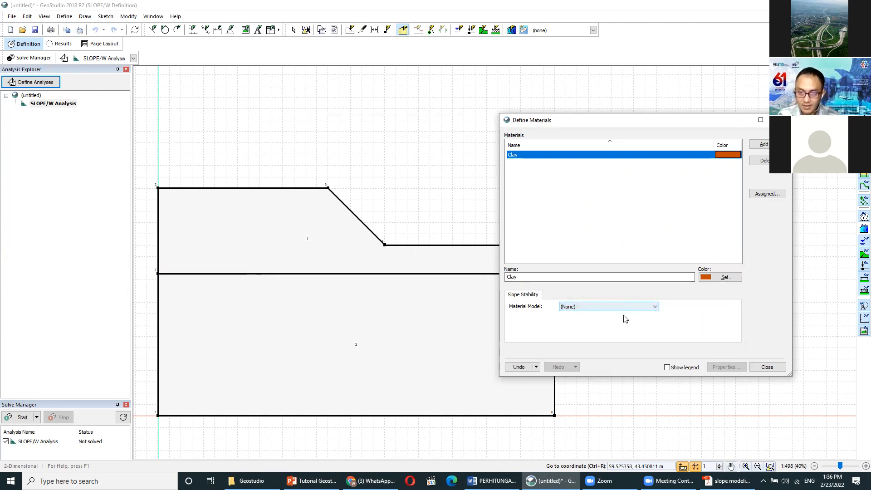
pyautogui.click(648, 306)
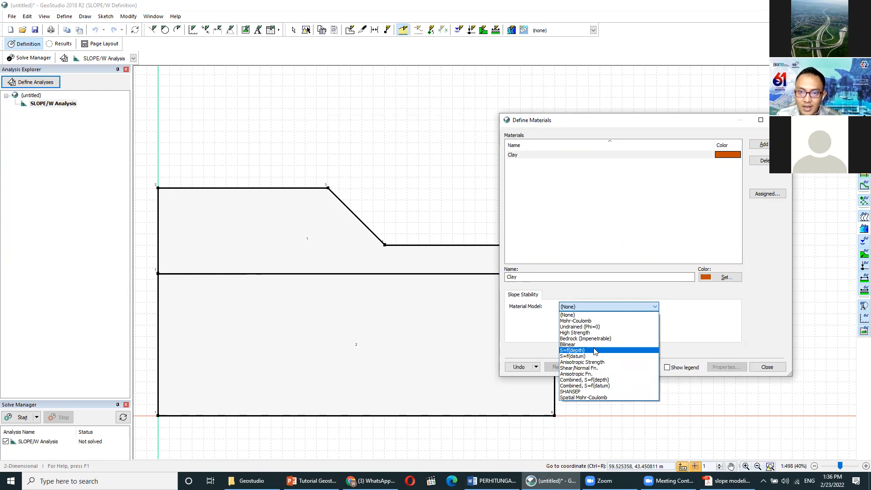
pyautogui.click(576, 321)
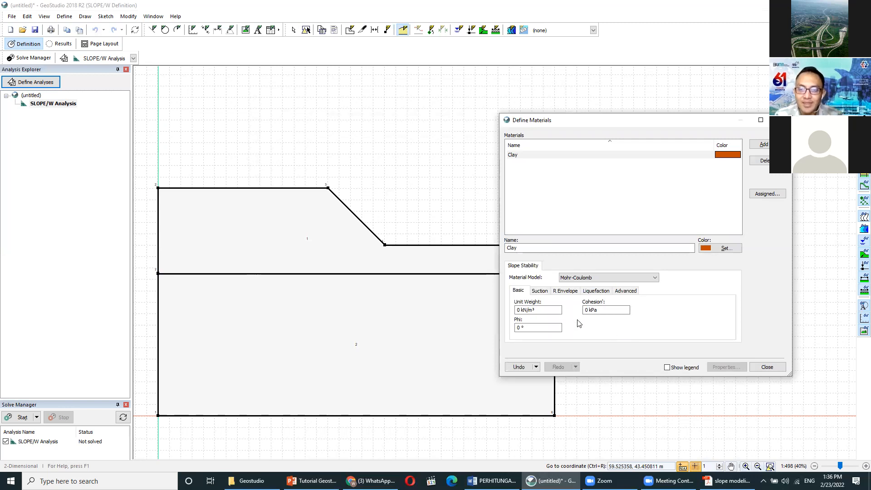
pyautogui.click(655, 278)
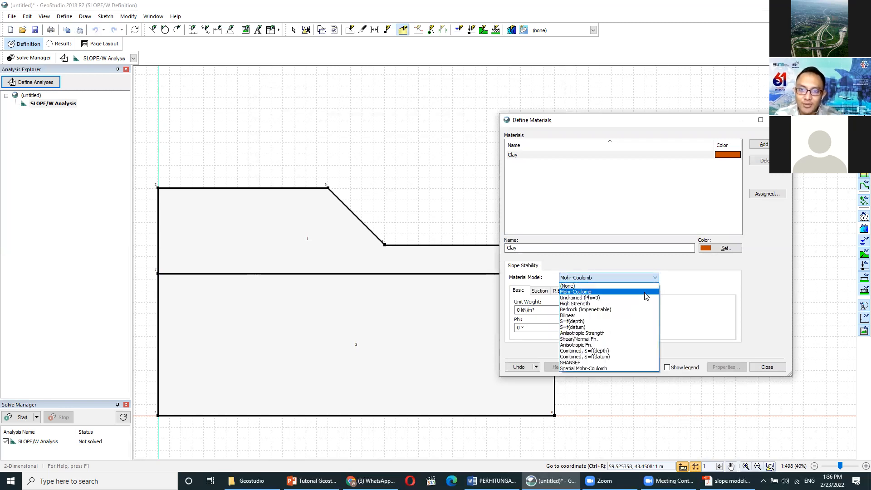
pyautogui.click(645, 292)
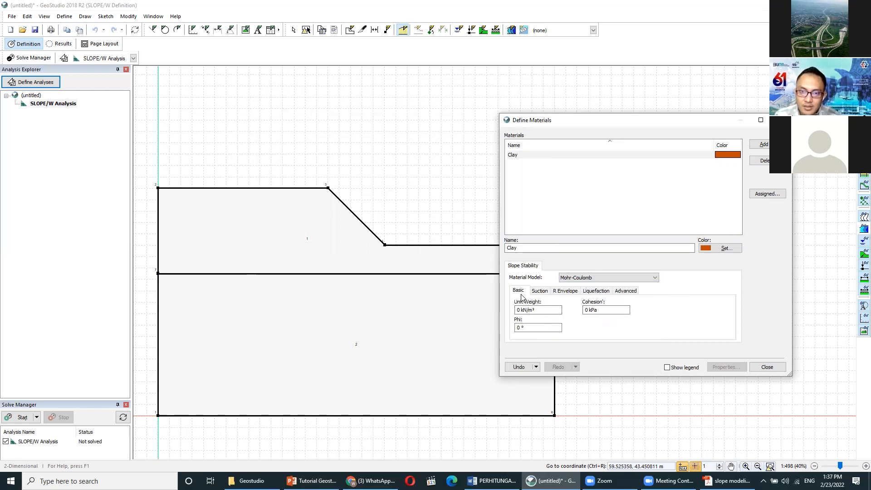
# Step: Review Clay's Suction, R Envelope, Liquefaction and Advanced settings, and set its basic unit weight to 18 kN/m³
pyautogui.click(536, 291)
pyautogui.click(564, 283)
pyautogui.click(596, 282)
pyautogui.click(627, 283)
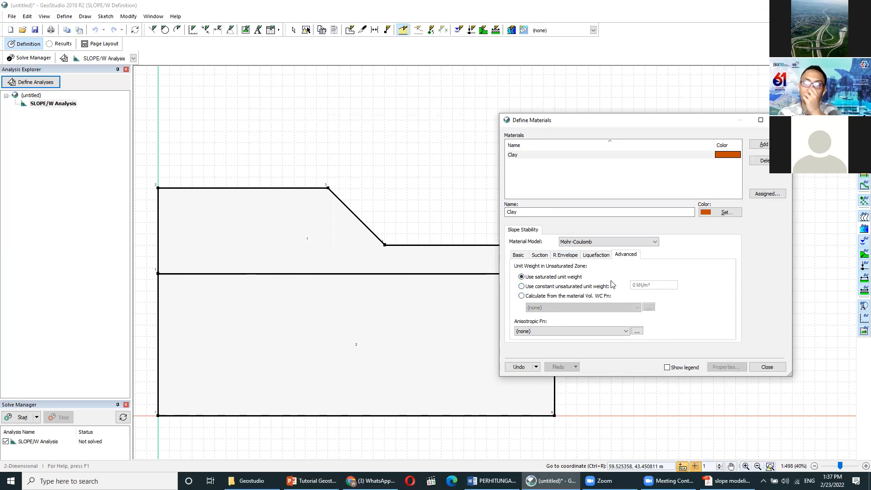
pyautogui.click(520, 255)
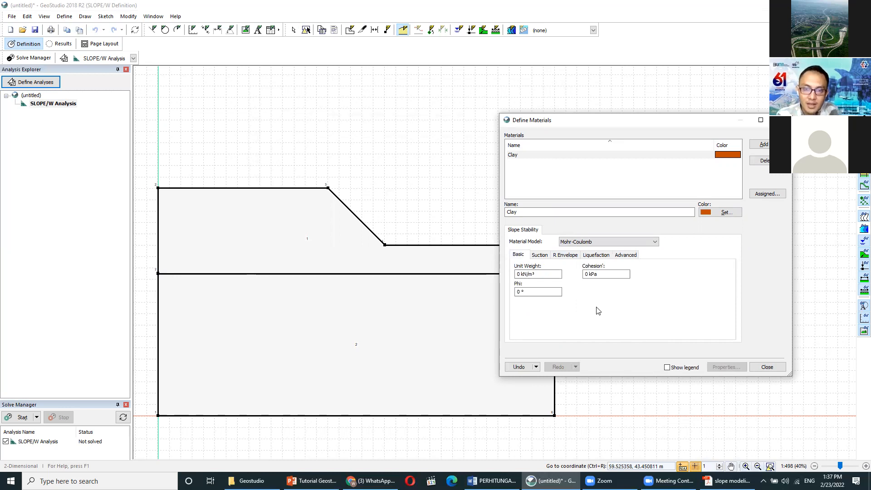
pyautogui.click(521, 273)
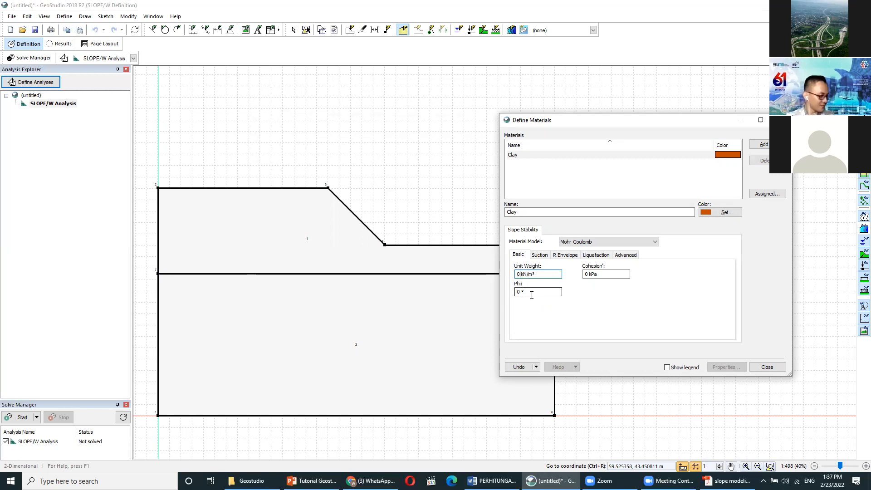
pyautogui.press('BackSpace')
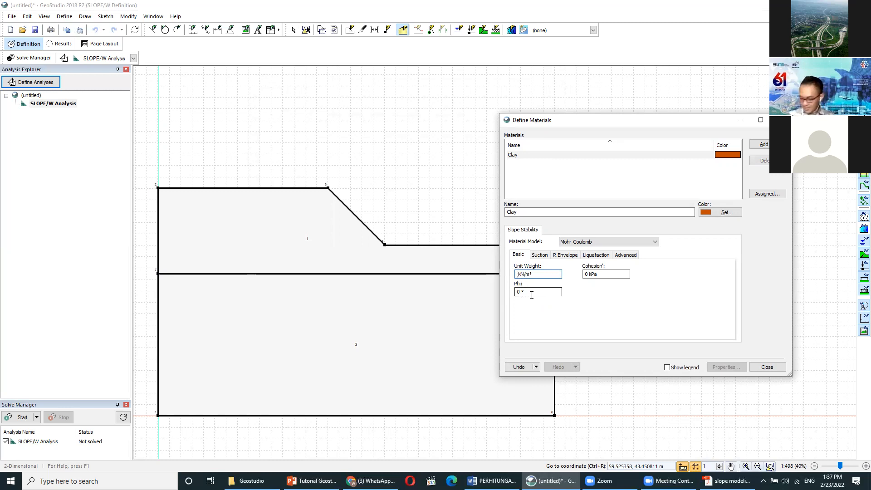
pyautogui.write('18')
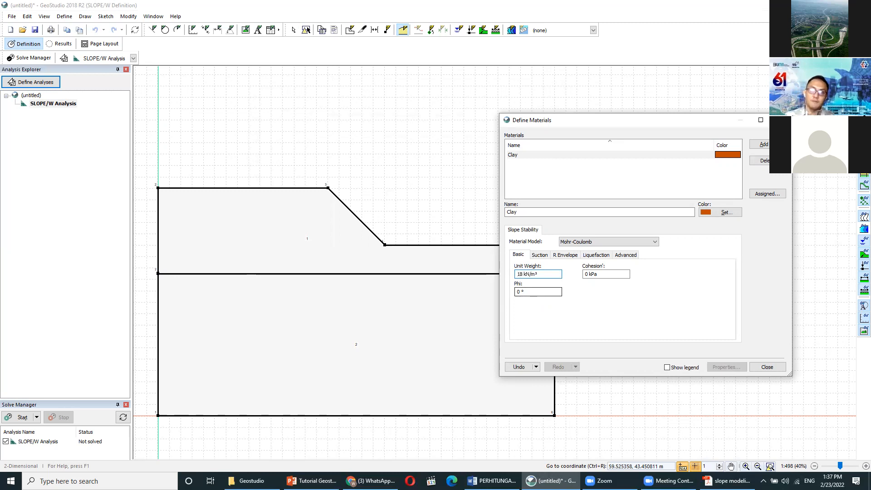
# Step: Set the Clay material's cohesion to 40 kPa
pyautogui.click(587, 276)
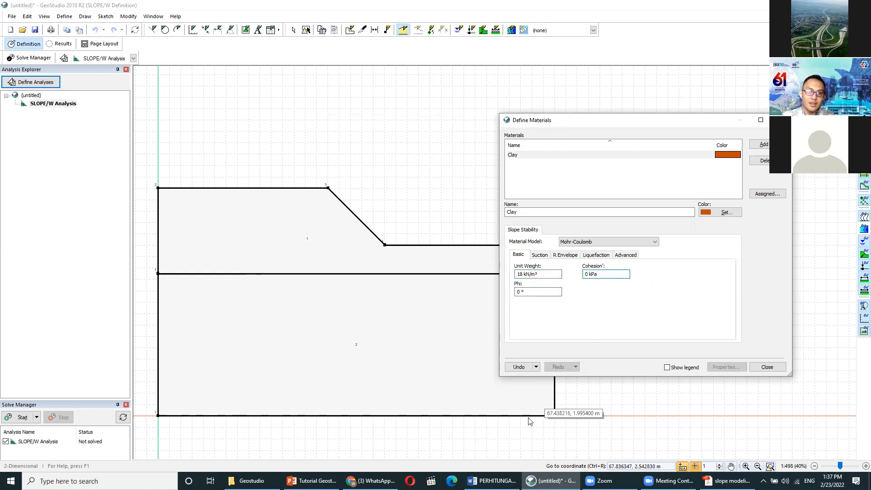
pyautogui.click(12, 17)
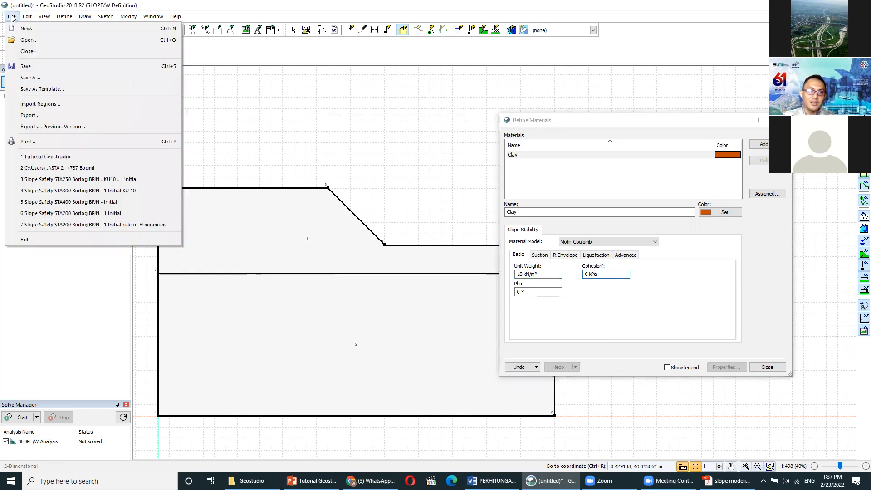
pyautogui.click(12, 17)
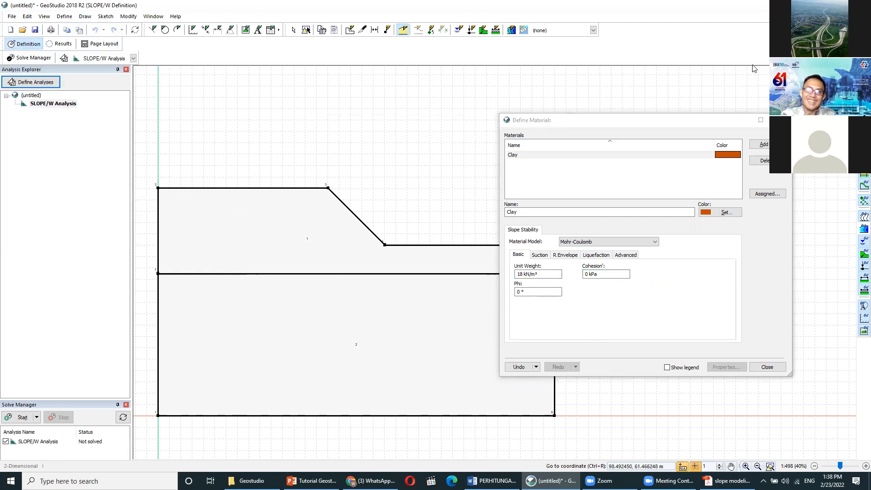
pyautogui.moveTo(691, 123); pyautogui.dragTo(582, 77)
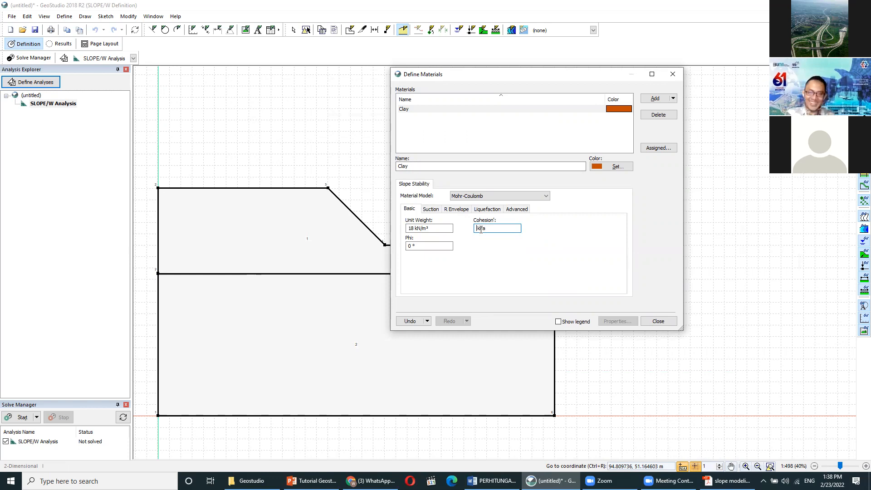
pyautogui.write('40')
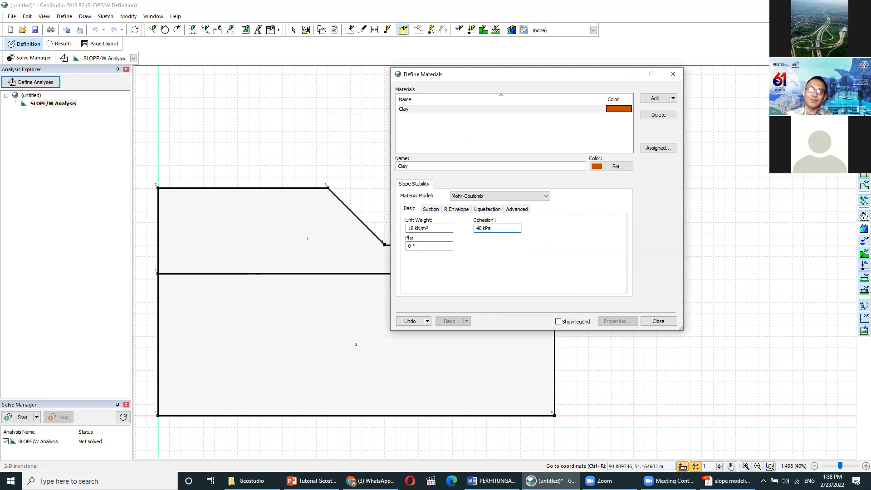
pyautogui.press('BackSpace')
pyautogui.press('BackSpace')
pyautogui.write('40')
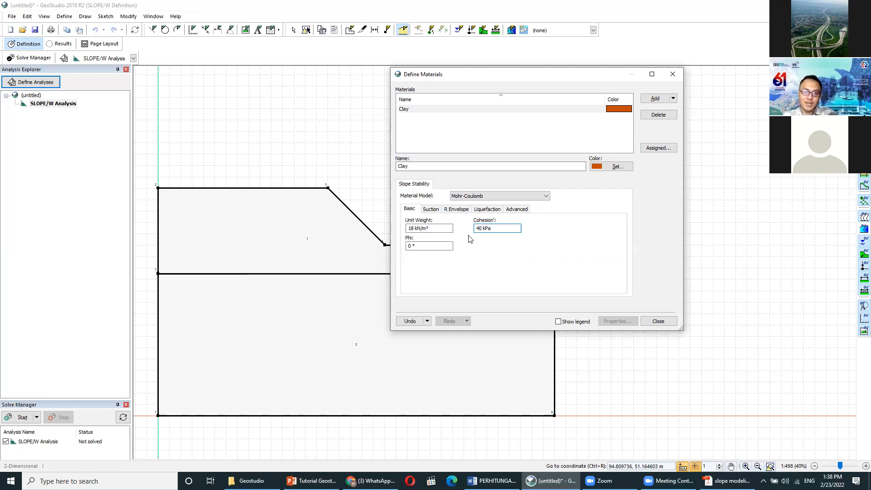
# Step: Clear the Clay material's cohesion entry and set its phi to 20°
pyautogui.press('BackSpace')
pyautogui.press('BackSpace')
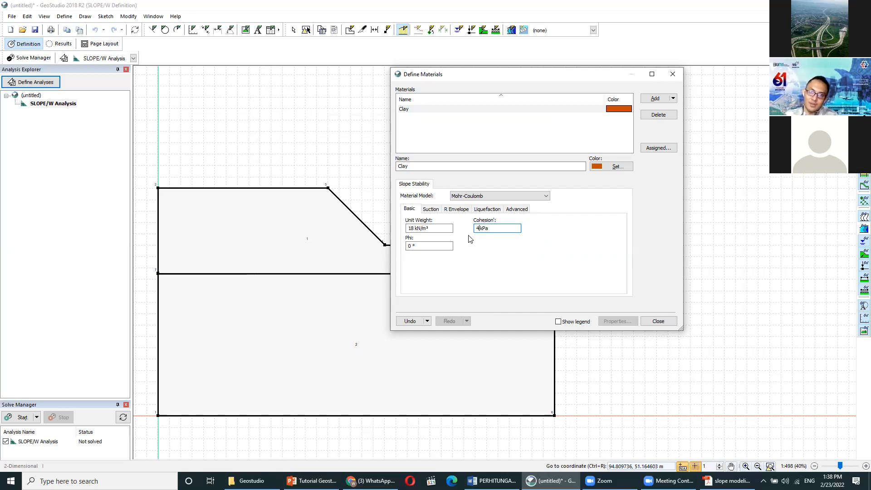
pyautogui.click(412, 247)
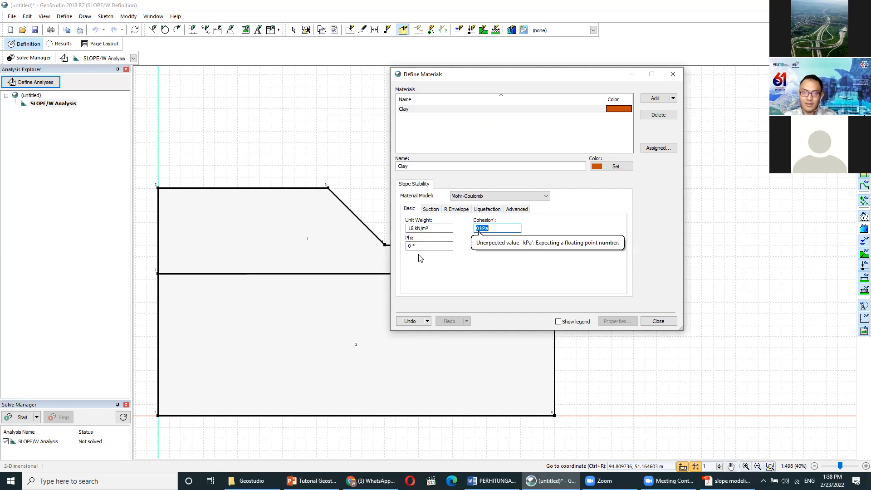
pyautogui.click(426, 246)
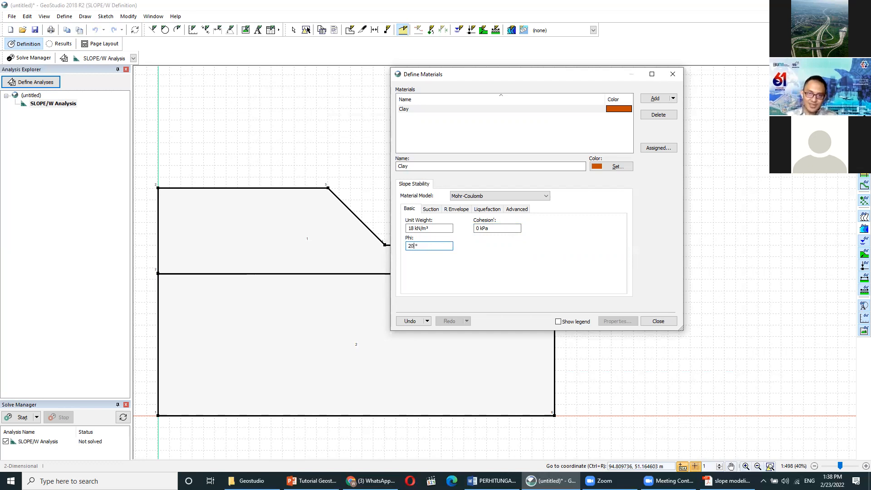
# Step: Try to set the Clay material's cohesion to 30 kPa
pyautogui.click(479, 228)
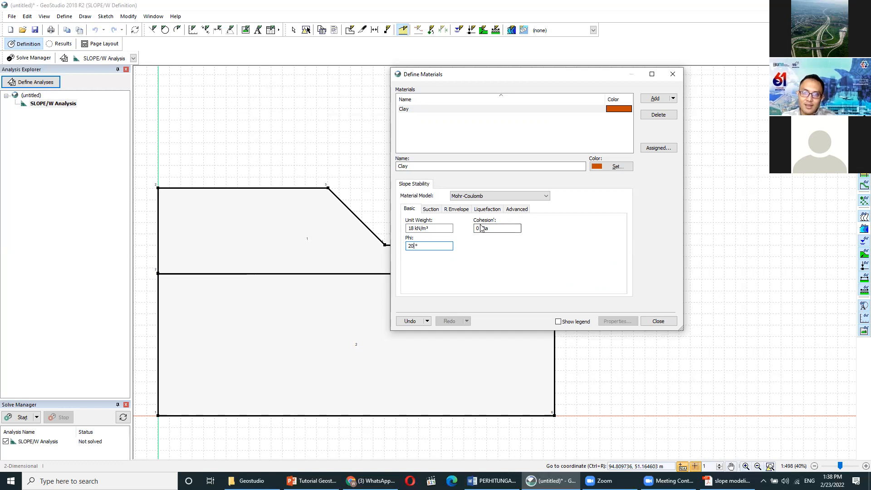
pyautogui.press('BackSpace')
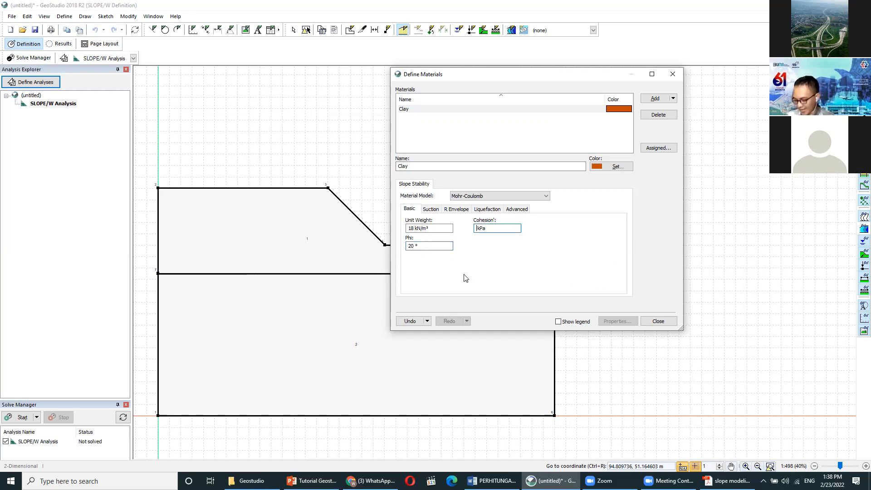
pyautogui.write('30')
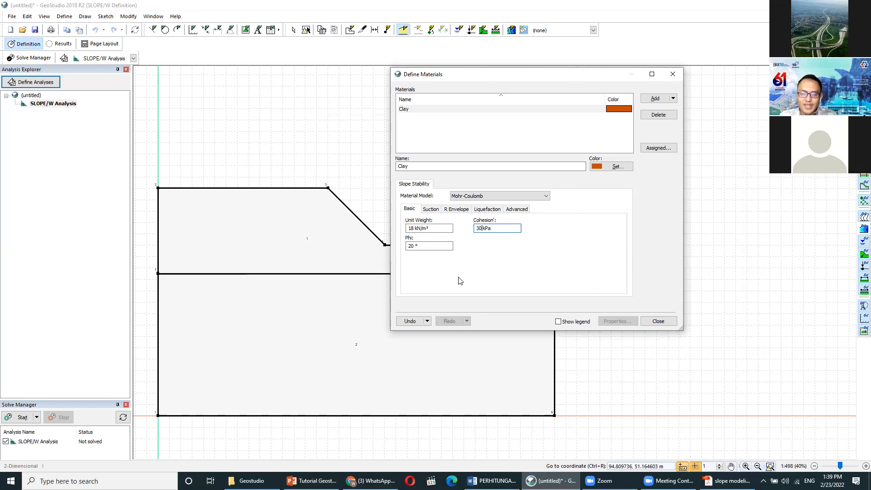
# Step: Look through Clay's Suction, R Envelope, Liquefaction and Advanced settings, and return to the Basic properties
pyautogui.click(430, 209)
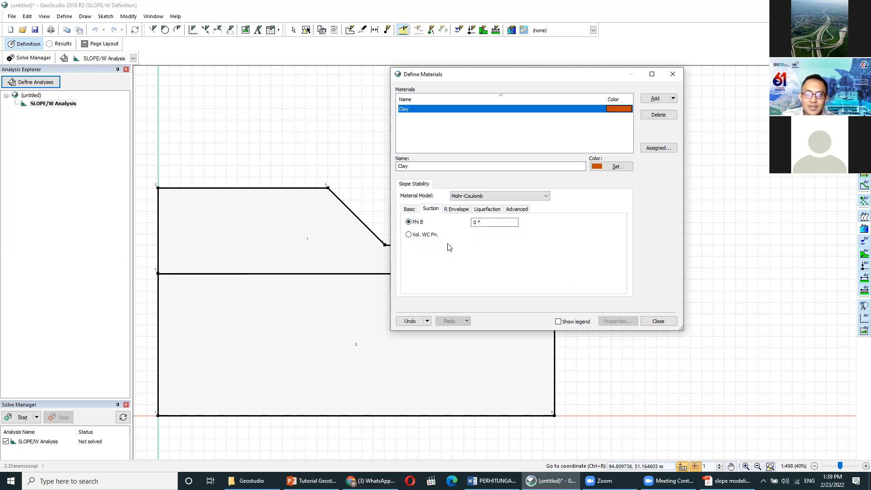
pyautogui.click(456, 209)
pyautogui.click(432, 210)
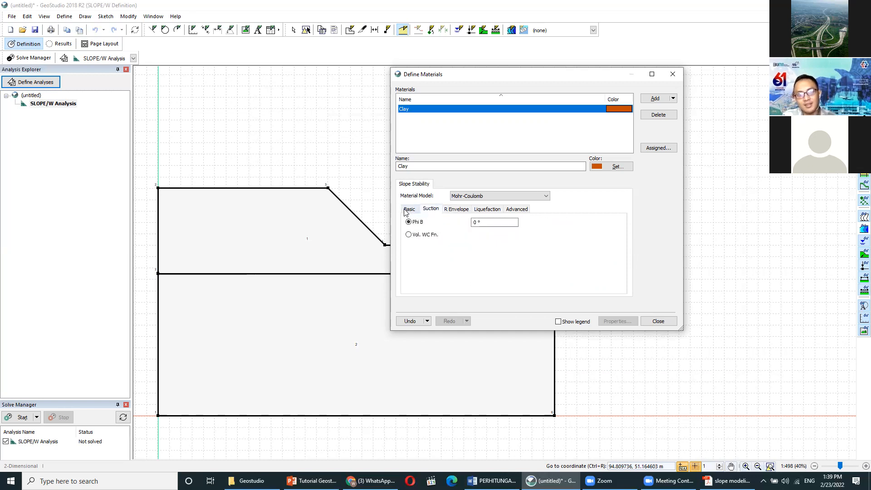
pyautogui.click(407, 210)
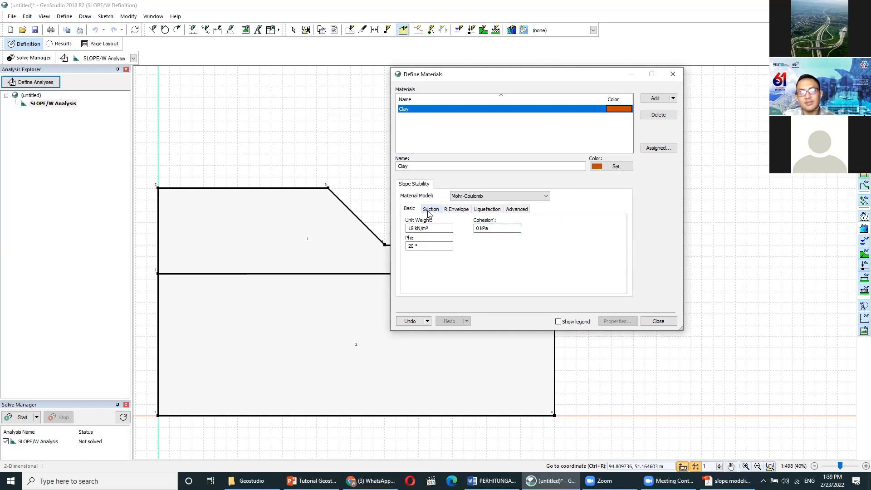
pyautogui.click(456, 209)
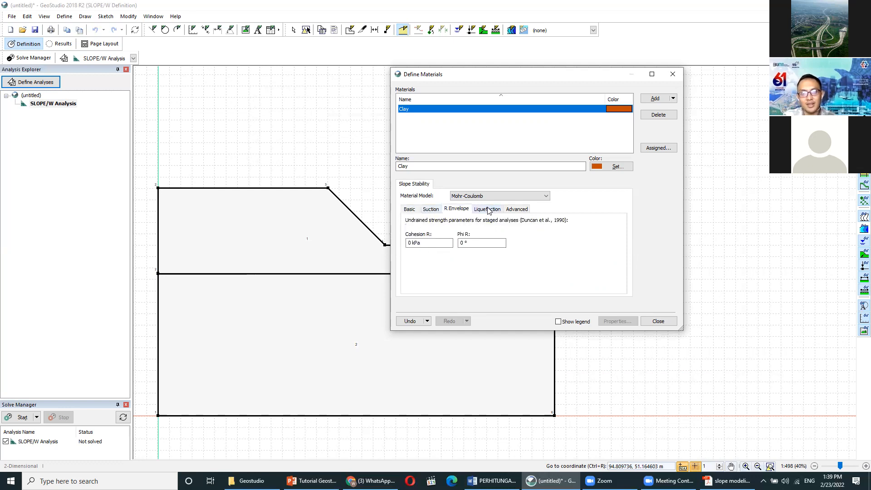
pyautogui.click(487, 212)
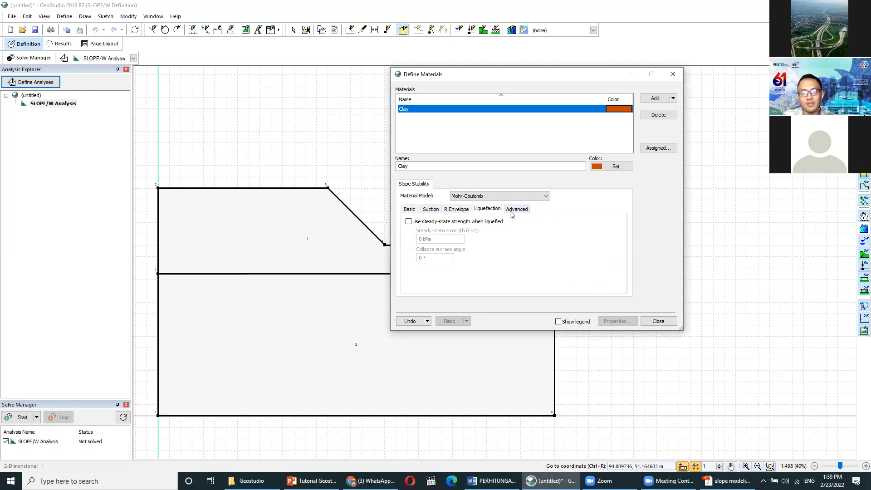
pyautogui.click(512, 212)
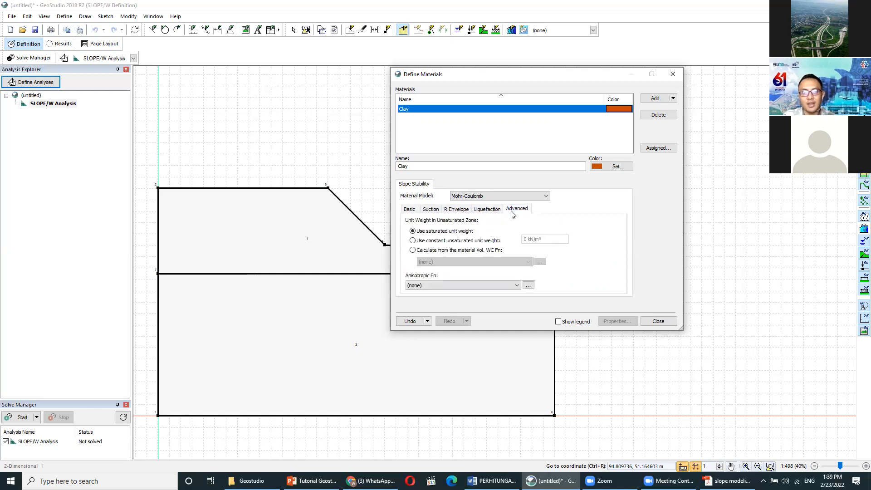
pyautogui.click(410, 211)
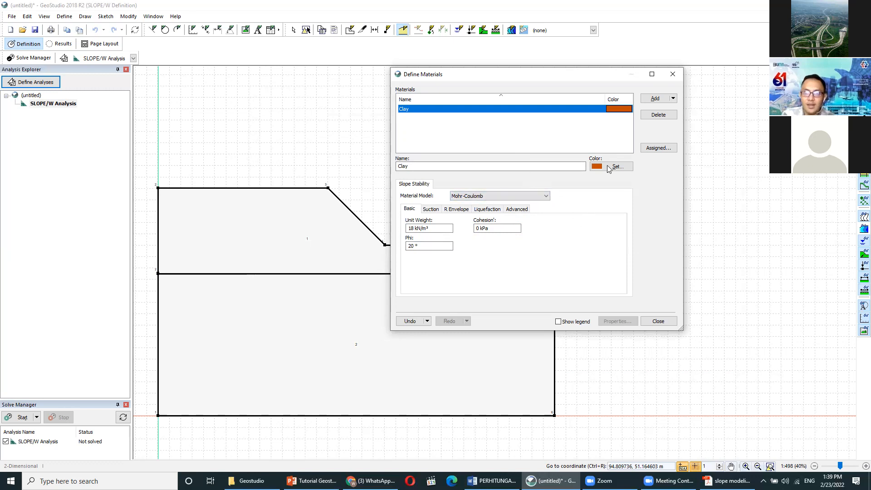
# Step: Add a second material named Sand and set its color to yellow from the standard colors
pyautogui.click(674, 99)
pyautogui.click(675, 110)
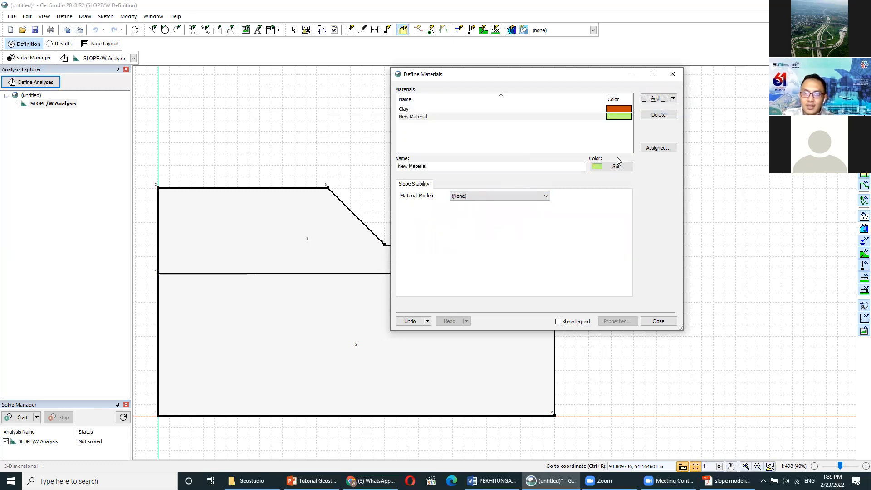
pyautogui.click(438, 166)
pyautogui.write('Sand')
pyautogui.click(602, 169)
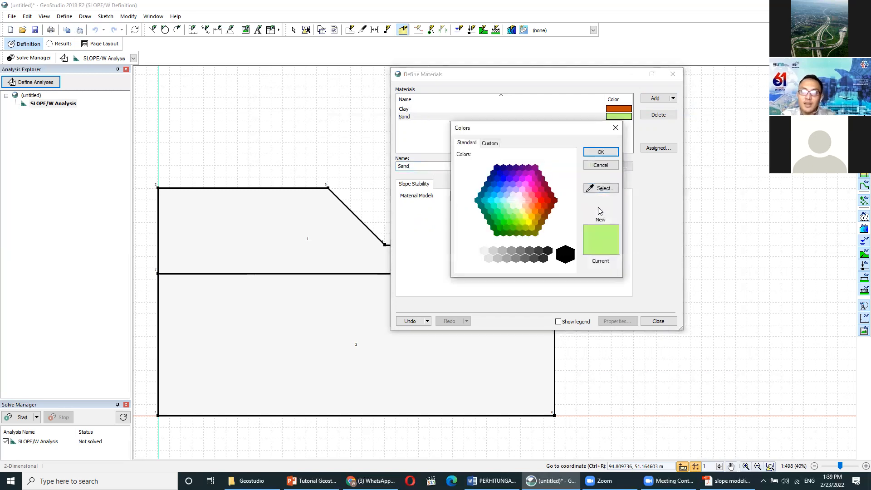
pyautogui.click(525, 217)
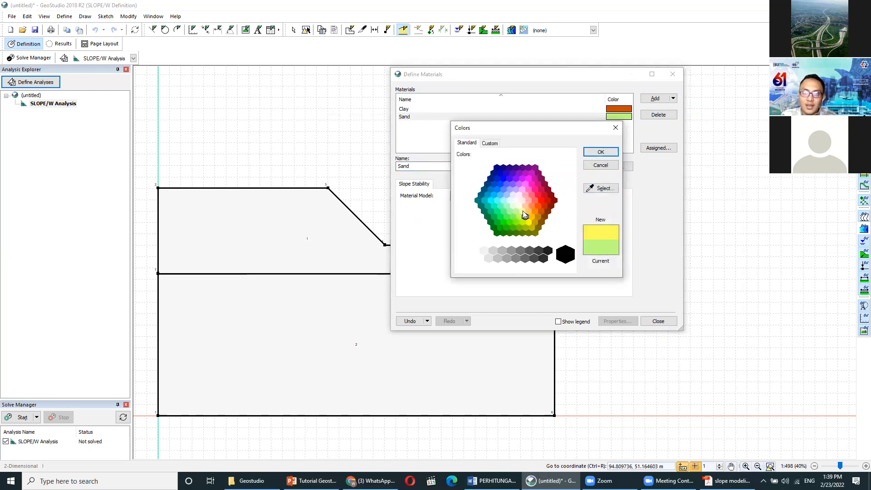
pyautogui.click(601, 152)
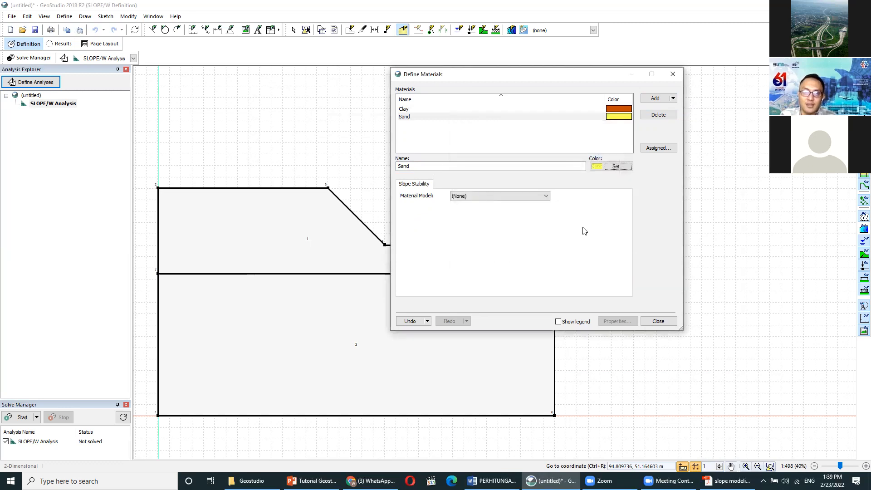
# Step: Assign the Mohr-Coulomb material model to Sand and set its unit weight to 20 kN/m³
pyautogui.click(492, 196)
pyautogui.click(494, 211)
pyautogui.click(411, 228)
pyautogui.press('BackSpace')
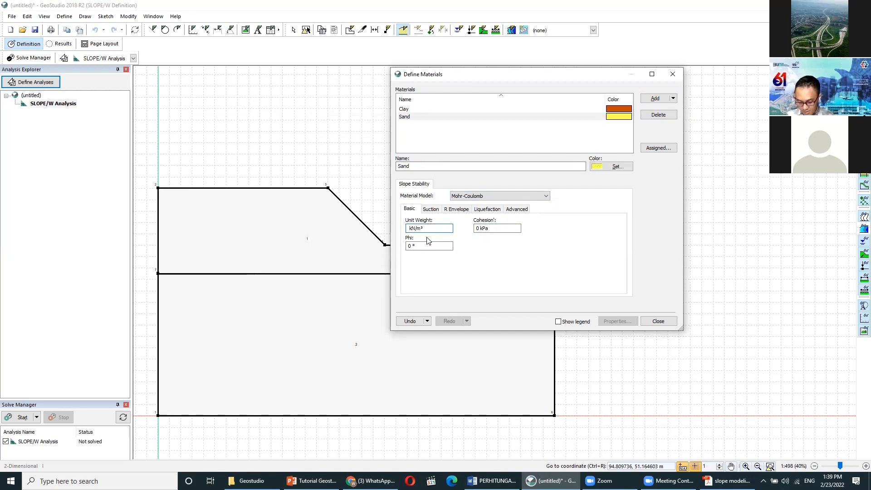
pyautogui.write('21')
pyautogui.press('BackSpace')
pyautogui.write('0')
# Step: Set the Sand material's phi to 40°
pyautogui.click(480, 228)
pyautogui.click(410, 246)
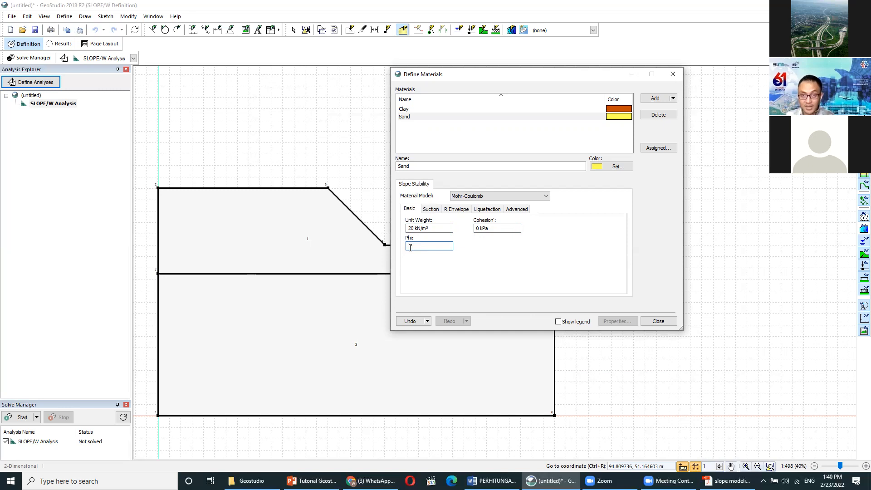
pyautogui.write('40')
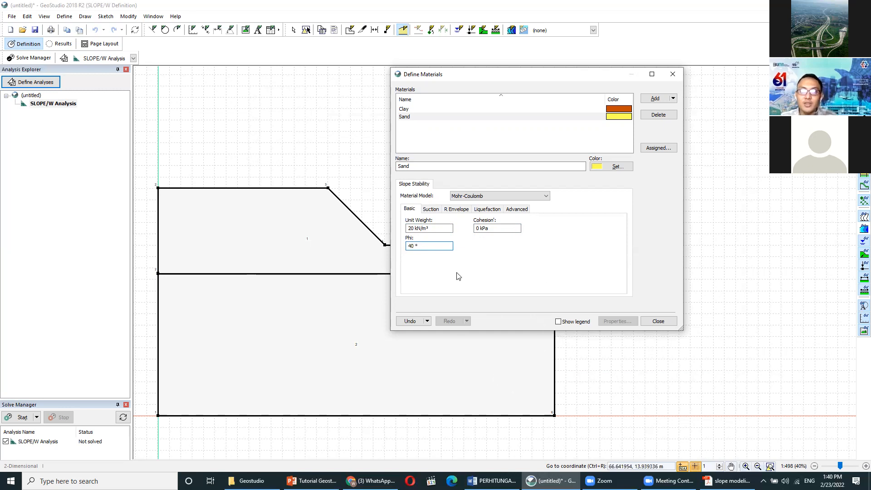
pyautogui.click(434, 249)
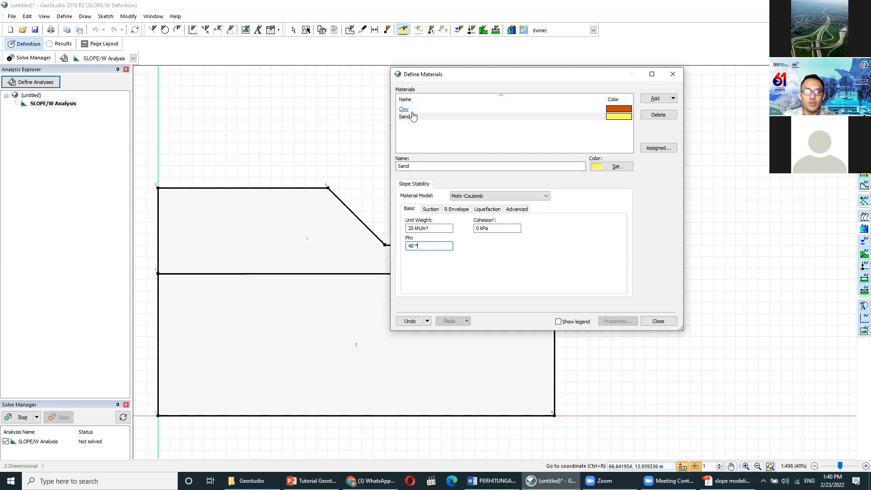
# Step: Check the Clay and Sand entries one after the other and close the material definitions
pyautogui.click(444, 117)
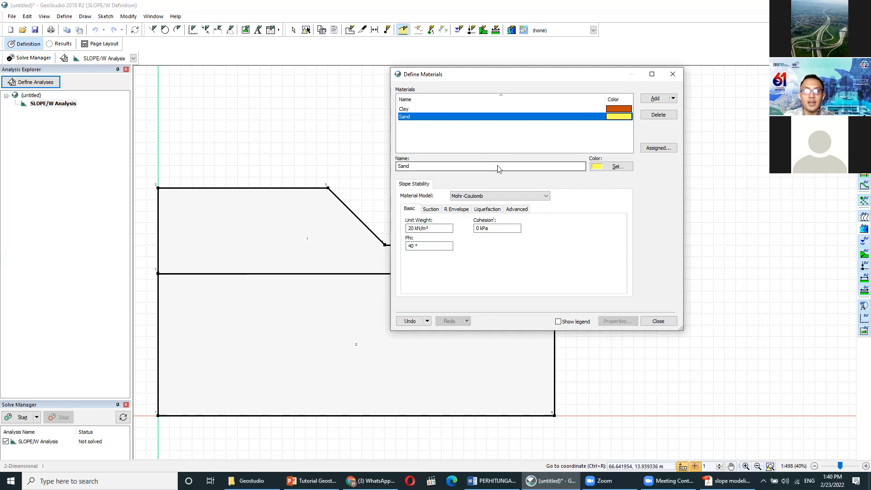
pyautogui.click(460, 109)
pyautogui.click(462, 117)
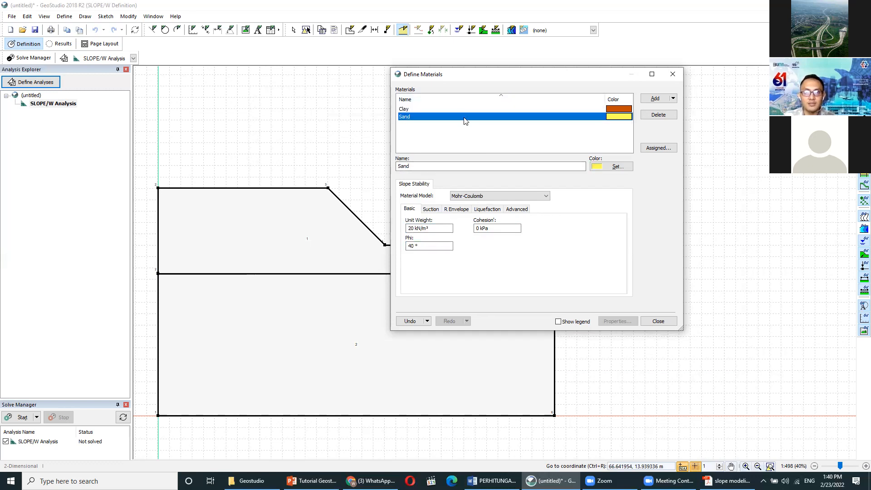
pyautogui.click(658, 322)
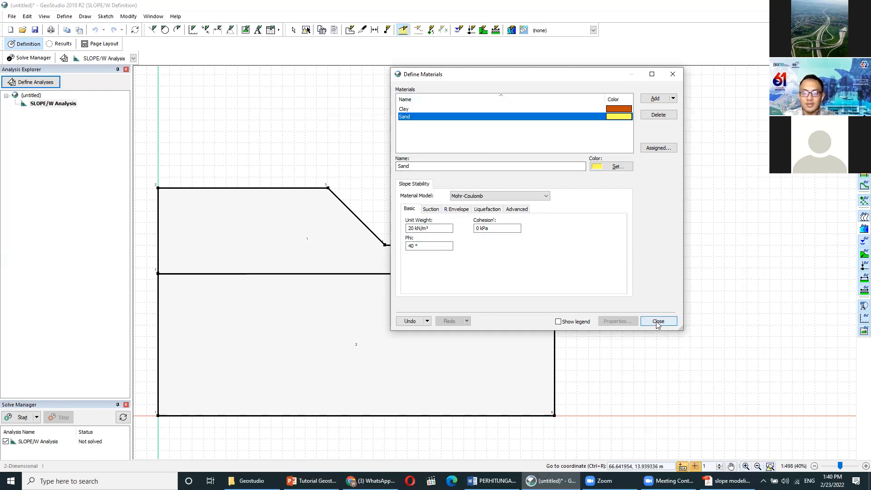
pyautogui.click(658, 322)
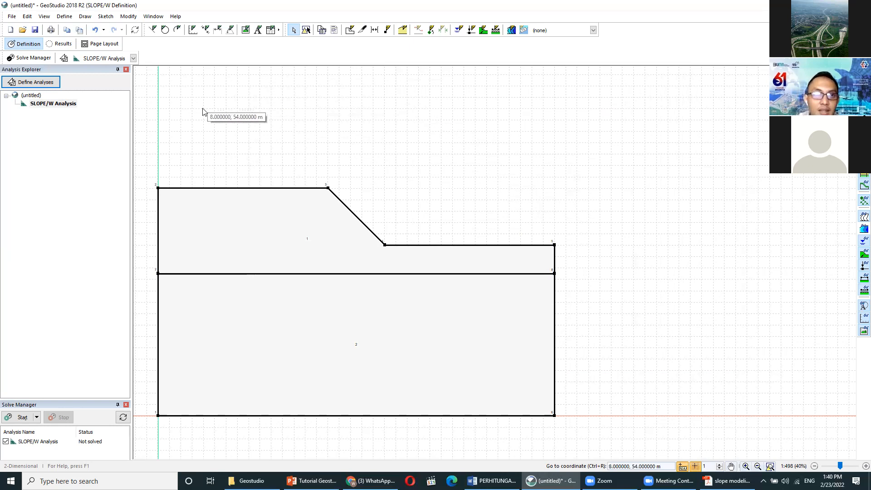
# Step: Assign the Clay material to the upper region of the slope, region 1
pyautogui.click(85, 16)
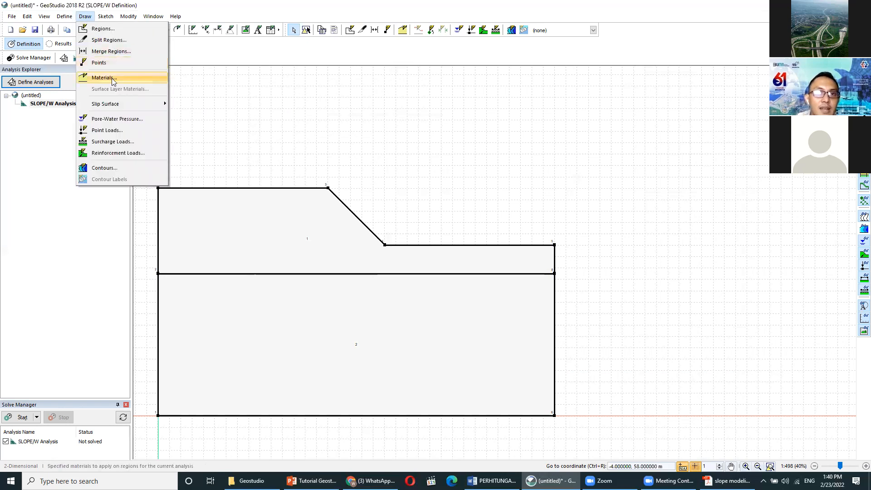
pyautogui.click(87, 16)
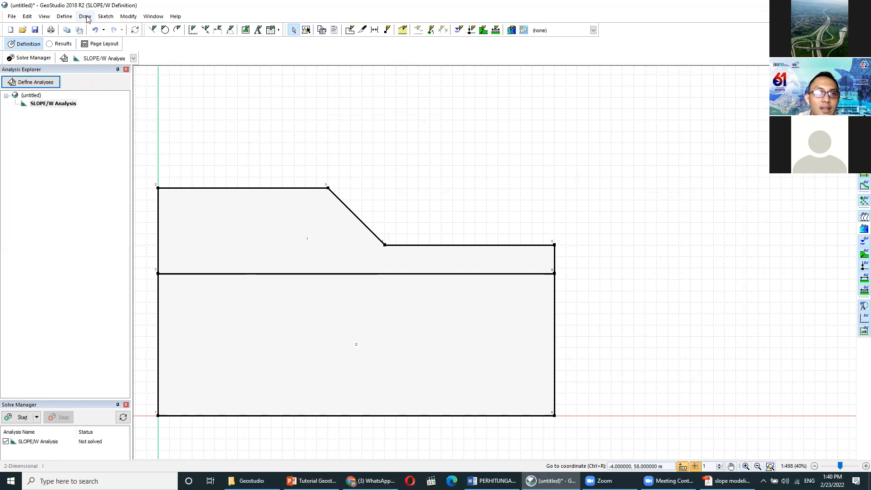
pyautogui.click(87, 17)
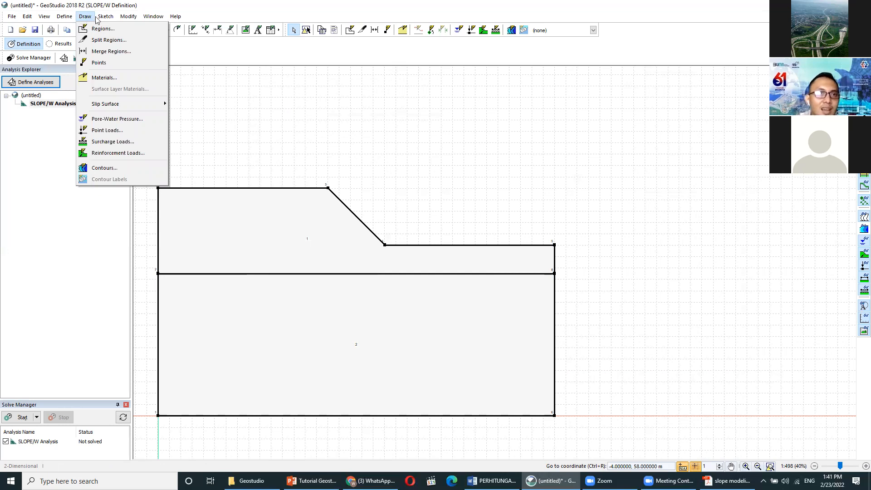
pyautogui.click(97, 78)
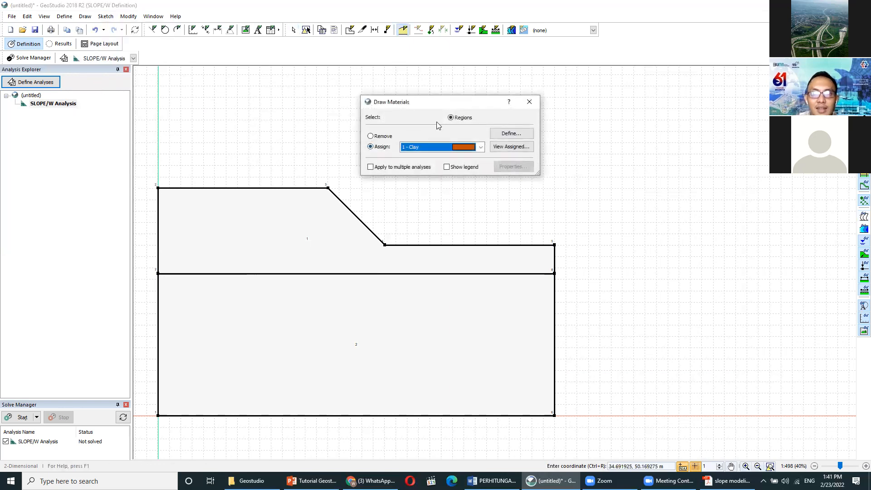
pyautogui.moveTo(457, 105); pyautogui.dragTo(609, 100)
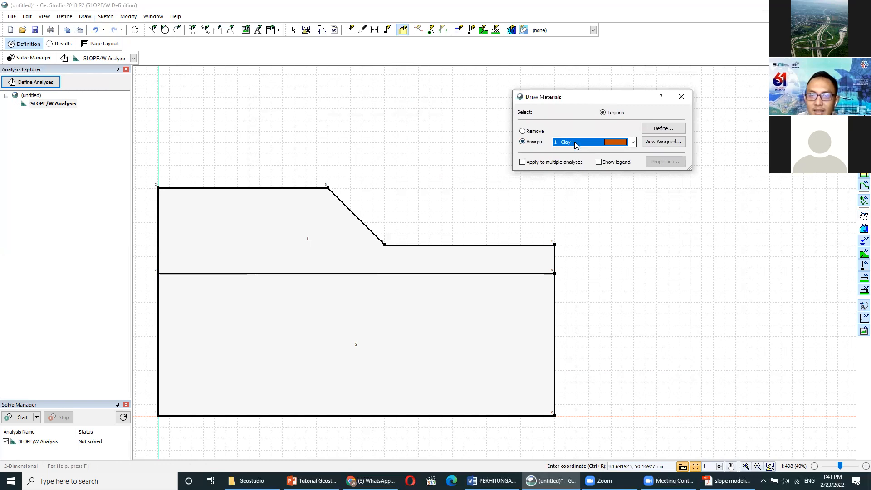
pyautogui.click(634, 143)
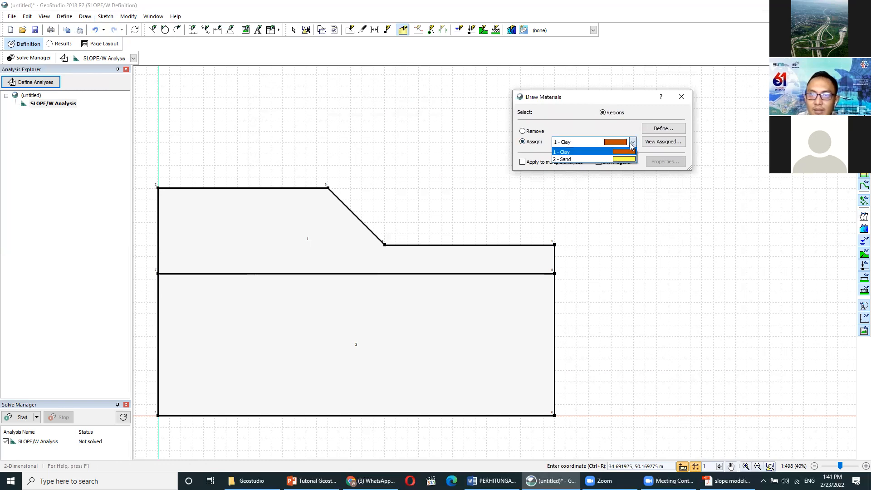
pyautogui.click(598, 150)
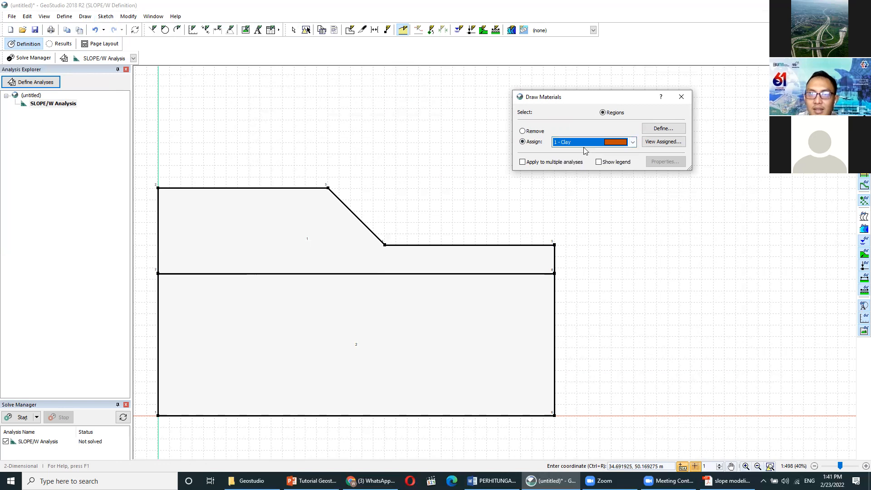
pyautogui.click(584, 143)
pyautogui.click(579, 157)
pyautogui.click(578, 144)
pyautogui.click(576, 150)
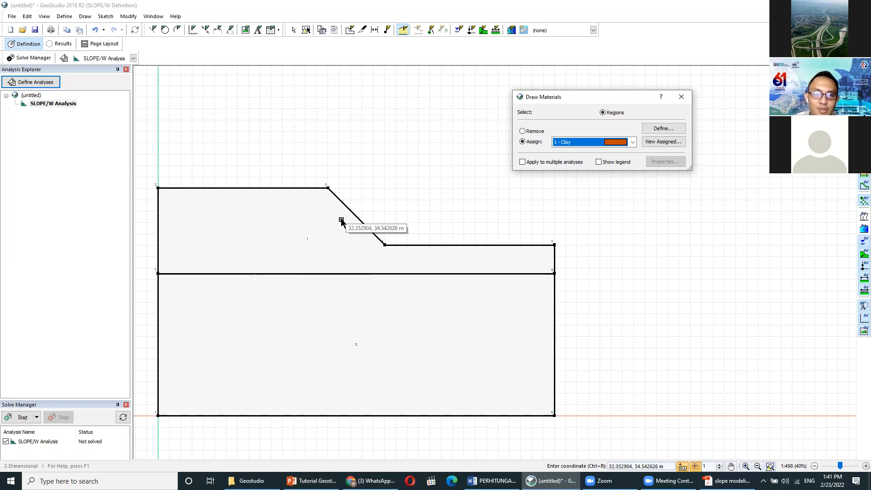
pyautogui.click(253, 235)
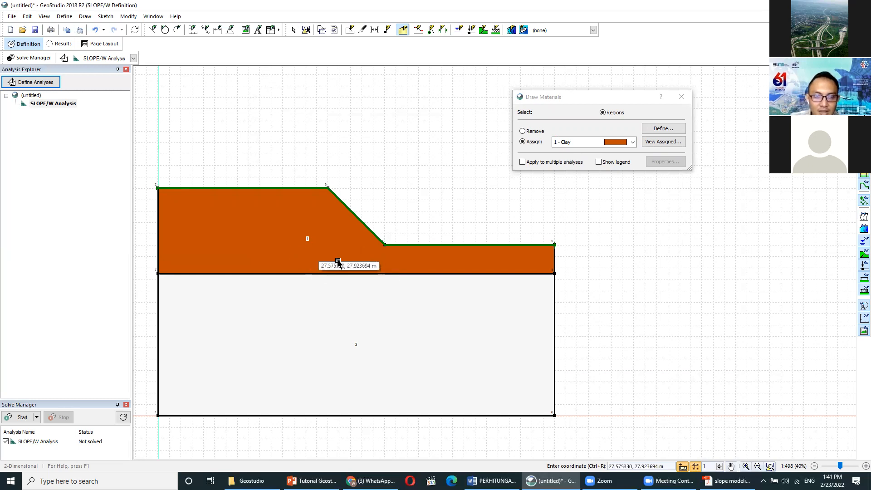
# Step: Assign the Sand material to the lower region of the slope, region 2, and finish assigning materials
pyautogui.click(632, 142)
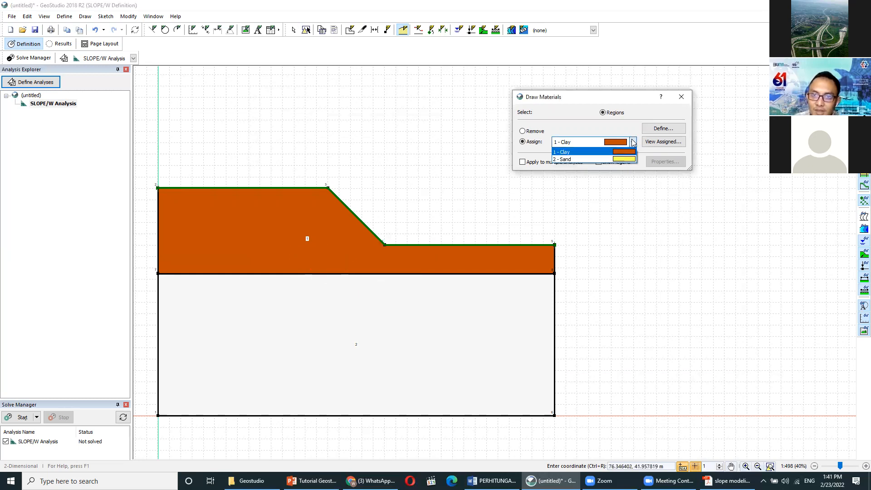
pyautogui.click(630, 159)
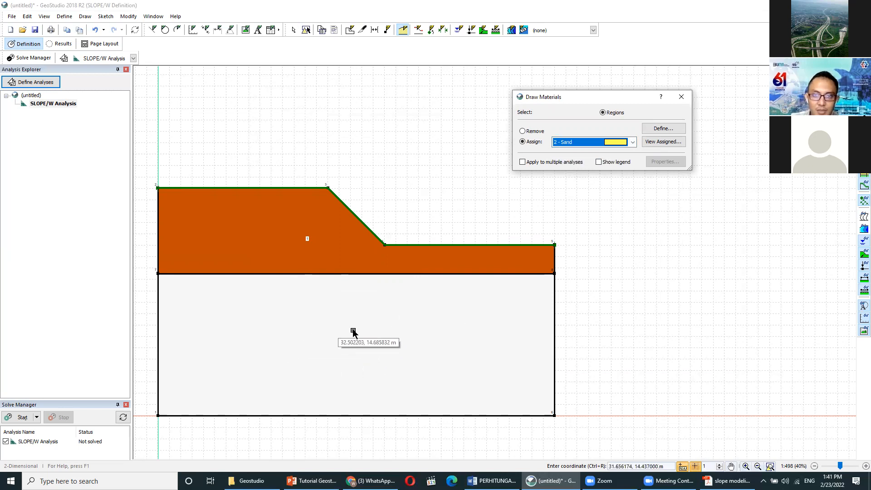
pyautogui.click(339, 344)
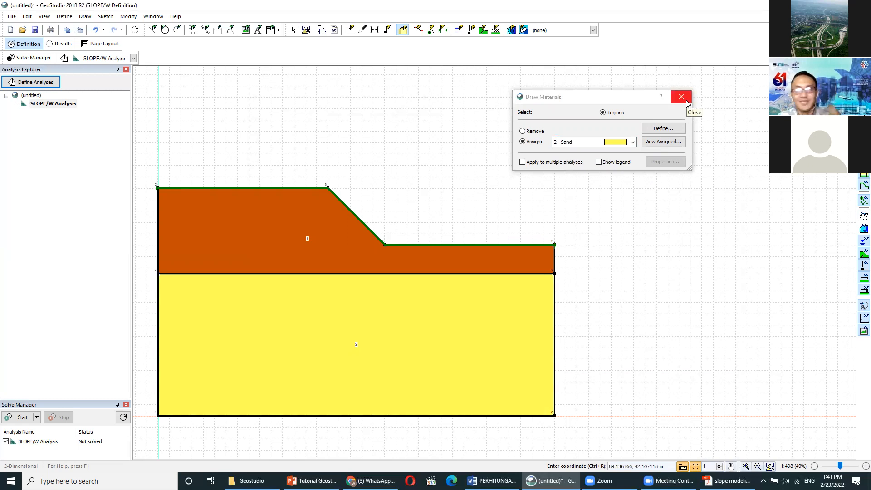
pyautogui.click(629, 98)
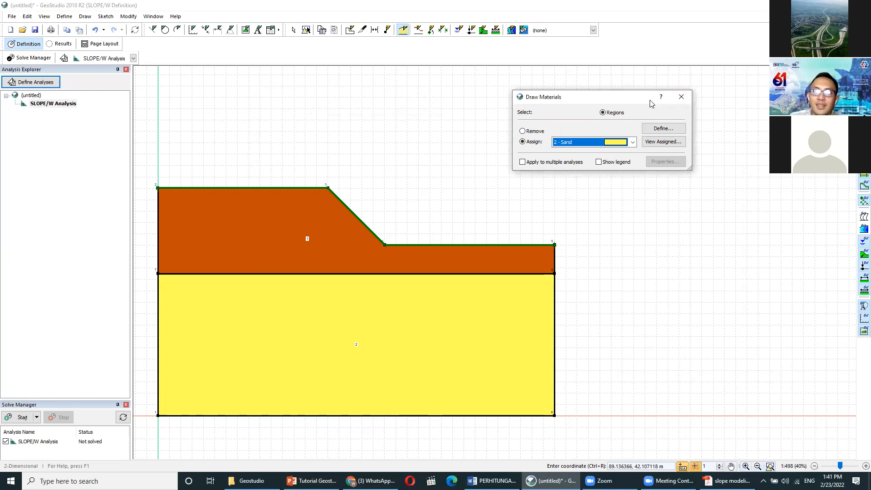
pyautogui.click(687, 99)
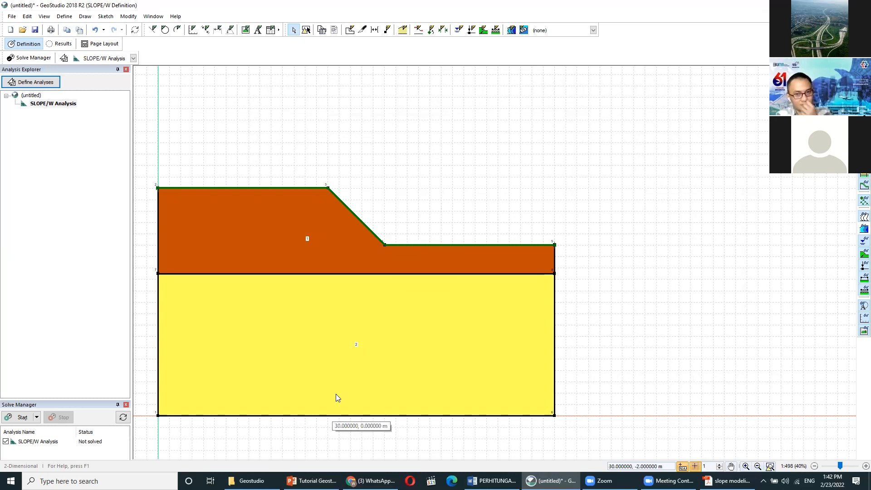
# Step: Switch to the PowerPoint tutorial and view slide 12, the Sliding Surface (Entry & Exit) diagram
pyautogui.click(312, 480)
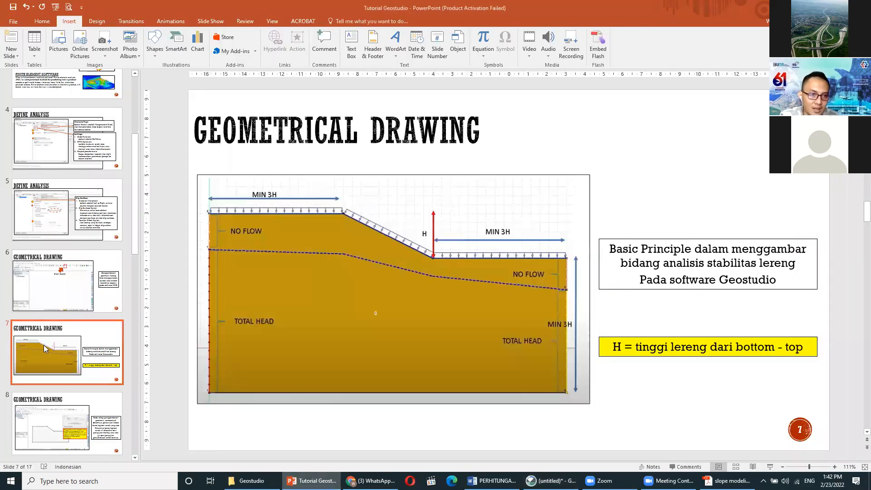
pyautogui.scroll(-10, 45, 348)
pyautogui.scroll(-3, 44, 348)
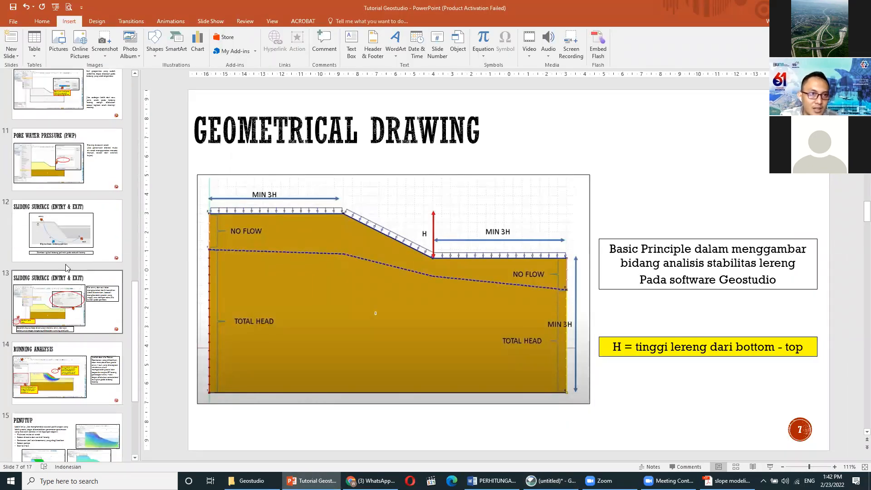
pyautogui.click(82, 232)
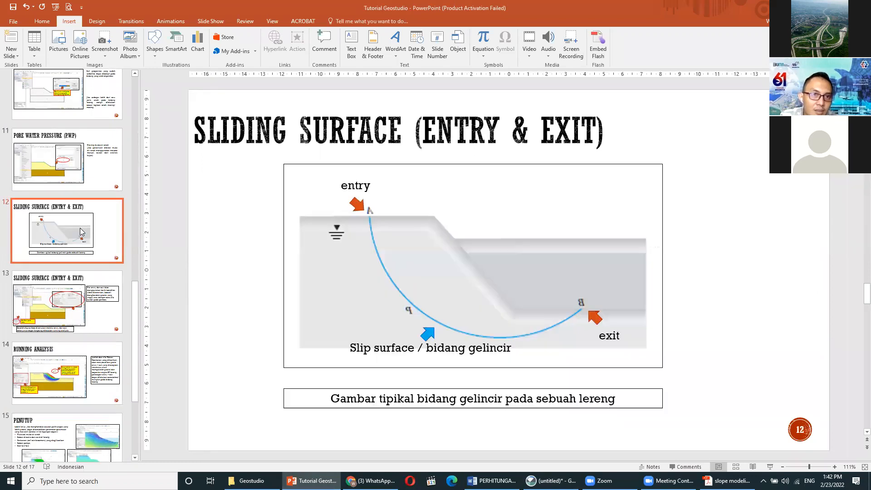
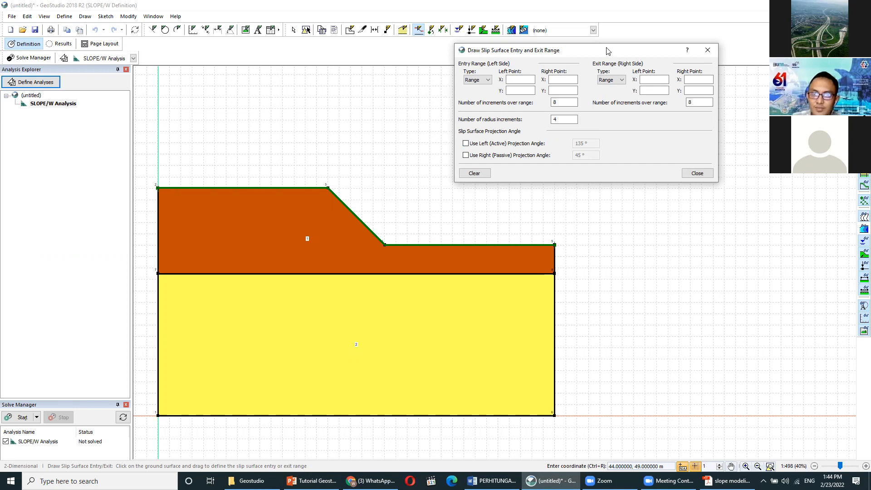
# Step: Try out slip surface entry ranges on the crest starting at about x = 8 m, and clear each one
pyautogui.moveTo(606, 48)
pyautogui.mouseDown()
pyautogui.moveTo(721, 155)
pyautogui.moveTo(737, 132)
pyautogui.mouseUp()
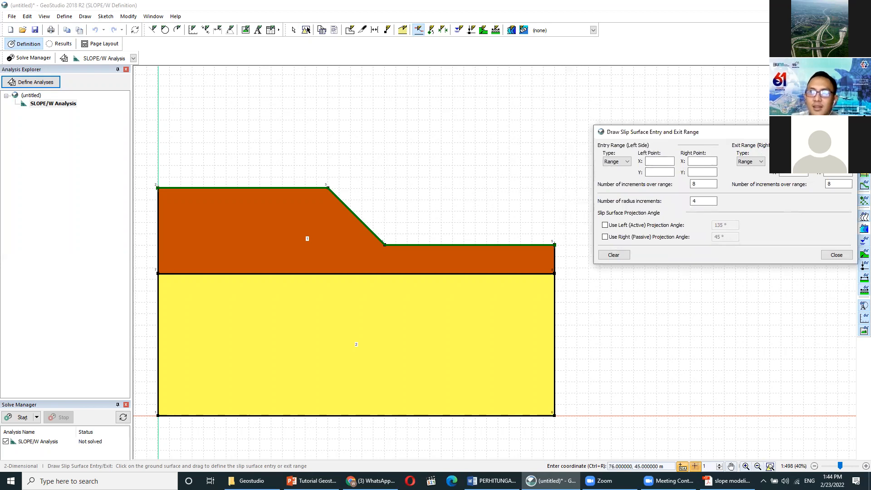
pyautogui.press('Escape')
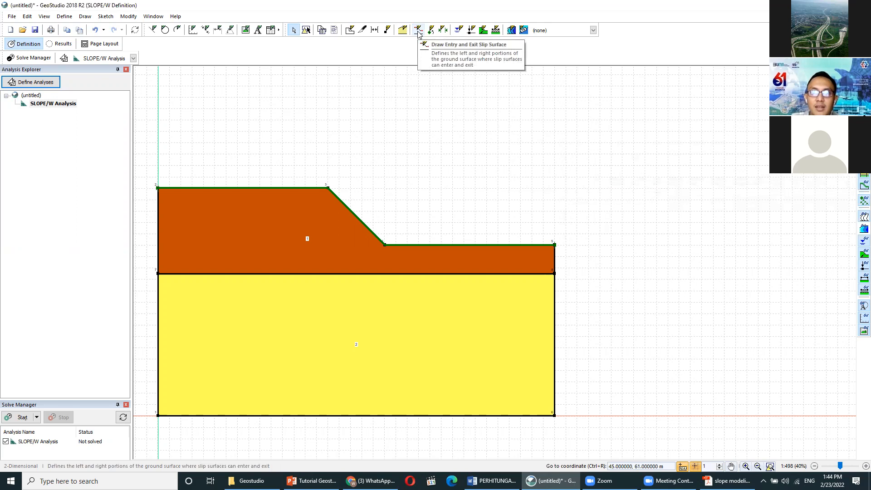
pyautogui.click(82, 17)
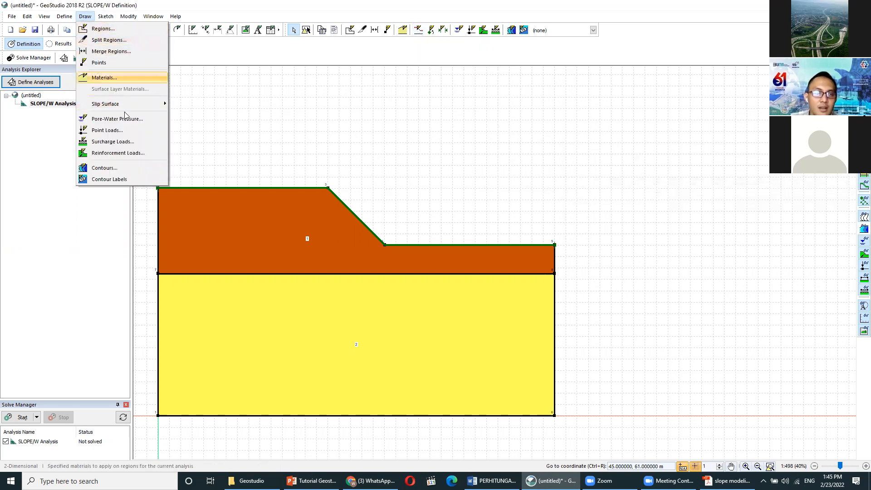
pyautogui.moveTo(130, 103)
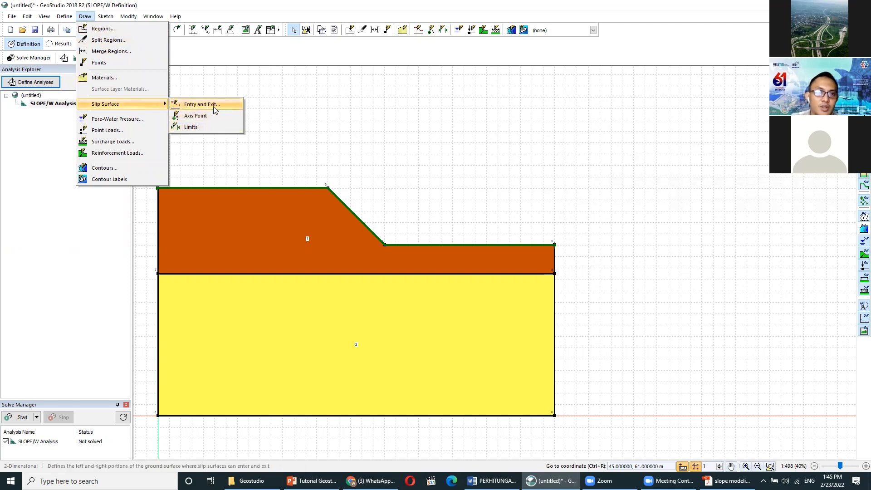
pyautogui.click(206, 107)
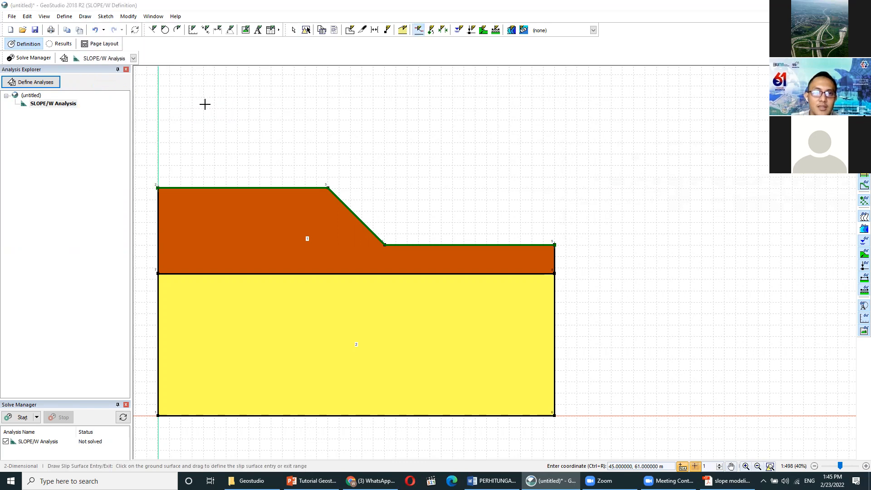
pyautogui.moveTo(704, 132); pyautogui.dragTo(639, 139)
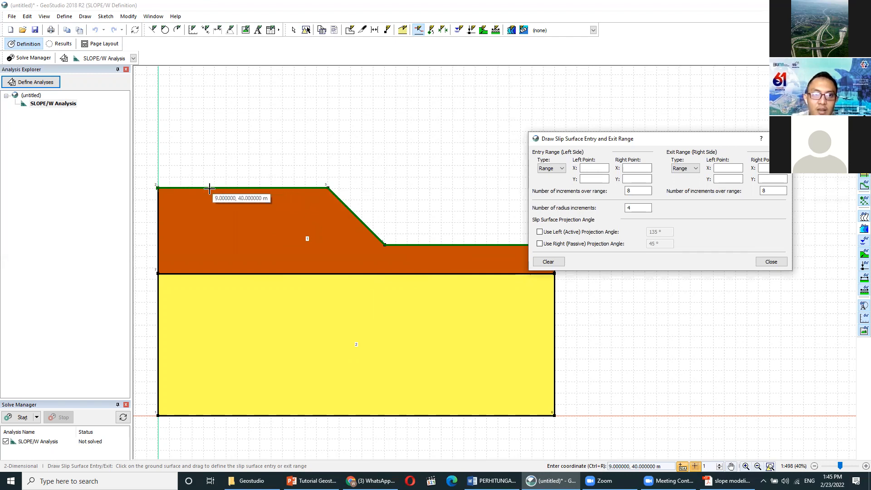
pyautogui.moveTo(203, 188)
pyautogui.mouseDown()
pyautogui.moveTo(268, 188)
pyautogui.moveTo(283, 164)
pyautogui.moveTo(217, 171)
pyautogui.moveTo(214, 181)
pyautogui.mouseUp()
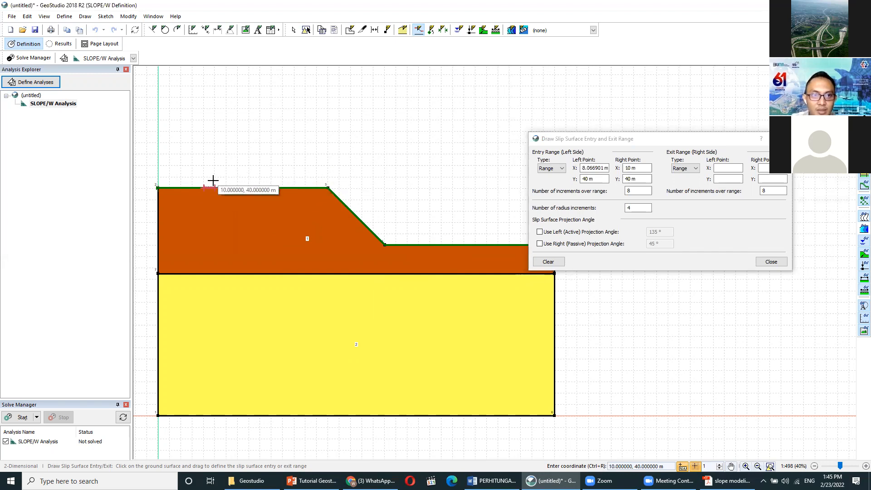
pyautogui.click(558, 263)
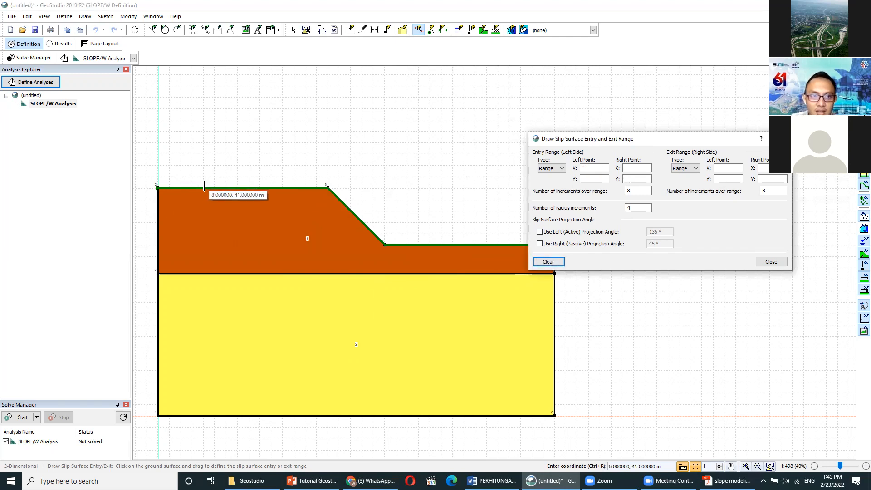
pyautogui.moveTo(203, 187); pyautogui.dragTo(237, 185)
pyautogui.click(548, 261)
pyautogui.click(771, 262)
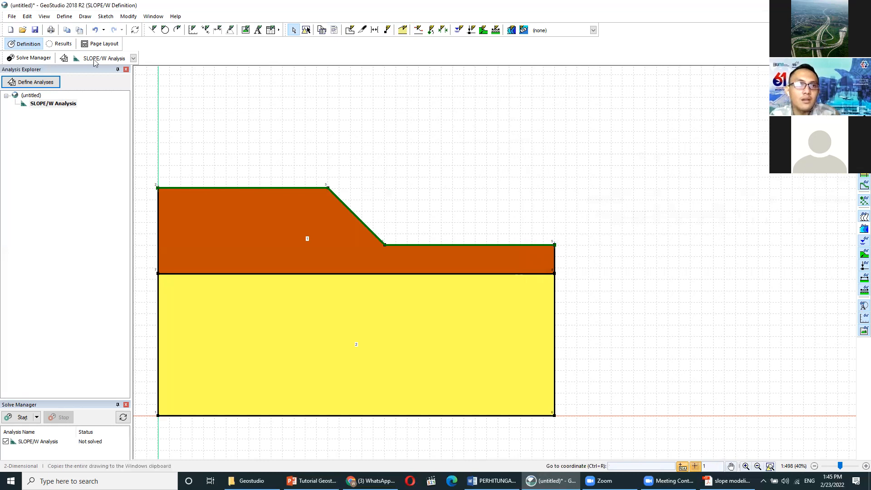
# Step: Change the Clay material's display colour to cyan in the material definitions
pyautogui.click(64, 17)
pyautogui.click(94, 128)
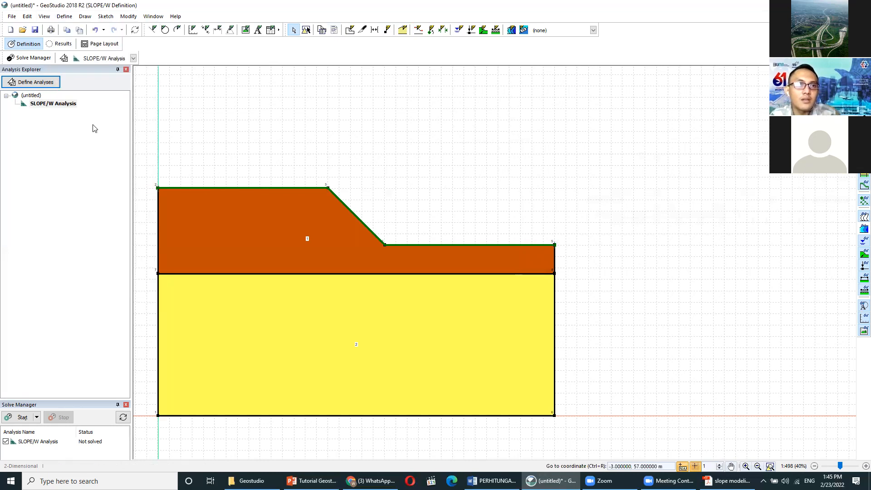
pyautogui.click(617, 109)
pyautogui.click(598, 204)
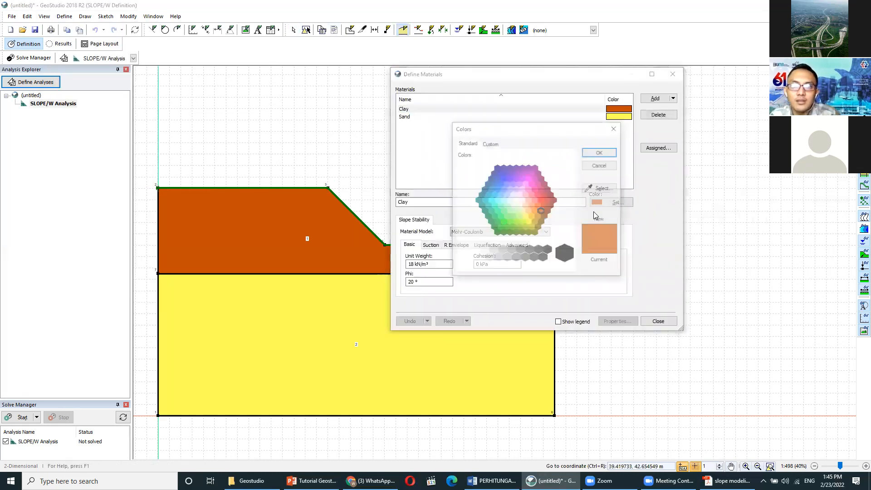
pyautogui.click(491, 201)
pyautogui.click(602, 152)
pyautogui.click(658, 321)
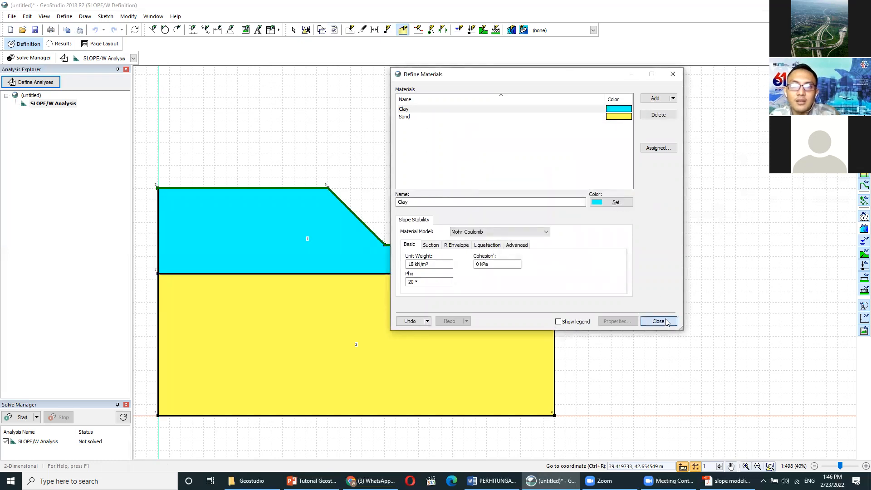
# Step: Draw the slip surface entry range from about (14.3, 40) to (35, 35) m and the exit range from about (37.2, 32.8) to (63, 30) m
pyautogui.click(418, 29)
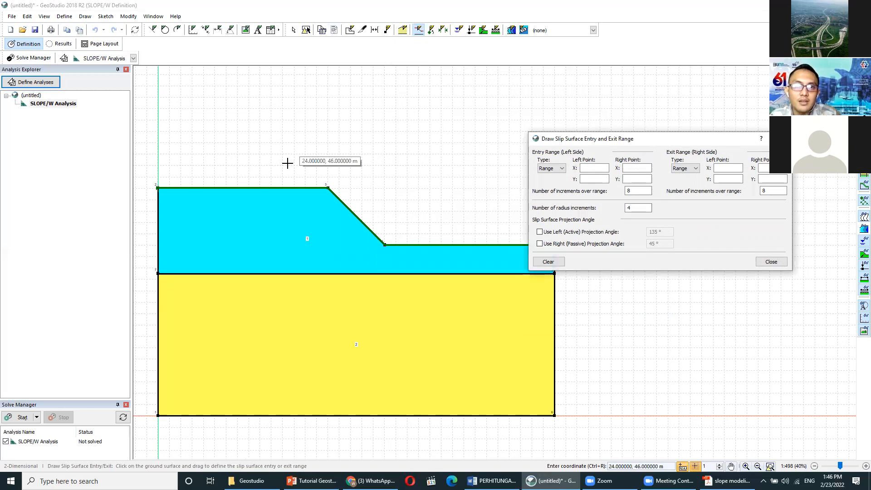
pyautogui.moveTo(239, 187); pyautogui.dragTo(357, 219)
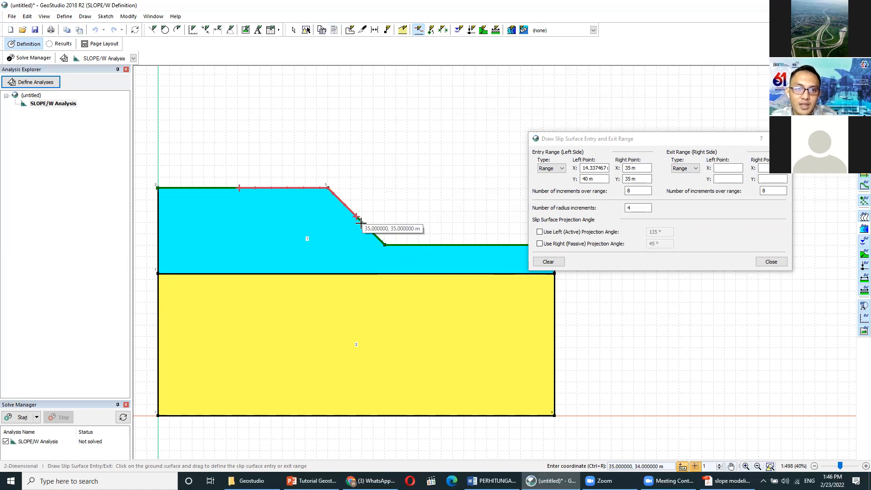
pyautogui.moveTo(368, 229); pyautogui.dragTo(515, 263)
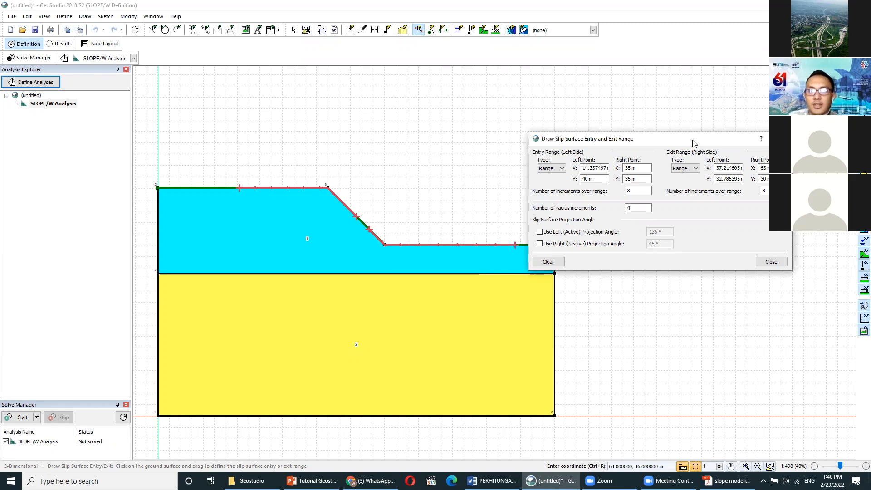
pyautogui.moveTo(690, 139); pyautogui.dragTo(754, 247)
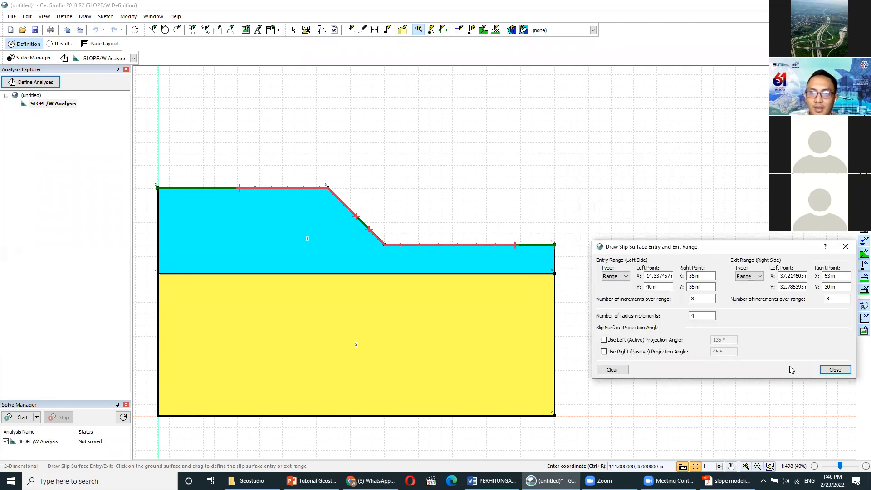
pyautogui.click(830, 371)
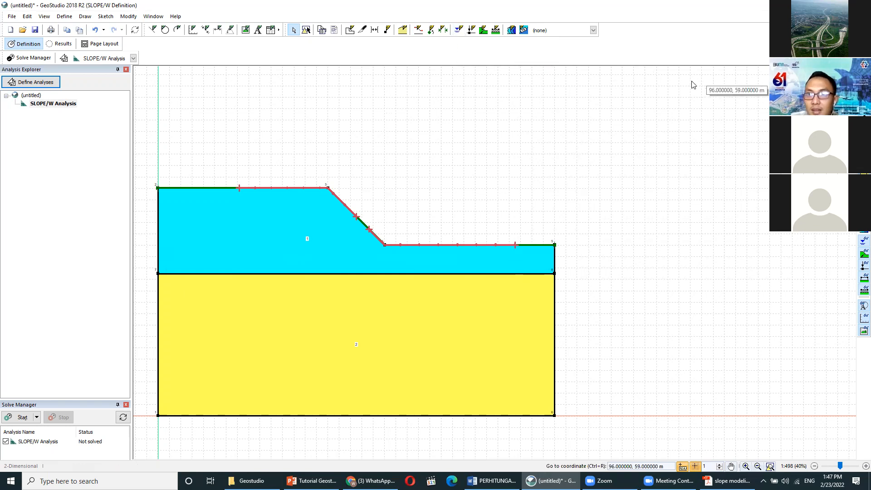
# Step: Add a piezometric line for Clay and Sand, drawn horizontally at 28 m elevation across the full model from x = 0 to 70 m
pyautogui.click(460, 30)
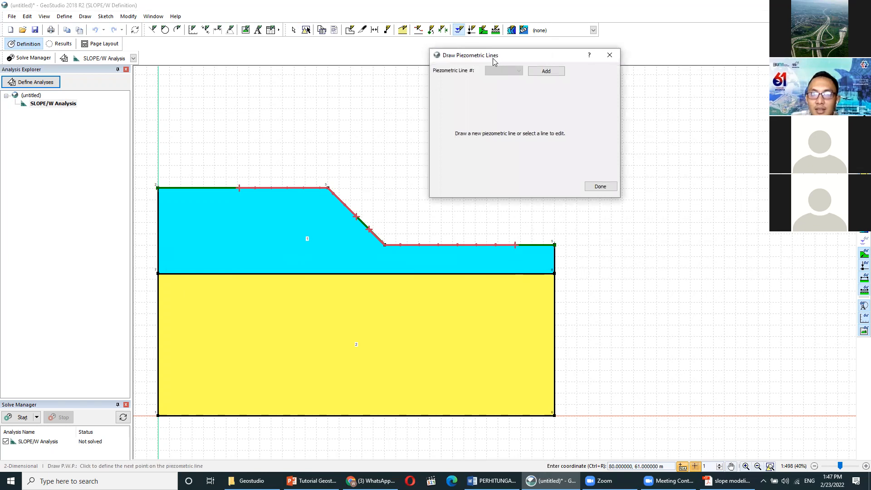
pyautogui.moveTo(493, 59); pyautogui.dragTo(644, 164)
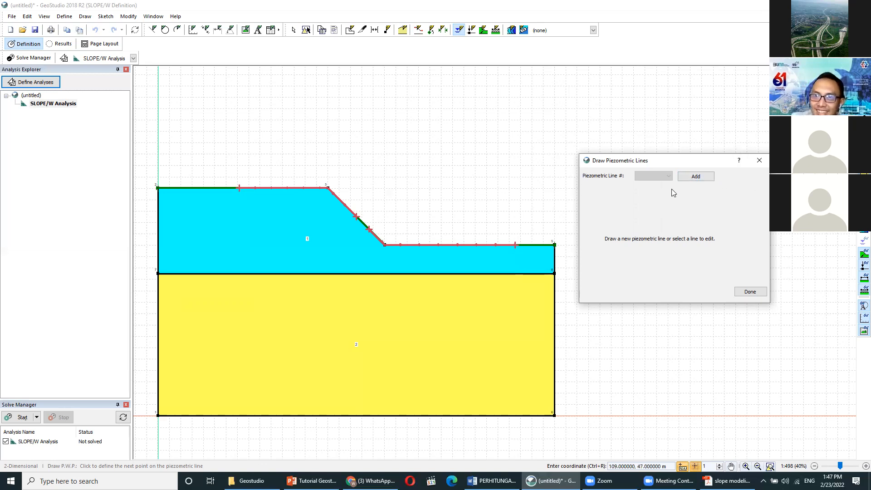
pyautogui.click(697, 177)
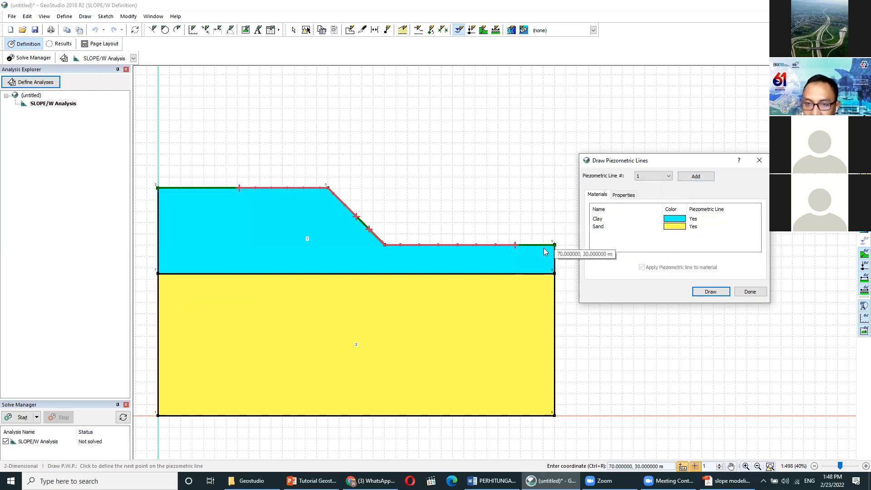
pyautogui.click(714, 295)
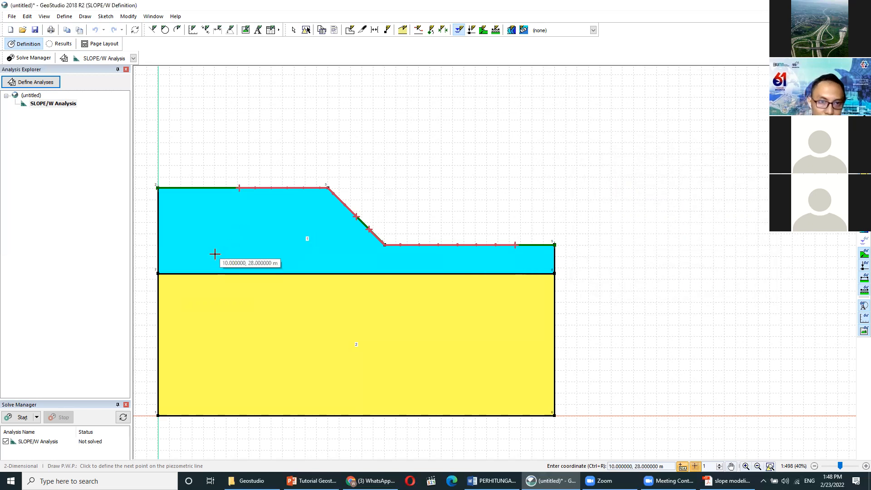
pyautogui.click(160, 258)
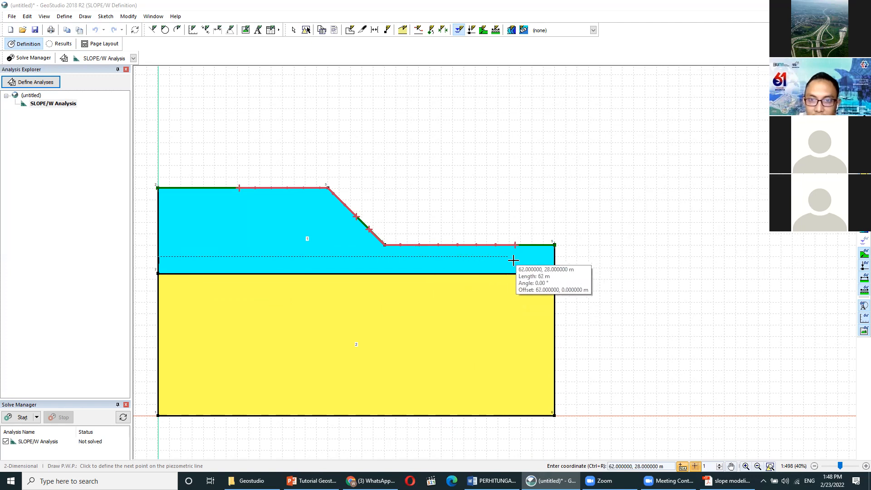
pyautogui.click(554, 257)
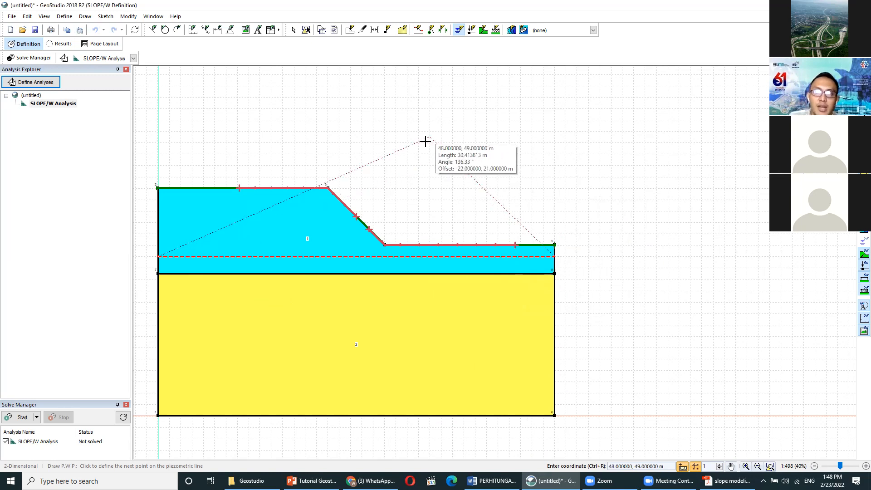
pyautogui.rightClick(393, 157)
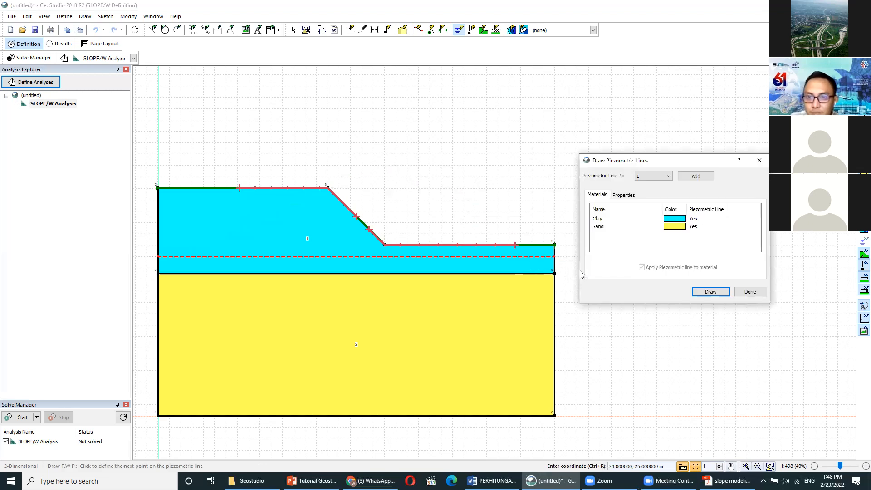
pyautogui.click(749, 292)
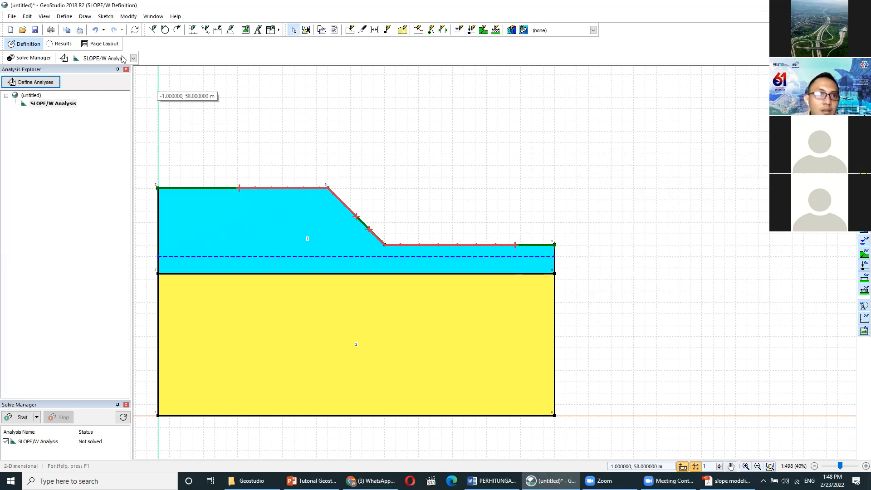
# Step: Review the existing piezometric line's point coordinates in the pore water pressure definitions, and close them
pyautogui.click(64, 17)
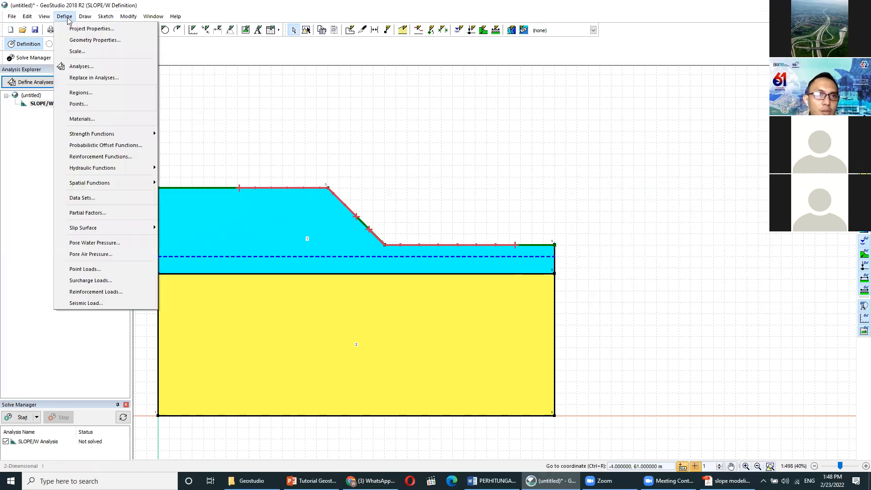
pyautogui.click(117, 243)
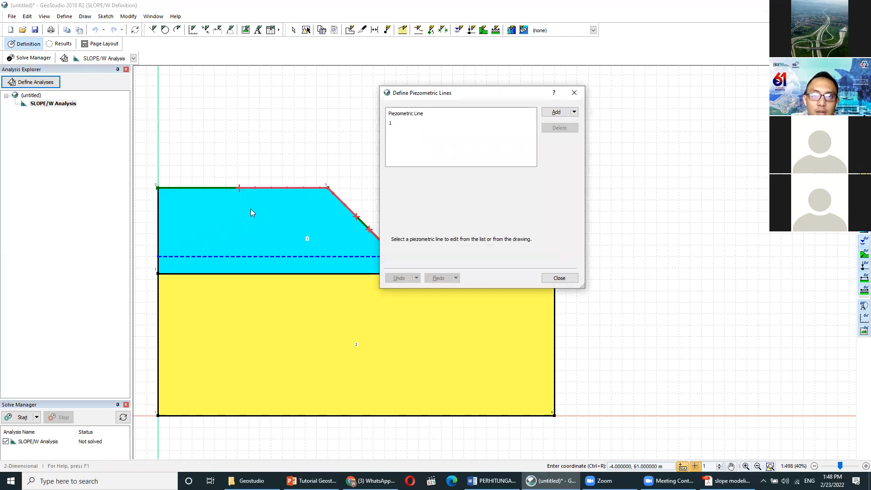
pyautogui.click(441, 124)
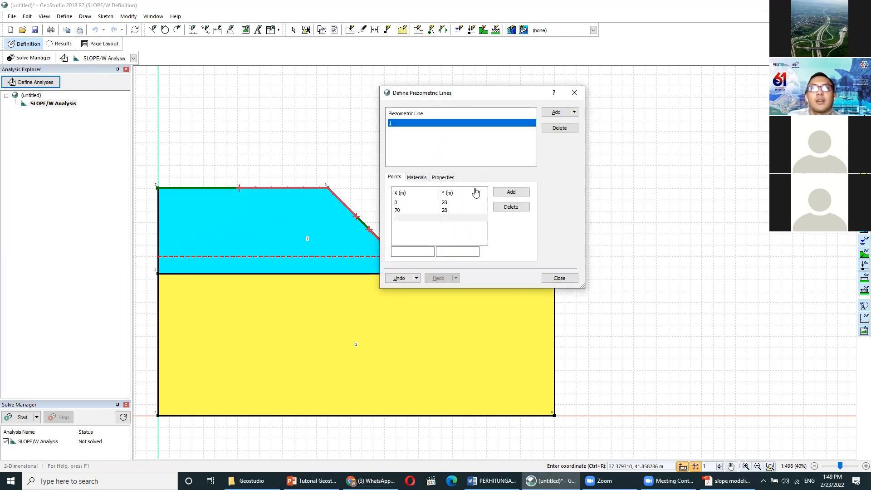
pyautogui.click(572, 94)
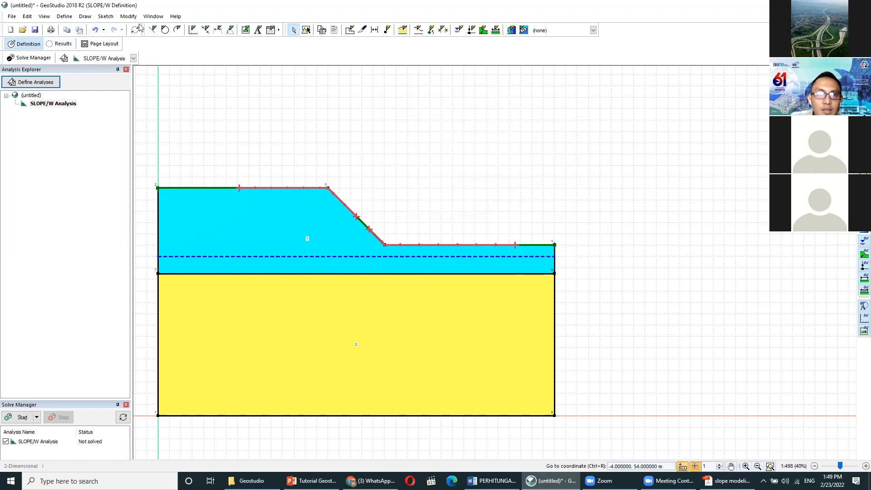
# Step: Try to delete piezometric line 1 from the piezometric line definitions
pyautogui.click(67, 19)
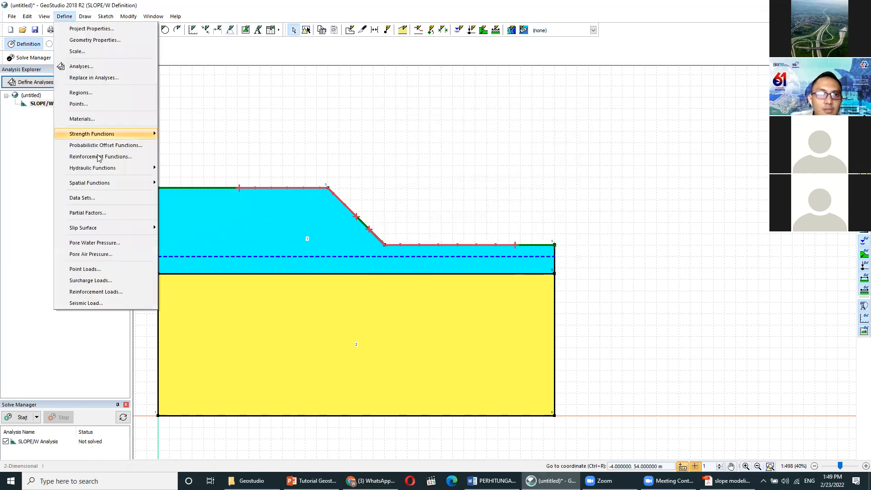
pyautogui.click(94, 243)
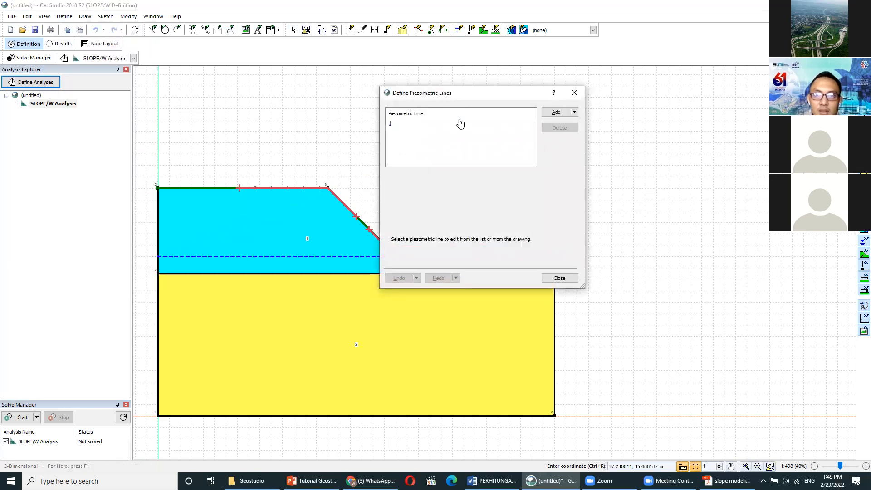
pyautogui.click(442, 124)
pyautogui.click(550, 131)
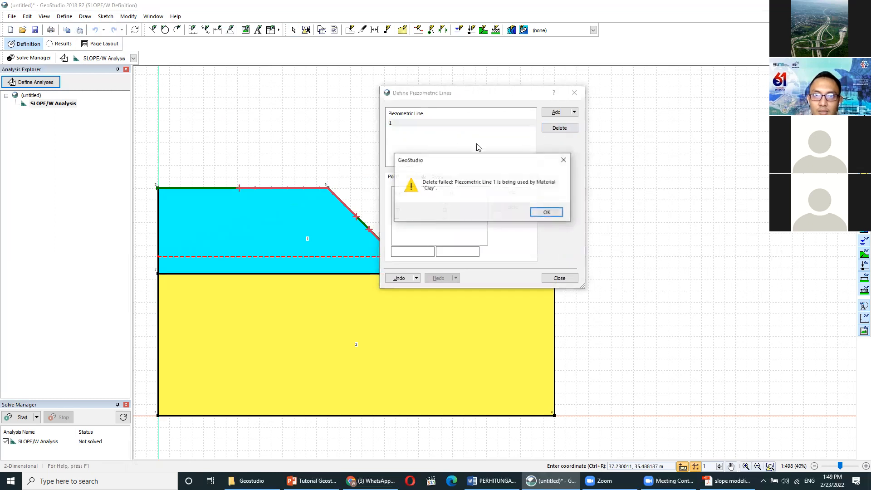
pyautogui.click(550, 213)
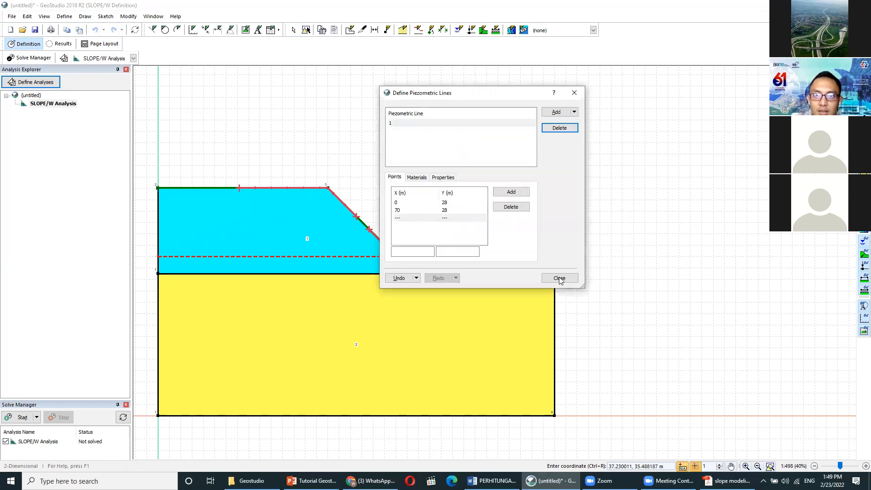
pyautogui.click(560, 279)
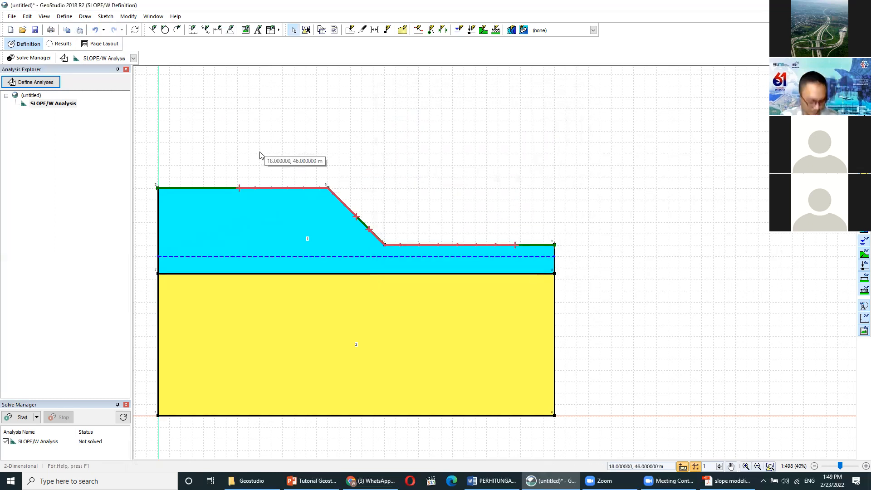
# Step: Undo the drawn piezometric line and define a new one by coordinates through points (0, 28) and (70, 28) m
pyautogui.hotkey('ctrl', 'z')
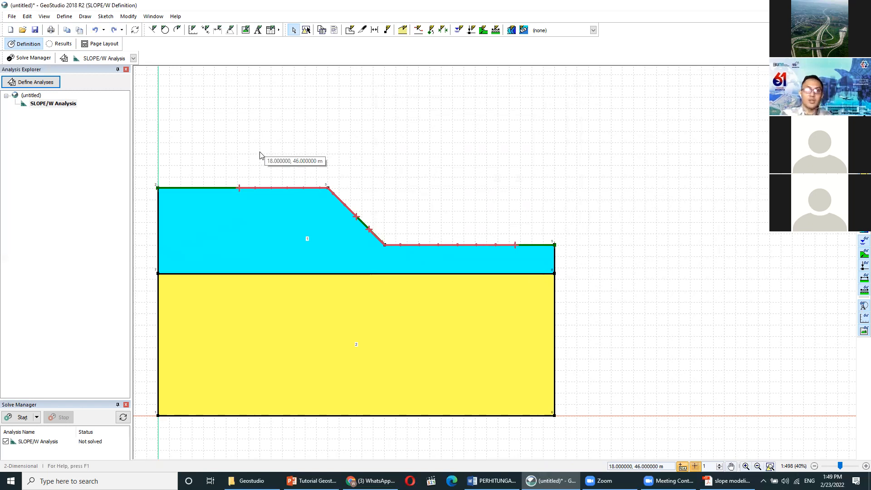
pyautogui.click(64, 15)
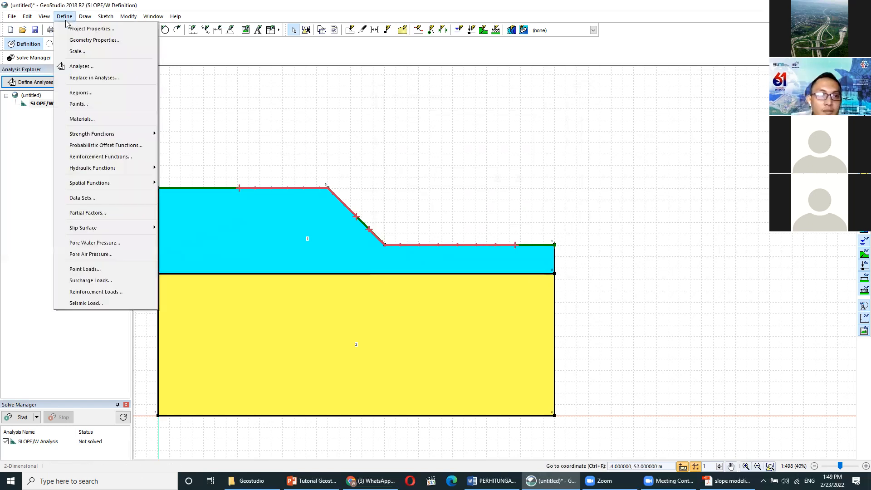
pyautogui.click(131, 243)
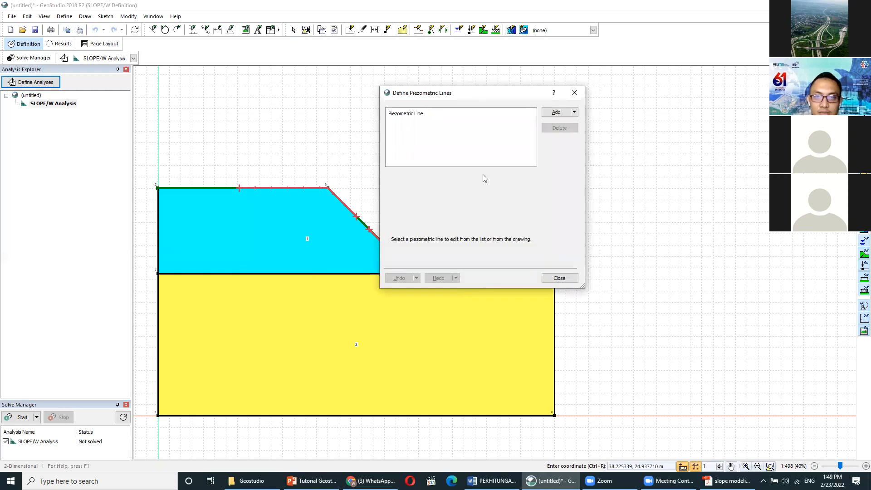
pyautogui.moveTo(499, 98); pyautogui.dragTo(684, 153)
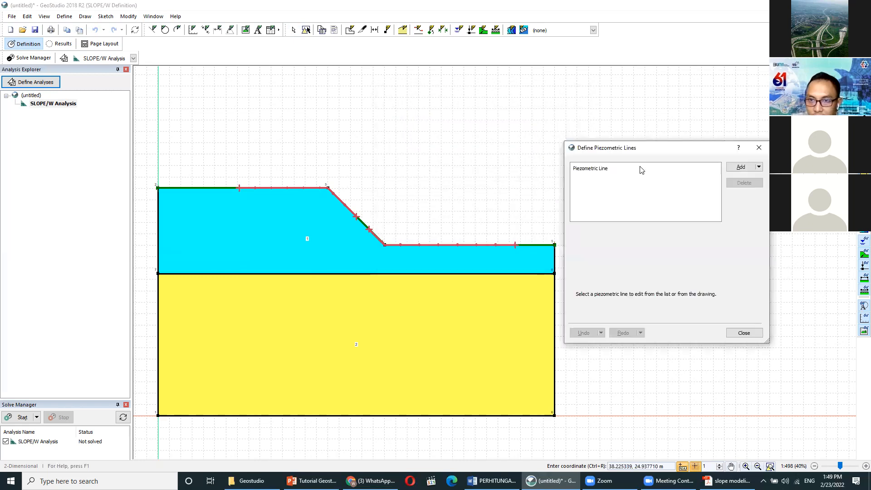
pyautogui.click(742, 168)
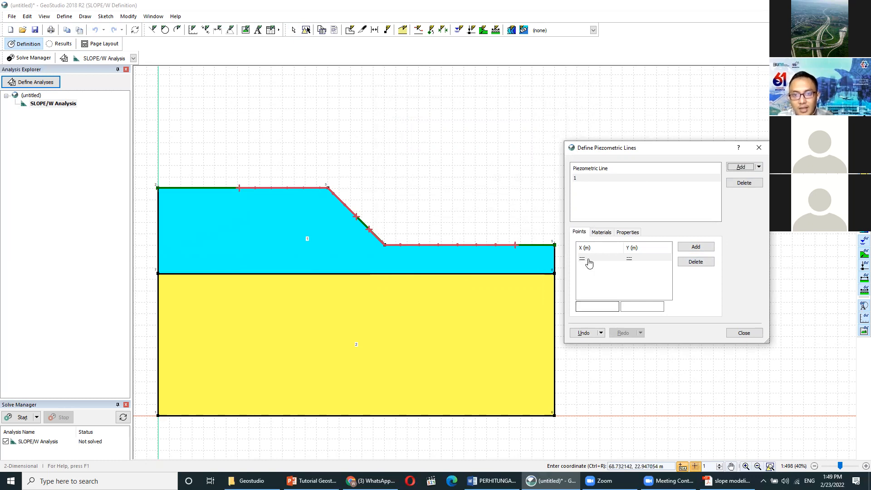
pyautogui.click(597, 305)
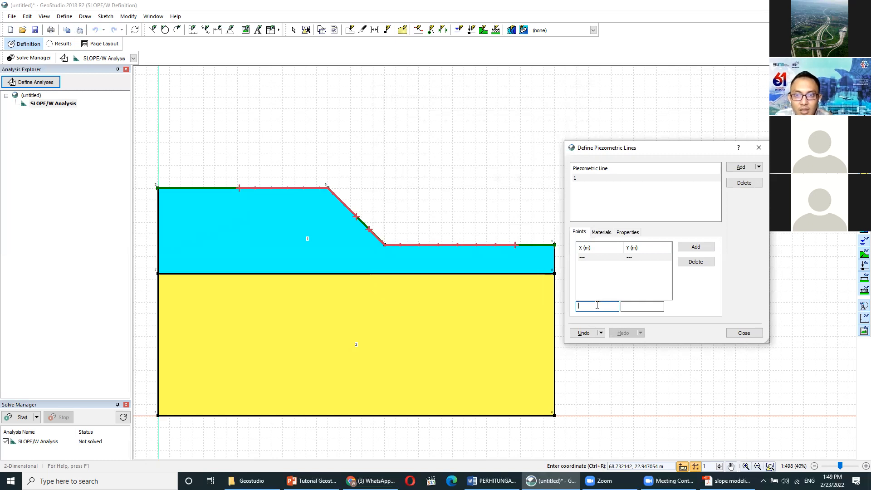
pyautogui.click(636, 308)
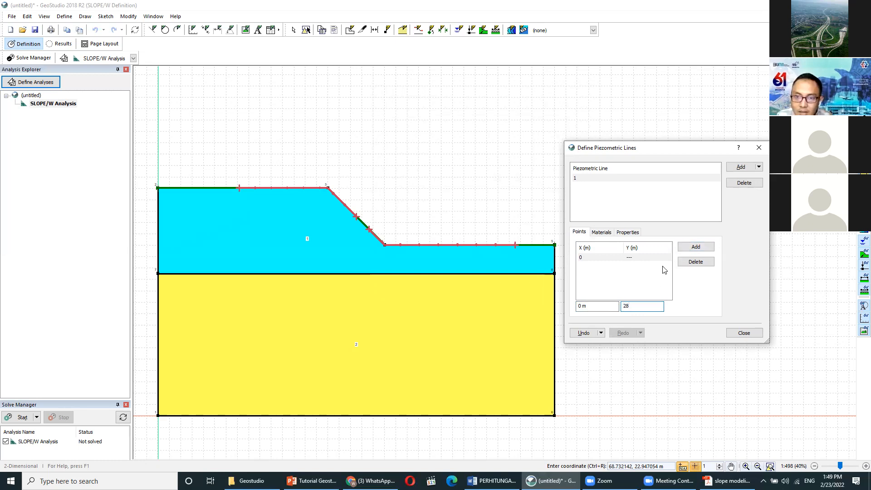
pyautogui.click(696, 249)
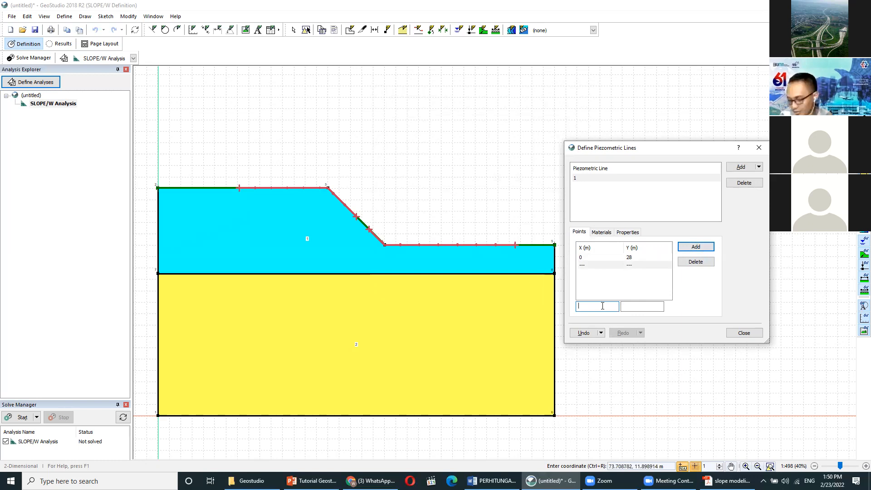
pyautogui.click(635, 307)
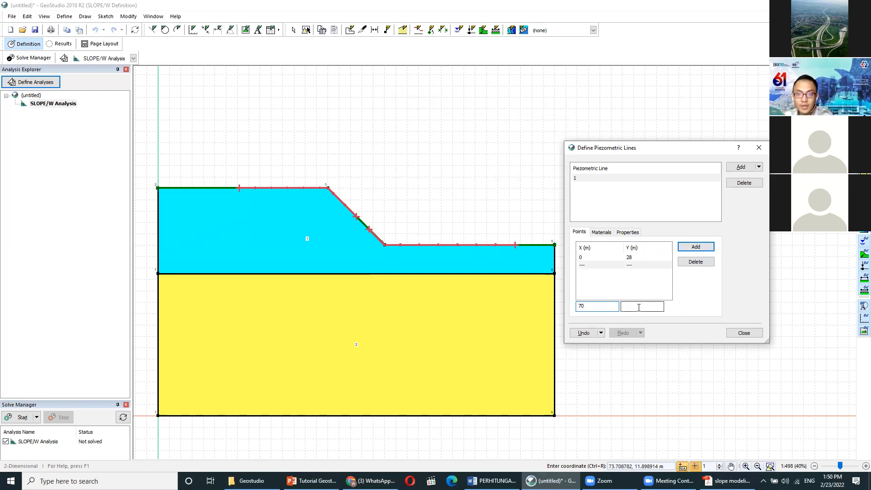
pyautogui.write('28')
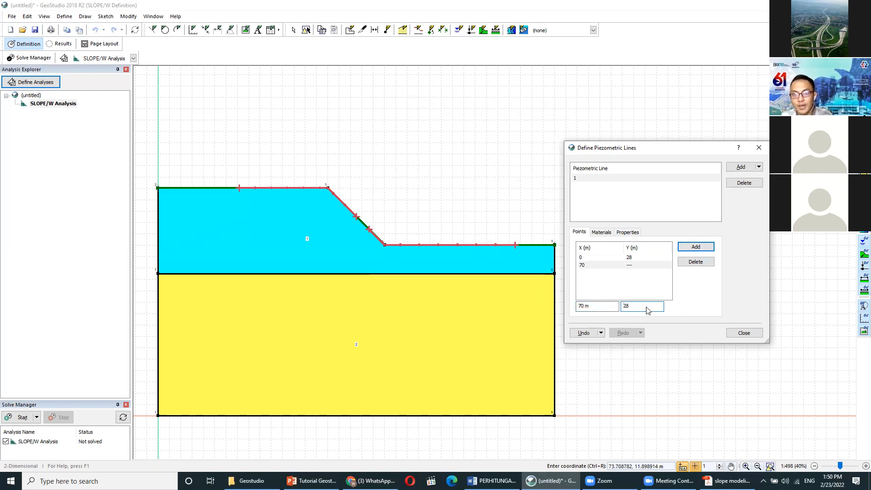
pyautogui.press('Return')
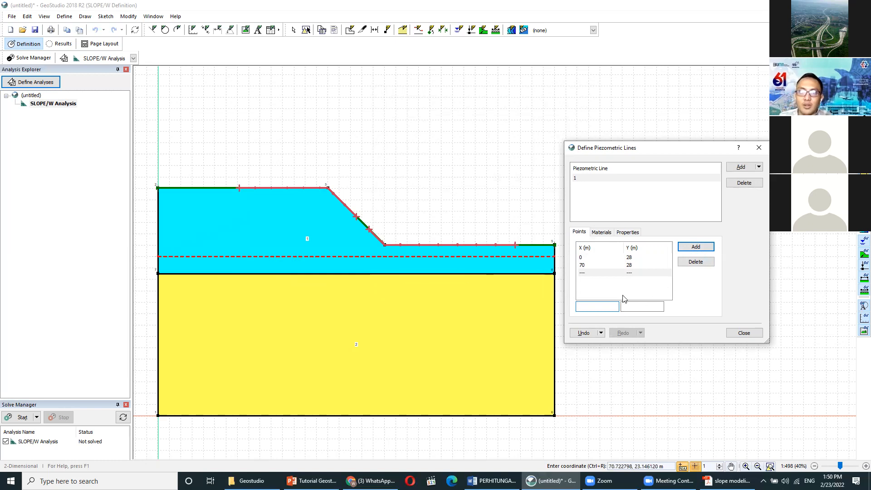
pyautogui.click(744, 333)
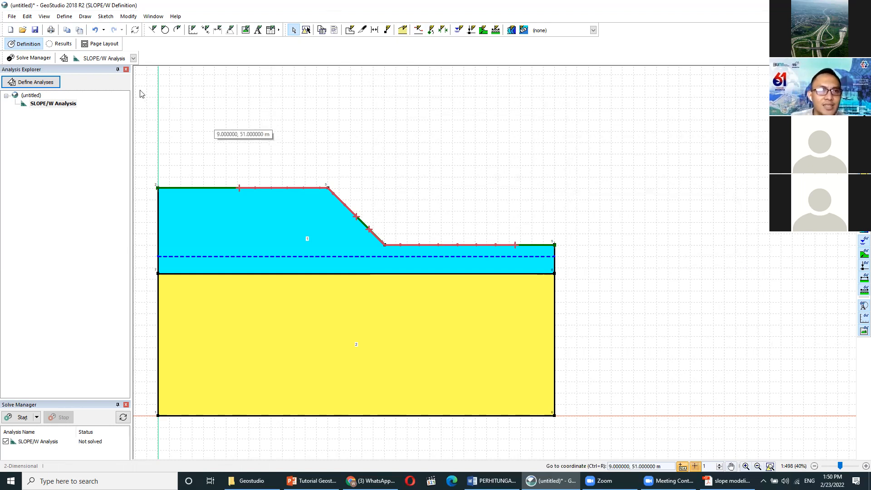
# Step: Switch the analysis's PWP conditions to (none) and back to Piezometric Line in the analysis definitions
pyautogui.click(63, 18)
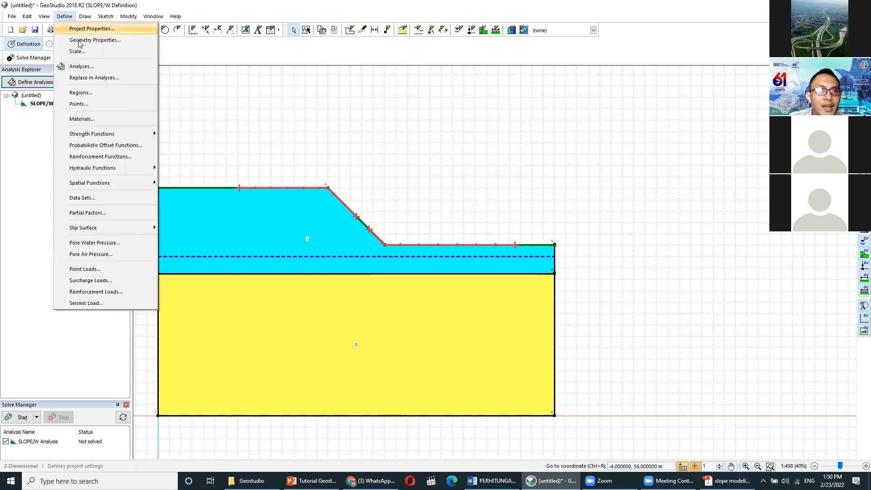
pyautogui.click(83, 68)
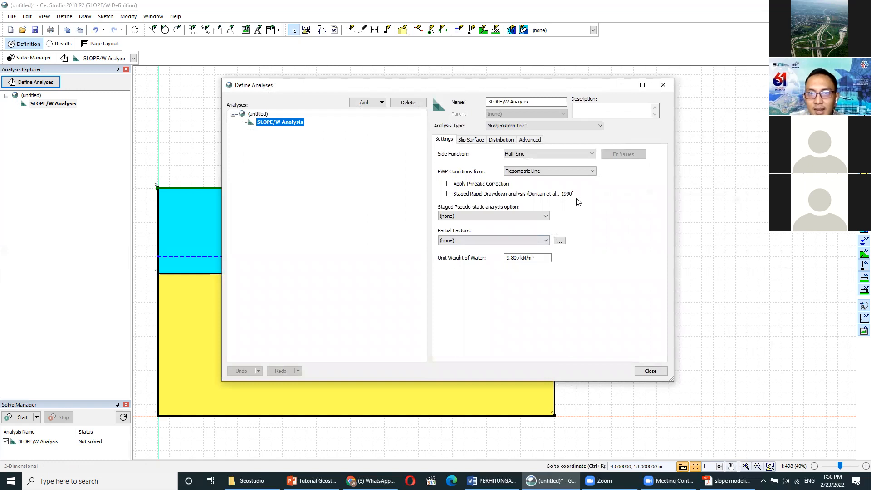
pyautogui.click(593, 174)
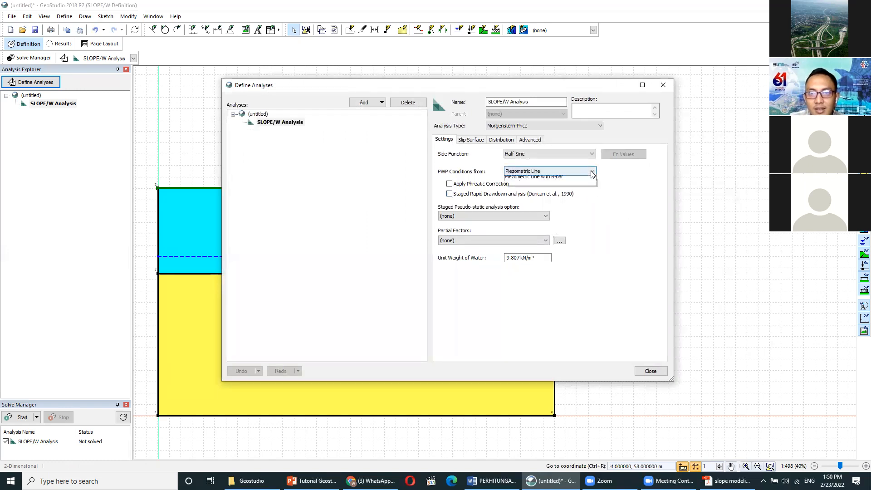
pyautogui.click(593, 181)
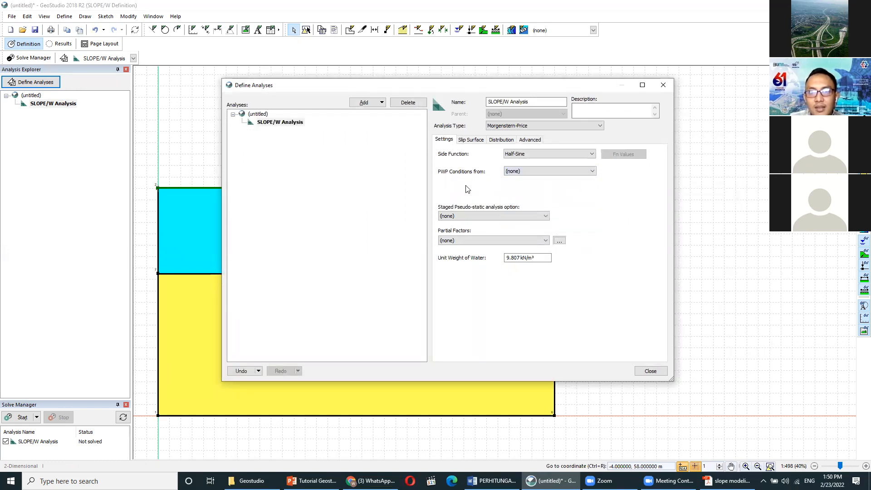
pyautogui.click(593, 172)
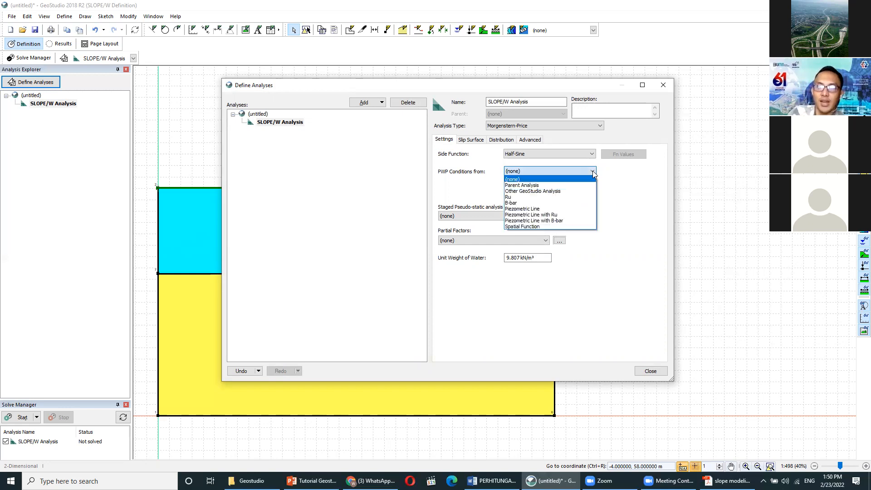
pyautogui.click(521, 209)
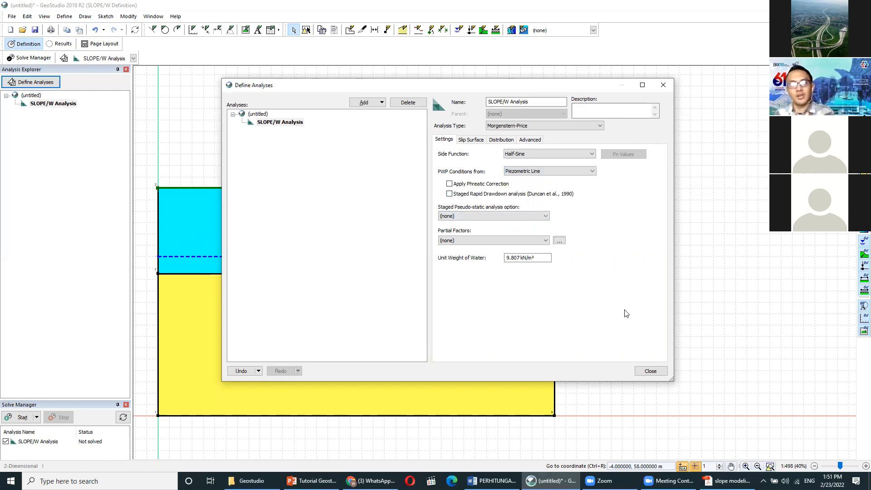
pyautogui.click(649, 372)
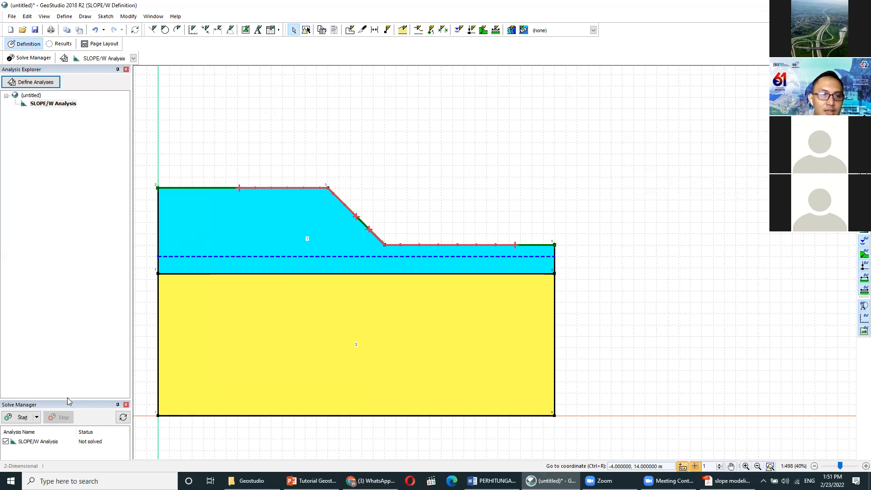
# Step: Enlarge the Solve Manager pane to about half the sidebar height and call it up as the active pane
pyautogui.moveTo(68, 398); pyautogui.dragTo(95, 202)
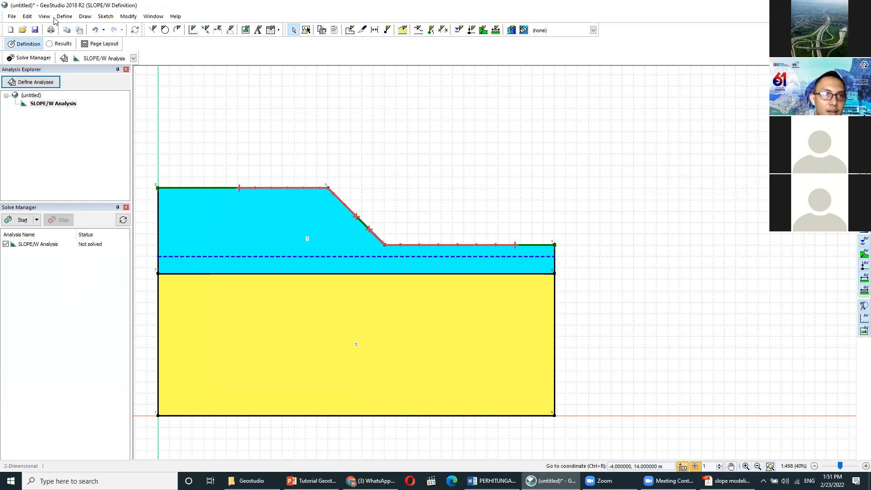
pyautogui.click(150, 17)
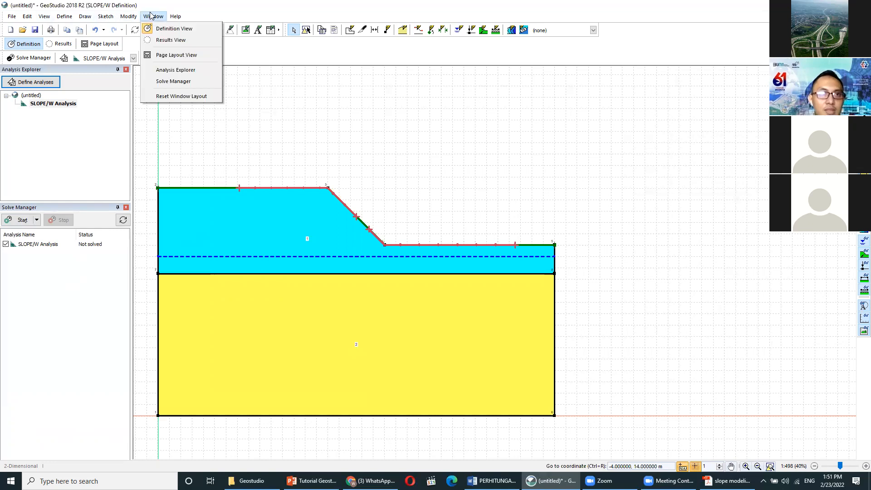
pyautogui.click(150, 17)
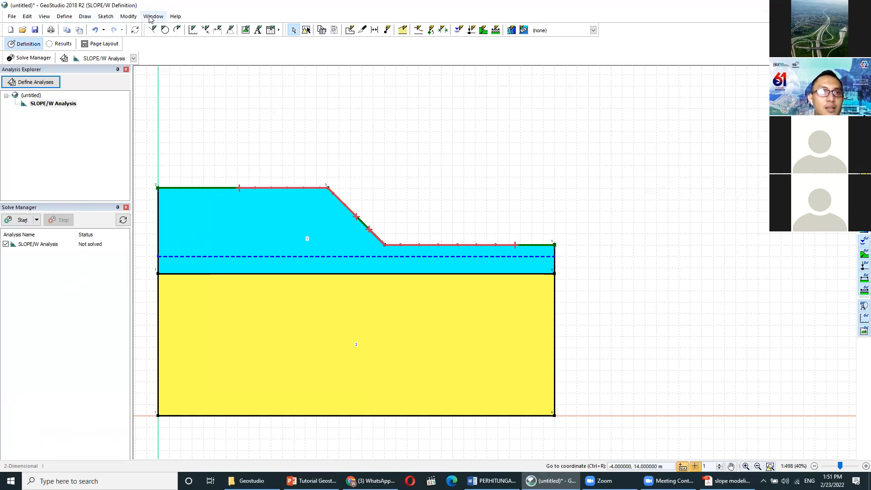
pyautogui.click(151, 16)
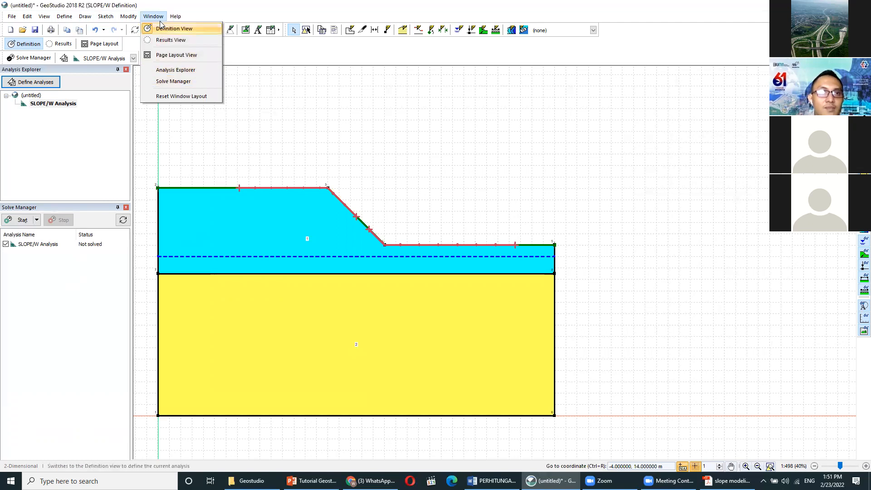
pyautogui.click(175, 82)
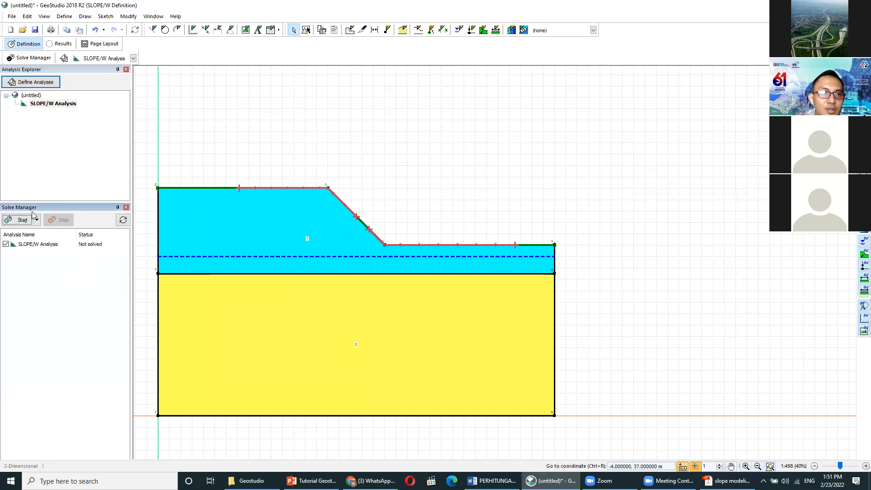
# Step: Close the Solve Manager pane and show it again in the sidebar
pyautogui.click(125, 208)
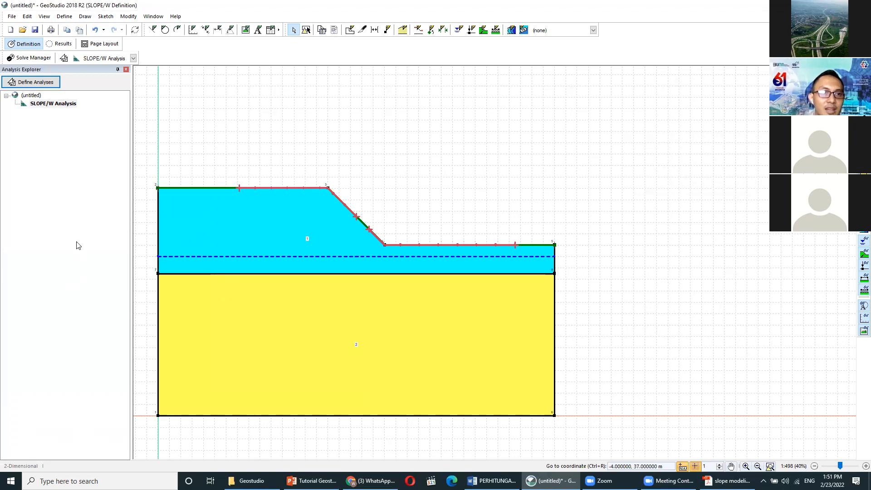
pyautogui.click(154, 17)
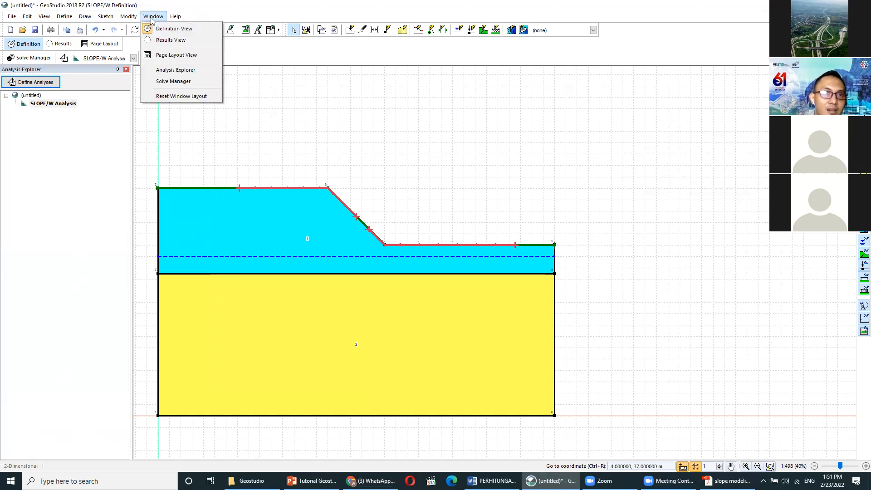
pyautogui.click(175, 81)
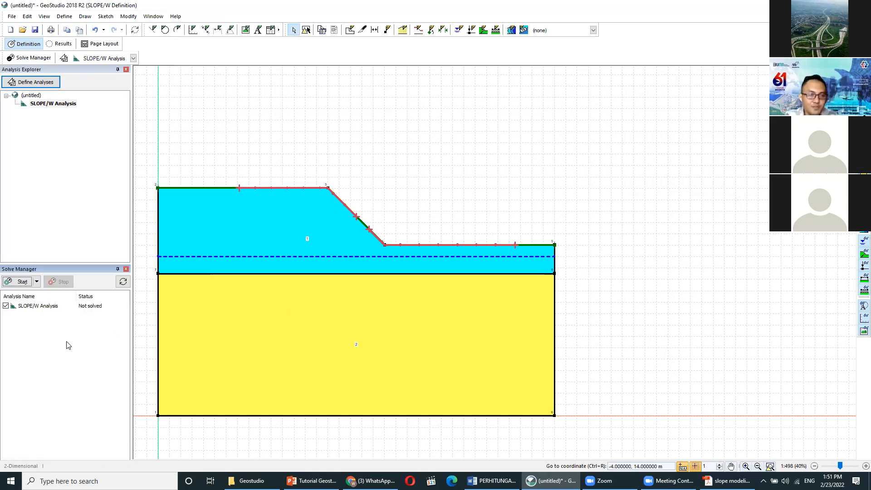
# Step: Solve the SLOPE/W Analysis, saving the project as "Tutorial 2", and enlarge the Solve Manager pane
pyautogui.click(62, 308)
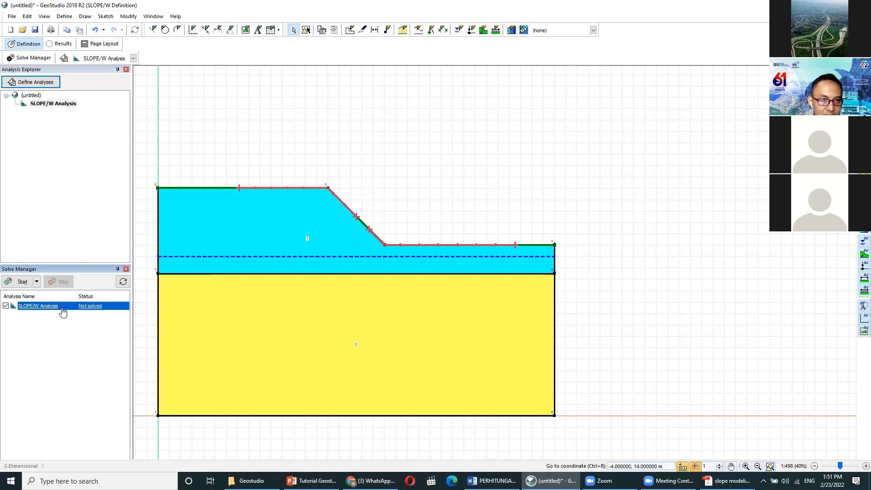
pyautogui.click(18, 283)
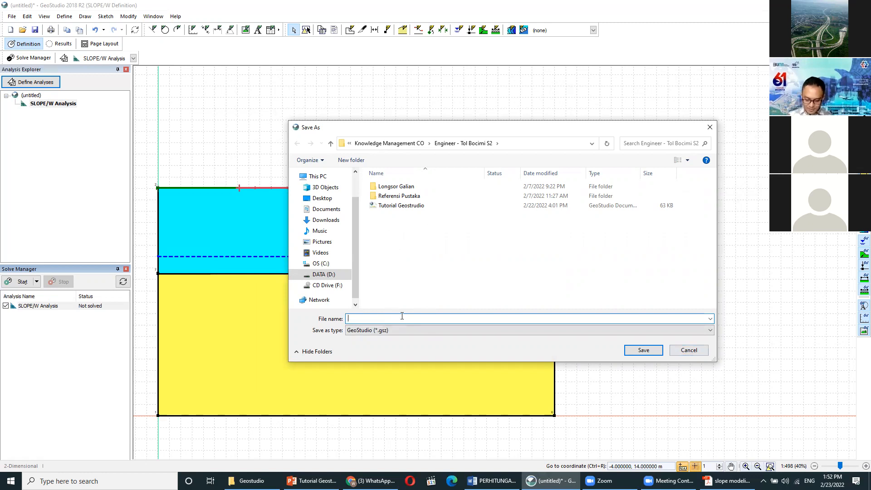
pyautogui.write('Tutorial 2')
pyautogui.press('Return')
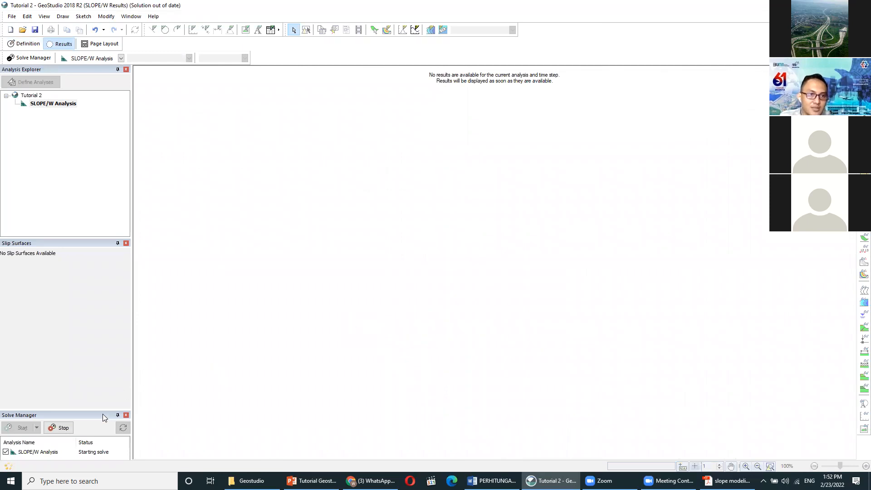
pyautogui.moveTo(94, 409); pyautogui.dragTo(92, 331)
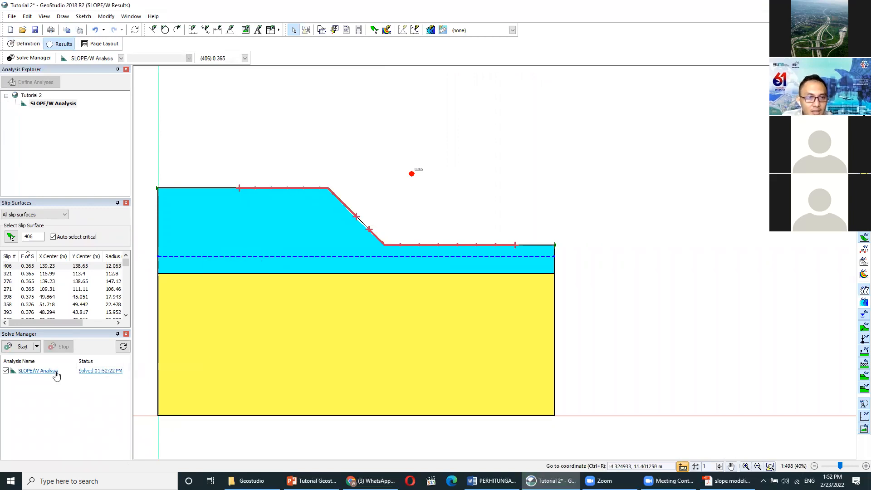
# Step: Switch to the definition view and back to the results, and enlarge the Slip Surfaces pane to examine the critical factor of safety
pyautogui.click(26, 44)
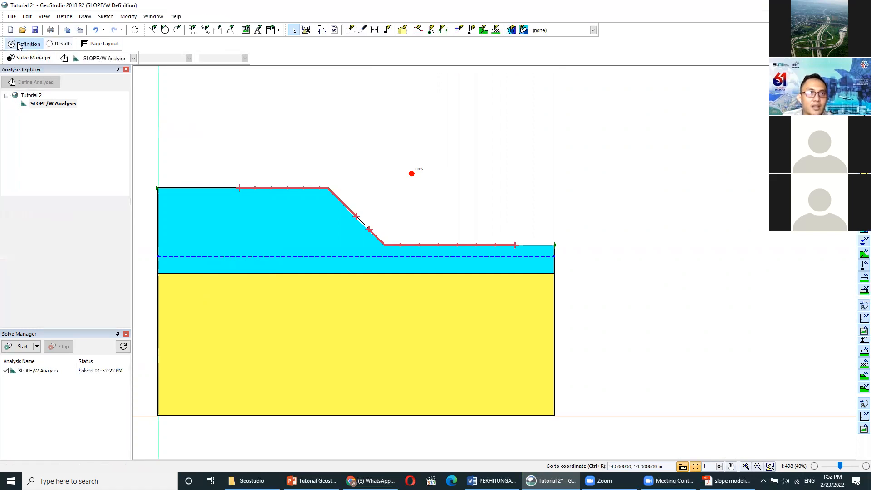
pyautogui.click(59, 44)
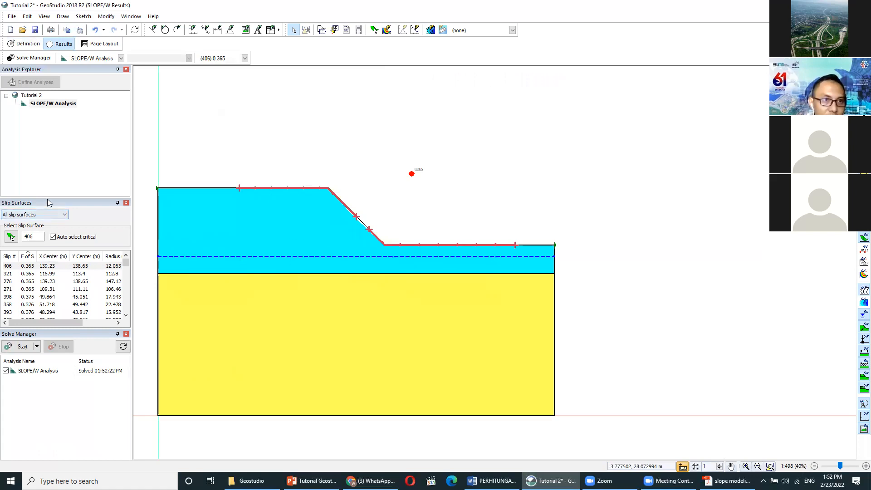
pyautogui.moveTo(53, 186); pyautogui.dragTo(52, 134)
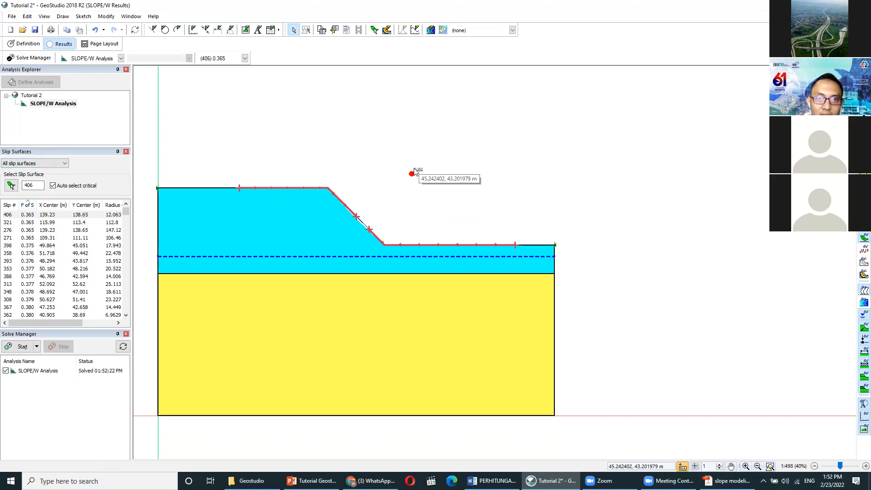
pyautogui.scroll(2, 418, 169)
pyautogui.scroll(2, 417, 169)
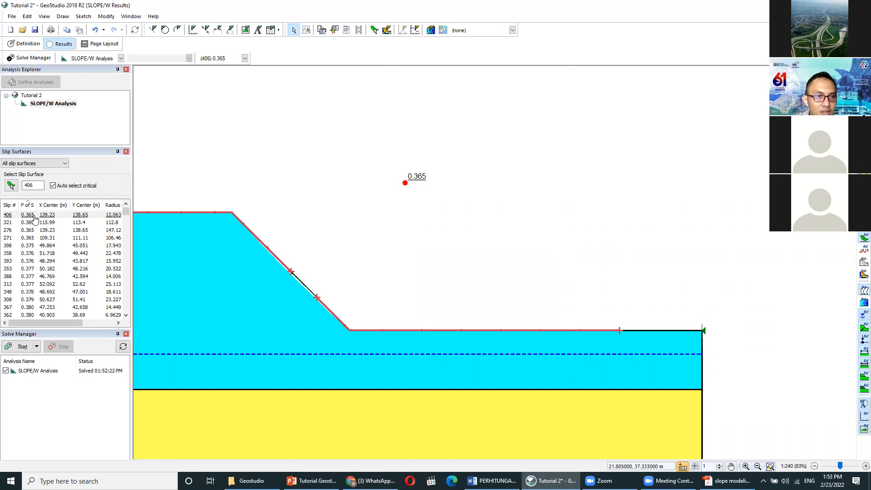
# Step: Widen the F of S column in the slip surface list and examine the Details of the last-ranked surfaces
pyautogui.moveTo(127, 211); pyautogui.dragTo(127, 285)
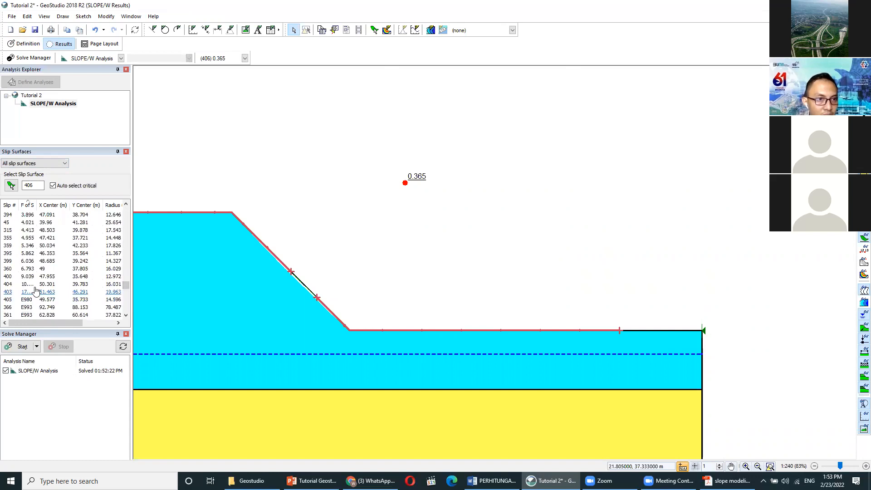
pyautogui.moveTo(29, 204); pyautogui.dragTo(66, 204)
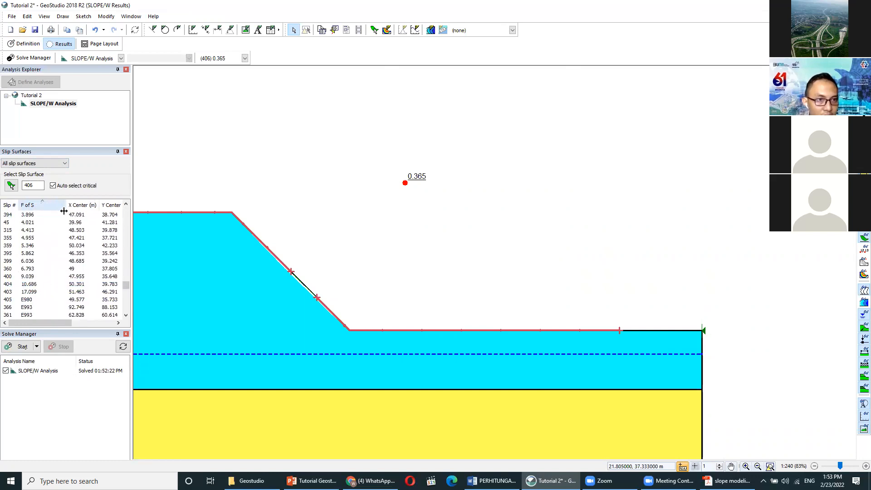
pyautogui.moveTo(38, 322); pyautogui.dragTo(82, 323)
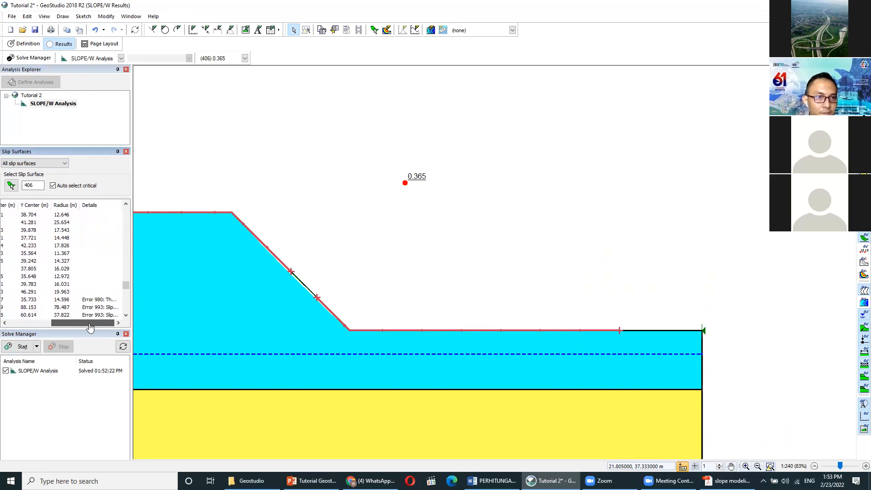
# Step: Display slip surfaces 405, 366 and 361 one after another to inspect their error details
pyautogui.click(87, 300)
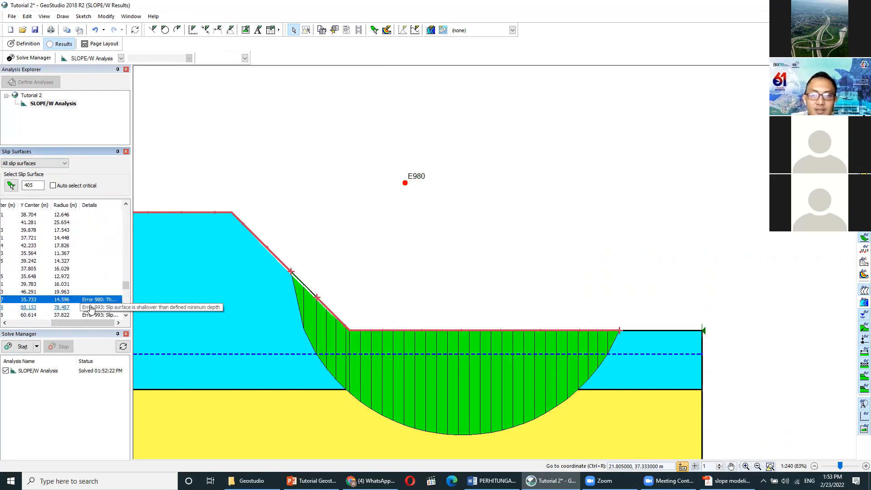
pyautogui.click(91, 309)
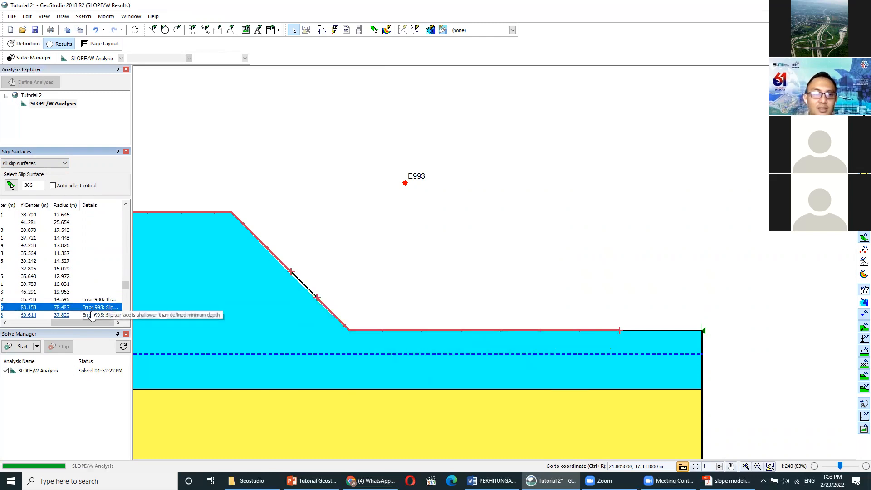
pyautogui.click(91, 315)
# Step: Return to the lowest factors of safety in the slip surface list and open the list's filter choices
pyautogui.moveTo(94, 323); pyautogui.dragTo(18, 325)
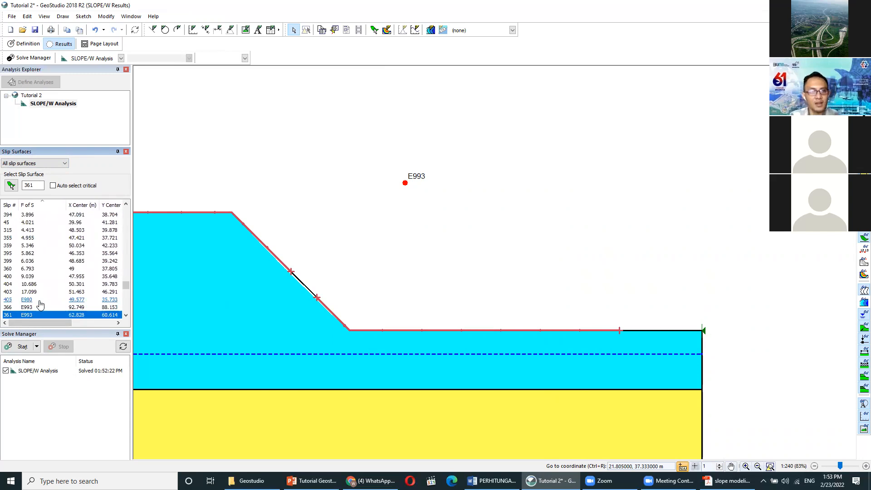
pyautogui.moveTo(126, 289); pyautogui.dragTo(125, 205)
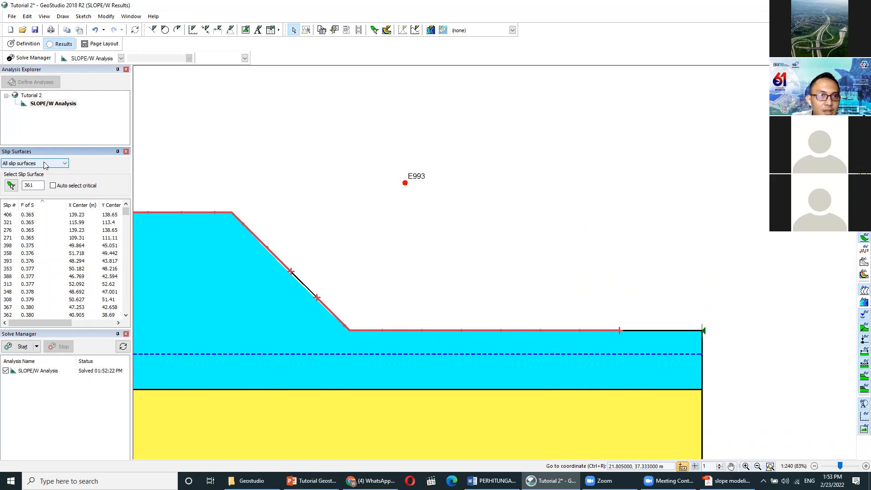
pyautogui.click(65, 164)
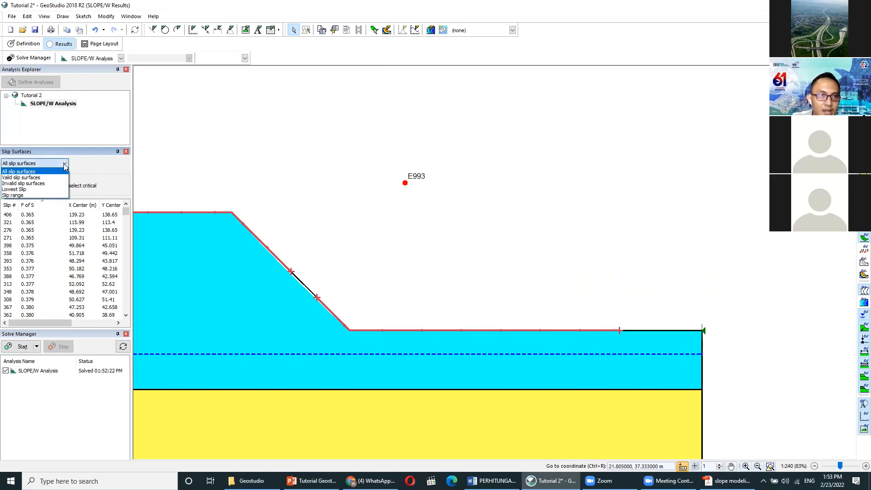
# Step: Filter the slip surface list to the valid slip surfaces, and after that to the 5 lowest slips
pyautogui.click(56, 177)
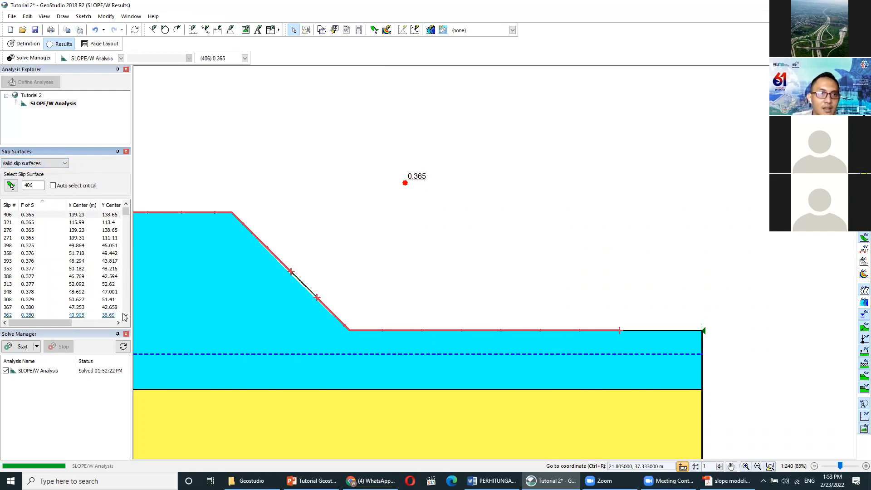
pyautogui.moveTo(126, 213)
pyautogui.mouseDown()
pyautogui.moveTo(129, 311)
pyautogui.moveTo(122, 199)
pyautogui.mouseUp()
pyautogui.click(65, 163)
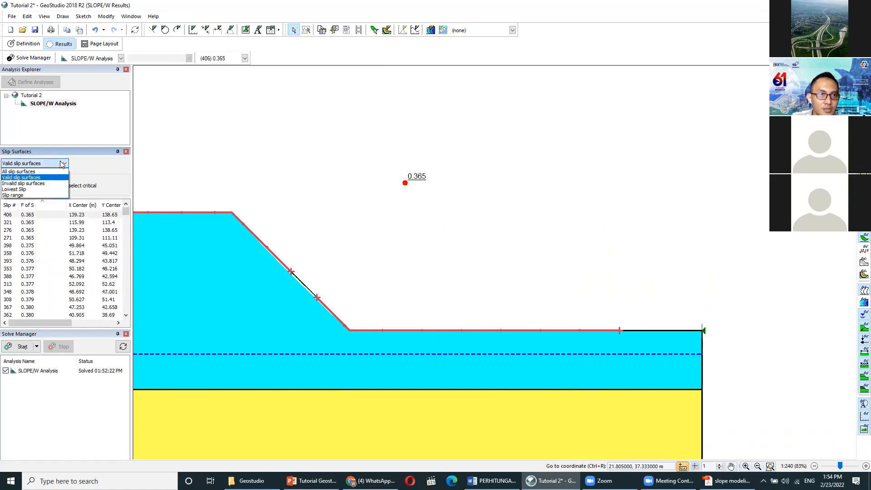
pyautogui.click(38, 190)
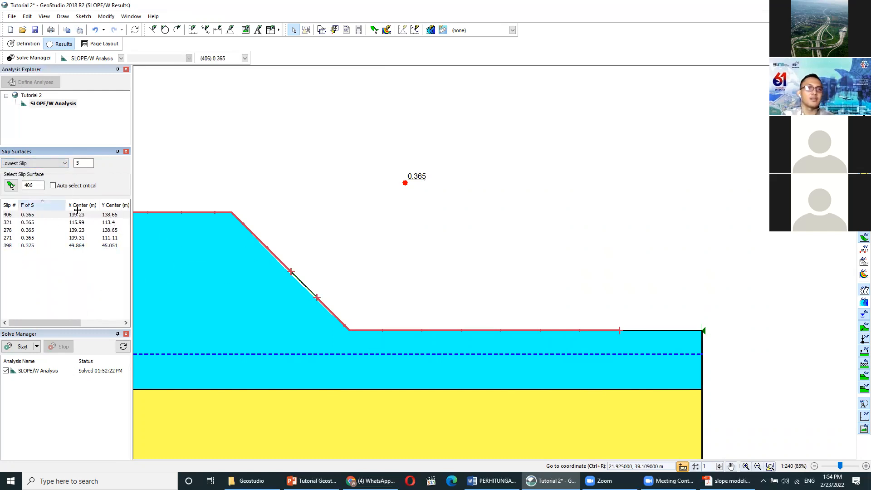
pyautogui.moveTo(410, 285)
pyautogui.mouseDown()
pyautogui.moveTo(444, 229)
pyautogui.moveTo(492, 230)
pyautogui.moveTo(455, 258)
pyautogui.mouseUp()
pyautogui.scroll(-2, 513, 231)
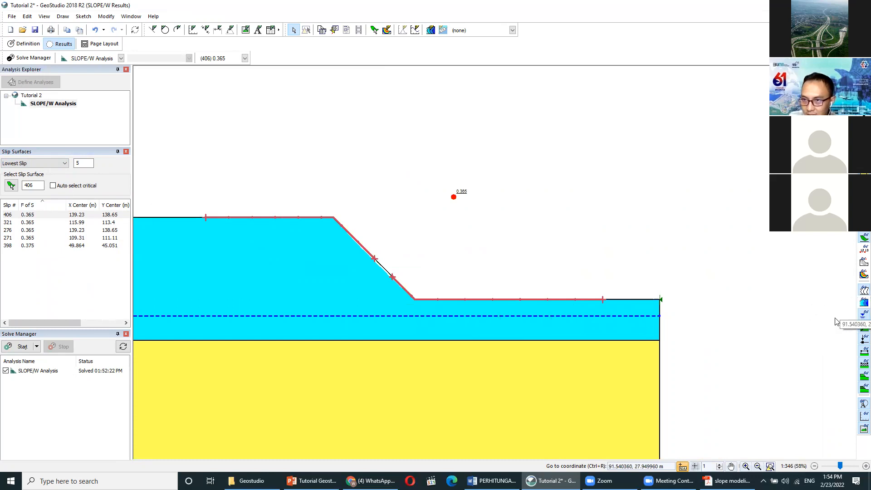
# Step: Display the slip surfaces on the slope section, first showing all slip surfaces and after that only the valid ones
pyautogui.click(864, 274)
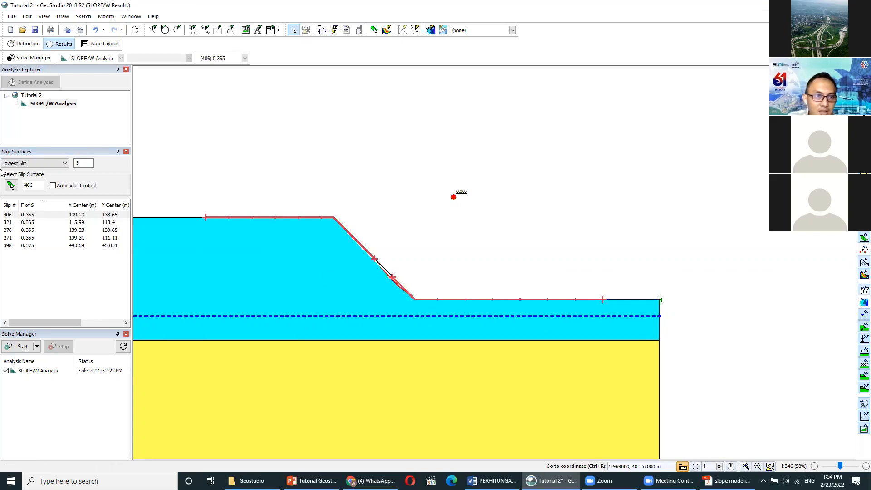
pyautogui.click(63, 164)
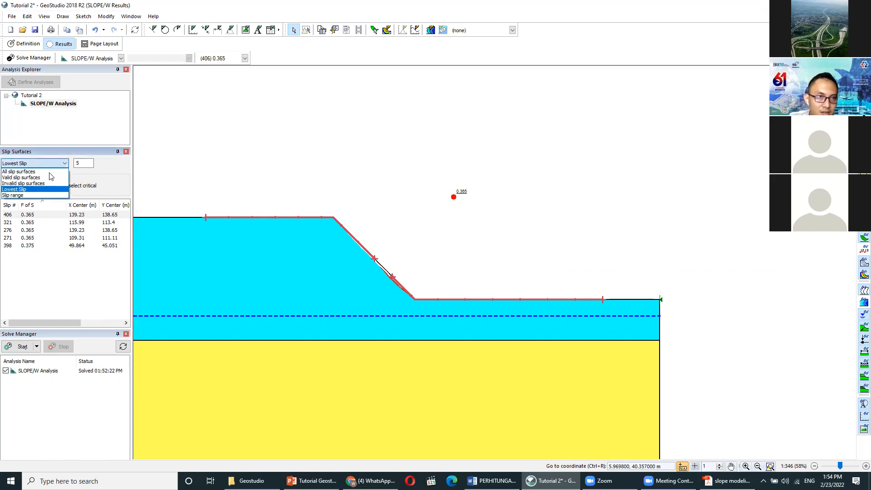
pyautogui.click(26, 172)
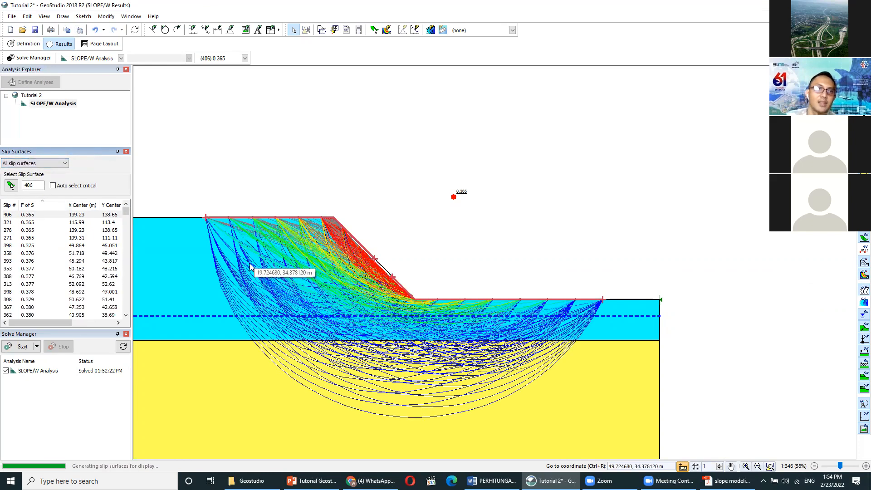
pyautogui.click(65, 164)
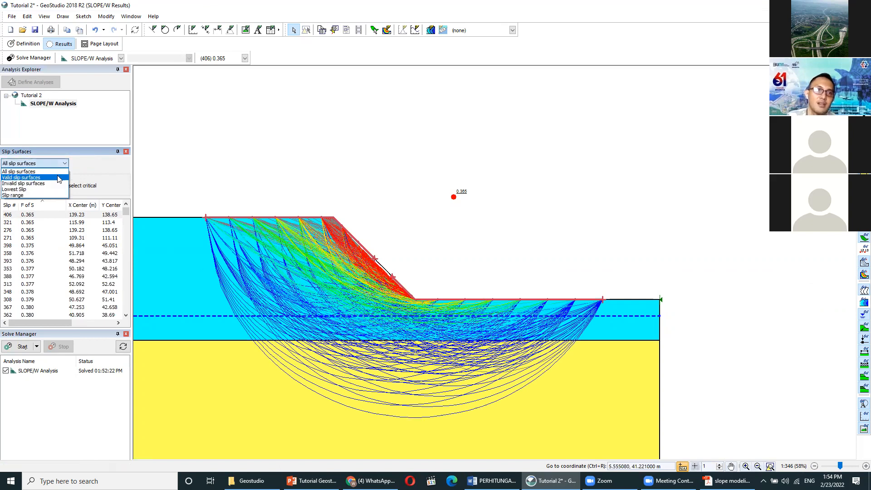
pyautogui.click(58, 177)
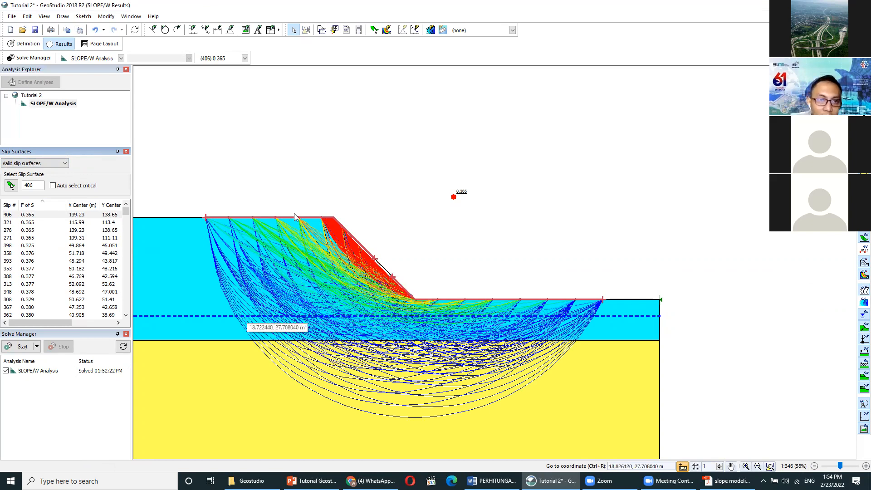
pyautogui.moveTo(319, 167); pyautogui.dragTo(395, 148)
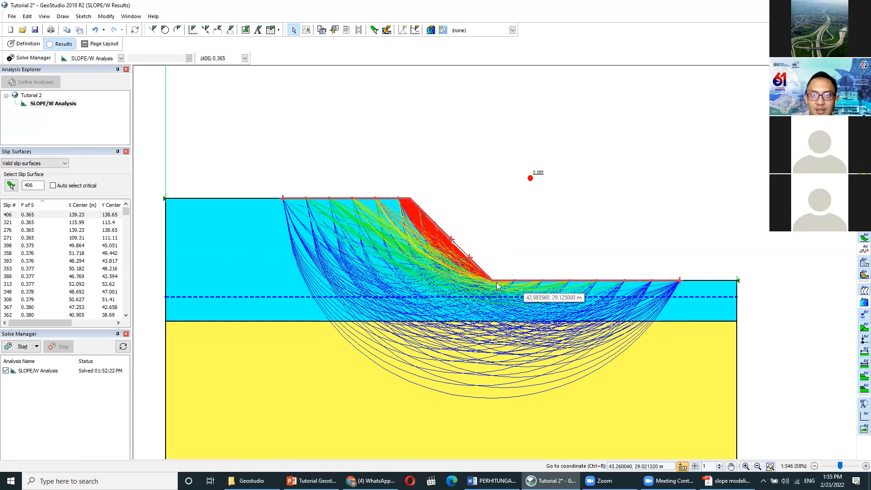
# Step: Compare the slip surfaces with the lowest safety factors, including 321 and 271, and return to slip surface 406
pyautogui.click(34, 222)
pyautogui.click(35, 215)
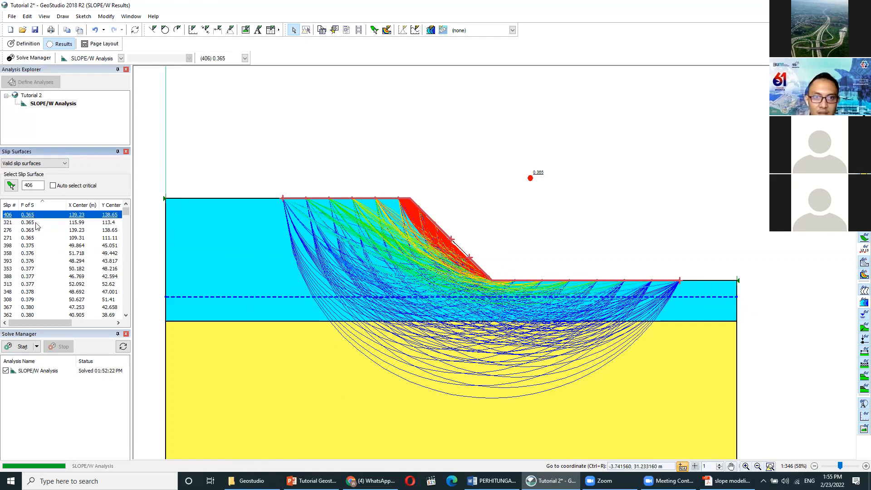
pyautogui.click(34, 223)
pyautogui.click(28, 238)
pyautogui.click(28, 216)
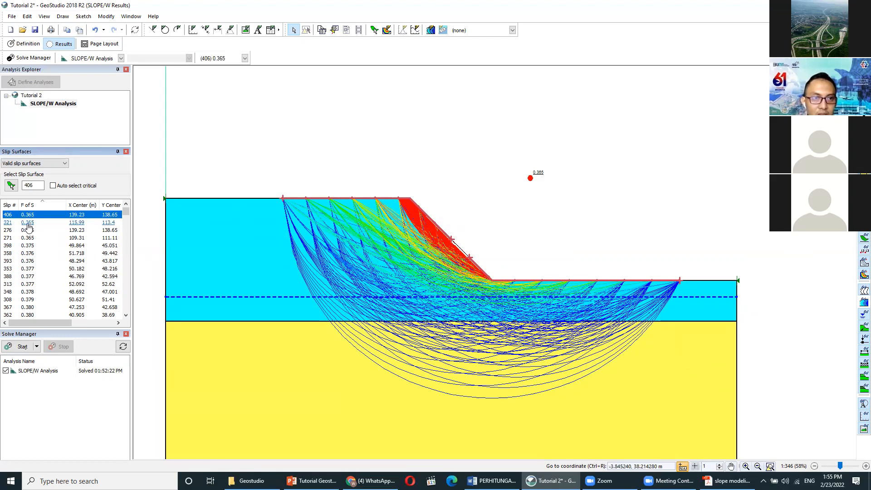
# Step: View slip surface 272 further down the valid list, and reselect slip surface 406 for comparison
pyautogui.click(31, 270)
pyautogui.scroll(-3, 31, 272)
pyautogui.click(30, 276)
pyautogui.scroll(-3, 30, 277)
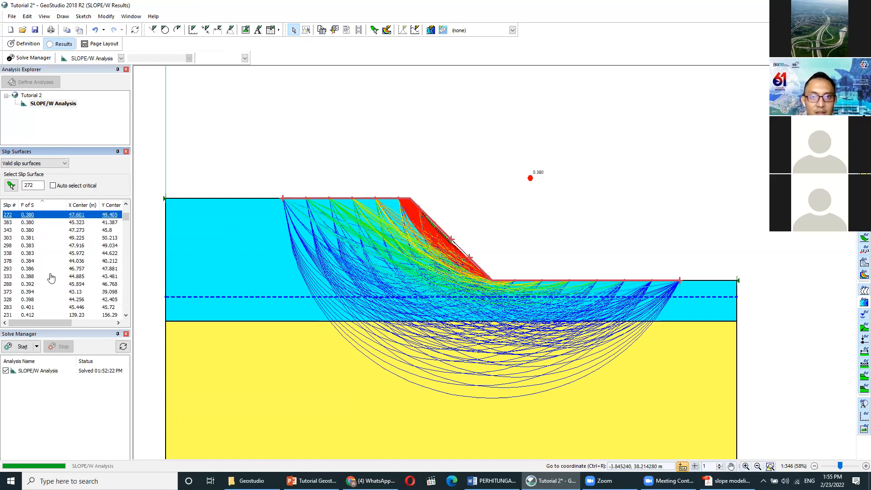
pyautogui.scroll(5, 46, 236)
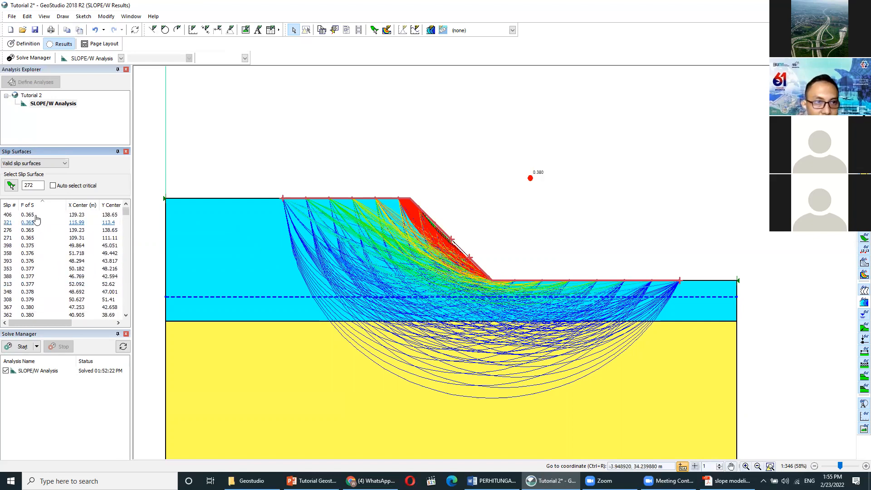
pyautogui.click(36, 216)
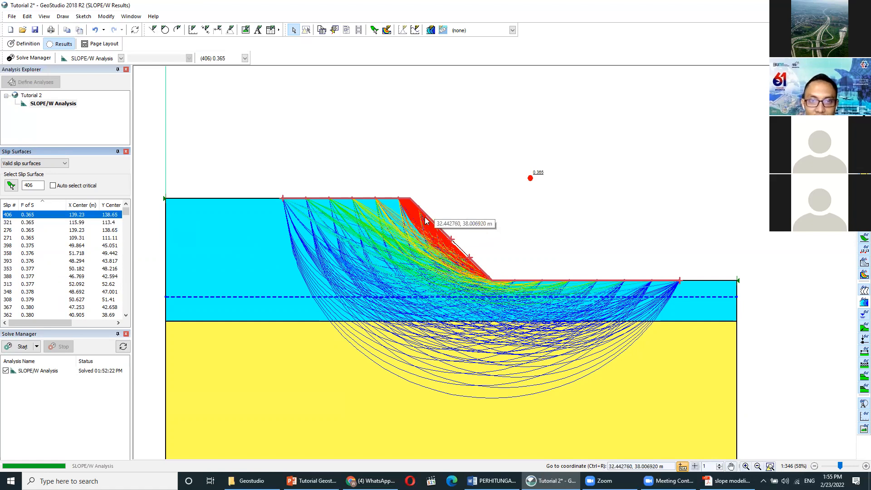
# Step: Examine the sliding masses of slip surfaces 317 and 288 close up on the slope face
pyautogui.scroll(-3, 48, 247)
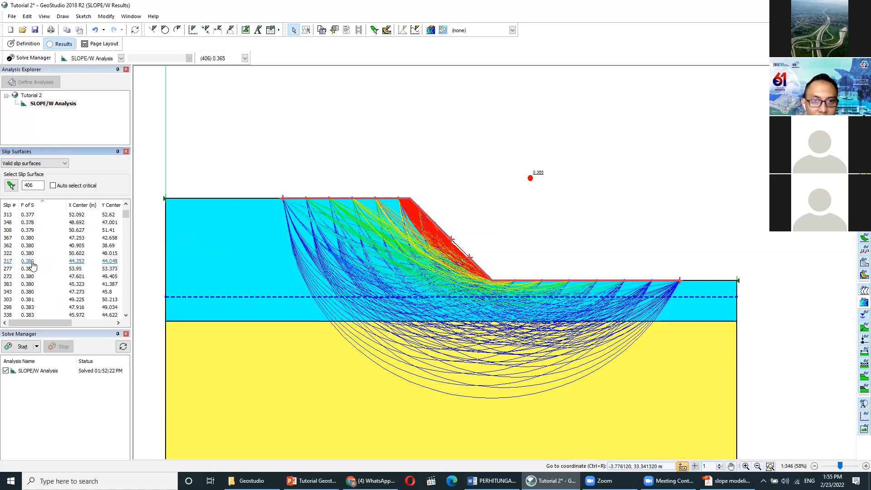
pyautogui.click(32, 262)
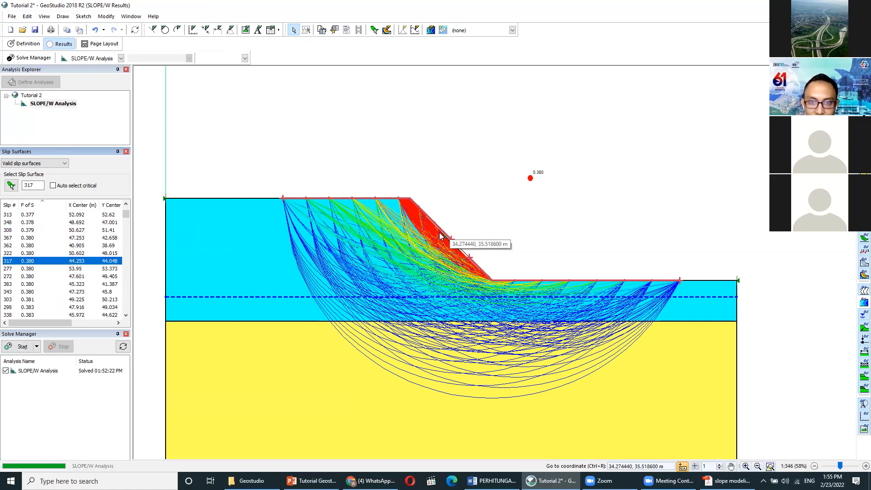
pyautogui.scroll(1, 446, 233)
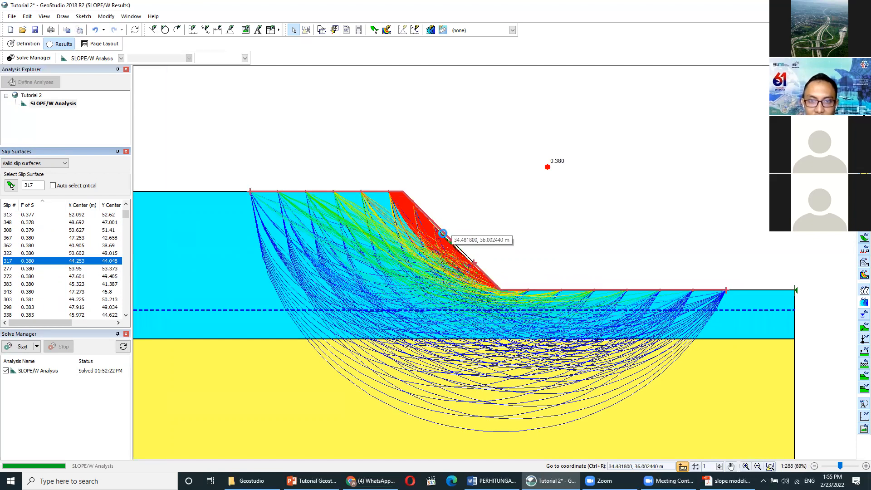
pyautogui.scroll(1, 426, 244)
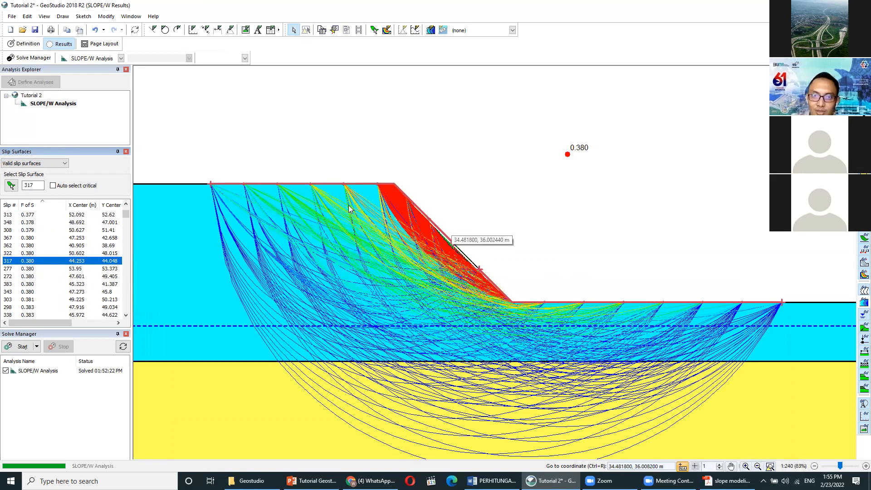
pyautogui.scroll(5, 446, 231)
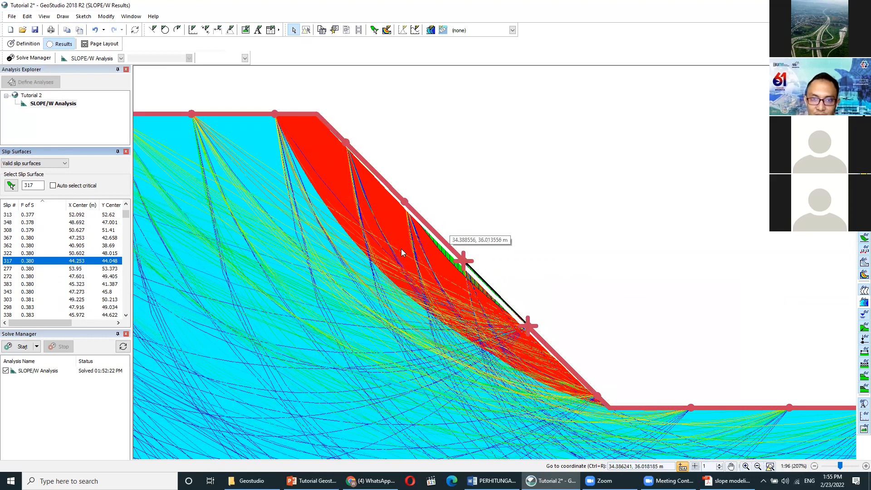
pyautogui.scroll(1, 441, 239)
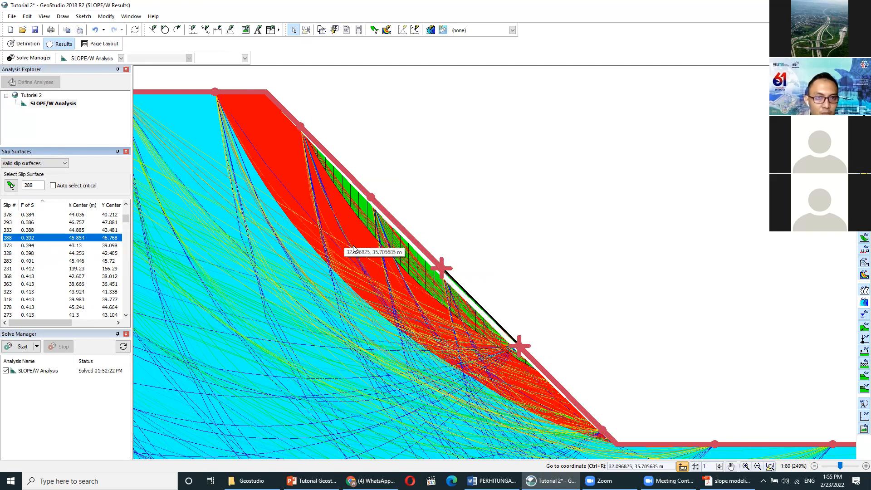
pyautogui.scroll(-1, 291, 282)
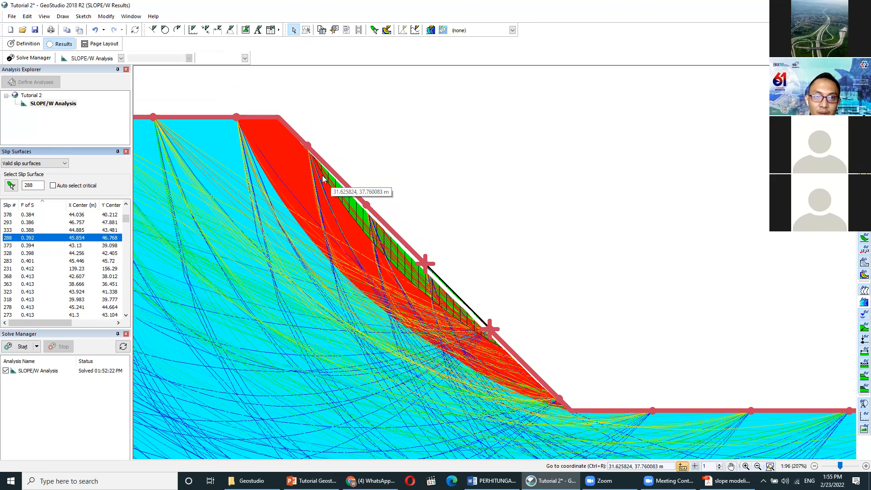
# Step: Compare the sliding masses of slip surfaces 323, 278 and 226 on the slope
pyautogui.click(28, 269)
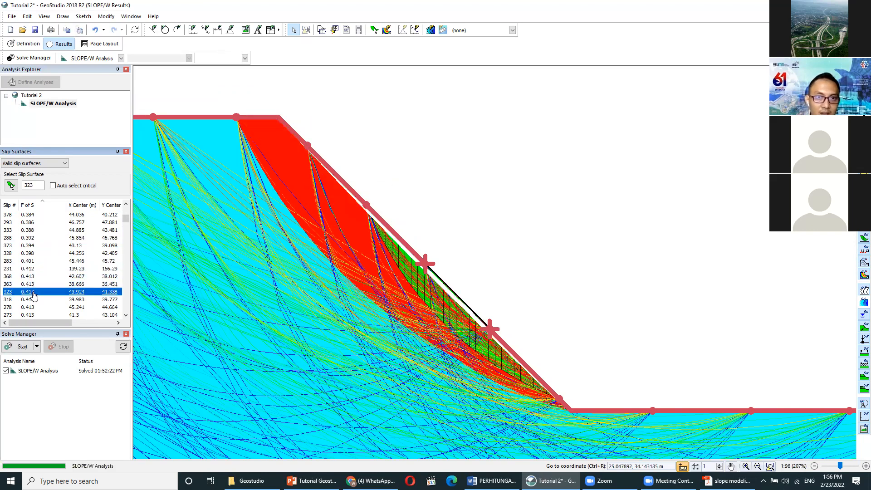
pyautogui.click(34, 308)
pyautogui.scroll(-2, 35, 311)
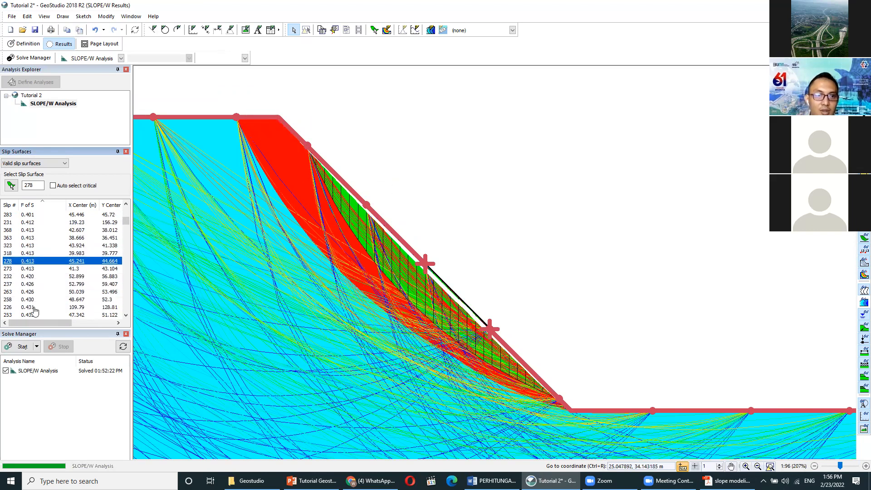
pyautogui.click(27, 278)
pyautogui.scroll(-1, 28, 279)
pyautogui.click(26, 285)
pyautogui.scroll(-2, 26, 285)
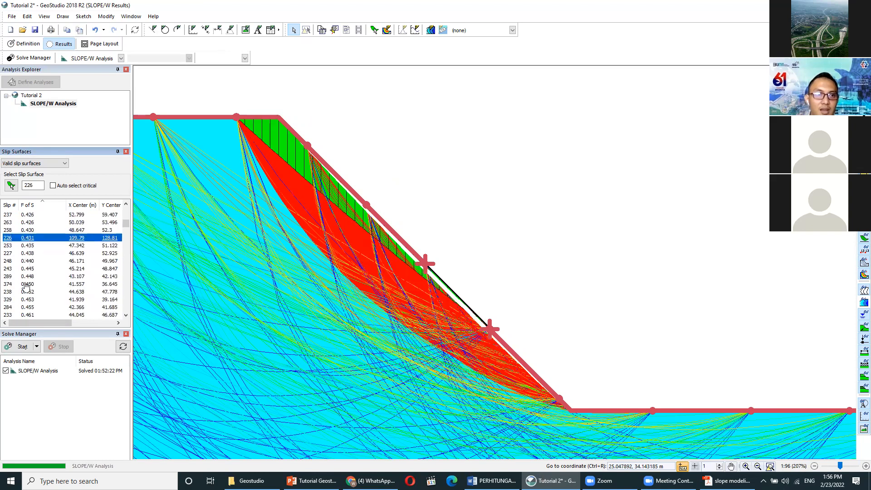
# Step: View successive slip surfaces with increasing safety factors, including 289, 238 and 329, ending at slip surface 193
pyautogui.click(28, 277)
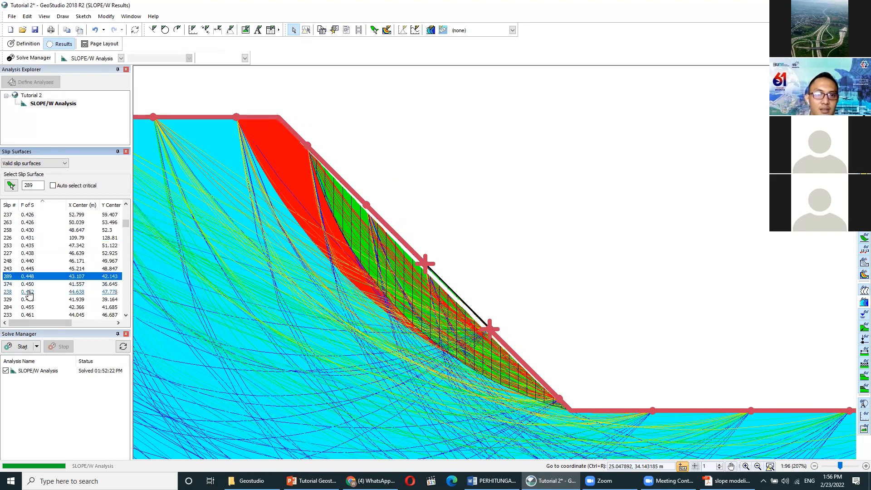
pyautogui.click(28, 291)
pyautogui.click(30, 300)
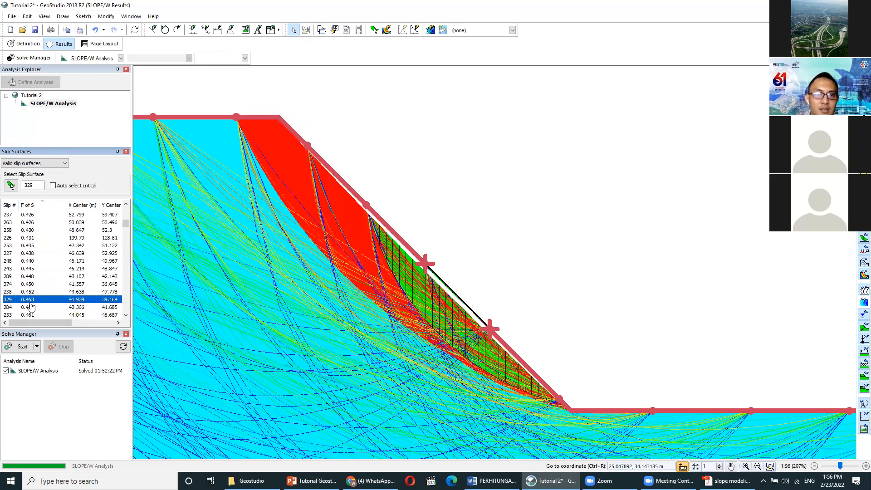
pyautogui.scroll(-2, 30, 307)
pyautogui.click(31, 292)
pyautogui.scroll(-3, 32, 297)
pyautogui.click(30, 292)
pyautogui.scroll(-4, 29, 300)
pyautogui.click(29, 300)
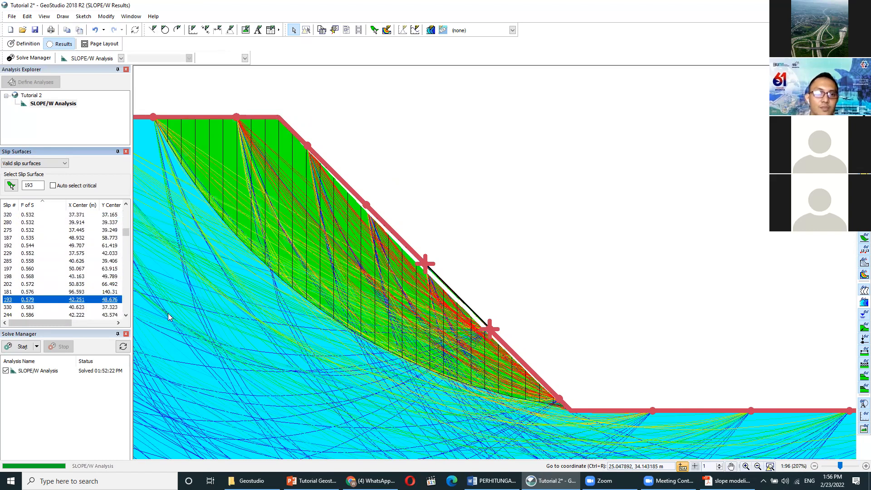
# Step: Find the slip surfaces with safety factors around 1.0 and compare the sliding masses of 379, 205 and 295
pyautogui.scroll(-1, 247, 310)
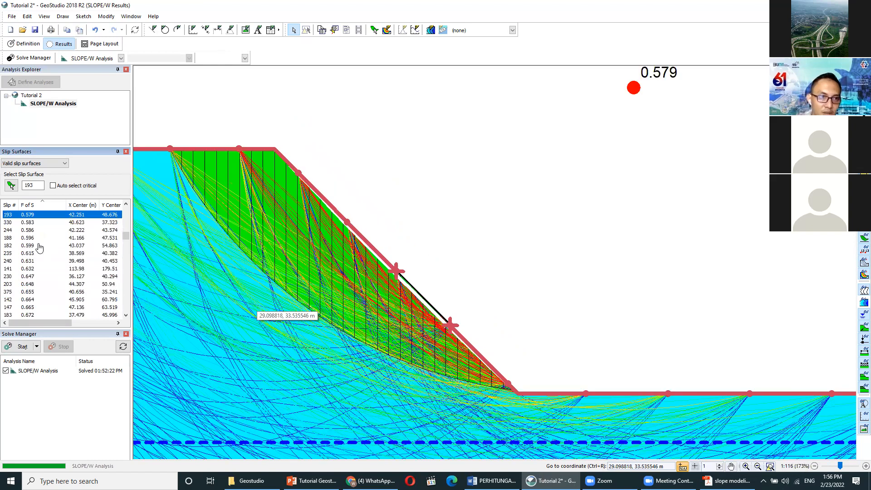
pyautogui.scroll(-5, 39, 247)
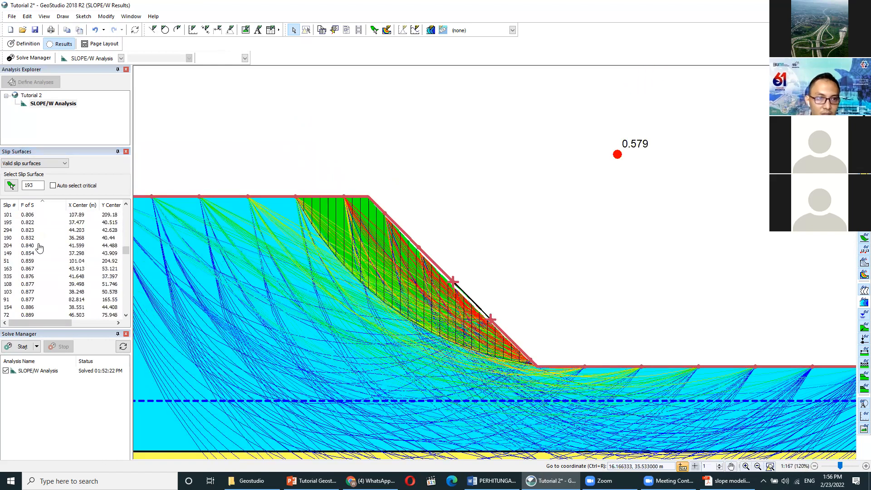
pyautogui.scroll(-2, 39, 246)
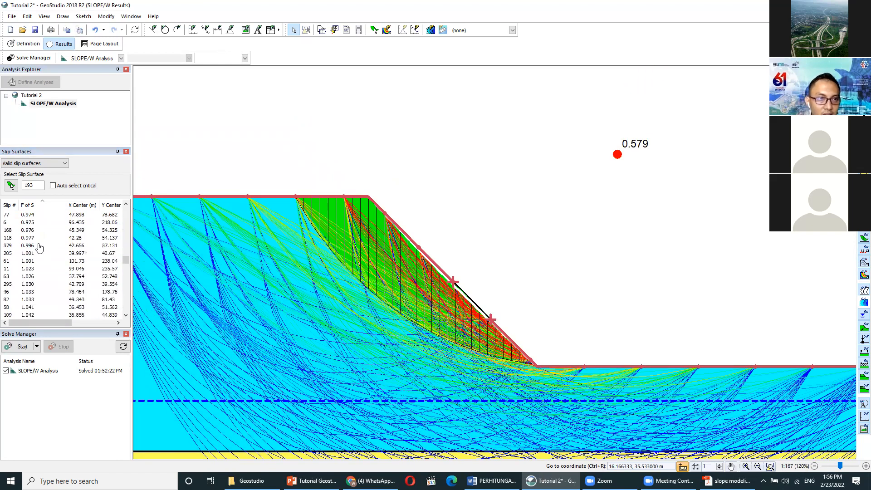
pyautogui.scroll(2, 34, 276)
pyautogui.click(29, 293)
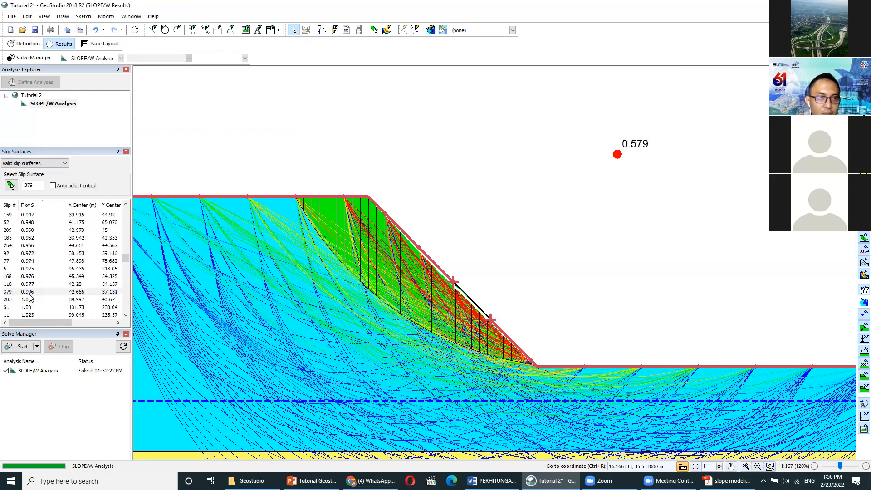
pyautogui.click(30, 301)
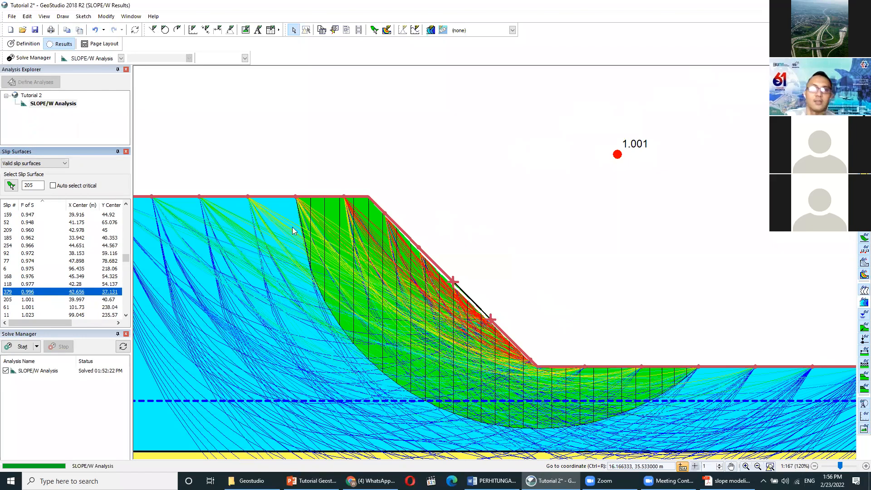
pyautogui.click(46, 291)
pyautogui.click(35, 301)
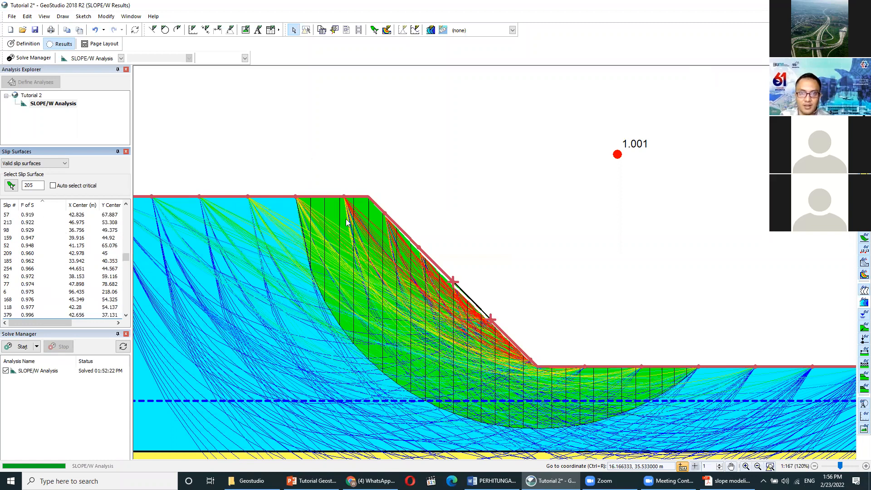
pyautogui.click(170, 213)
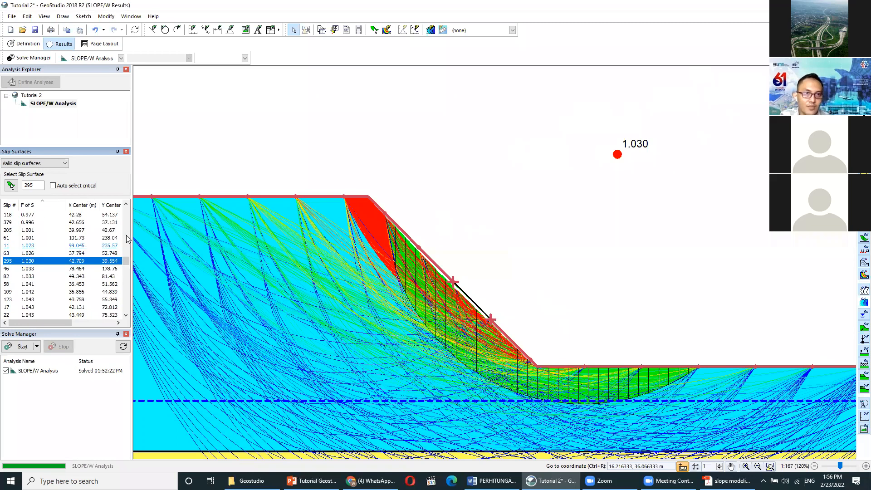
# Step: Examine the full spread of slip surfaces across the slope, alternating with the model definition and ending in the definition view
pyautogui.click(336, 223)
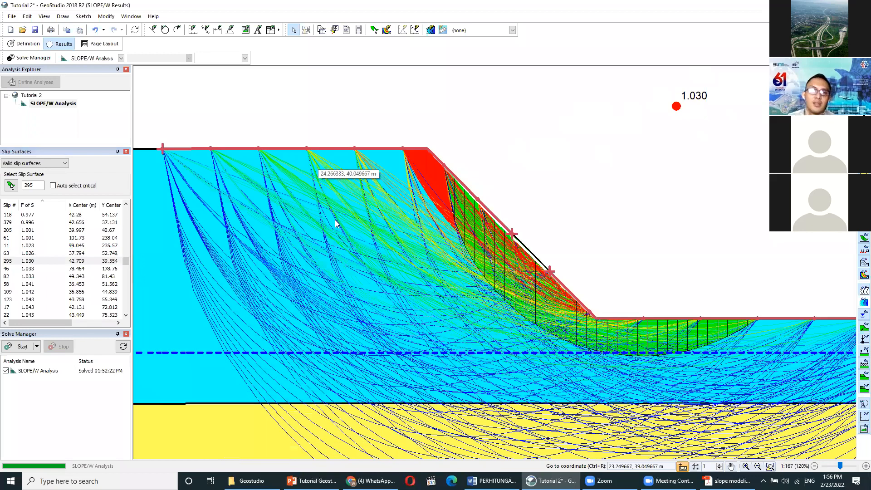
pyautogui.scroll(-3, 336, 223)
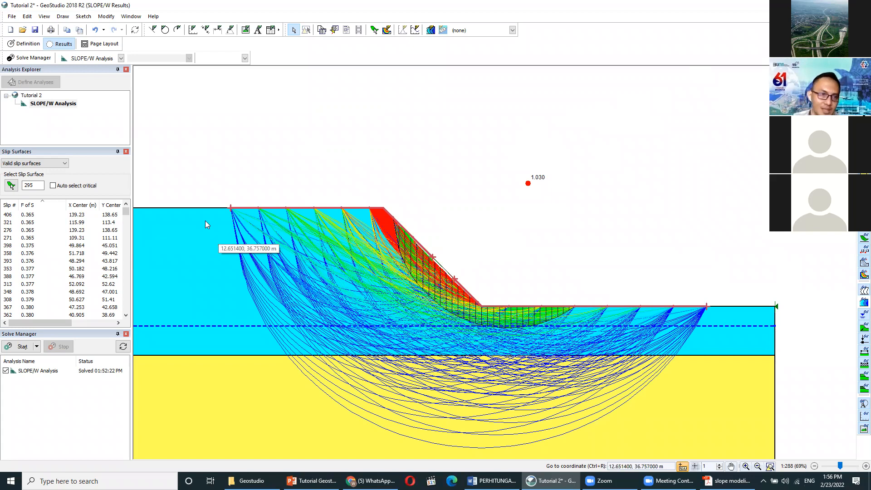
pyautogui.moveTo(412, 320); pyautogui.dragTo(324, 271)
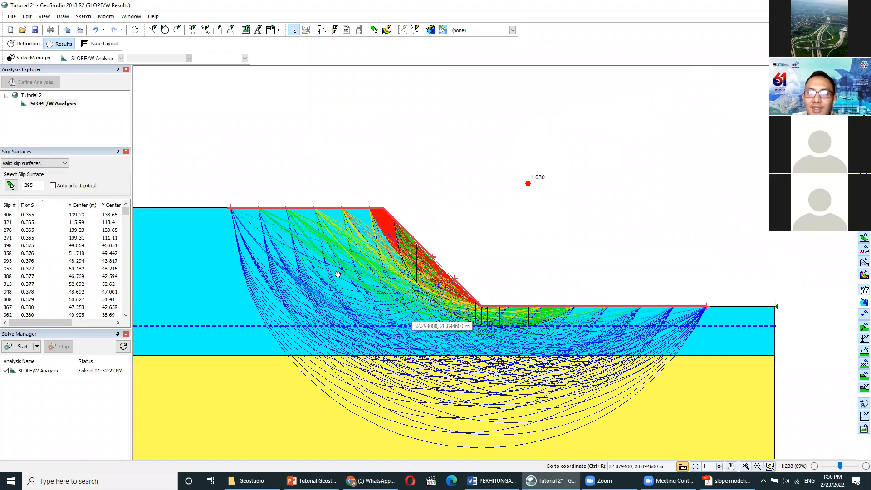
pyautogui.scroll(-1, 325, 269)
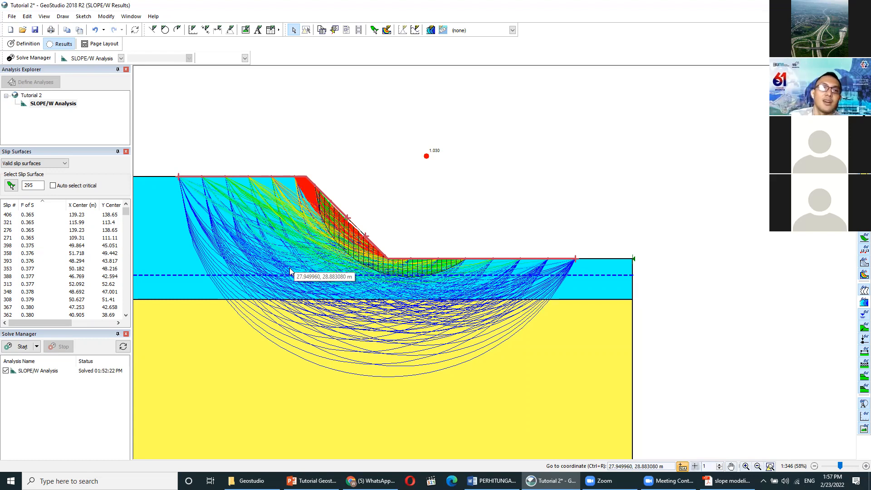
pyautogui.moveTo(327, 167); pyautogui.dragTo(367, 253)
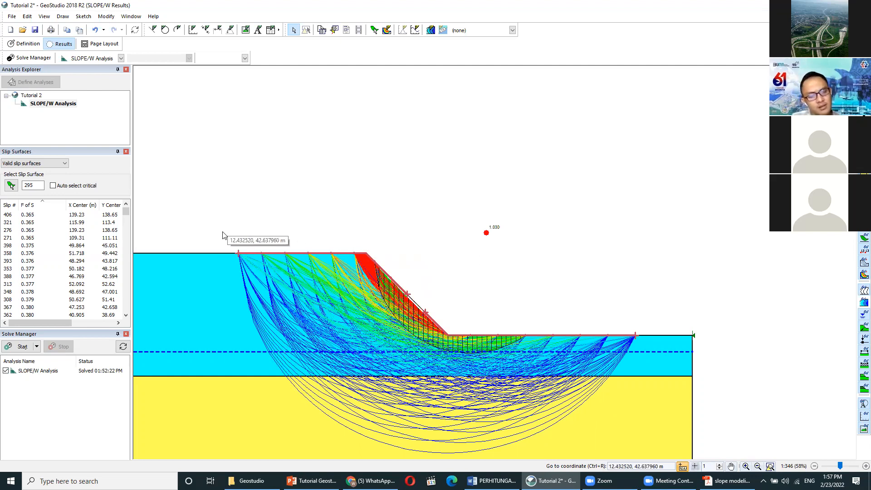
pyautogui.click(26, 45)
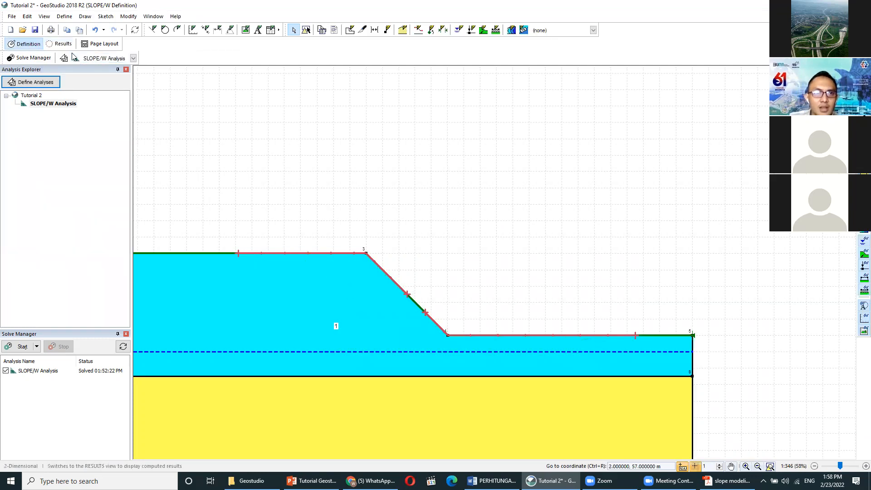
pyautogui.click(60, 43)
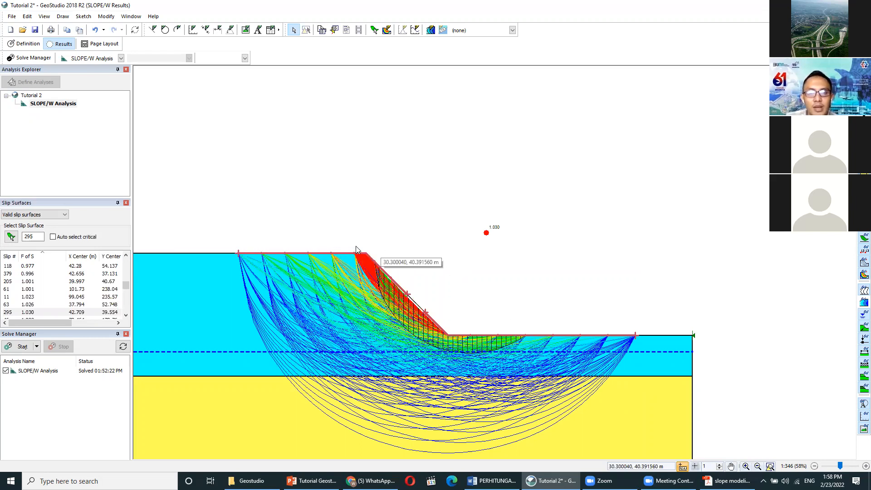
pyautogui.moveTo(511, 282); pyautogui.dragTo(485, 275)
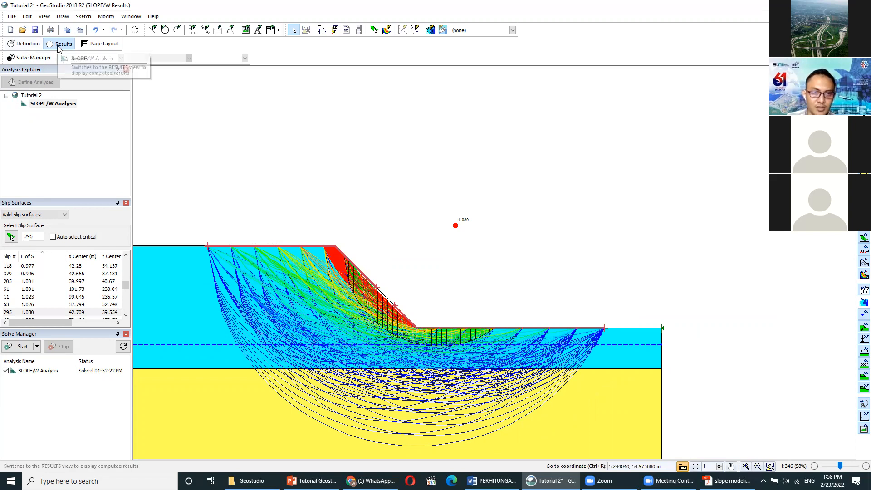
pyautogui.click(26, 45)
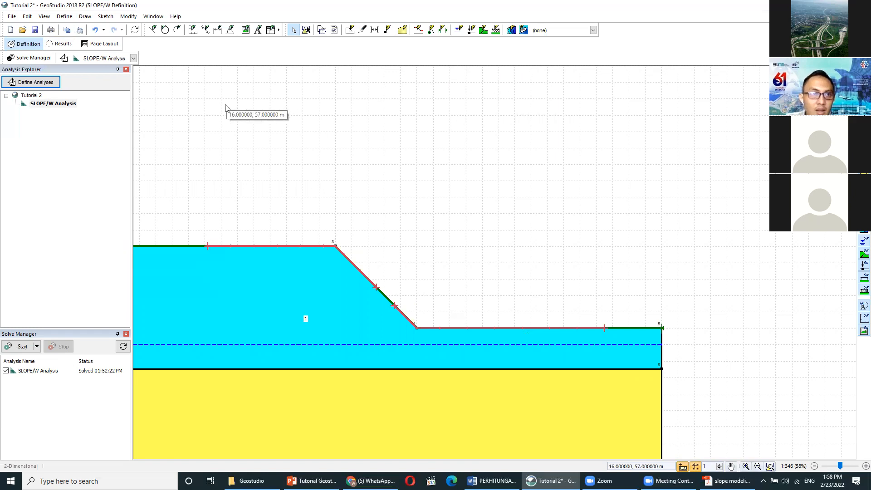
# Step: Start a new surcharge load with a unit weight of 15 kN/m³ and the direction set to Vertical
pyautogui.click(85, 17)
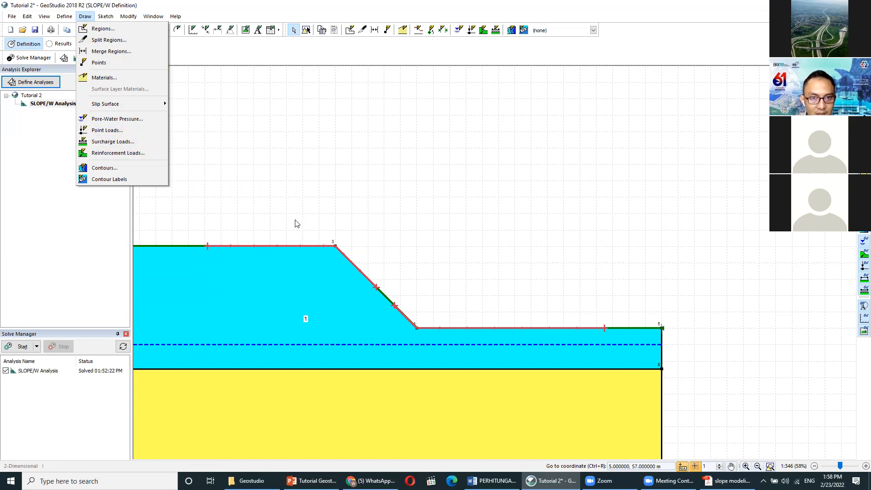
pyautogui.click(94, 143)
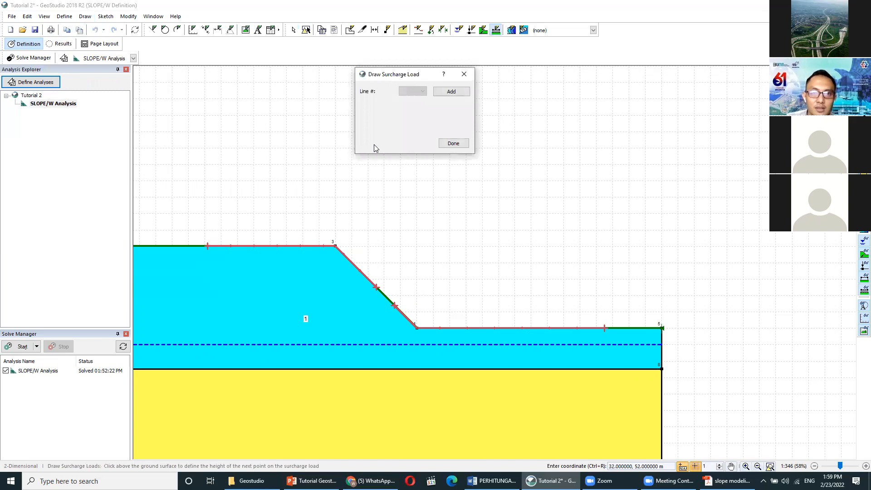
pyautogui.moveTo(417, 76); pyautogui.dragTo(539, 100)
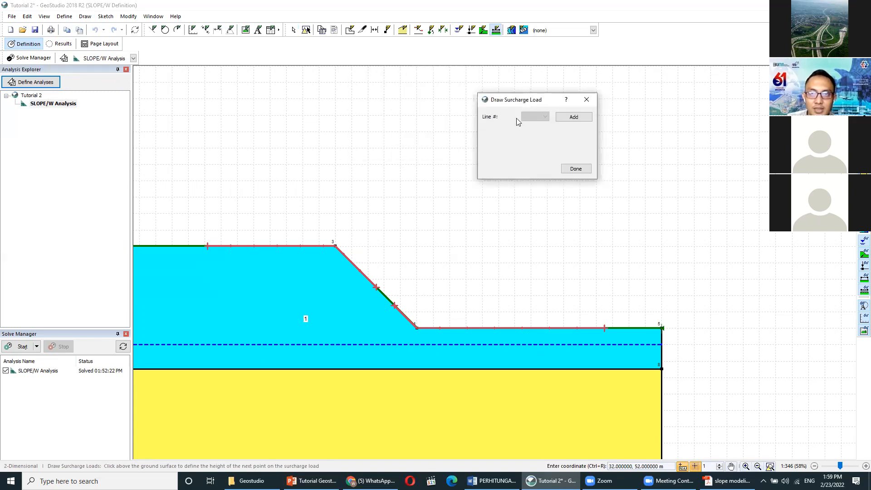
pyautogui.click(573, 118)
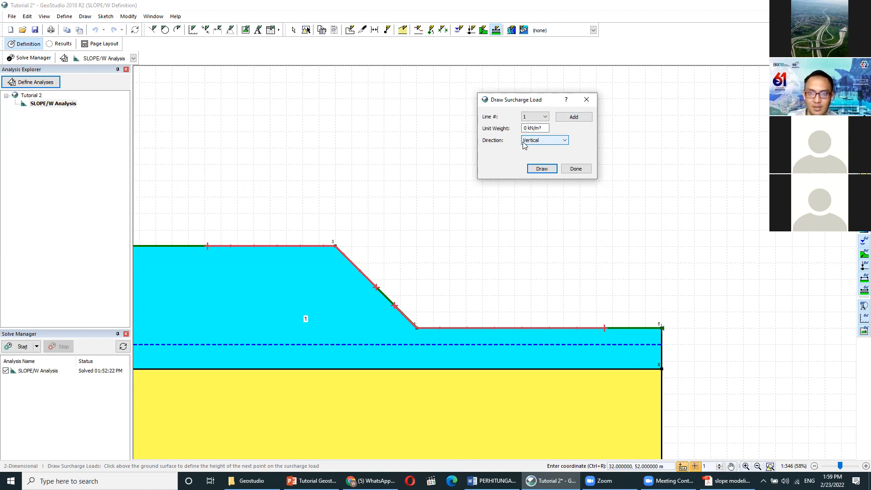
pyautogui.click(528, 127)
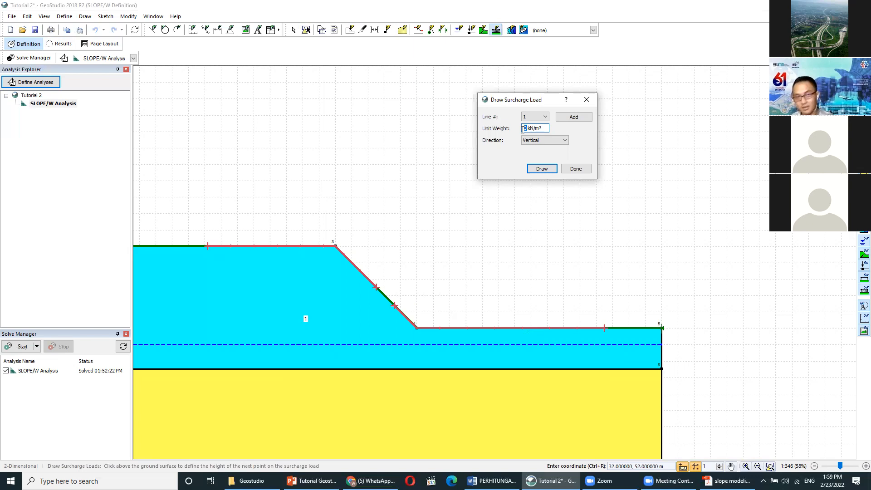
pyautogui.write('15')
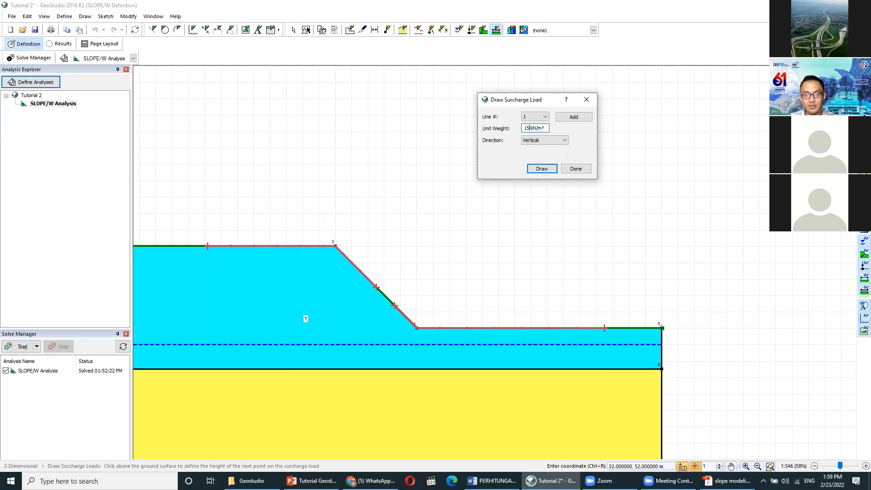
pyautogui.click(544, 142)
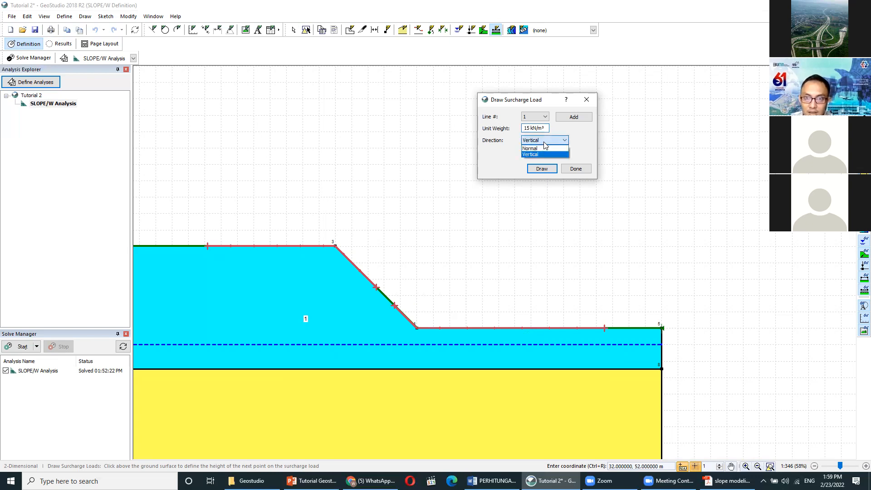
pyautogui.click(547, 149)
pyautogui.click(547, 141)
pyautogui.click(549, 154)
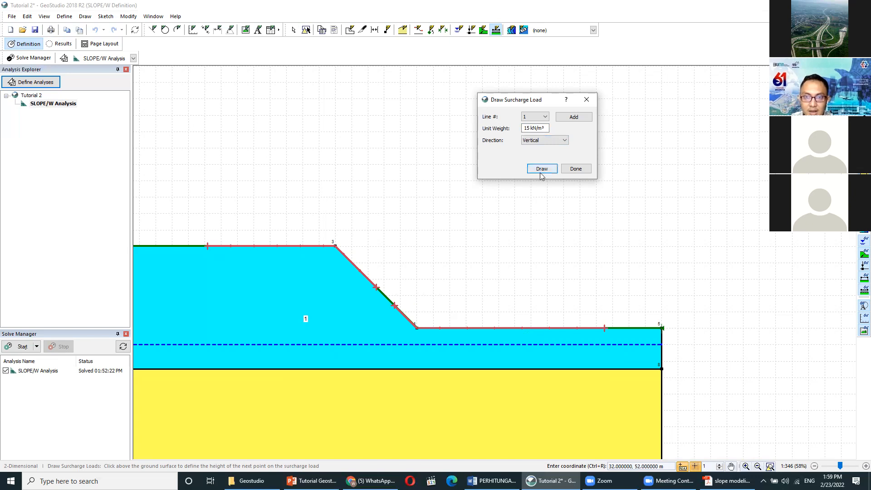
# Step: Try to draw the surcharge load on the crest through (20, 40), (8, 40), (8, 42) and (20, 42) m, and undo it
pyautogui.click(542, 168)
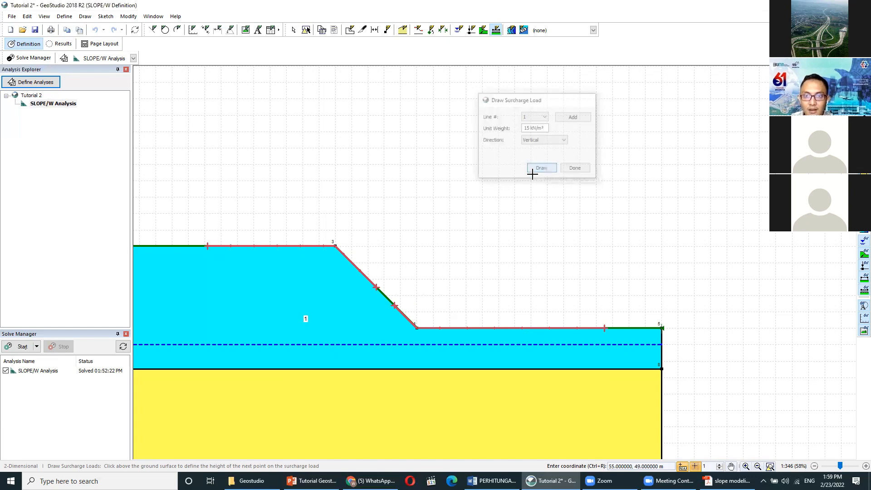
pyautogui.moveTo(242, 245); pyautogui.dragTo(321, 248)
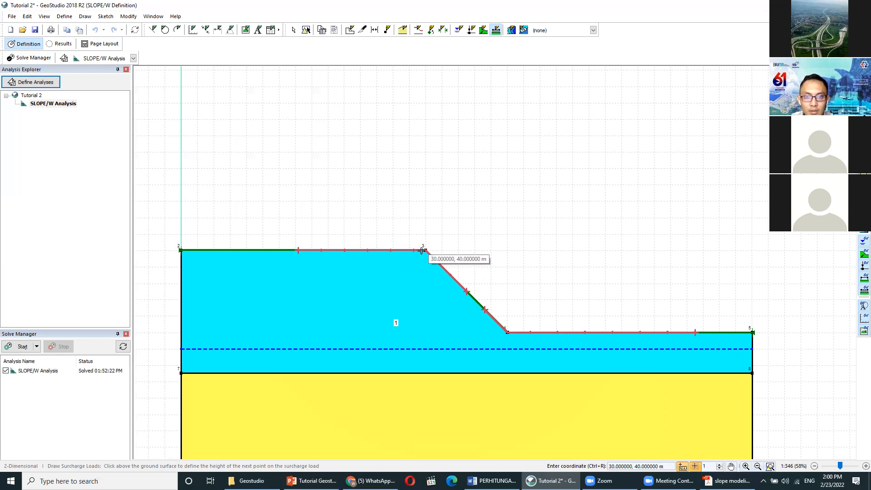
pyautogui.click(348, 250)
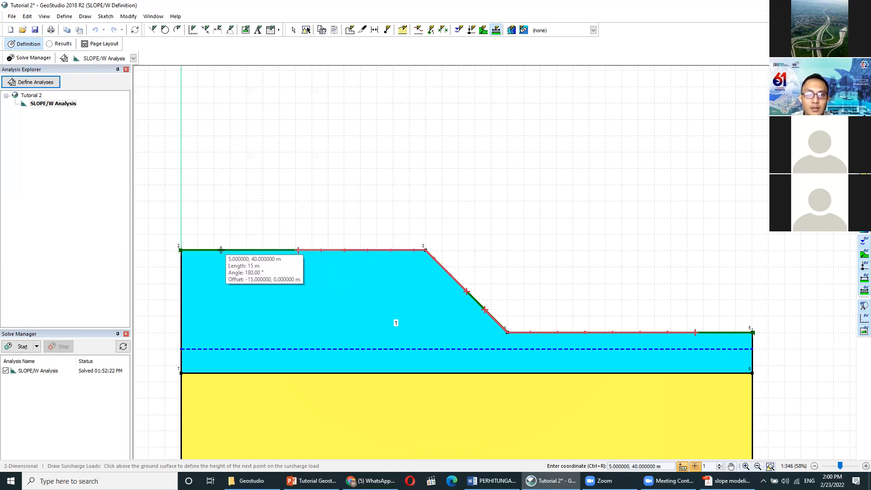
pyautogui.click(246, 249)
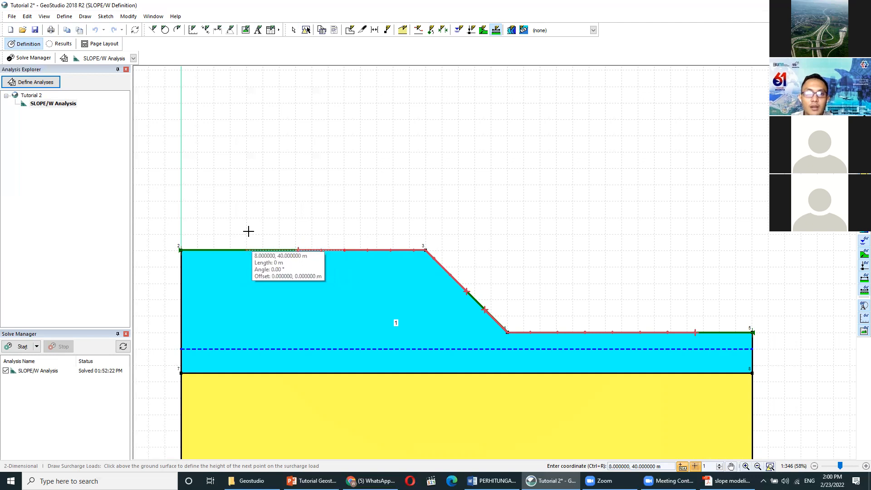
pyautogui.click(247, 233)
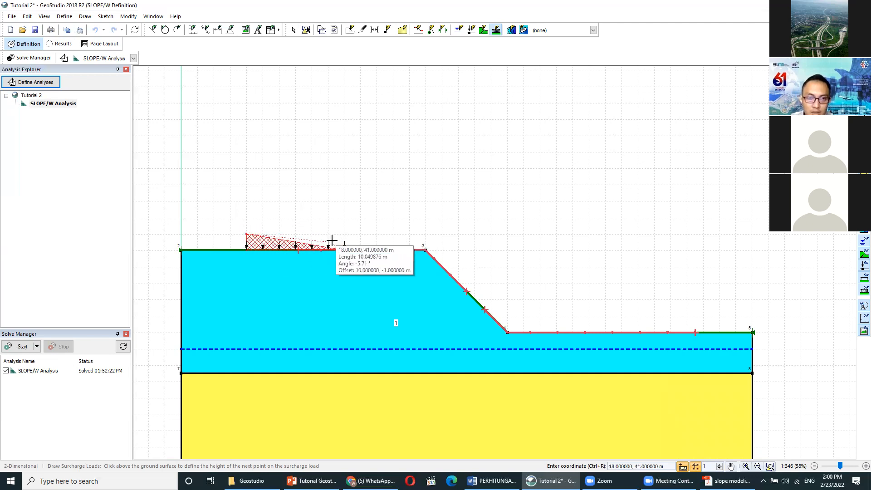
pyautogui.click(343, 232)
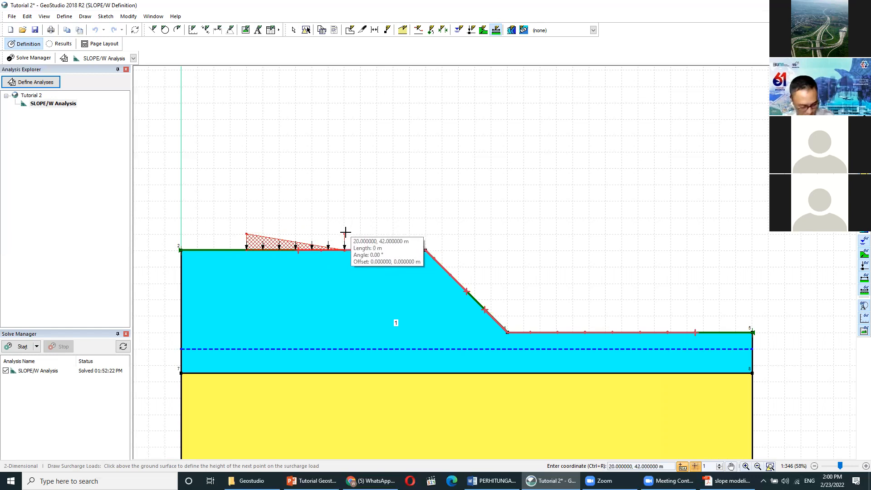
pyautogui.rightClick(345, 233)
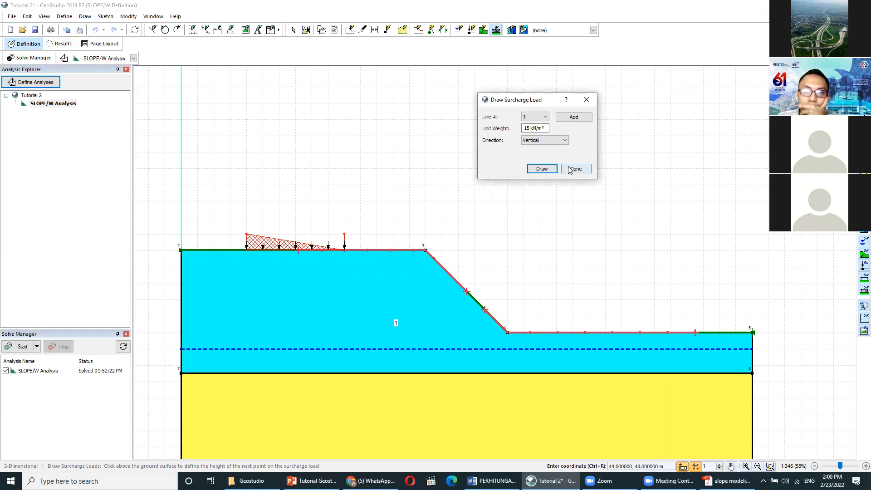
pyautogui.click(542, 117)
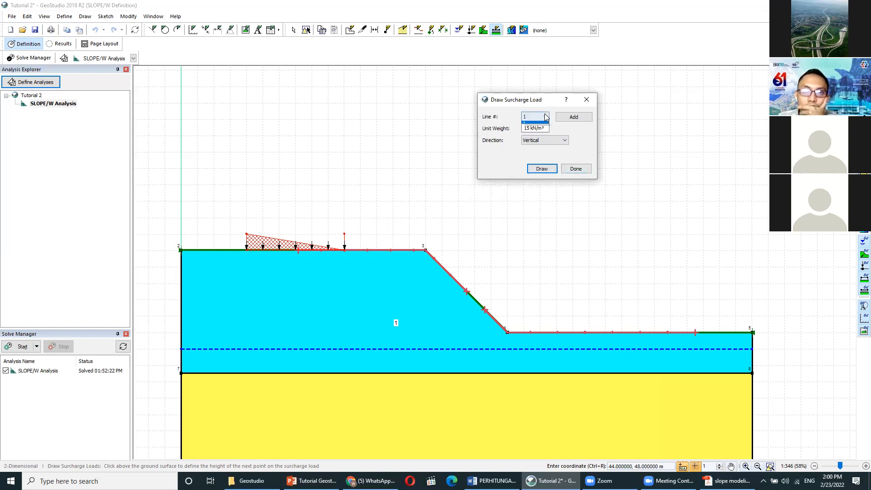
pyautogui.click(569, 168)
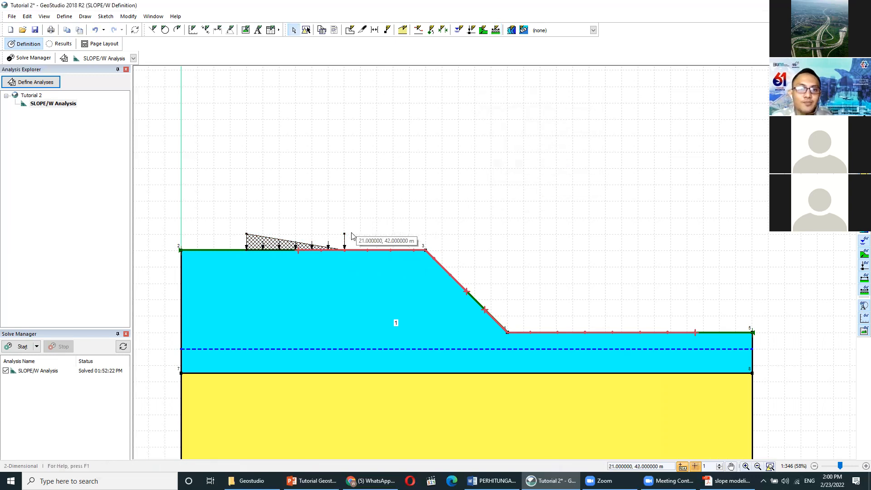
pyautogui.hotkey('ctrl', 'z')
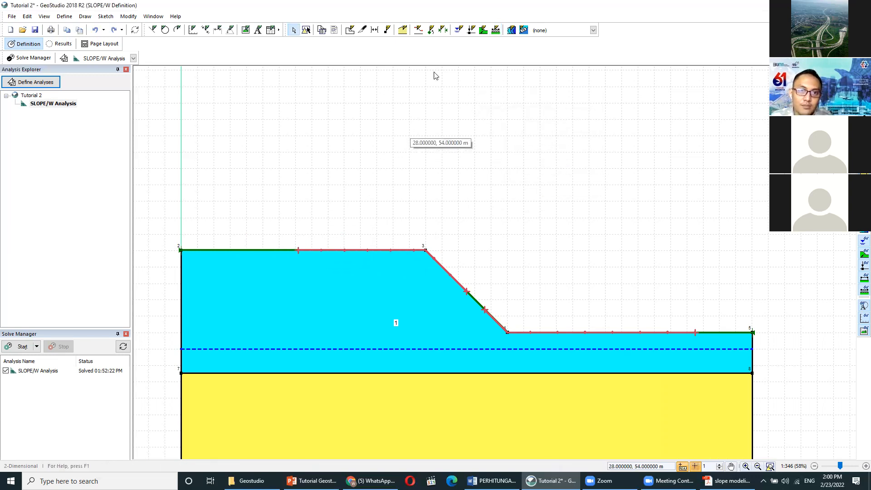
# Step: Add a fresh vertical surcharge load and set its unit weight to 15 kN/m³
pyautogui.click(496, 30)
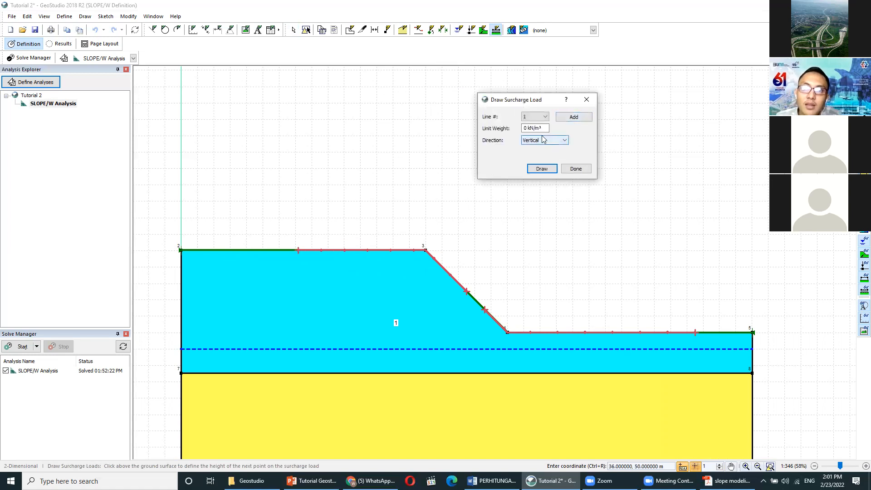
pyautogui.moveTo(528, 128); pyautogui.dragTo(519, 129)
pyautogui.write('15')
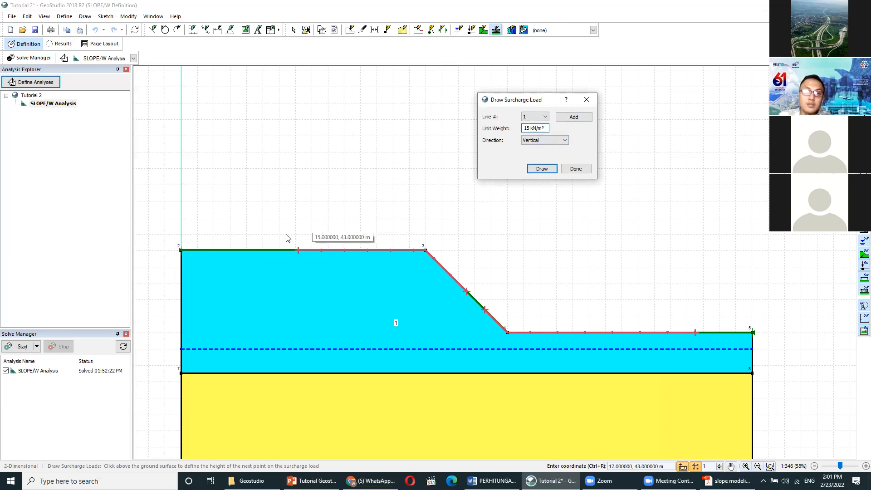
# Step: Draw the surcharge load on the crest through (8, 40), (20, 40), (20, 42) and (8, 42) m and finish the load definition
pyautogui.click(542, 169)
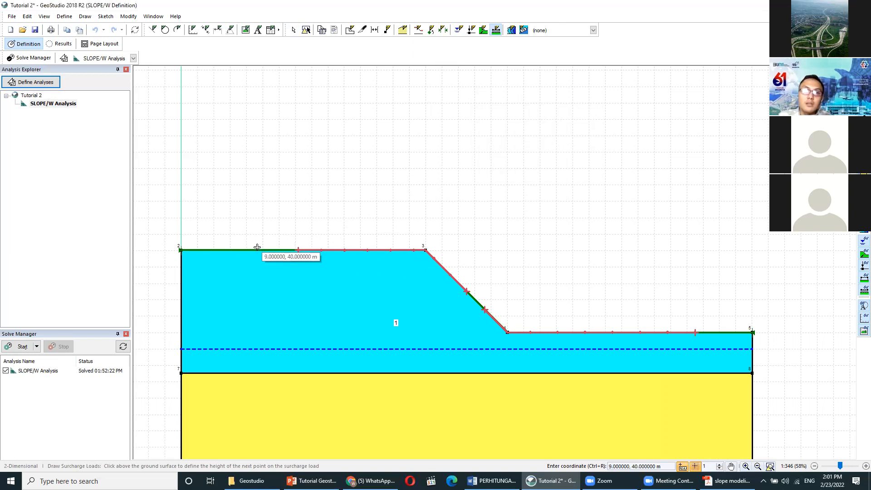
pyautogui.click(254, 249)
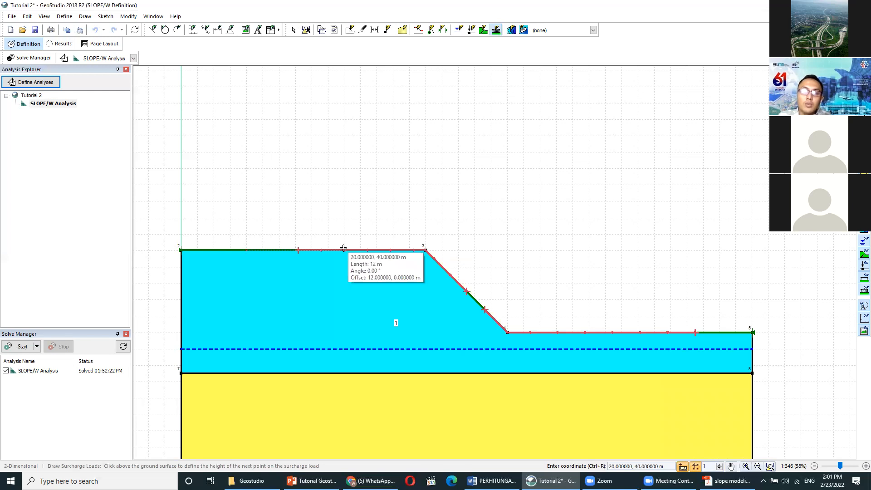
pyautogui.click(343, 248)
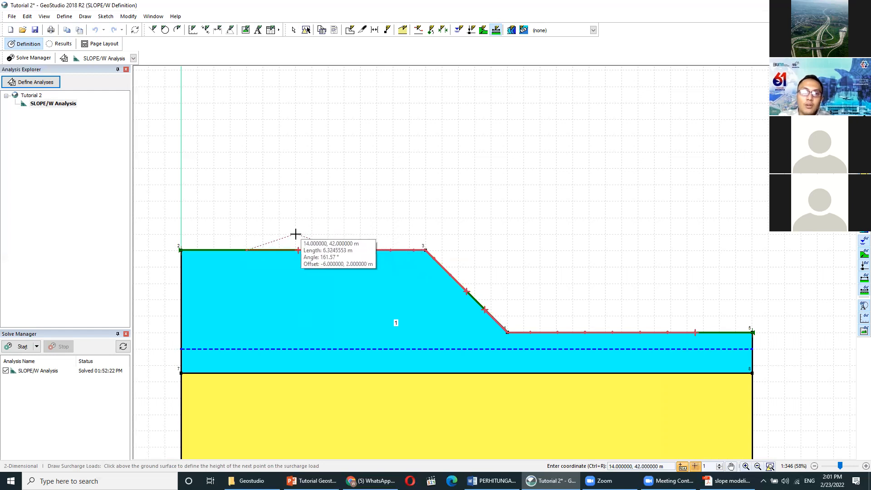
pyautogui.click(345, 235)
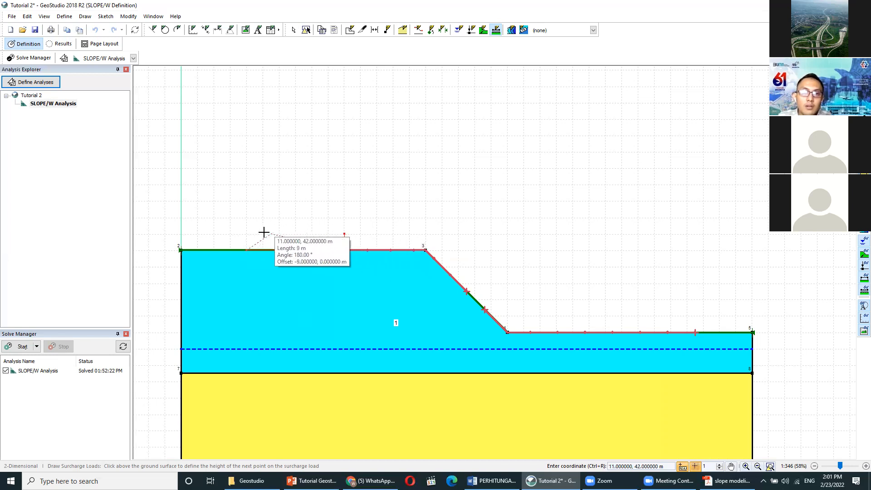
pyautogui.click(246, 234)
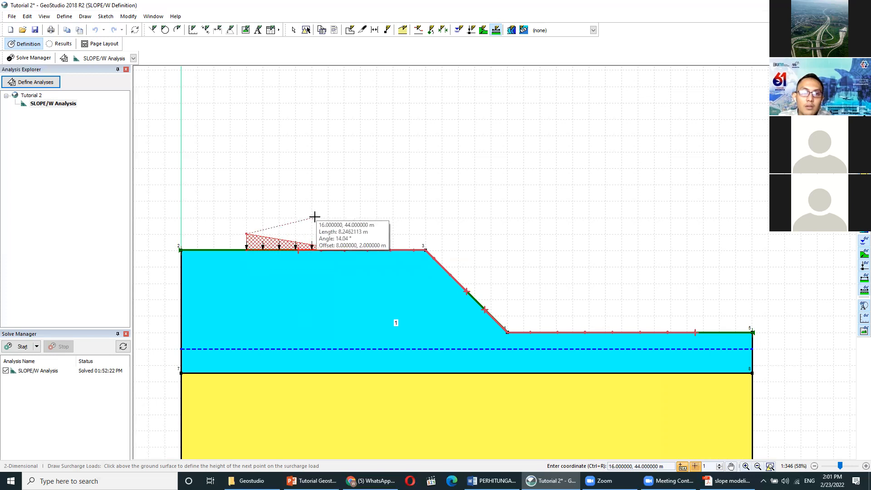
pyautogui.rightClick(315, 217)
pyautogui.click(575, 170)
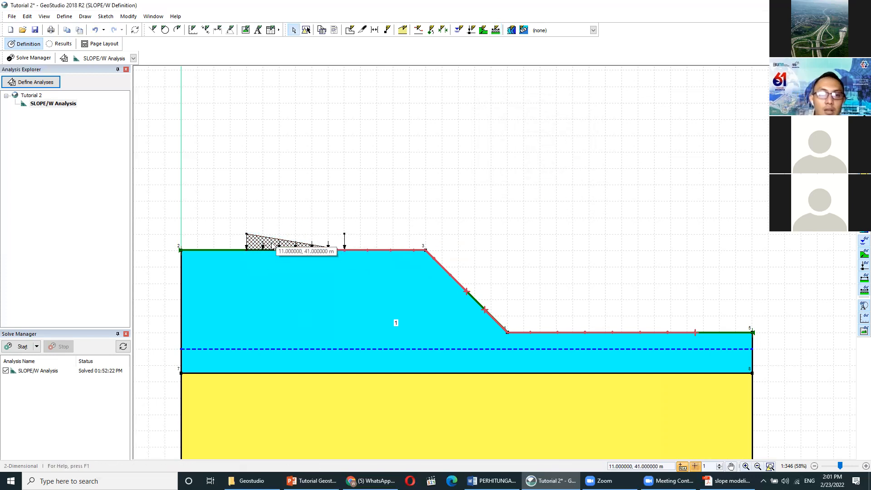
pyautogui.click(311, 30)
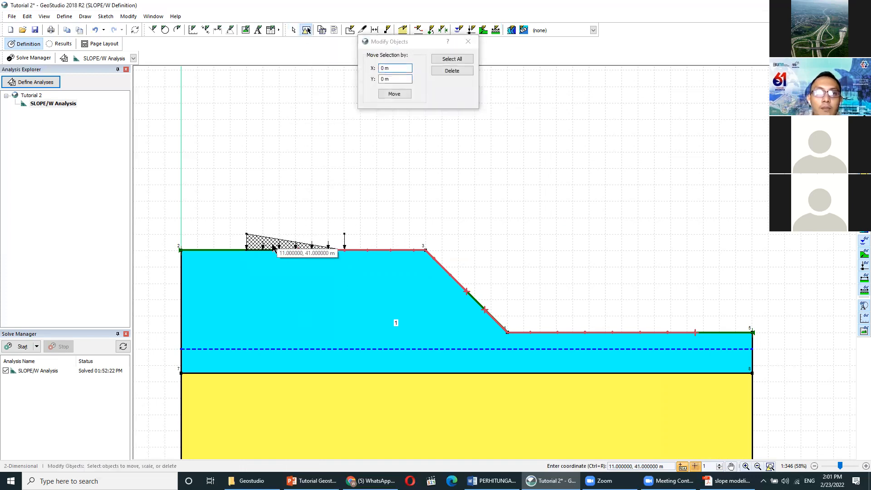
pyautogui.click(282, 245)
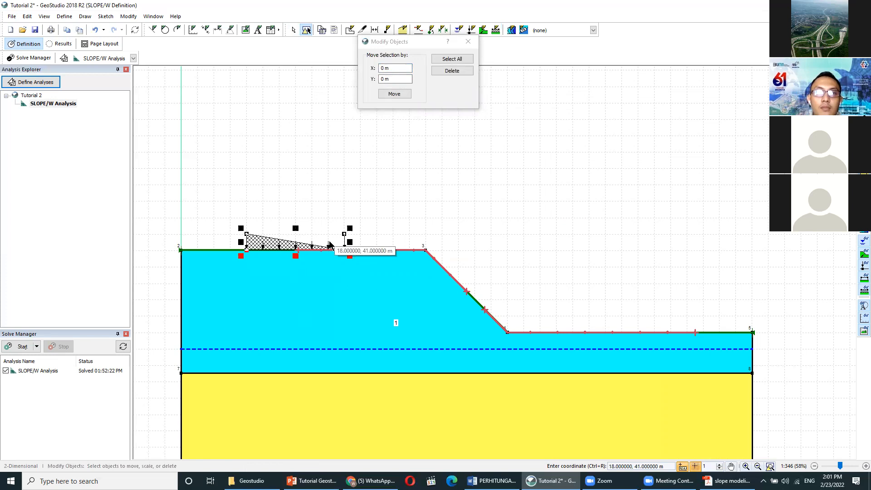
pyautogui.click(468, 42)
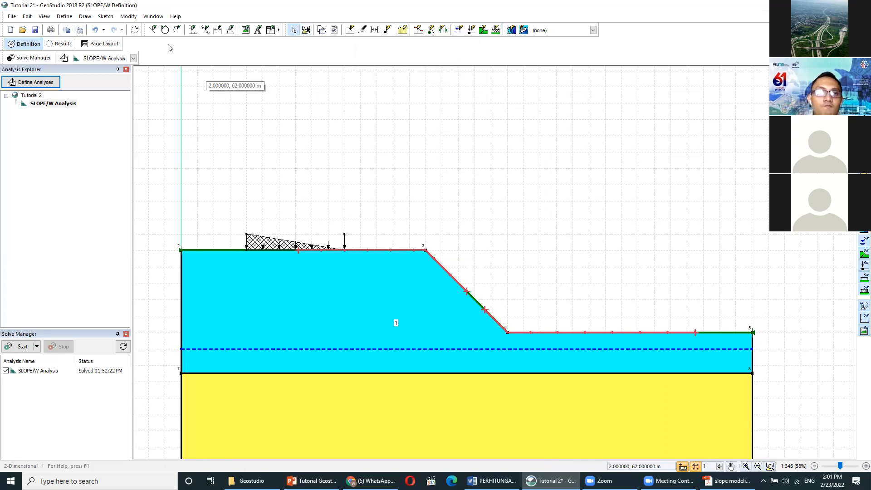
# Step: Open the surcharge load definitions and select the existing 15 kN/m³ load to list its points
pyautogui.click(62, 16)
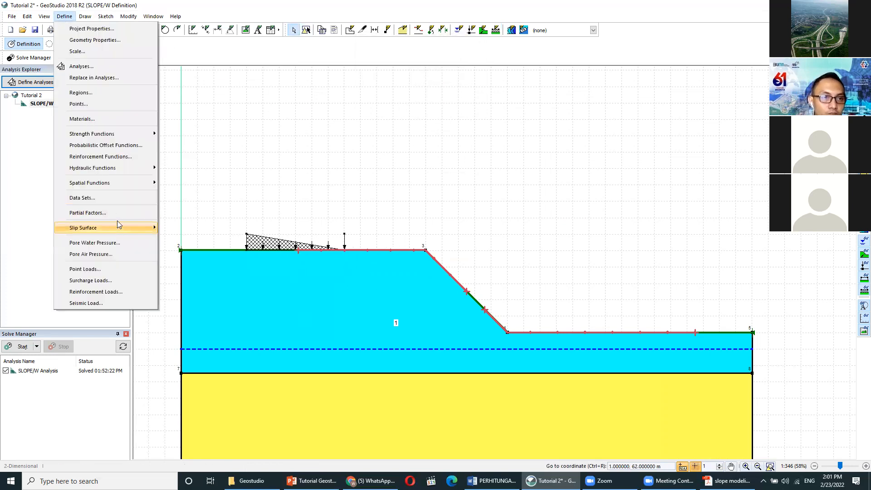
pyautogui.click(99, 281)
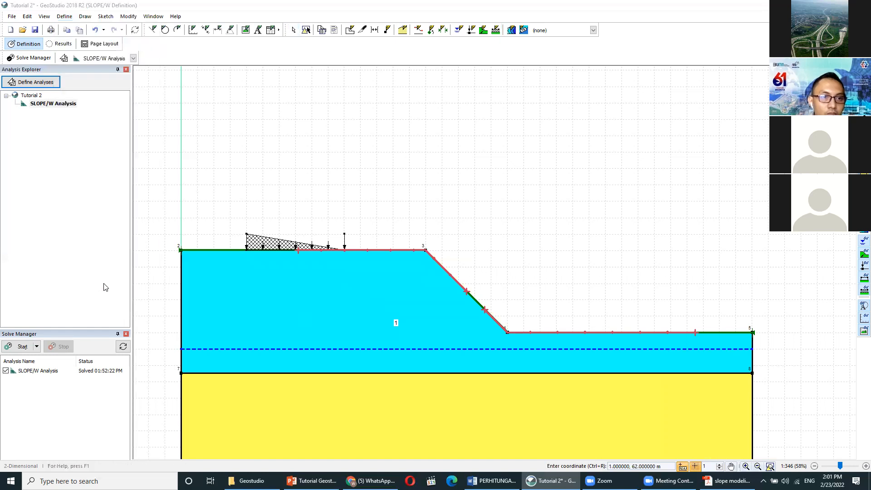
pyautogui.click(557, 109)
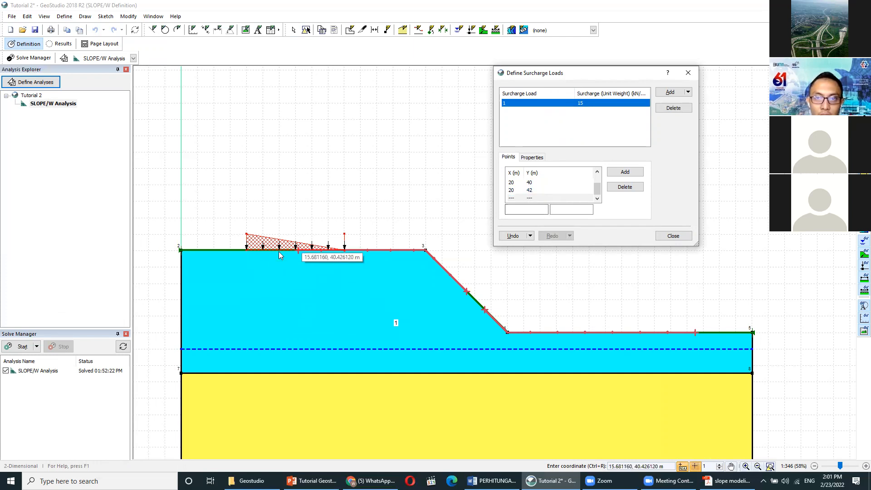
pyautogui.click(598, 171)
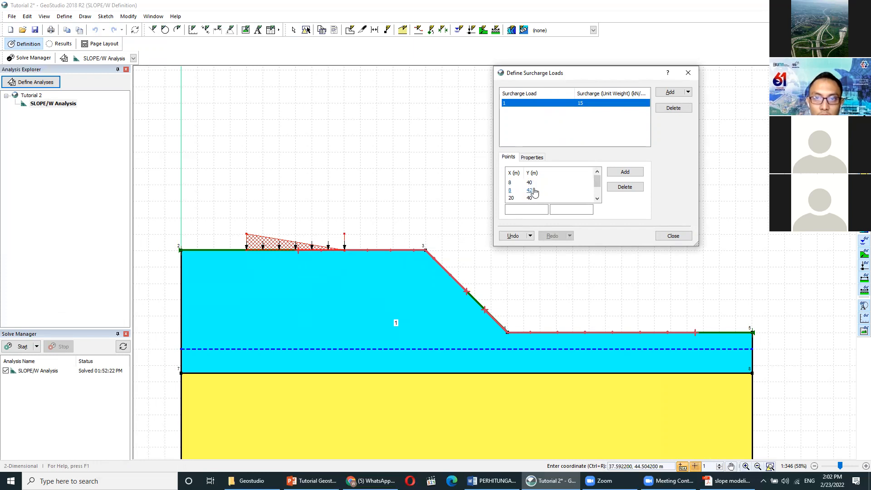
# Step: Try to set the Y coordinate of the surcharge's (20, 40) point to 42 m
pyautogui.click(529, 198)
pyautogui.click(556, 209)
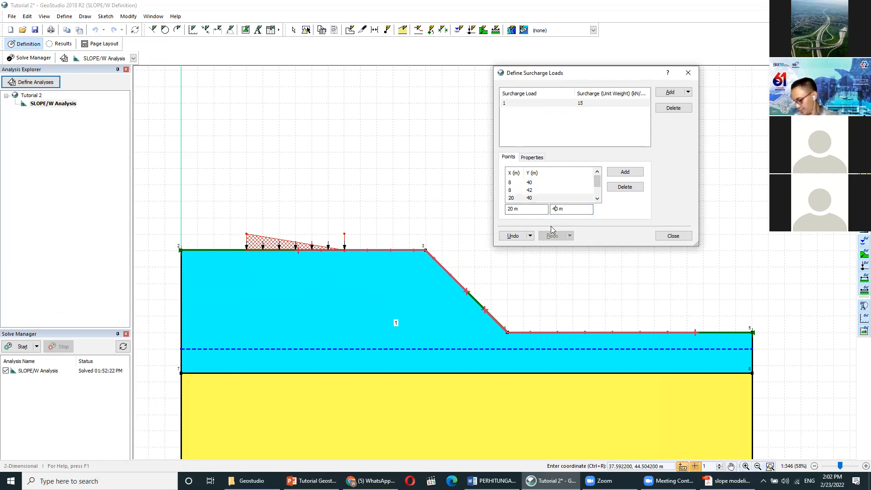
pyautogui.press('BackSpace')
pyautogui.write('2')
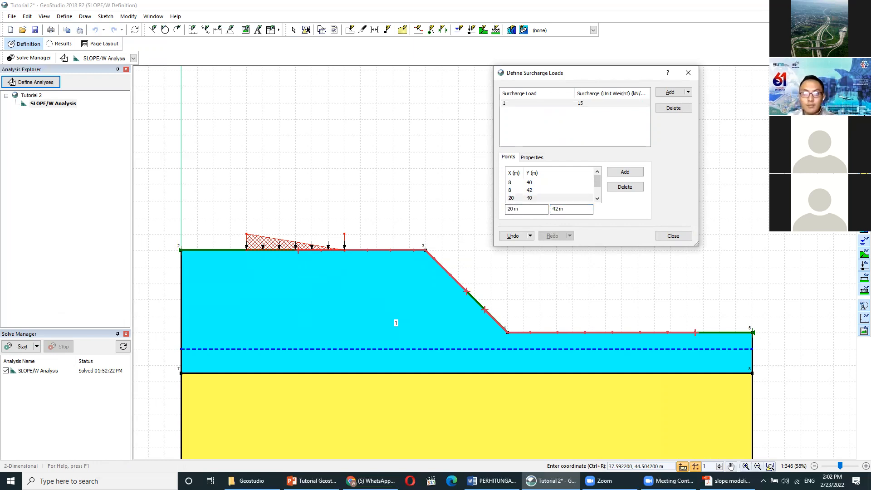
pyautogui.press('Return')
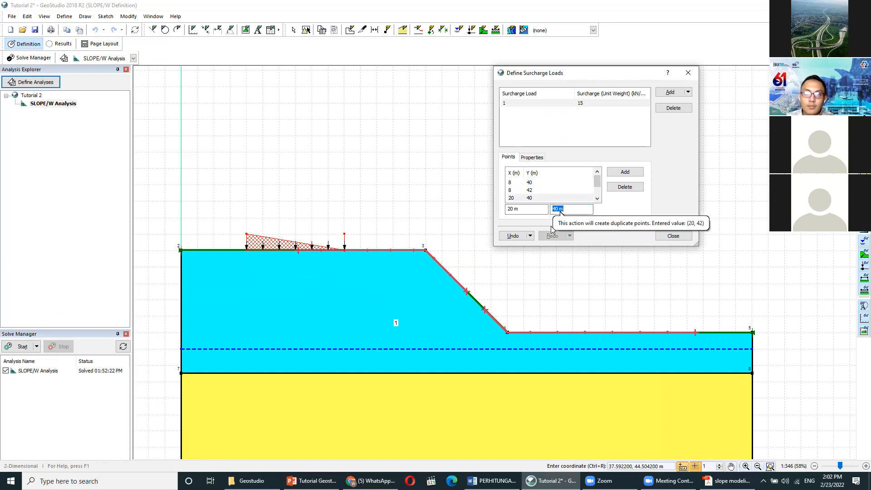
# Step: Set the Y coordinate of the surcharge's (20, 42) point to 45 m
pyautogui.scroll(-1, 563, 193)
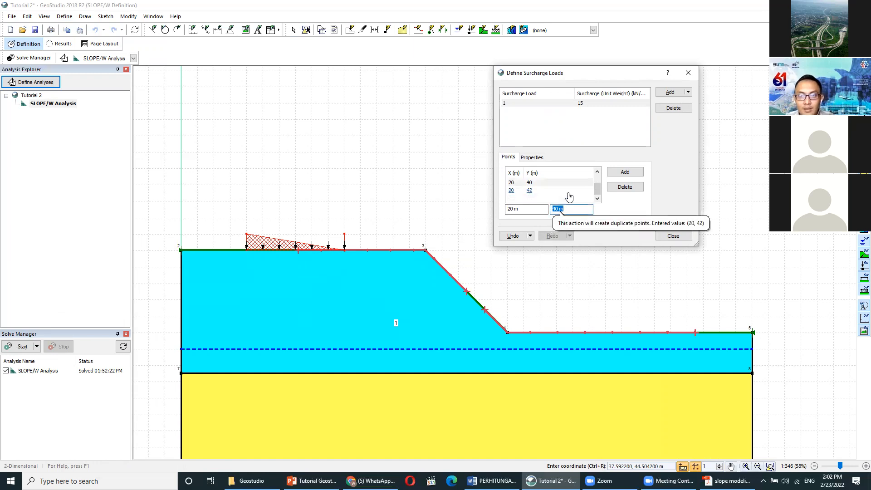
pyautogui.click(531, 191)
pyautogui.click(557, 209)
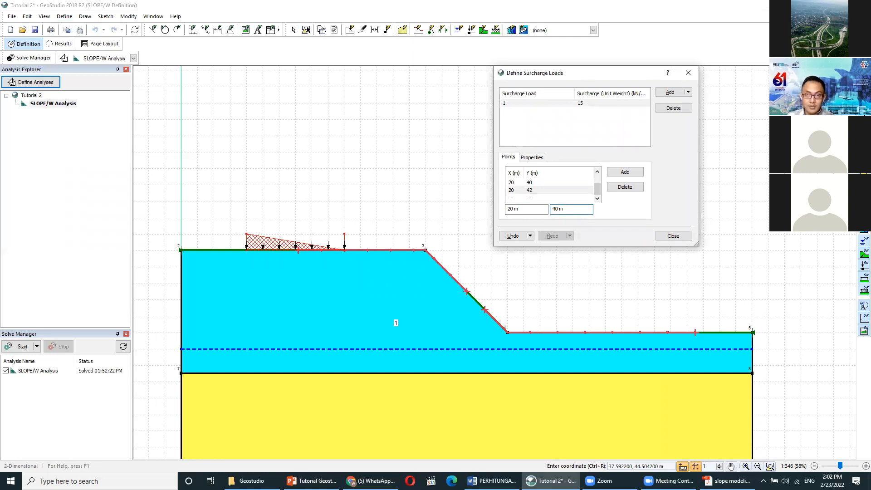
pyautogui.press('Return')
pyautogui.press('Right')
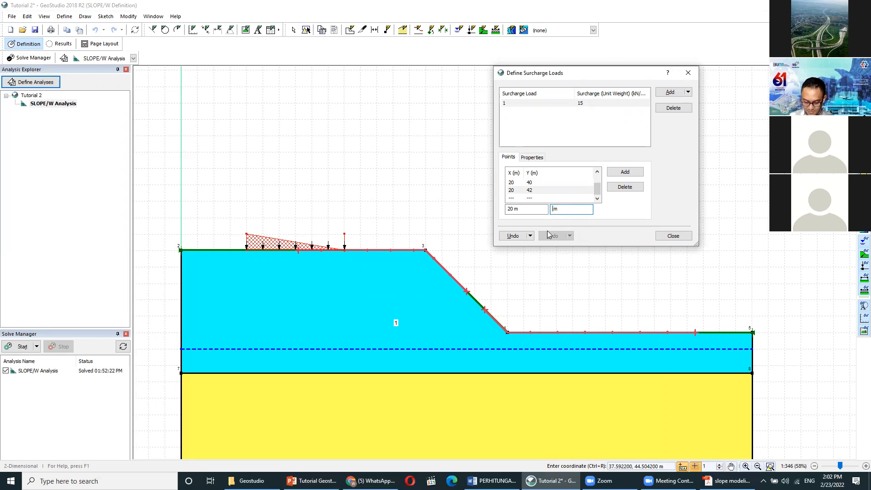
pyautogui.press('Return')
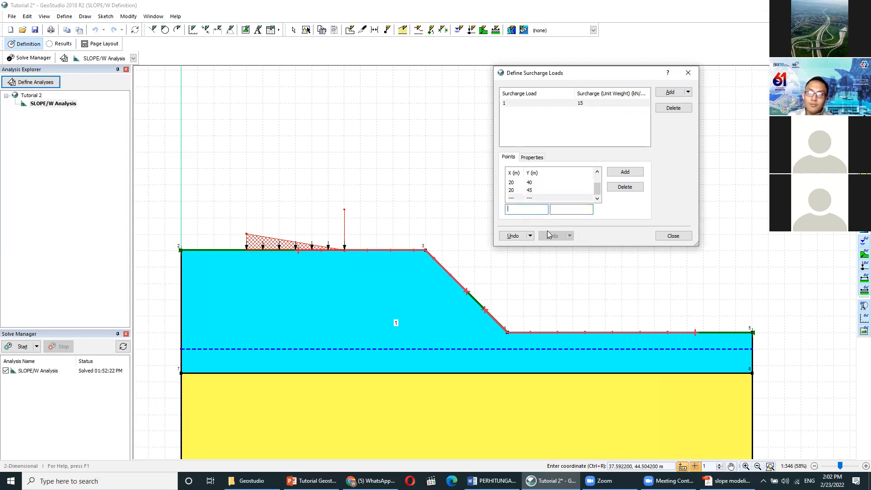
# Step: Set the Y coordinate of the surcharge's (20, 40) point to 42 m
pyautogui.click(529, 182)
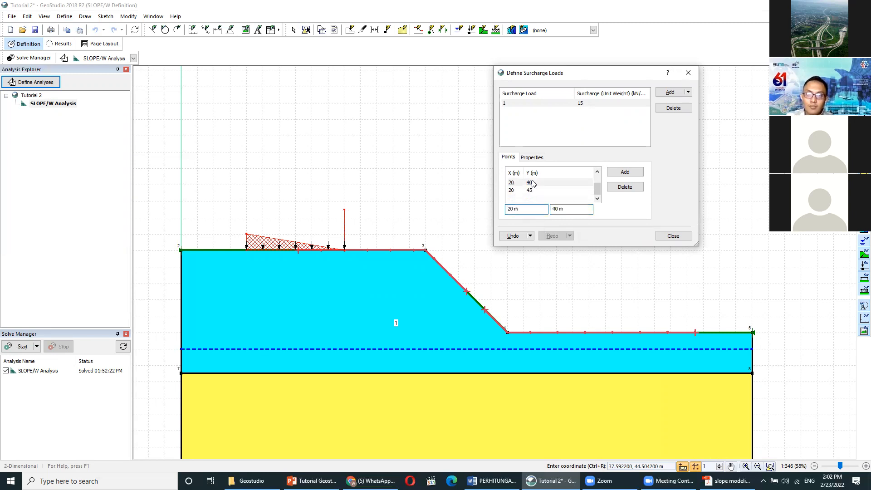
pyautogui.click(550, 207)
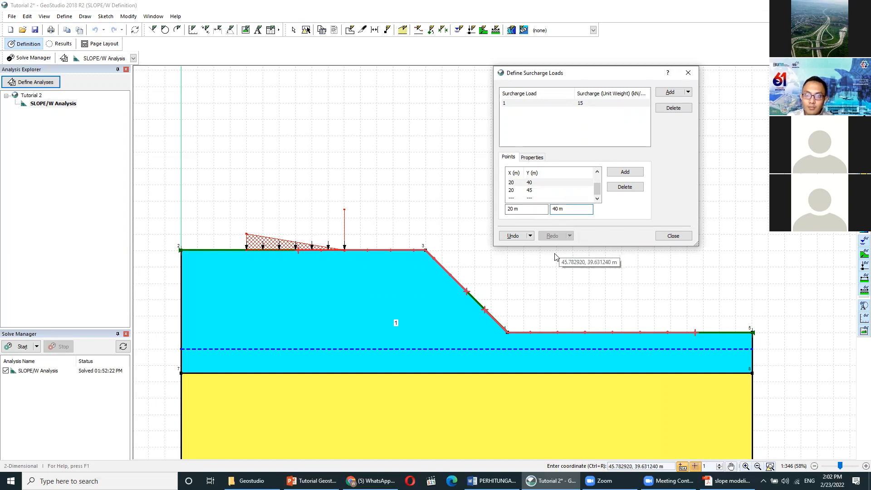
pyautogui.write('2')
pyautogui.press('Return')
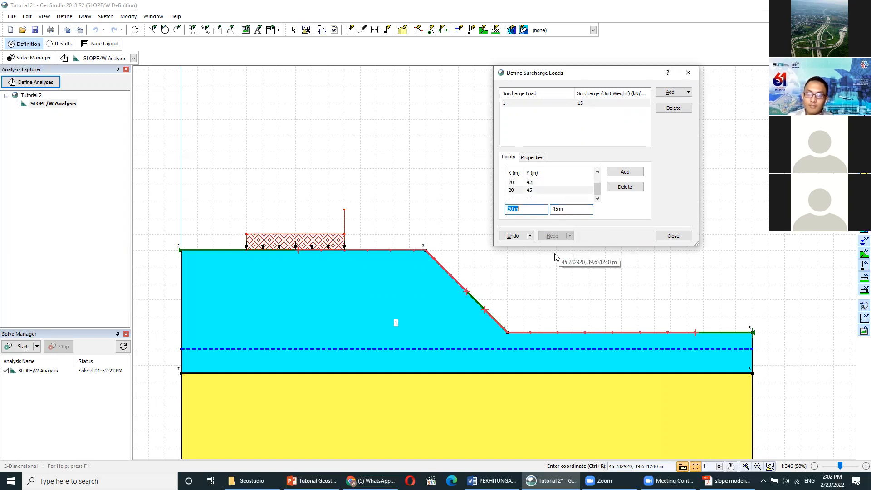
# Step: Try to set the Y coordinate of the surcharge's (20, 45) point to 40 m, undo it and close the load definitions
pyautogui.click(552, 190)
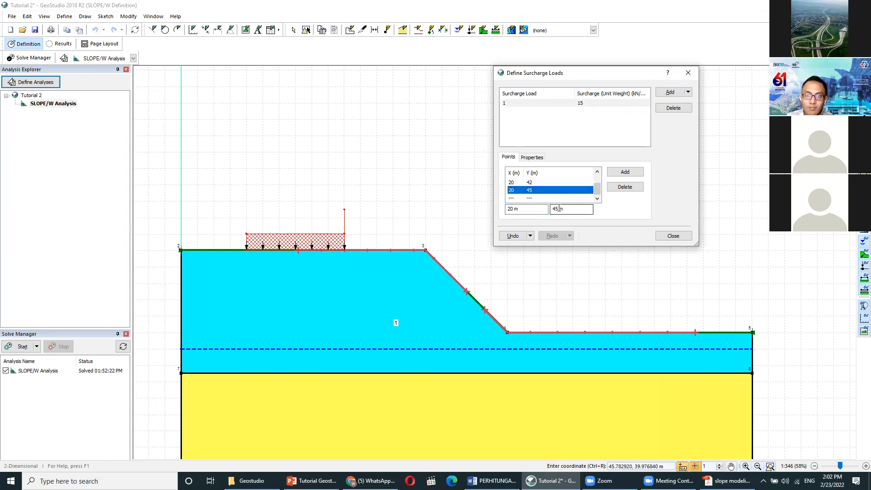
pyautogui.click(560, 208)
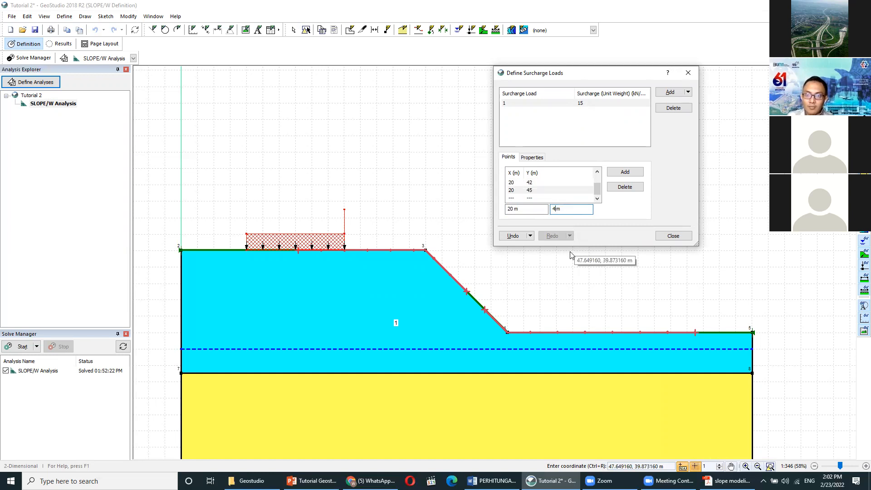
pyautogui.press('Return')
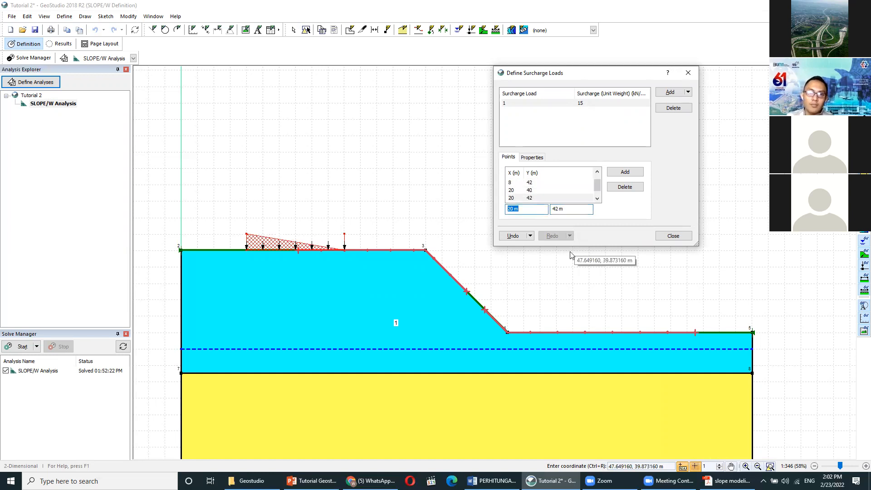
pyautogui.hotkey('ctrl', 'z')
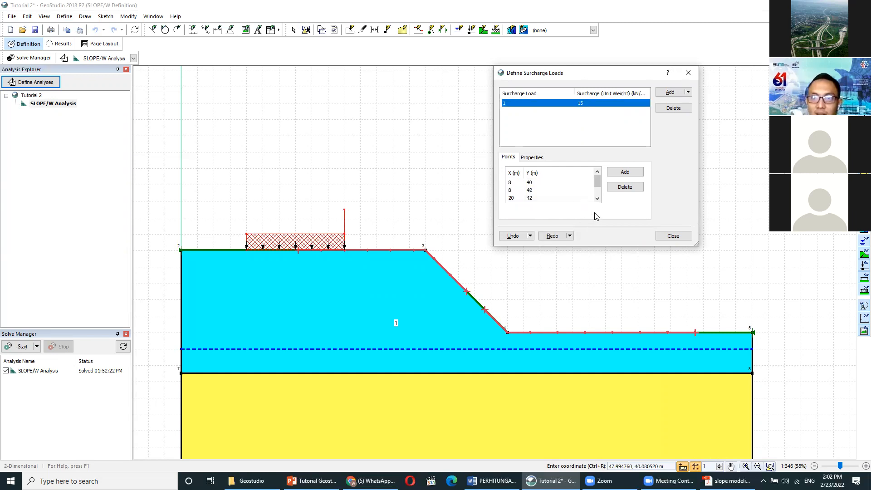
pyautogui.click(674, 235)
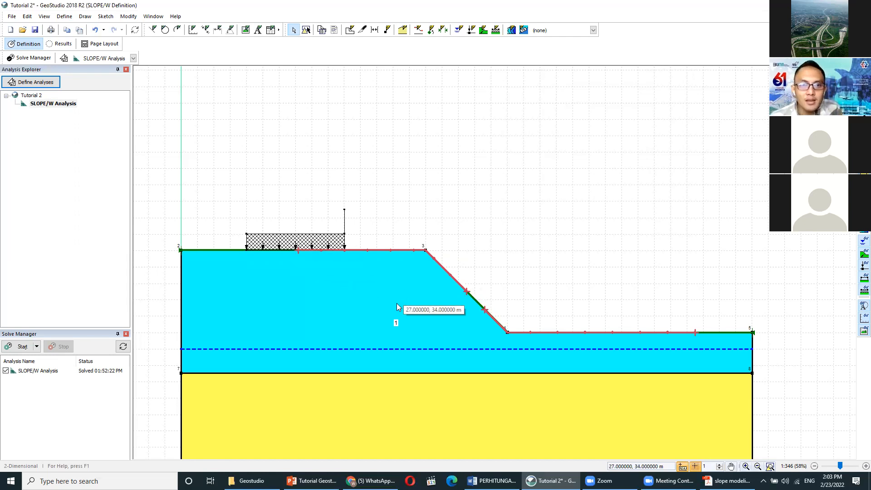
pyautogui.moveTo(474, 315); pyautogui.dragTo(411, 289)
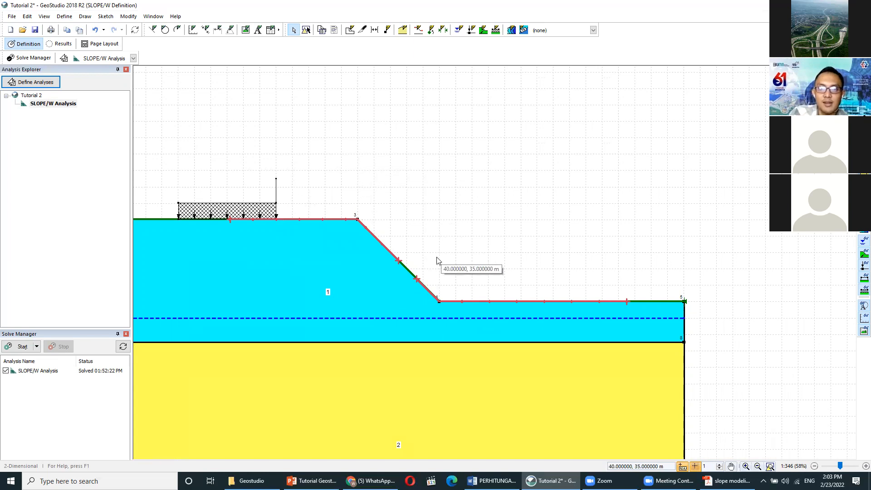
pyautogui.moveTo(352, 309); pyautogui.dragTo(286, 299)
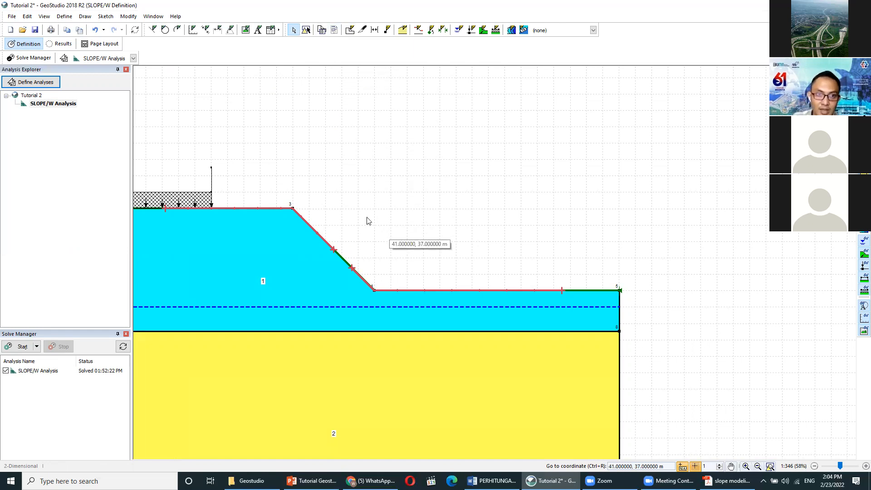
pyautogui.moveTo(371, 227); pyautogui.dragTo(379, 243)
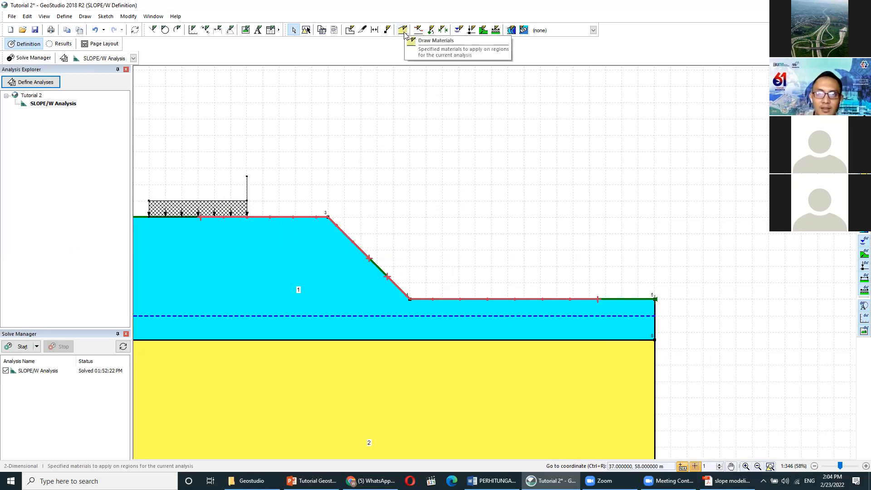
pyautogui.click(350, 30)
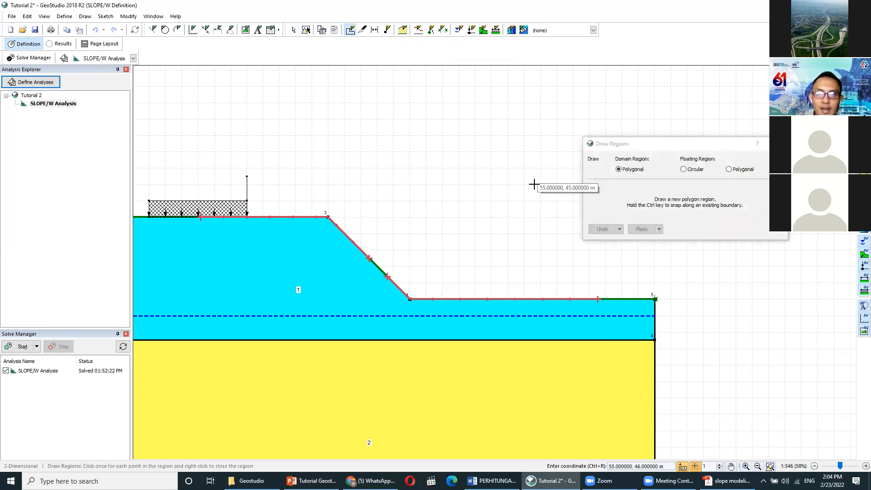
pyautogui.moveTo(487, 189); pyautogui.dragTo(334, 196)
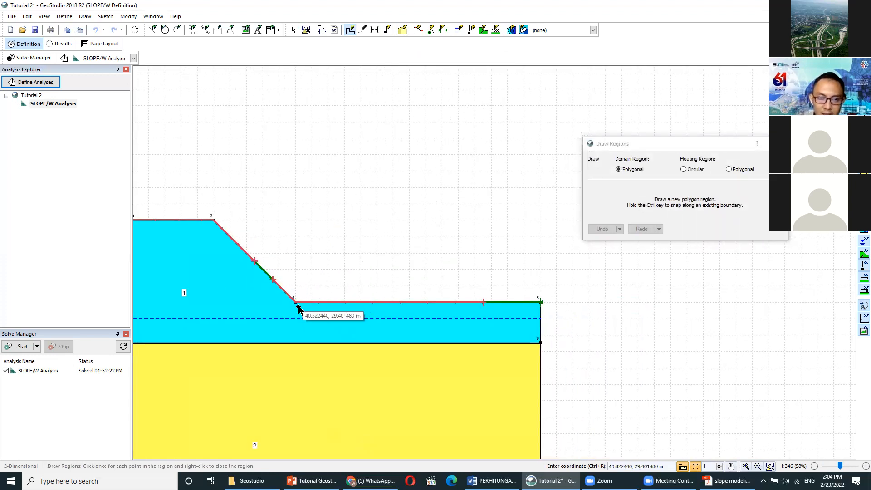
pyautogui.click(650, 153)
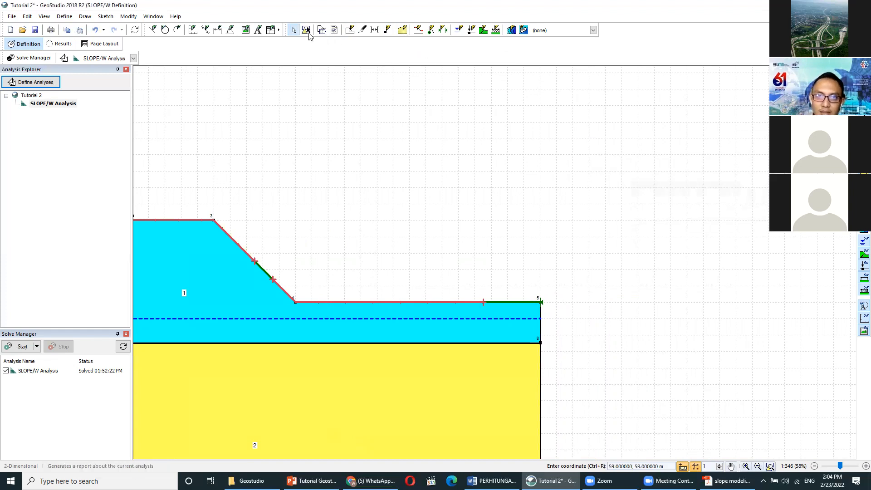
# Step: Draw a polygonal region at the slope toe through (40, 30), (46, 34), (60, 34) and (66, 30) m and finish region drawing
pyautogui.click(350, 30)
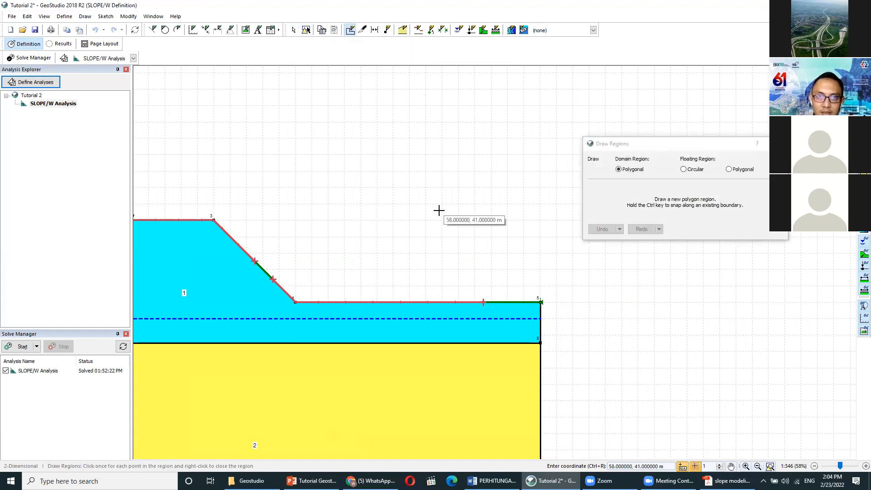
pyautogui.click(295, 301)
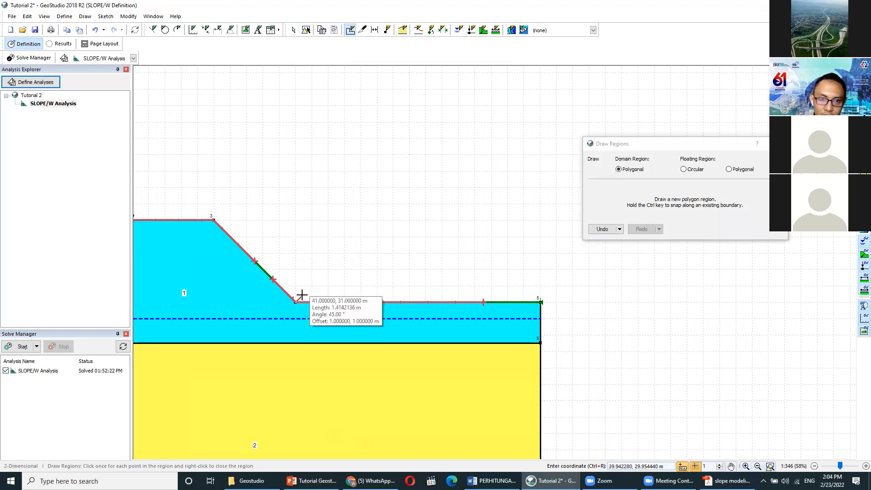
pyautogui.click(344, 269)
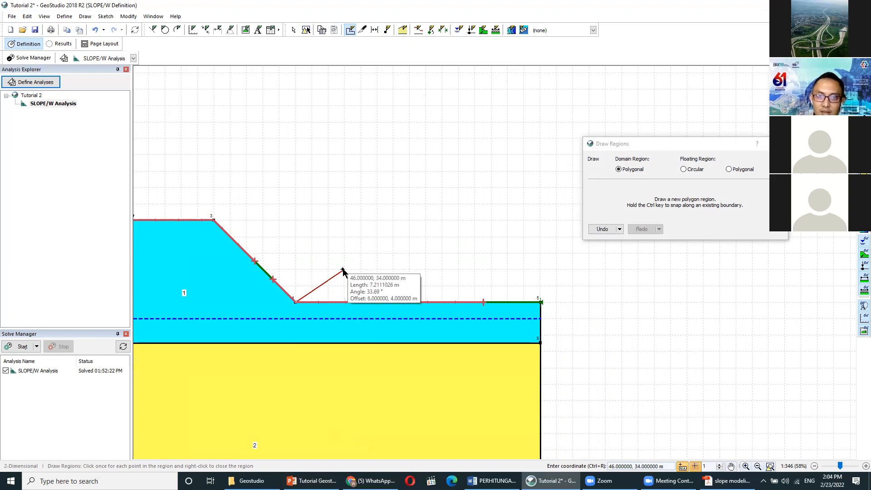
pyautogui.click(458, 269)
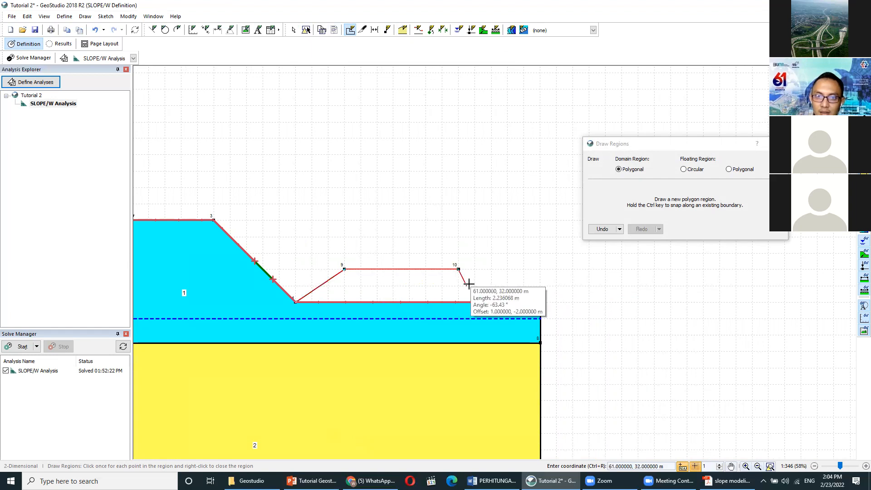
pyautogui.click(507, 301)
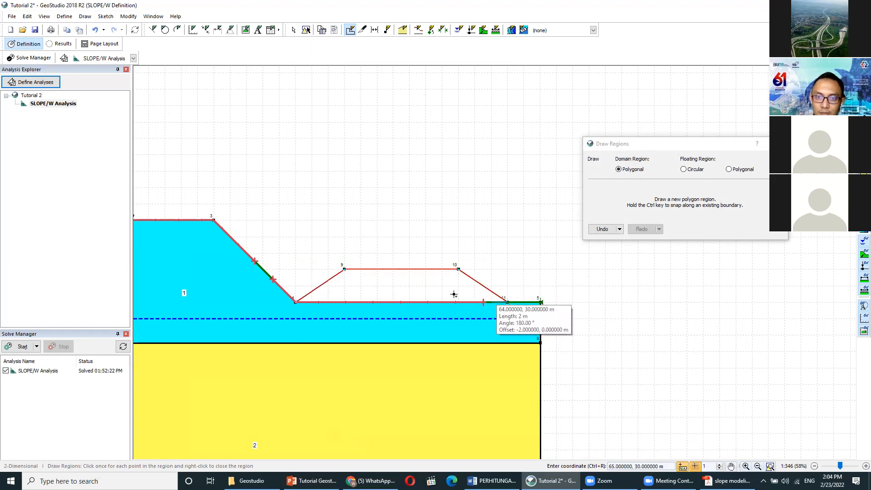
pyautogui.rightClick(370, 287)
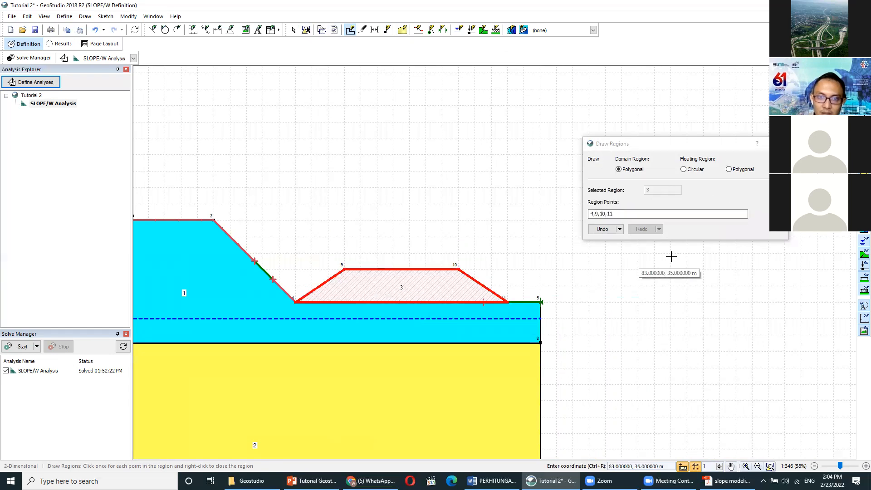
pyautogui.click(778, 144)
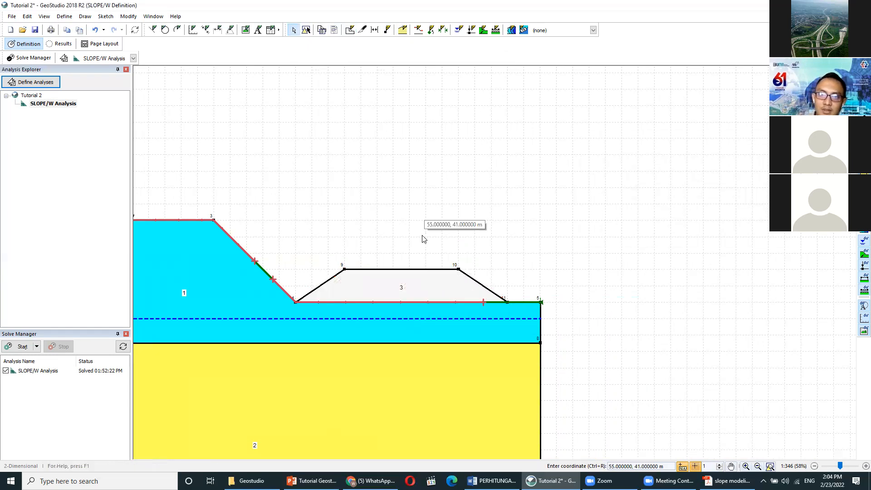
# Step: Add a new material named "timbunan counterweight" and give it a dark orange colour
pyautogui.moveTo(428, 167)
pyautogui.mouseDown()
pyautogui.moveTo(494, 149)
pyautogui.moveTo(518, 166)
pyautogui.mouseUp()
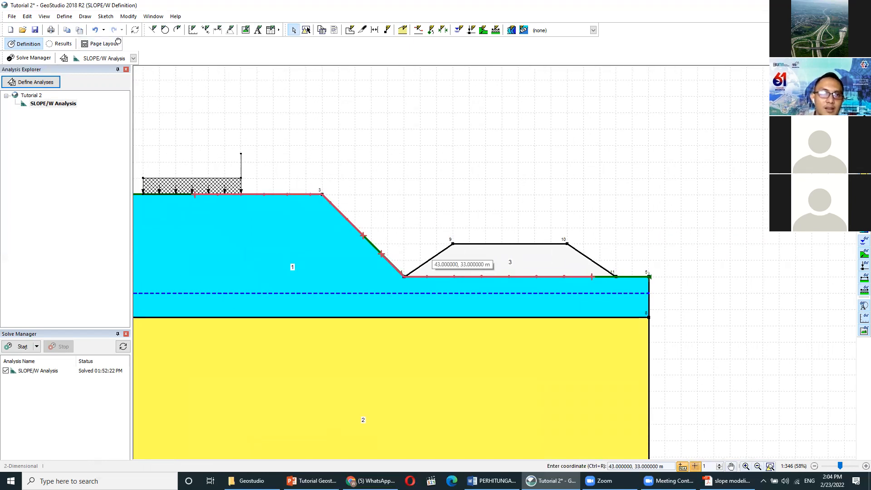
pyautogui.click(66, 16)
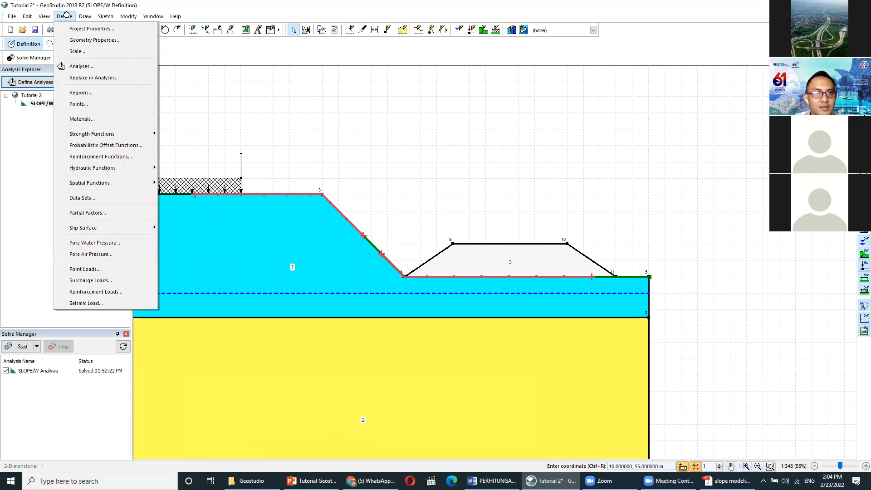
pyautogui.click(96, 120)
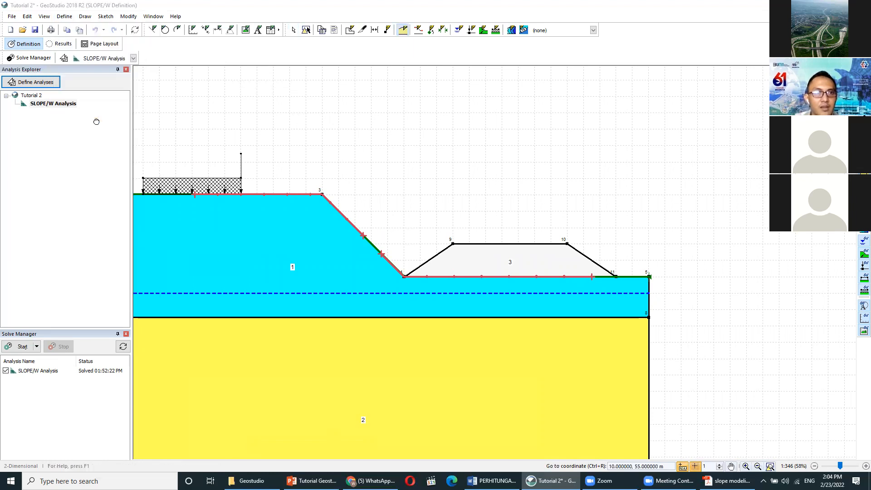
pyautogui.click(655, 99)
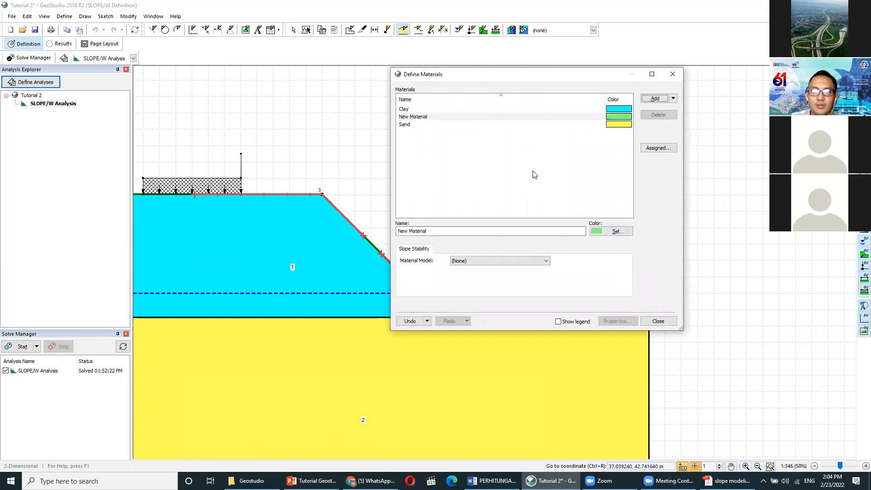
pyautogui.tripleClick(529, 231)
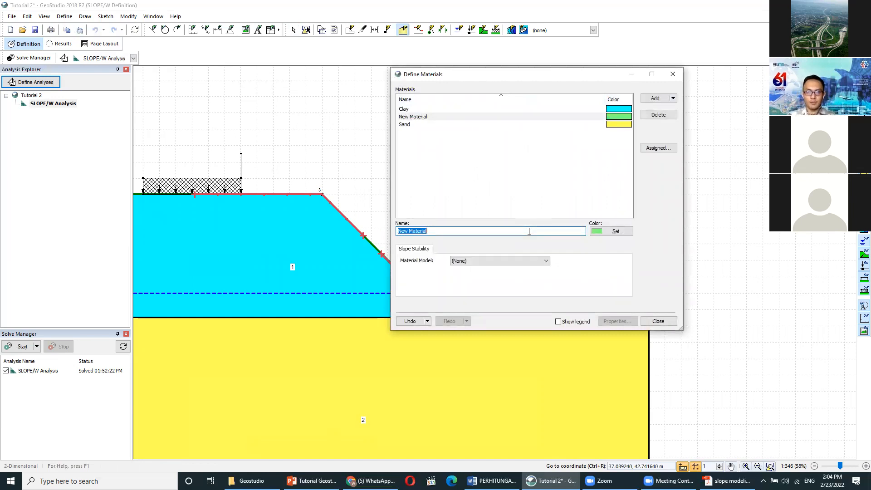
pyautogui.write('timbunan counterweight')
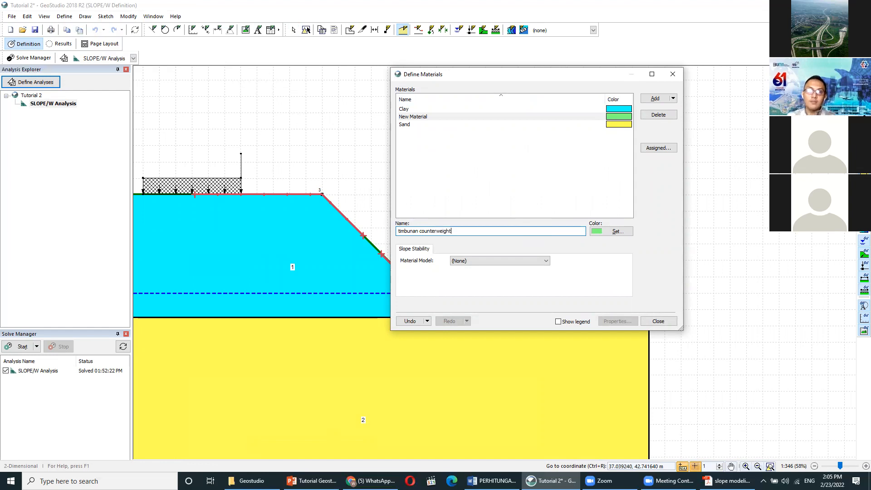
pyautogui.click(614, 232)
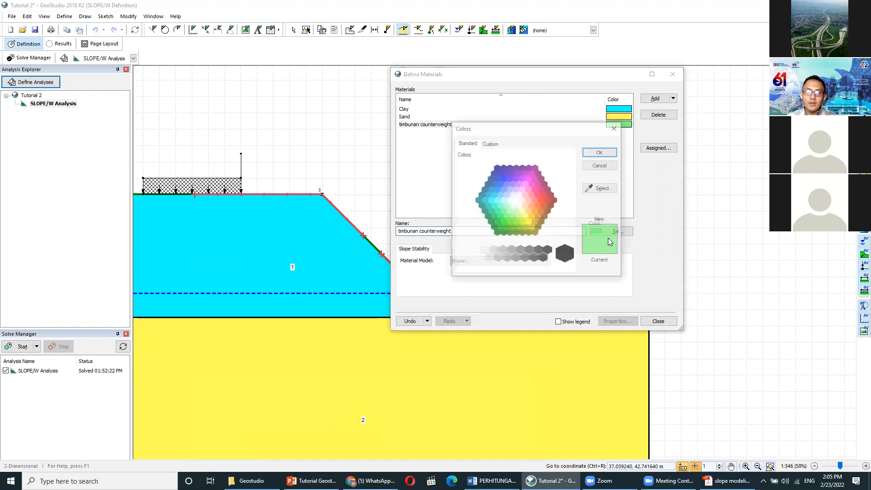
pyautogui.click(538, 217)
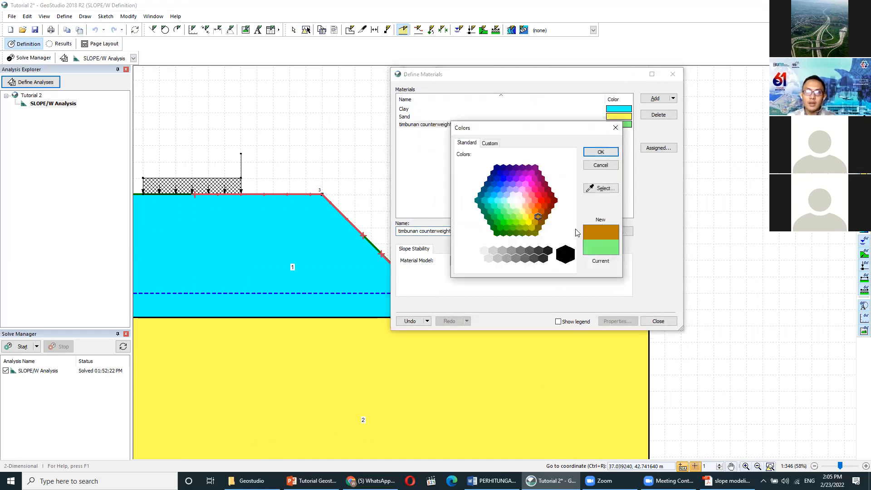
pyautogui.click(601, 152)
# Step: Give the timbunan counterweight material the Mohr-Coulomb model with unit weight 19 kN/m³, cohesion 25 kPa and phi 25°, and finish defining materials
pyautogui.click(485, 263)
pyautogui.click(481, 274)
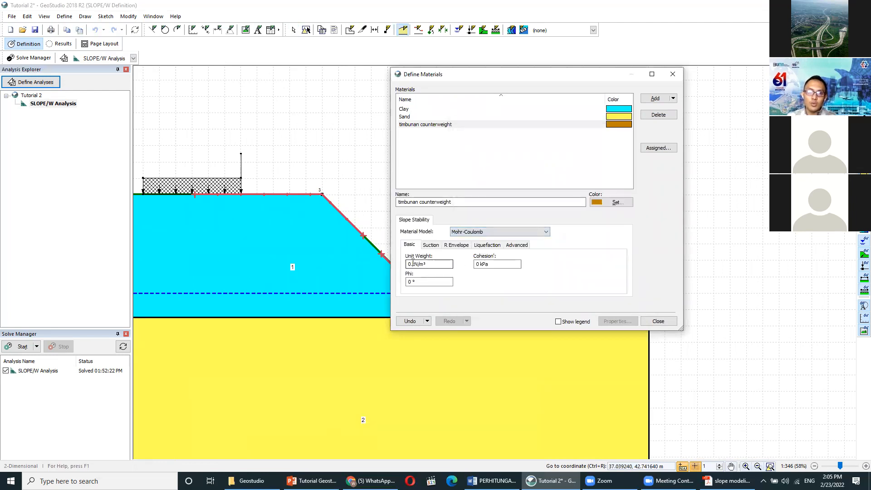
pyautogui.press('BackSpace')
pyautogui.write('19')
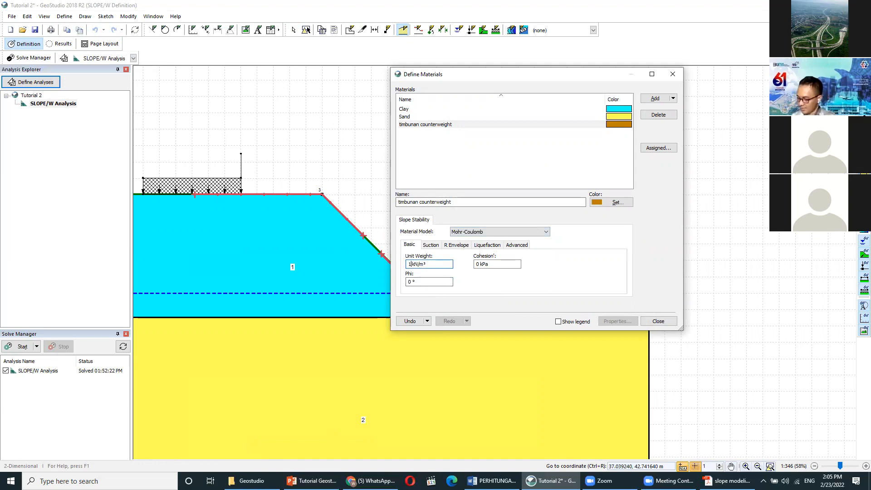
pyautogui.press('Tab')
pyautogui.press('Left')
pyautogui.press('BackSpace')
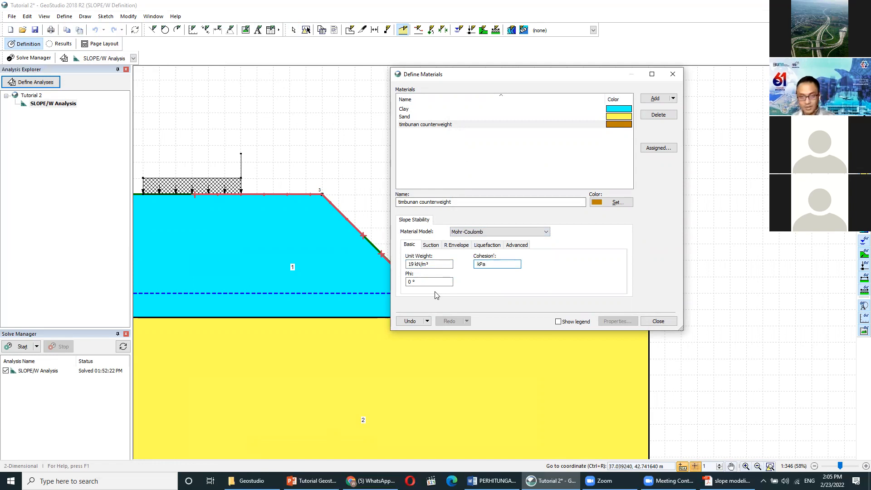
pyautogui.write('25')
pyautogui.press('Tab')
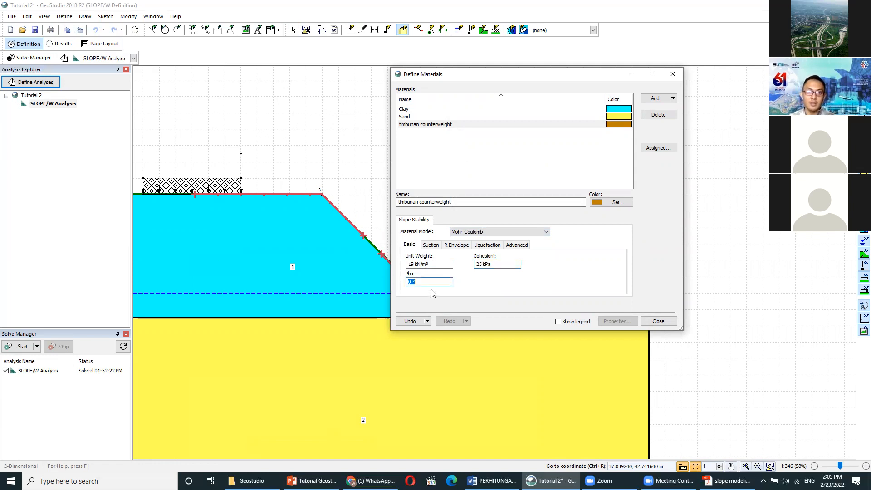
pyautogui.write('5')
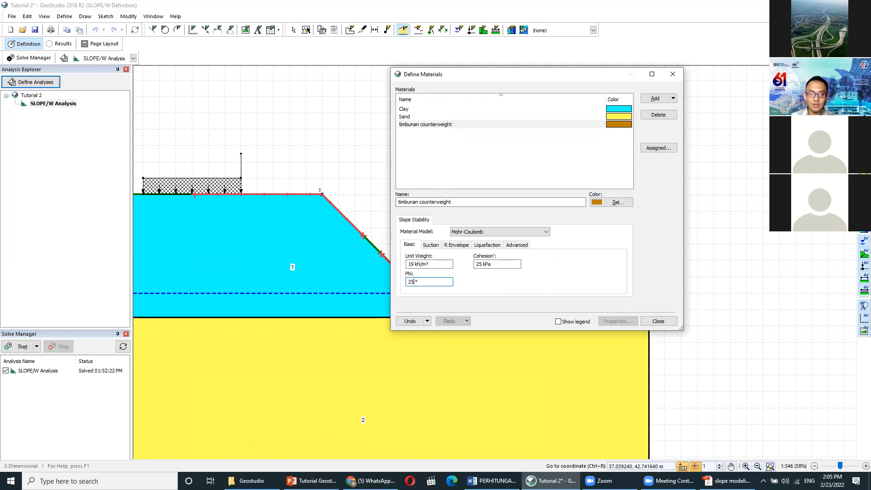
pyautogui.click(660, 322)
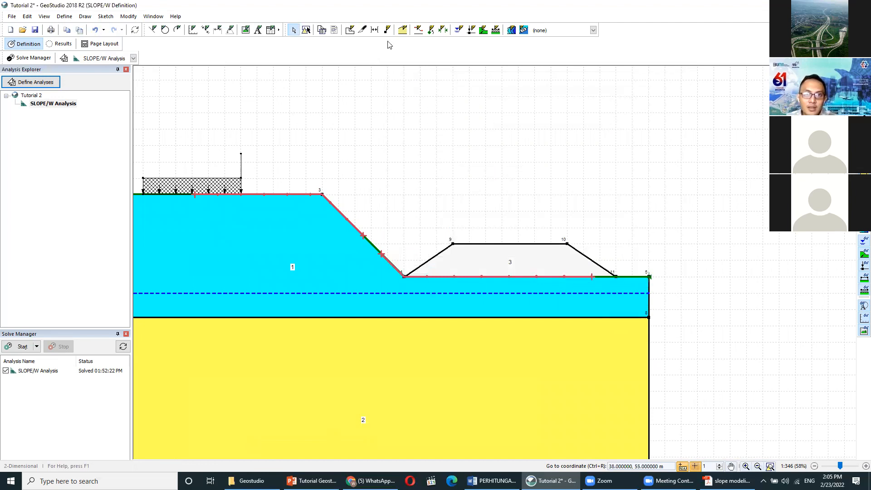
# Step: Assign the timbunan counterweight material to the berm region at the slope toe and finish material assignment
pyautogui.click(403, 30)
pyautogui.click(580, 145)
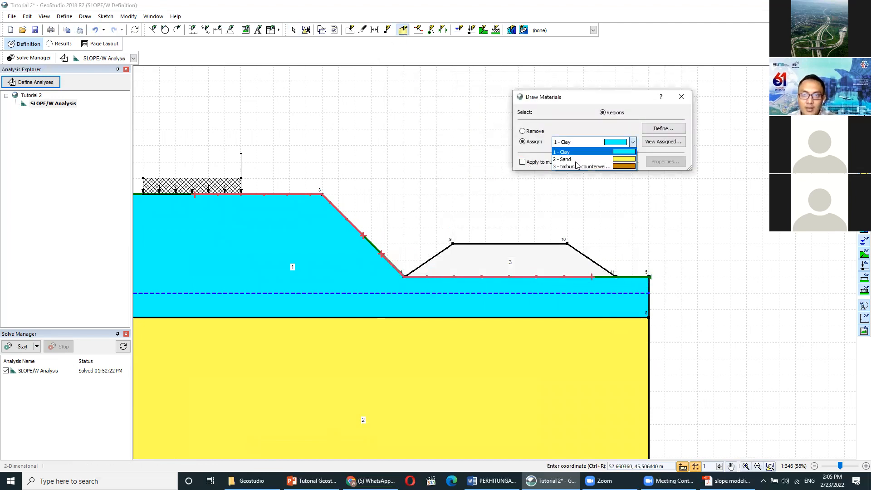
pyautogui.click(574, 163)
pyautogui.click(533, 264)
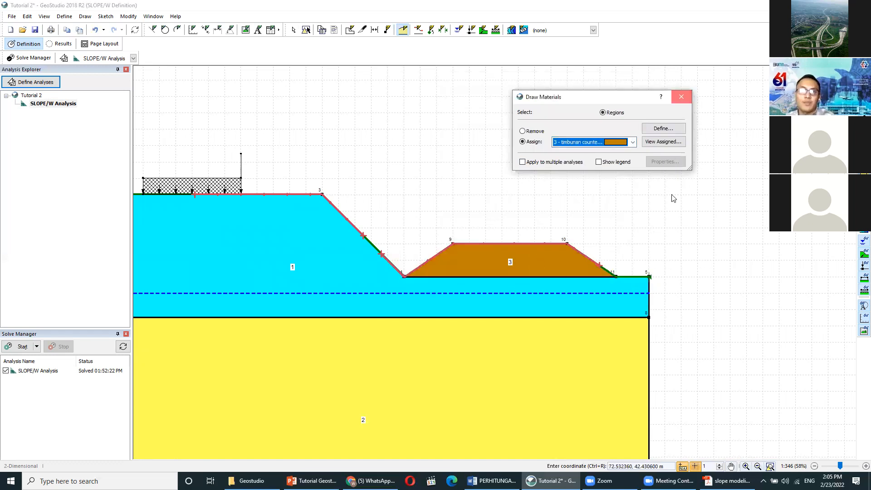
pyautogui.click(681, 97)
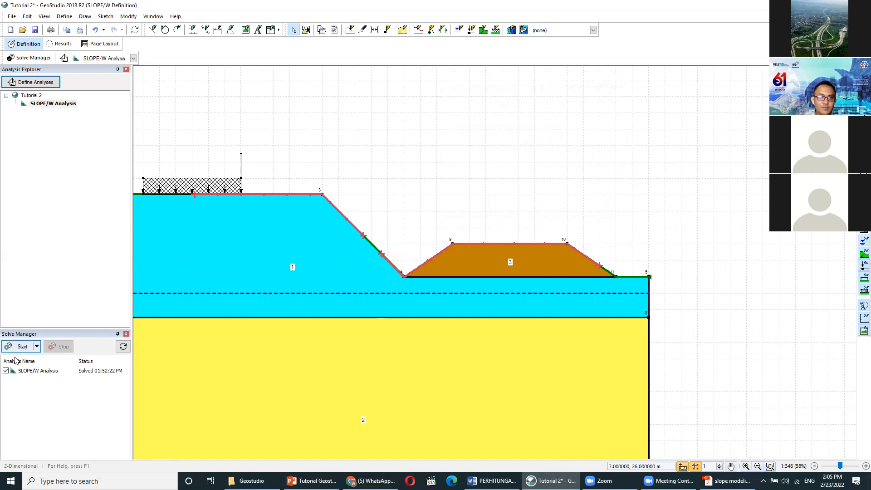
# Step: Solve the SLOPE/W analysis and select slip surface 406, the first entry among the valid slip surfaces
pyautogui.moveTo(365, 177); pyautogui.dragTo(451, 153)
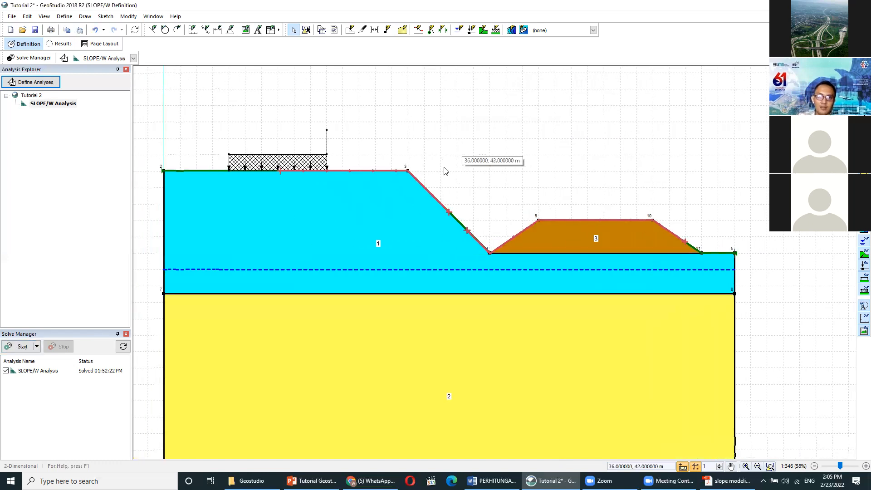
pyautogui.click(14, 348)
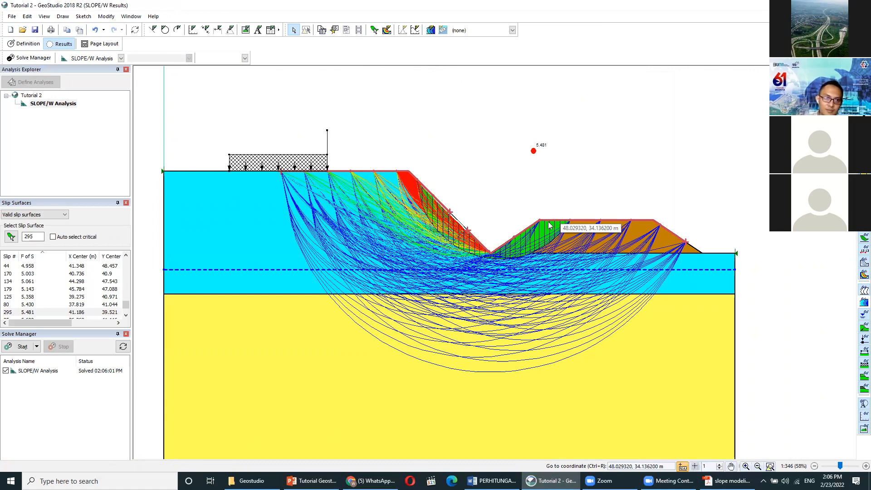
pyautogui.scroll(10, 50, 286)
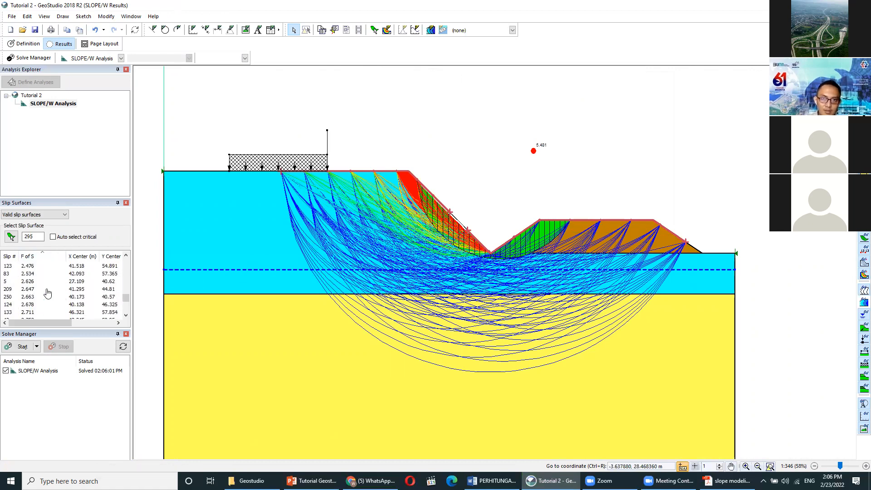
pyautogui.scroll(10, 56, 302)
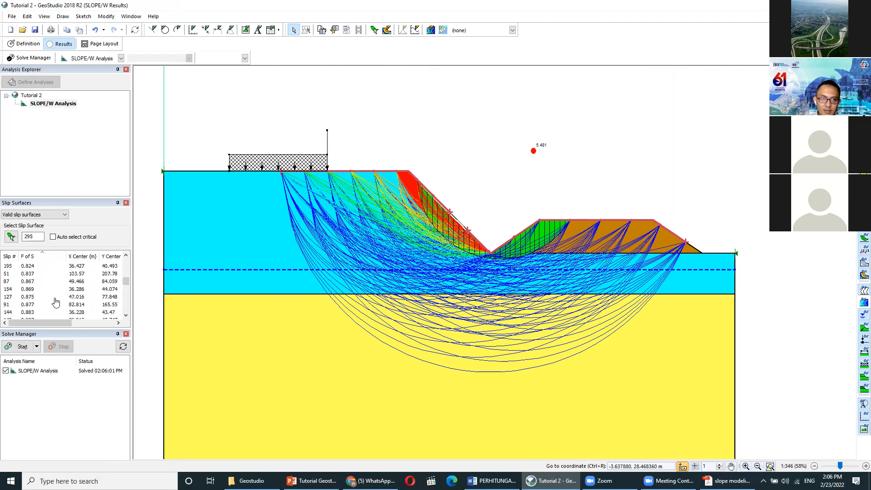
pyautogui.scroll(10, 56, 302)
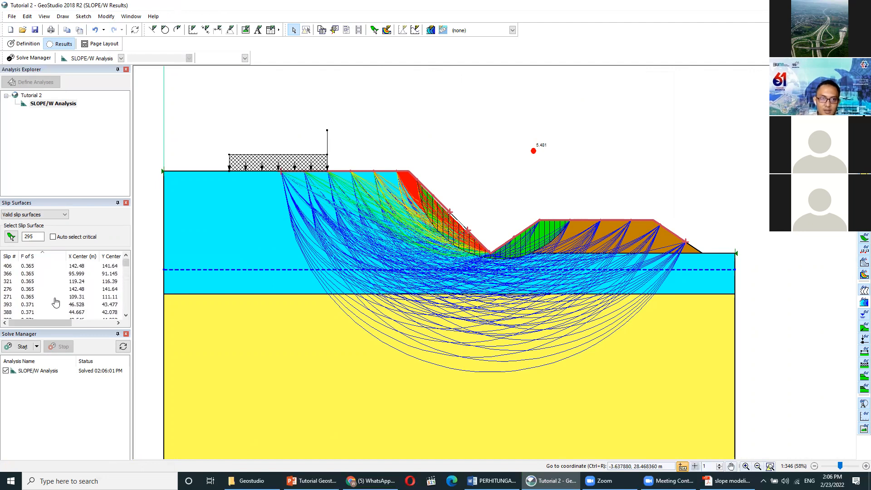
pyautogui.click(47, 266)
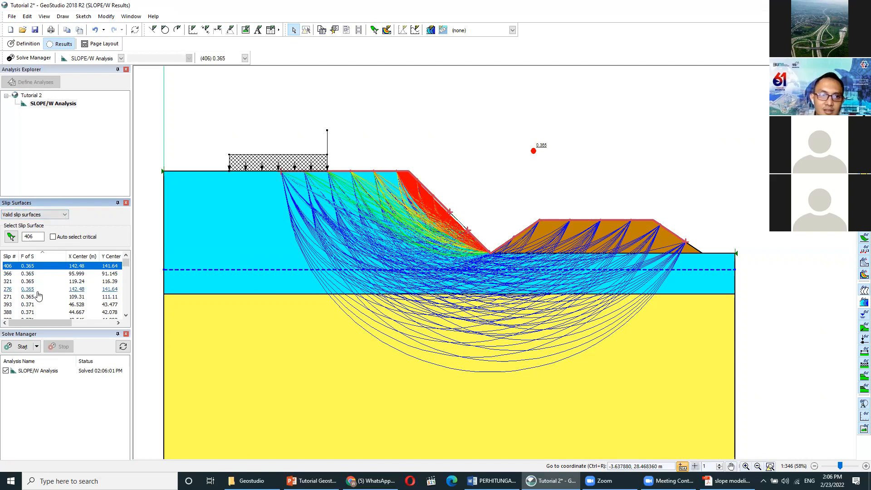
# Step: Examine the slip surface filter options and inspect the slip surfaces along the slope face up close
pyautogui.scroll(-3, 38, 291)
pyautogui.click(65, 216)
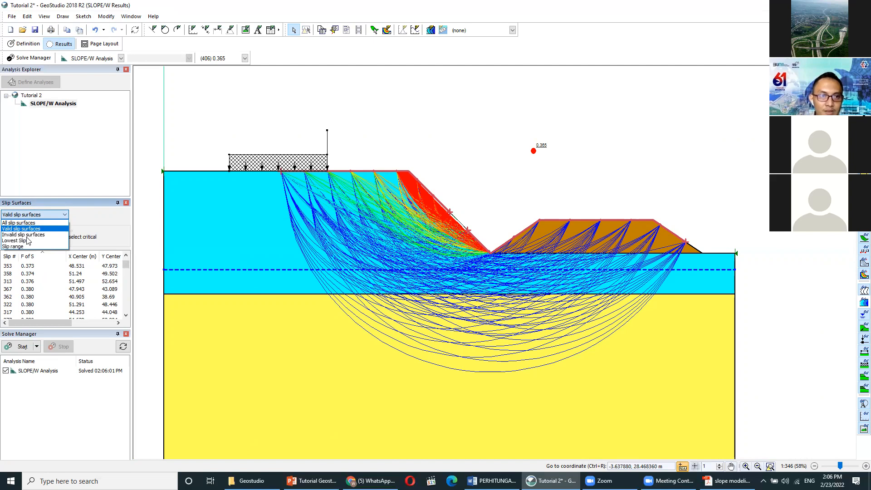
pyautogui.click(512, 180)
pyautogui.scroll(1, 451, 203)
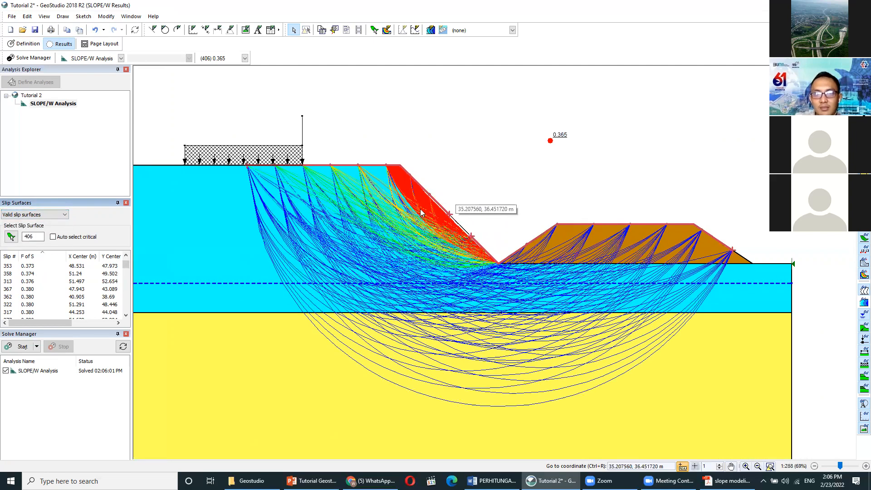
pyautogui.scroll(1, 434, 204)
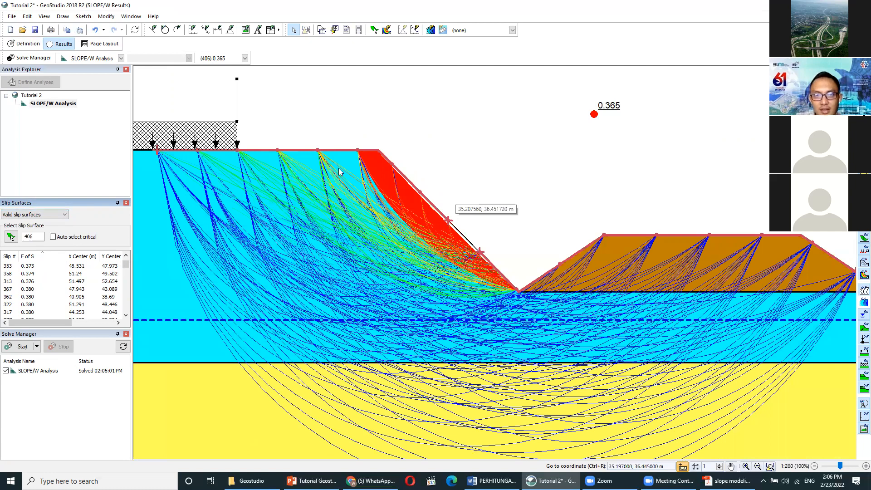
pyautogui.scroll(1, 338, 184)
pyautogui.scroll(-3, 331, 177)
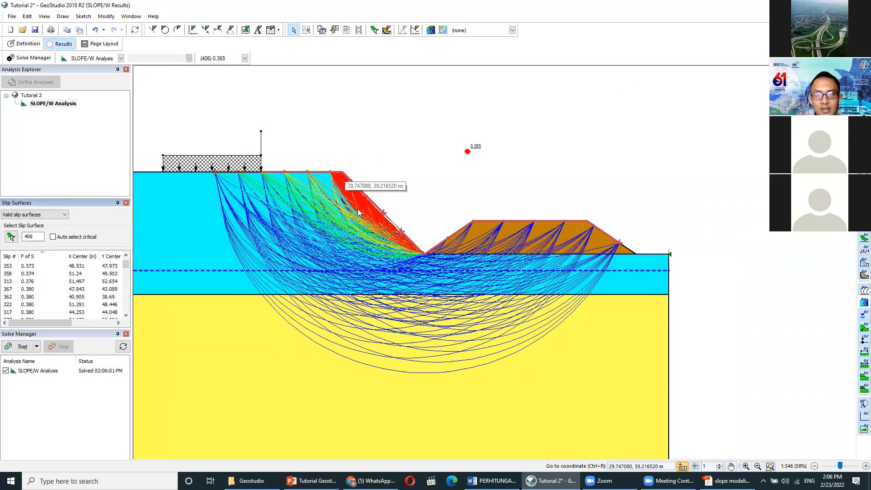
# Step: View further low-factor slip surfaces from the list, including 321 and 271
pyautogui.click(27, 274)
pyautogui.scroll(2, 34, 284)
pyautogui.click(34, 281)
pyautogui.click(34, 297)
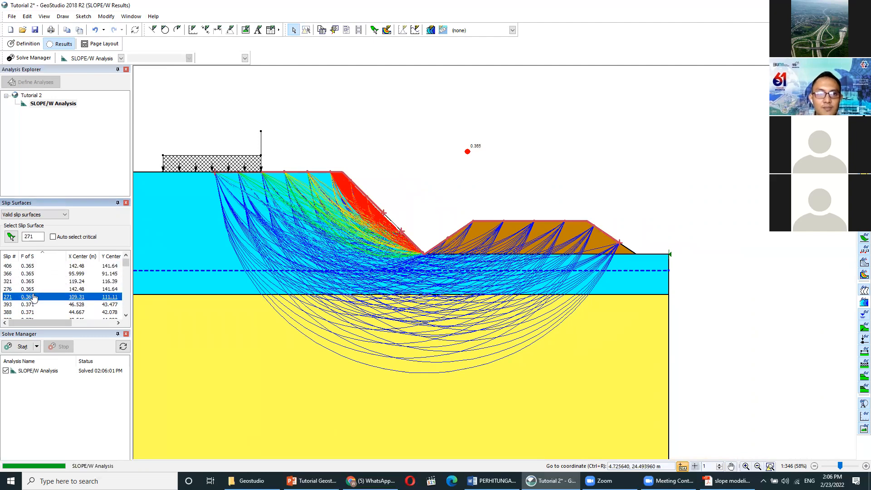
# Step: Limit the displayed slip surfaces to the 20 lowest and enable automatic selection of the critical one
pyautogui.click(65, 214)
pyautogui.click(18, 241)
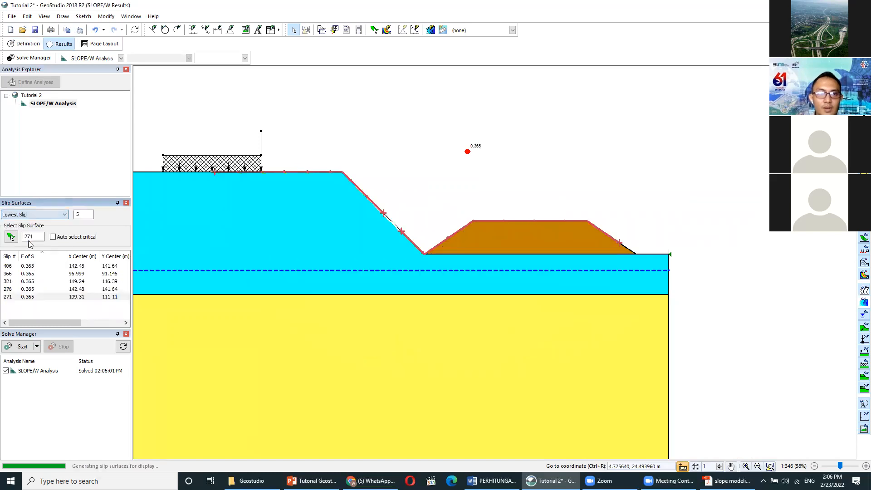
pyautogui.doubleClick(84, 215)
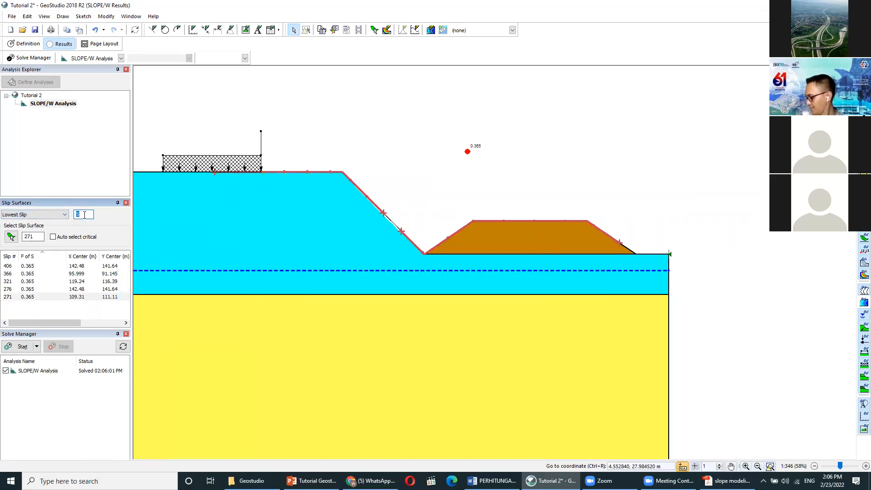
pyautogui.write('20')
pyautogui.press('Return')
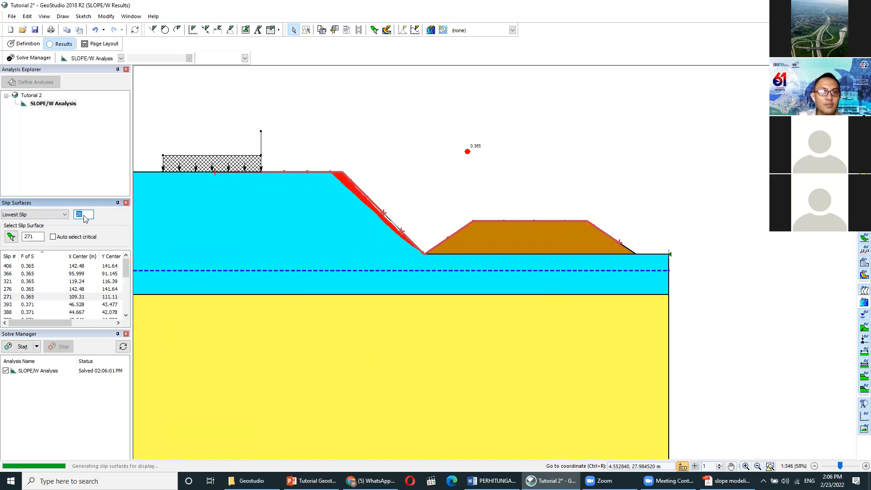
pyautogui.scroll(-4, 107, 293)
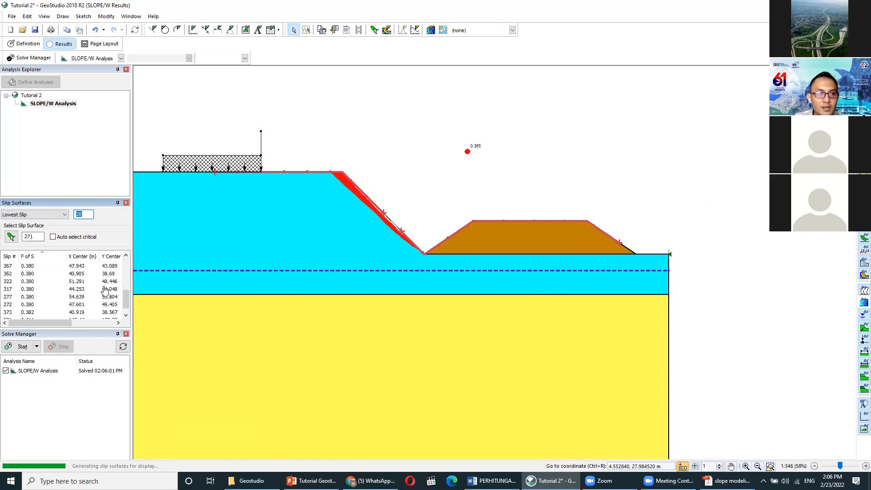
pyautogui.click(53, 237)
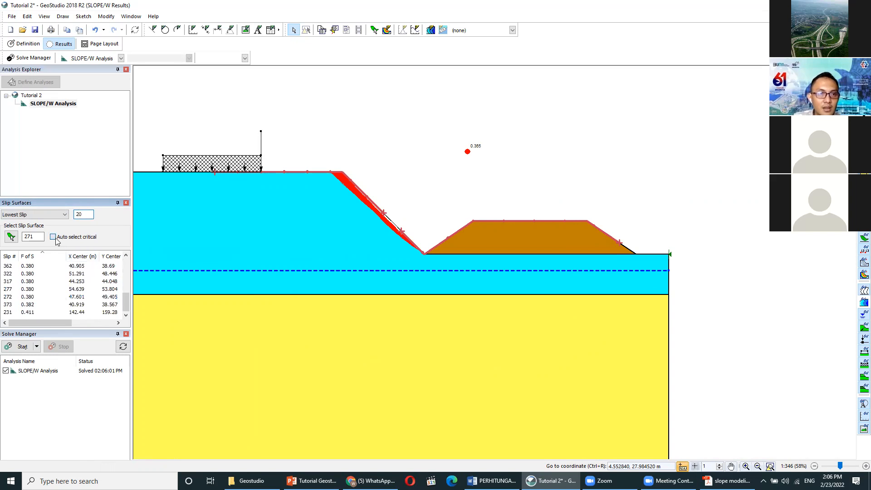
pyautogui.scroll(-4, 100, 284)
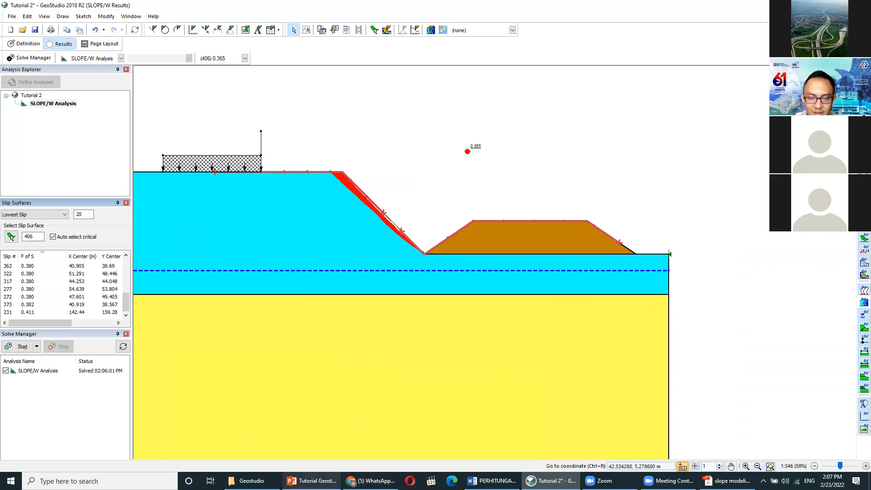
# Step: Switch to the PowerPoint tutorial and review slide 16 on adding loads to the slope
pyautogui.click(311, 481)
pyautogui.scroll(-3, 90, 295)
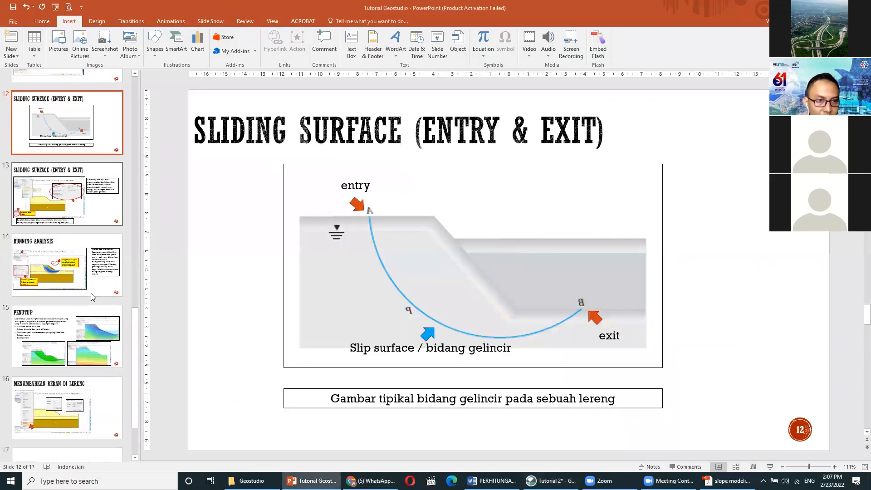
pyautogui.click(99, 350)
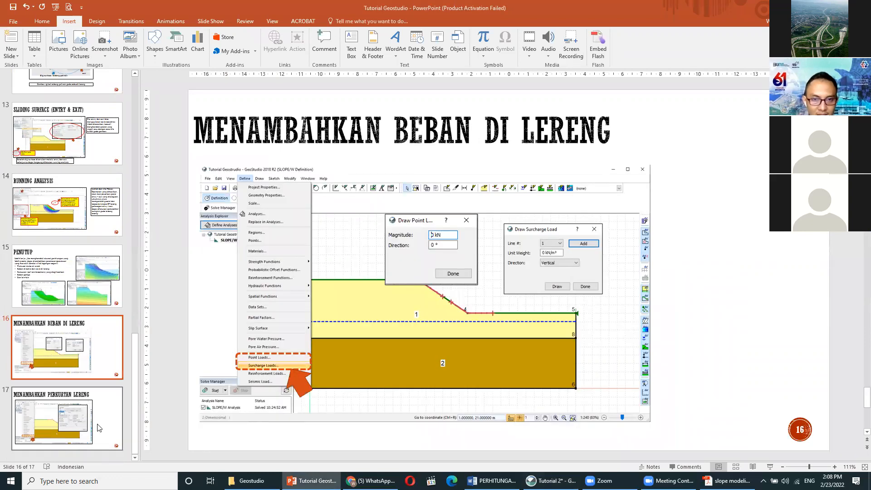
pyautogui.press('Down')
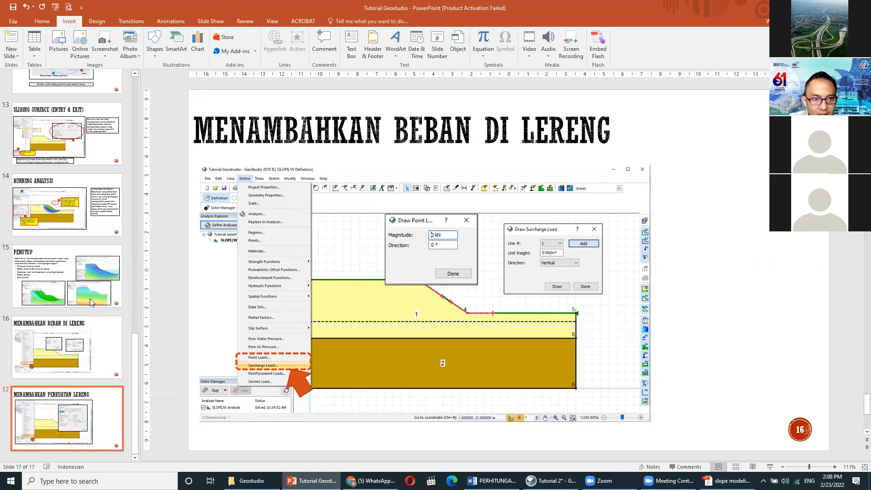
pyautogui.press('Up')
pyautogui.click(288, 356)
pyautogui.click(288, 356)
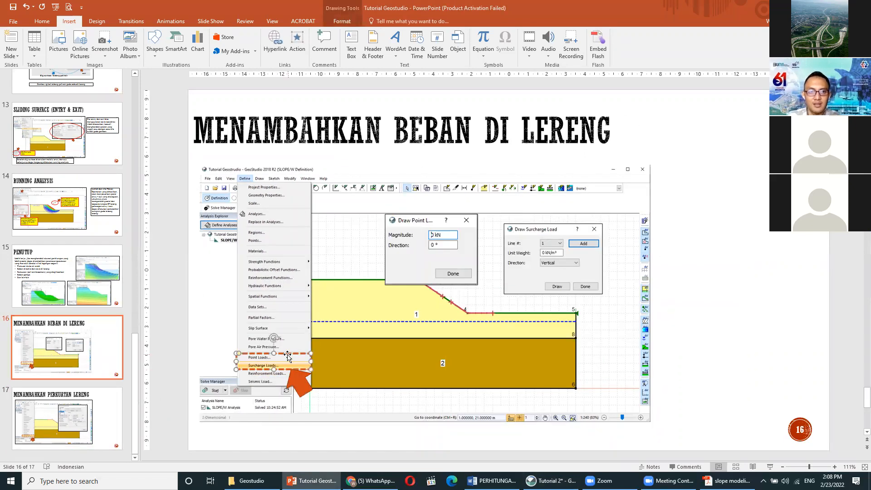
# Step: Review the earlier tutorial slides from the closing slide back through slip surfaces and soil properties to the geometry drawing principles
pyautogui.click(63, 266)
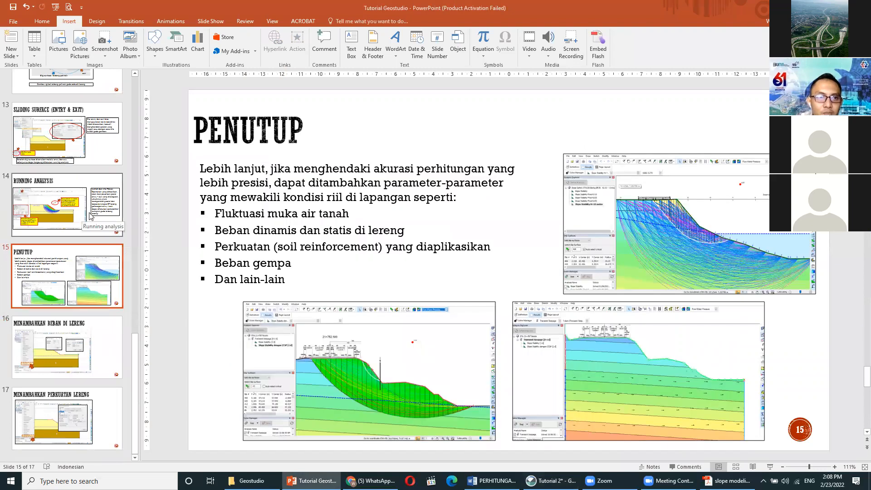
pyautogui.click(96, 199)
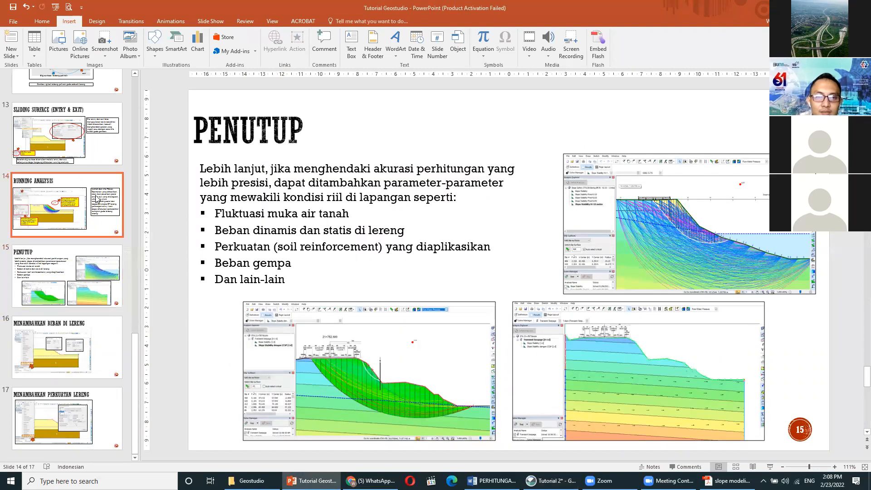
pyautogui.scroll(1, 96, 200)
pyautogui.click(93, 161)
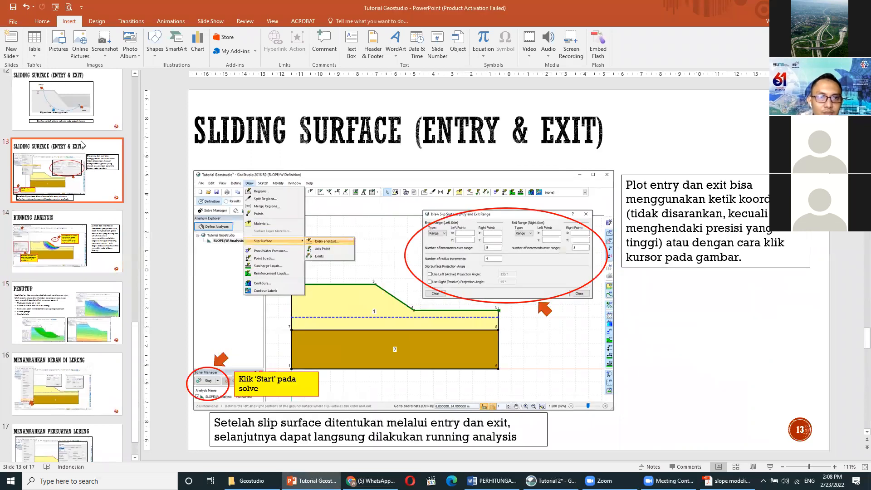
pyautogui.scroll(3, 68, 182)
pyautogui.click(66, 186)
pyautogui.scroll(3, 86, 131)
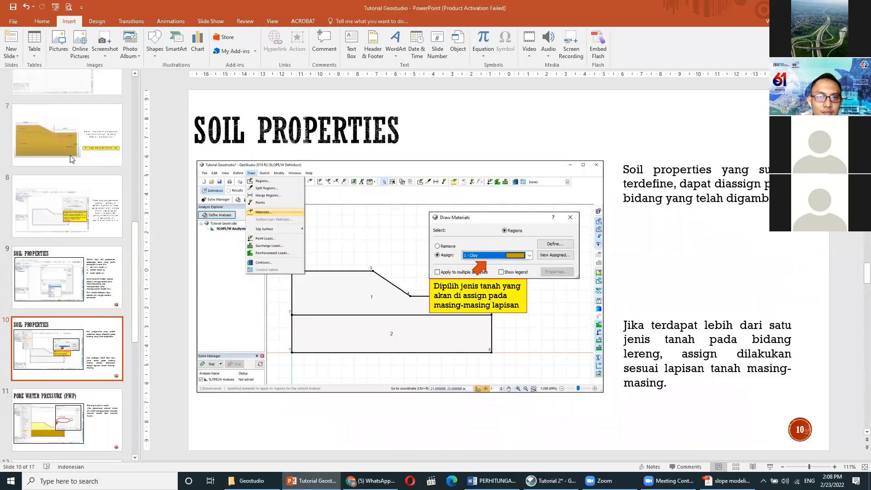
pyautogui.click(67, 145)
pyautogui.scroll(3, 67, 226)
pyautogui.click(68, 154)
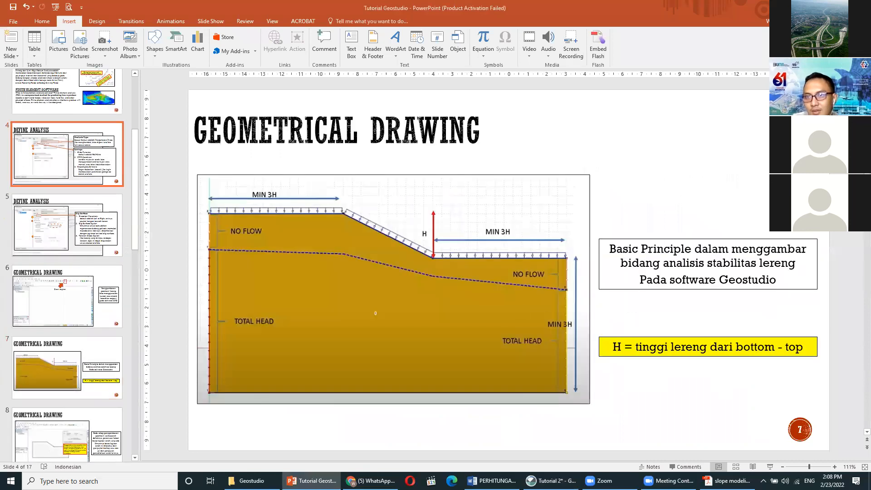
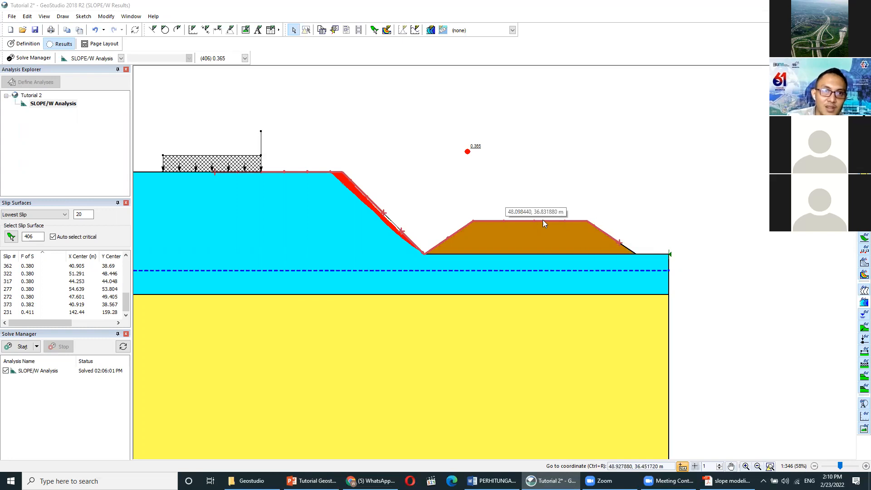
# Step: Return to the GeoStudio model definition and open the pore water pressure settings, placing the dialog clear of the slope
pyautogui.click(24, 44)
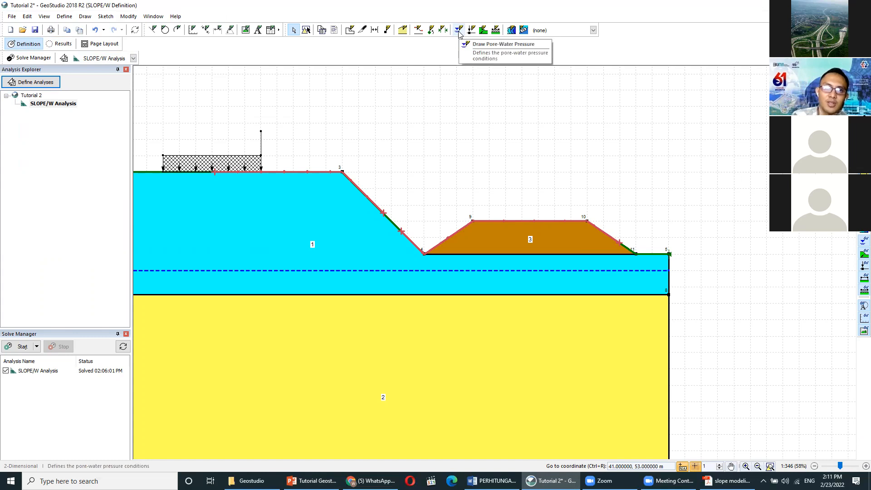
pyautogui.click(65, 17)
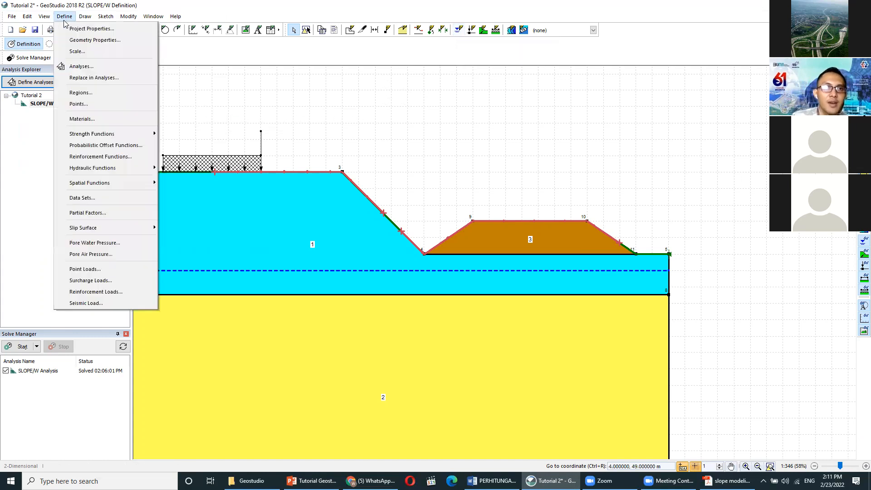
pyautogui.click(107, 248)
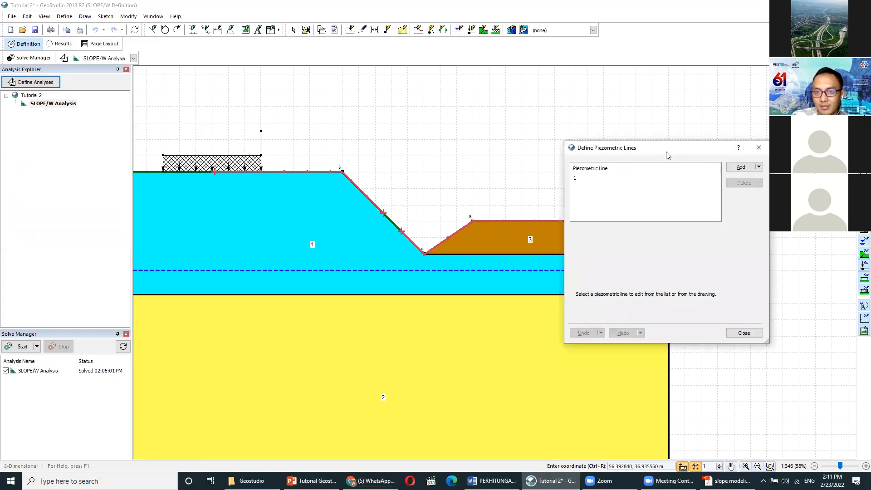
pyautogui.moveTo(668, 156); pyautogui.dragTo(761, 234)
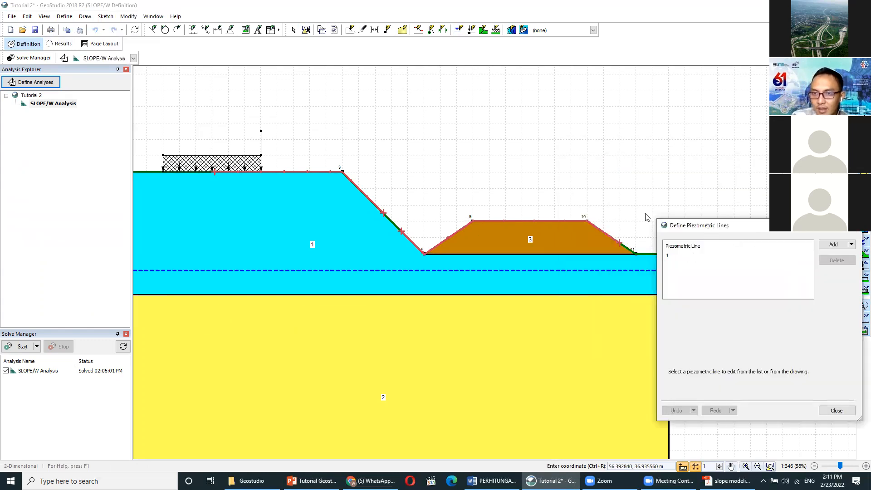
pyautogui.moveTo(708, 228); pyautogui.dragTo(645, 214)
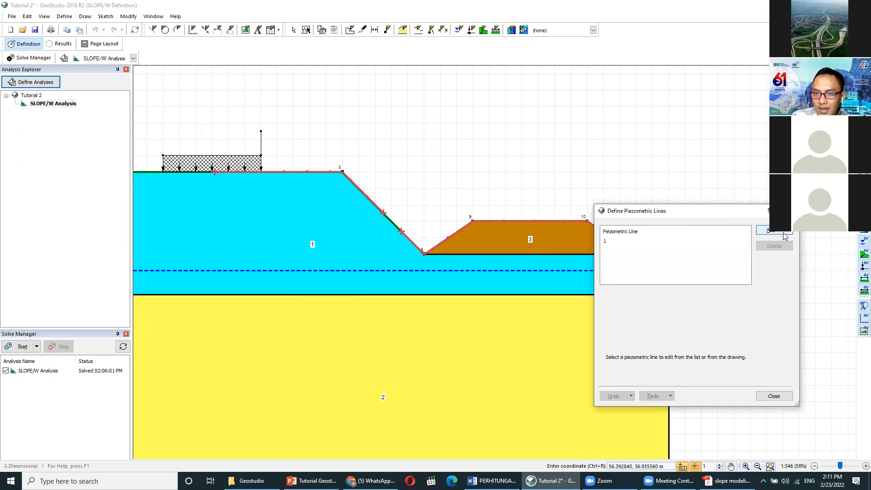
# Step: Add a second piezometric line and delete it again
pyautogui.click(780, 233)
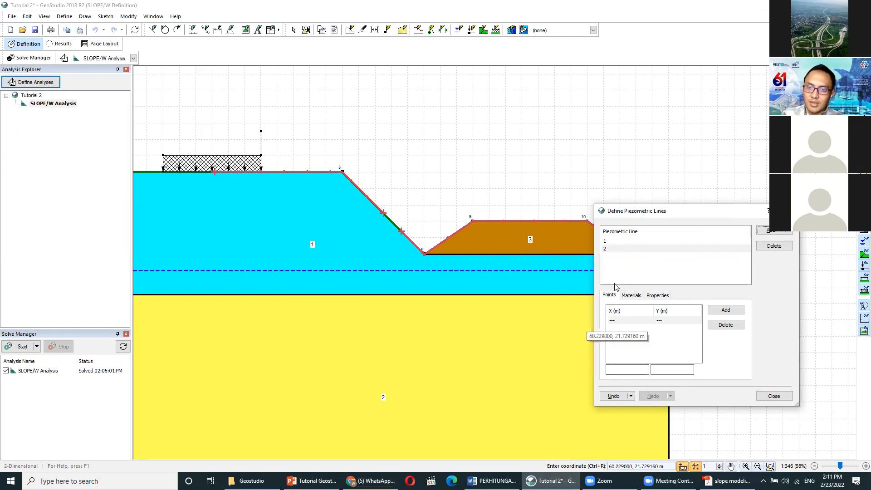
pyautogui.click(626, 249)
pyautogui.click(772, 246)
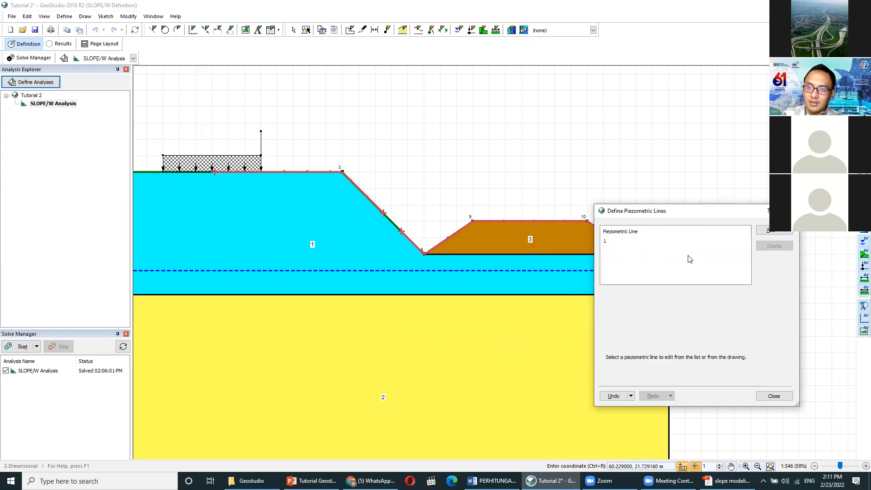
# Step: Inspect the points of piezometric line 1 against the whole slope model and close the piezometric line definitions
pyautogui.click(662, 245)
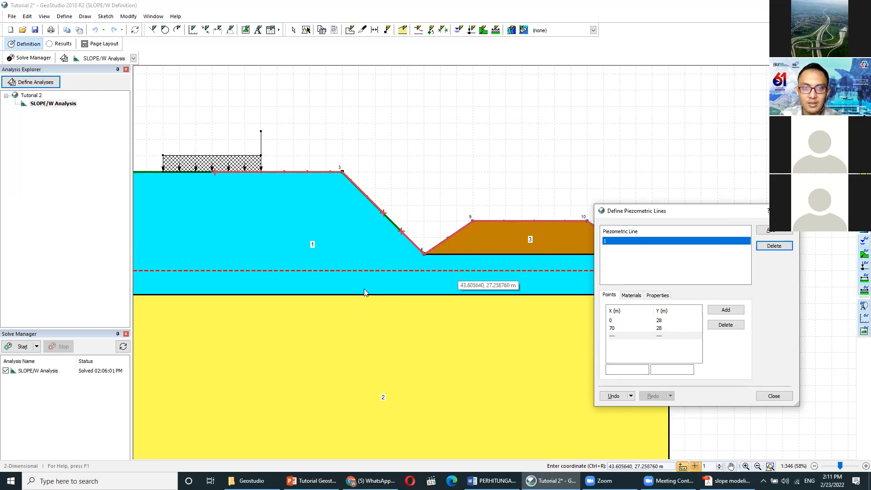
pyautogui.scroll(-2, 352, 294)
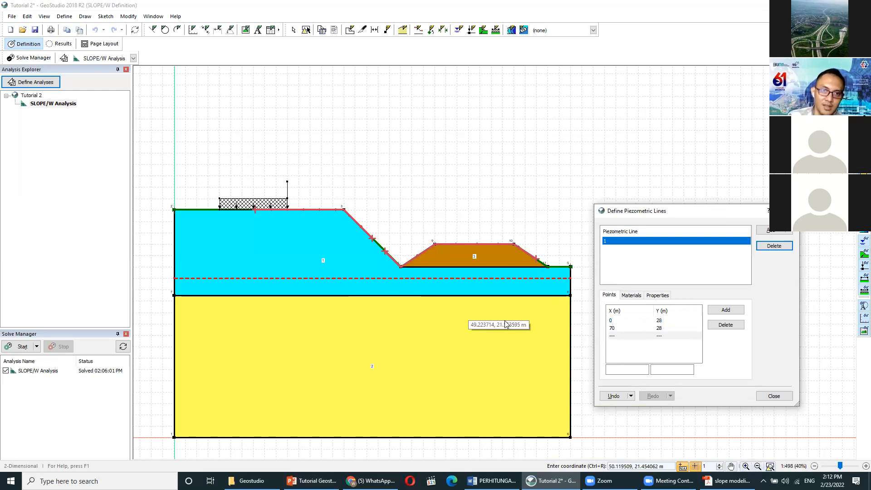
pyautogui.scroll(3, 246, 191)
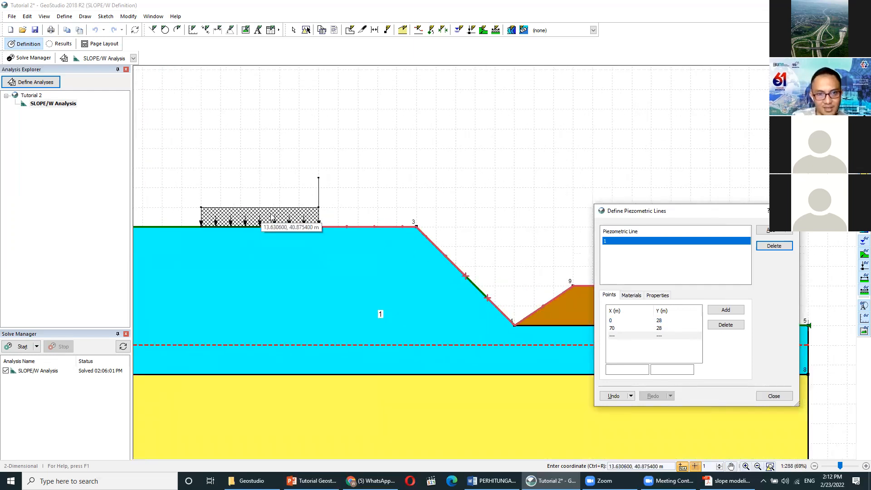
pyautogui.click(319, 187)
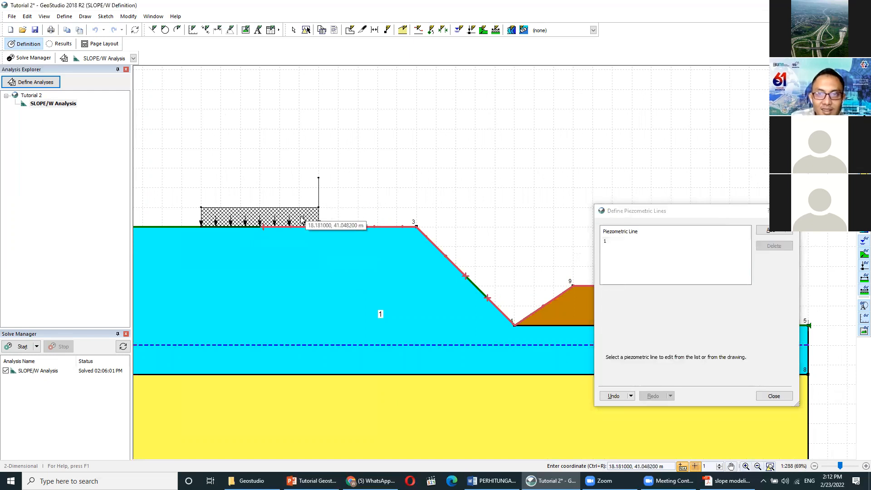
pyautogui.click(789, 211)
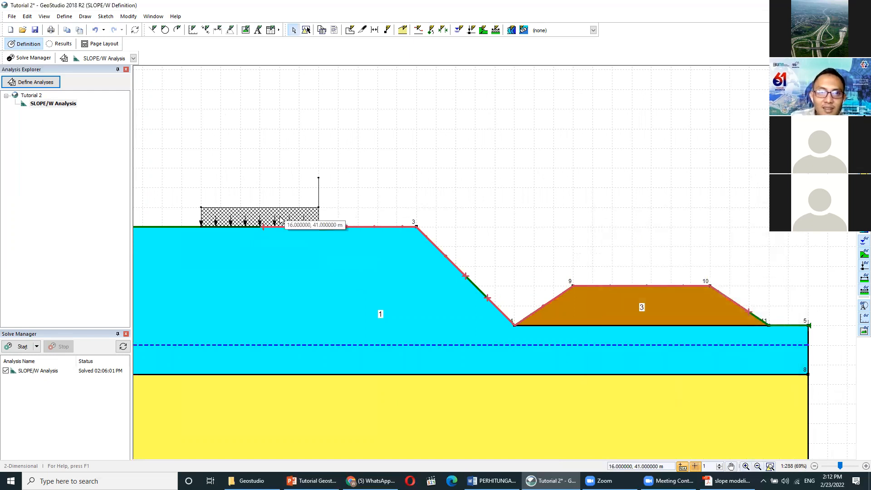
pyautogui.click(350, 30)
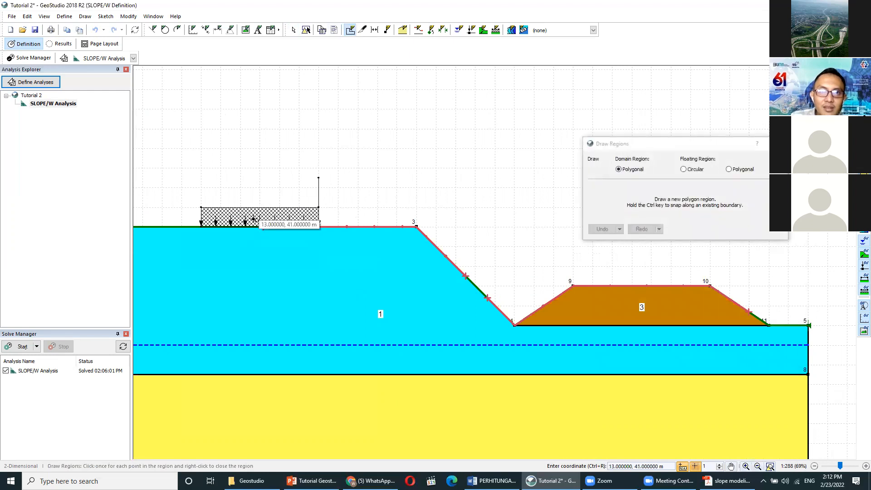
pyautogui.click(780, 143)
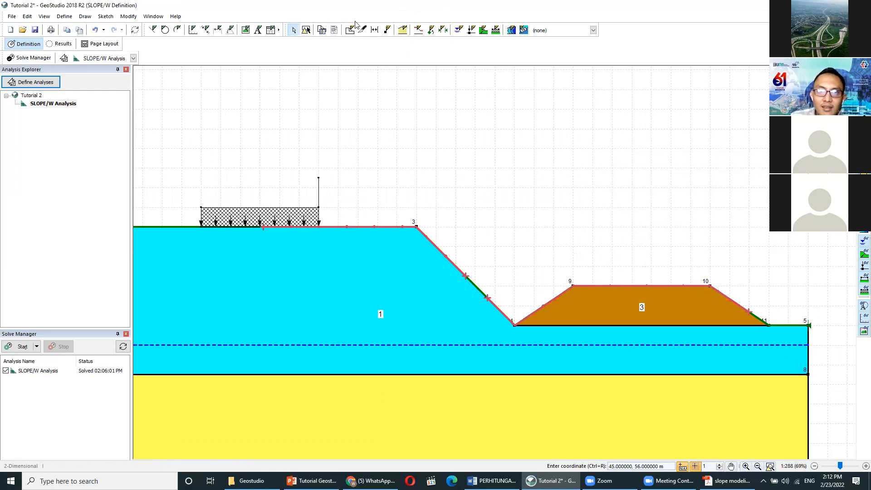
pyautogui.click(306, 30)
pyautogui.click(297, 216)
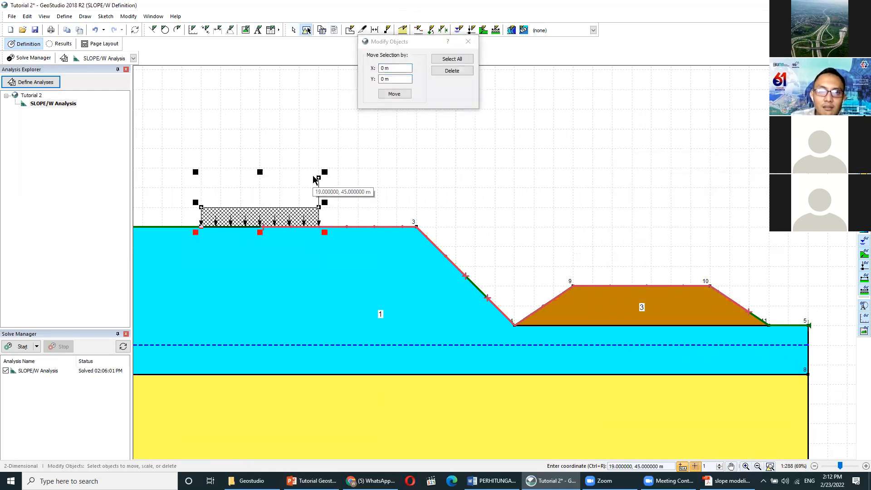
pyautogui.click(466, 42)
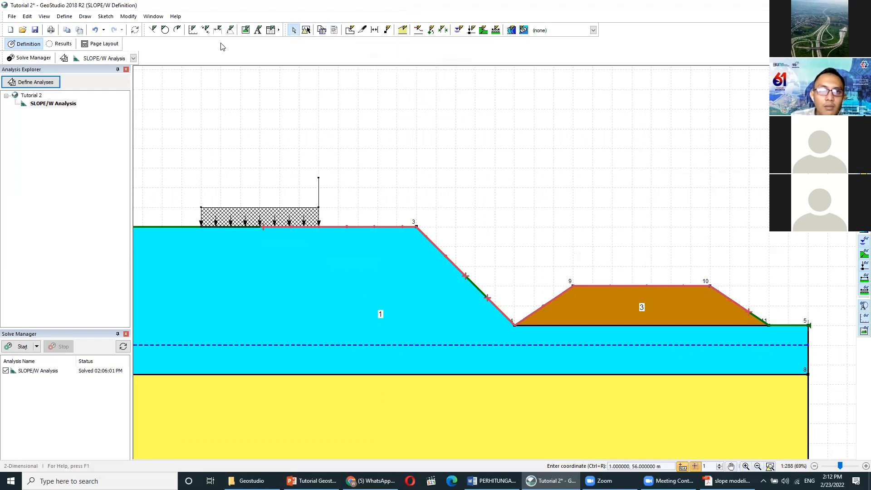
# Step: Set the Y coordinate of surcharge load 1's last point, at X 20 m, to 43 m
pyautogui.click(64, 16)
pyautogui.click(128, 280)
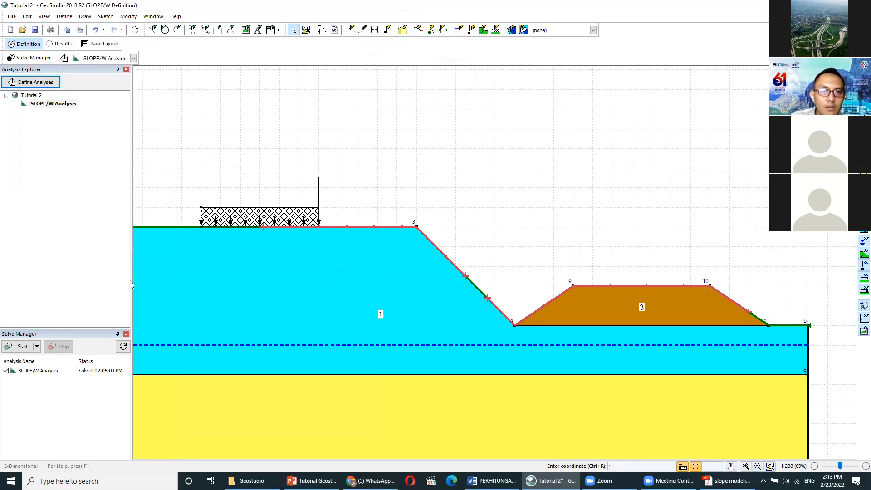
pyautogui.click(588, 104)
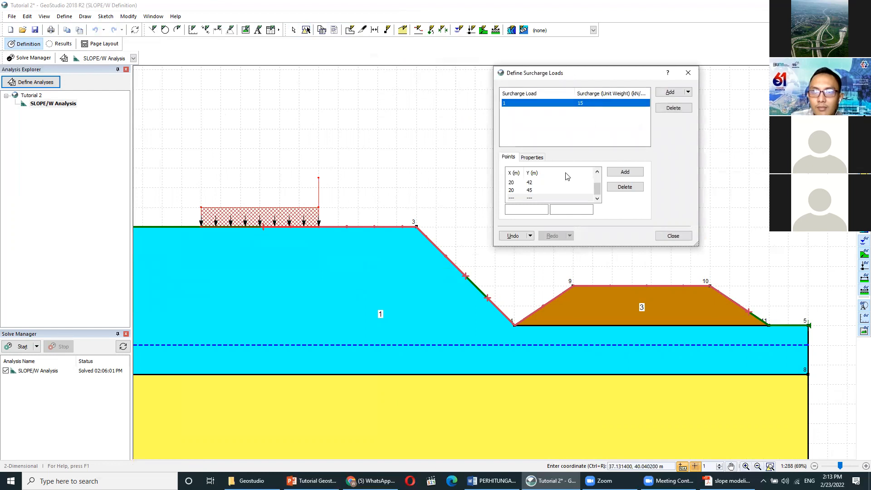
pyautogui.click(549, 190)
pyautogui.click(555, 209)
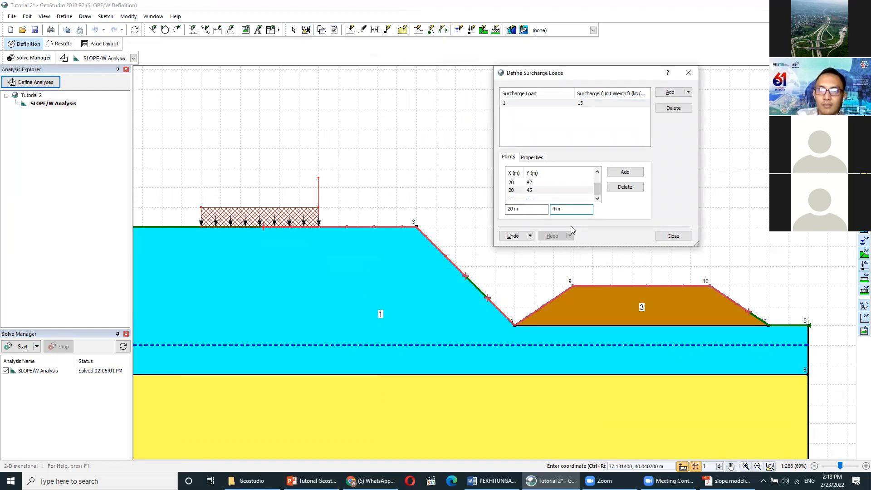
pyautogui.write('3')
pyautogui.press('Return')
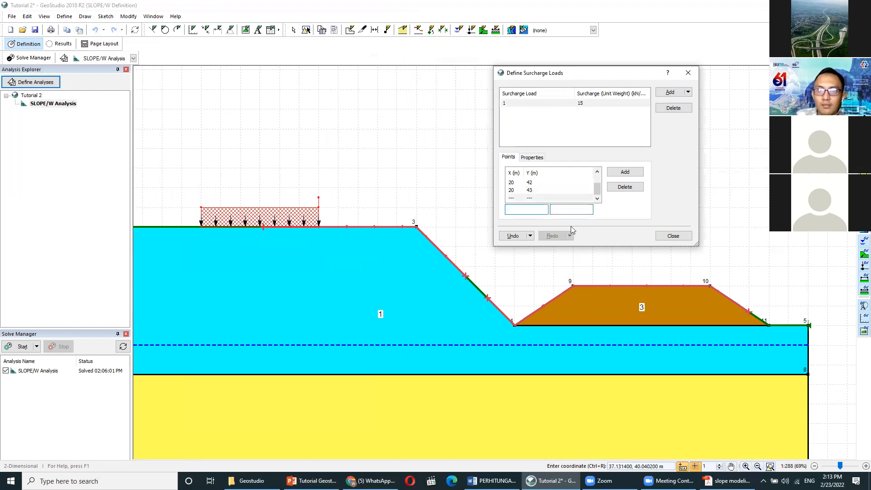
# Step: Try to set the surcharge load's last point to a Y coordinate of 42 m and close the load definitions
pyautogui.click(538, 190)
pyautogui.click(555, 209)
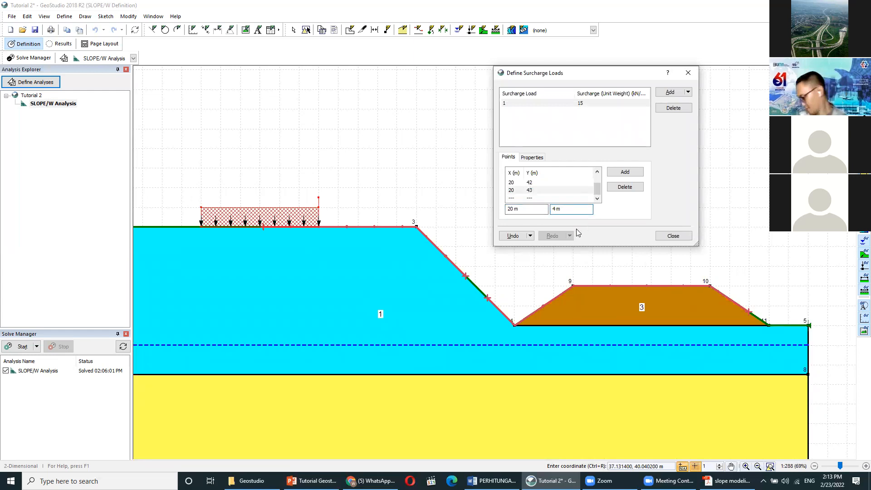
pyautogui.write('2')
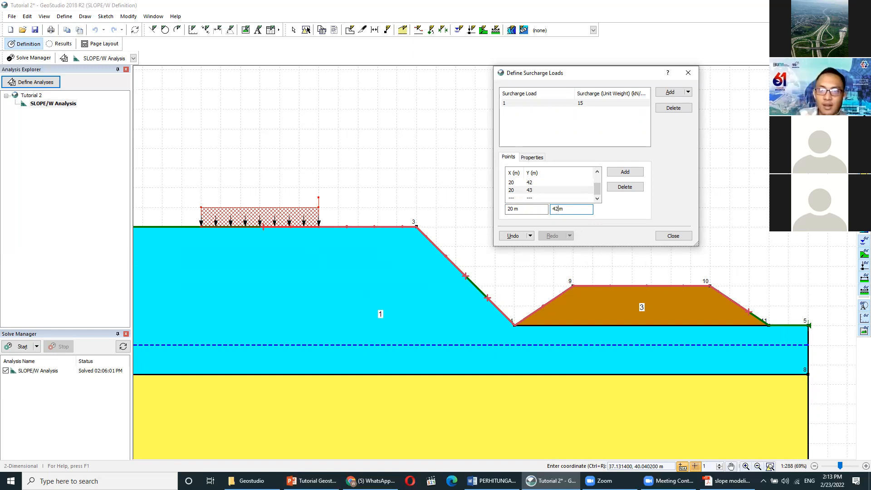
pyautogui.press('Return')
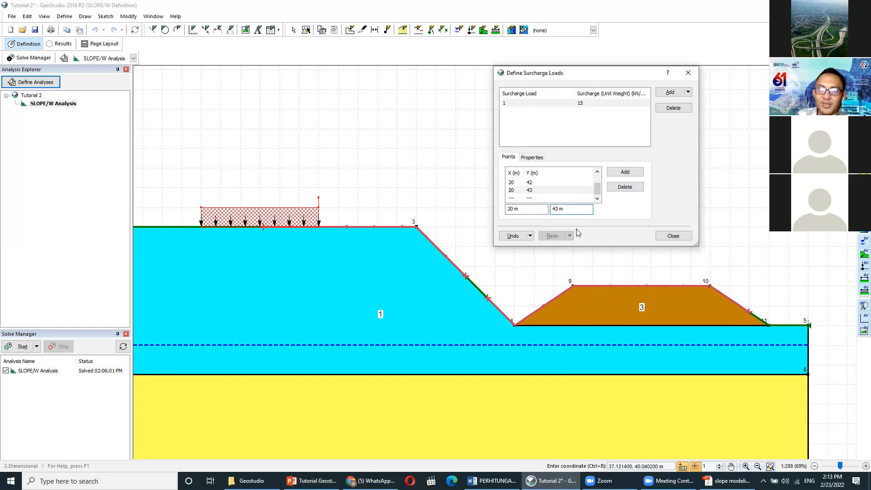
pyautogui.press('Return')
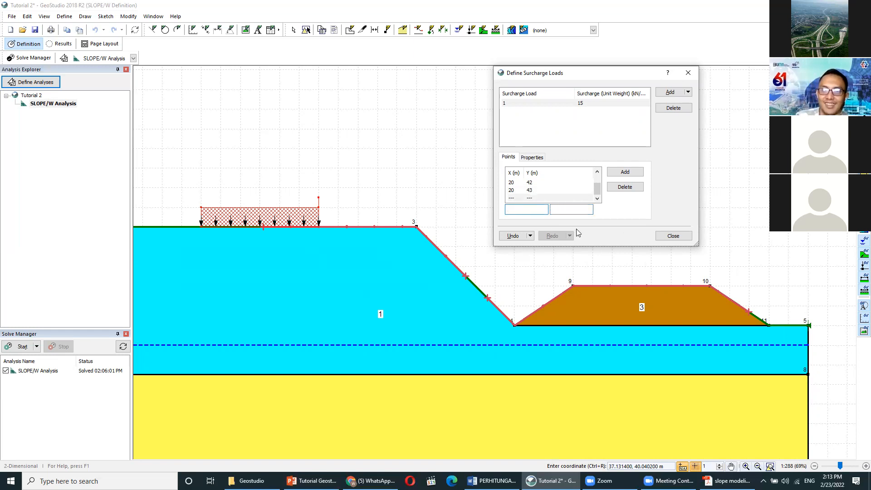
pyautogui.click(673, 235)
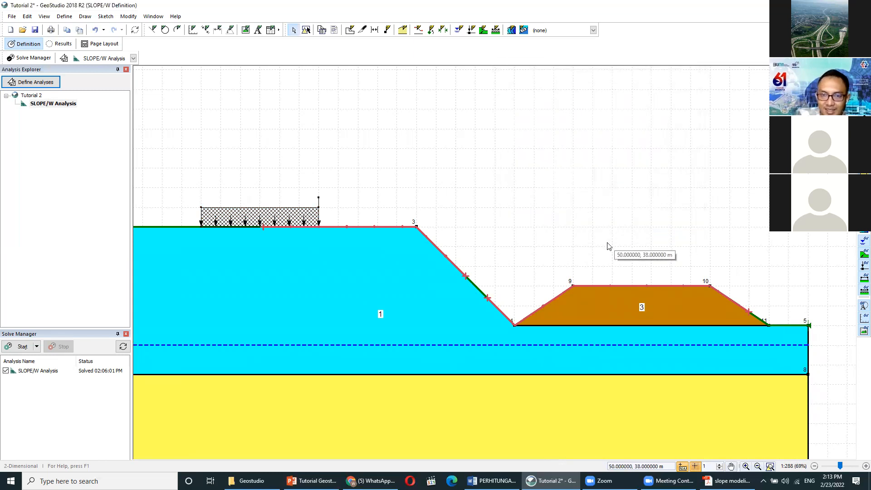
# Step: Open the reinforcement load definitions for the slope model and close them again
pyautogui.moveTo(496, 225); pyautogui.dragTo(411, 226)
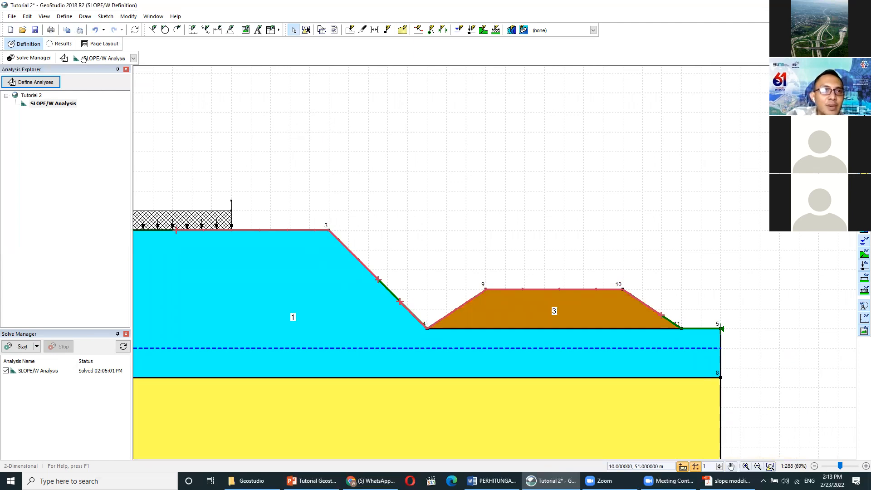
pyautogui.click(69, 17)
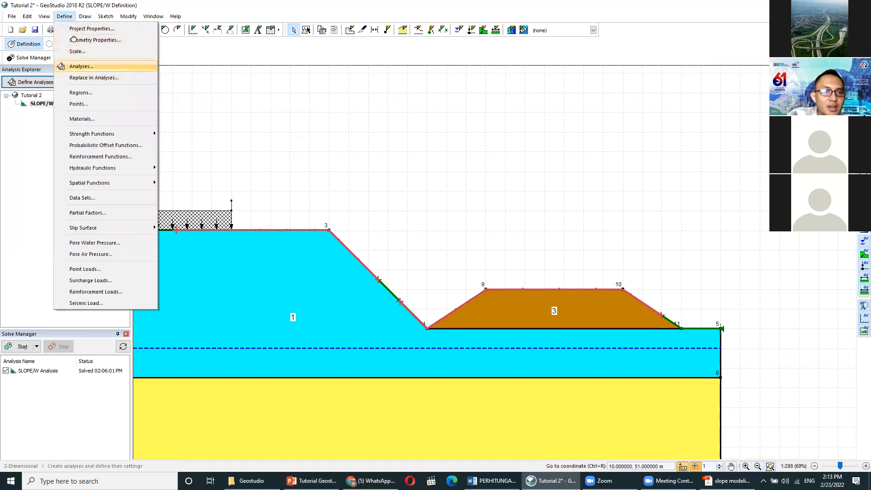
pyautogui.click(70, 16)
pyautogui.click(64, 14)
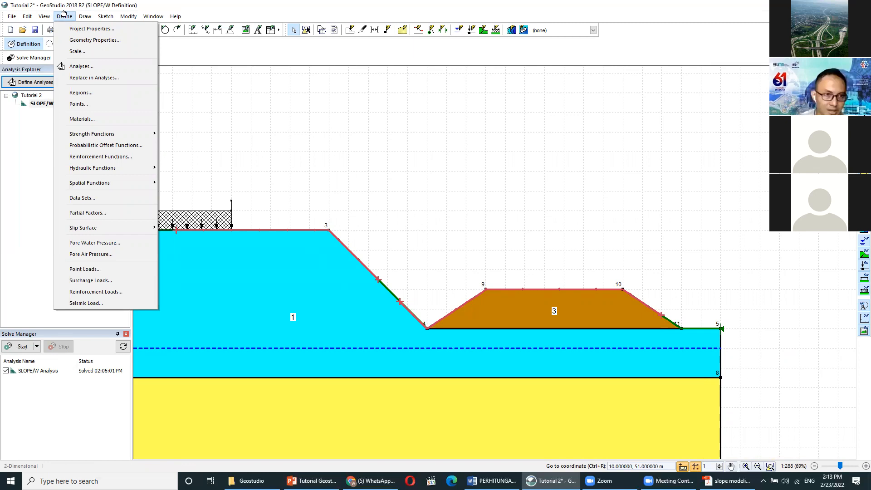
pyautogui.click(111, 291)
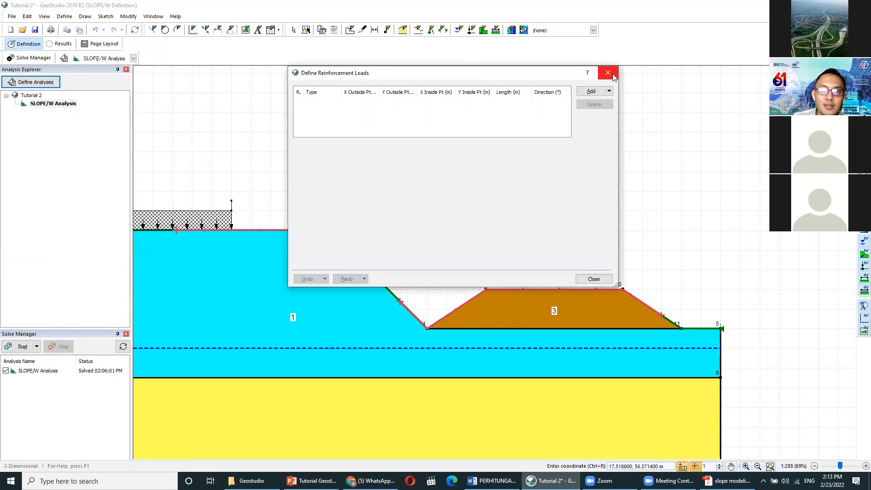
pyautogui.click(608, 73)
# Step: Try to add a reinforcement load of type Pile through the reinforcement load definitions
pyautogui.click(64, 17)
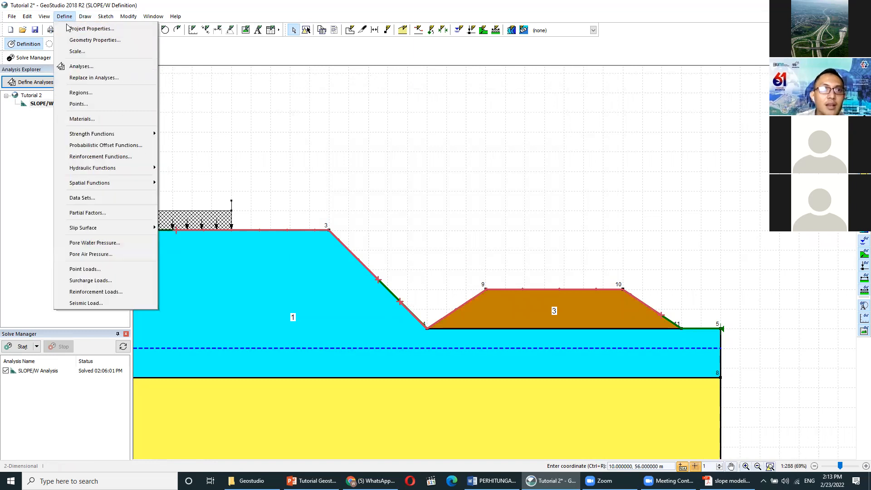
pyautogui.click(96, 292)
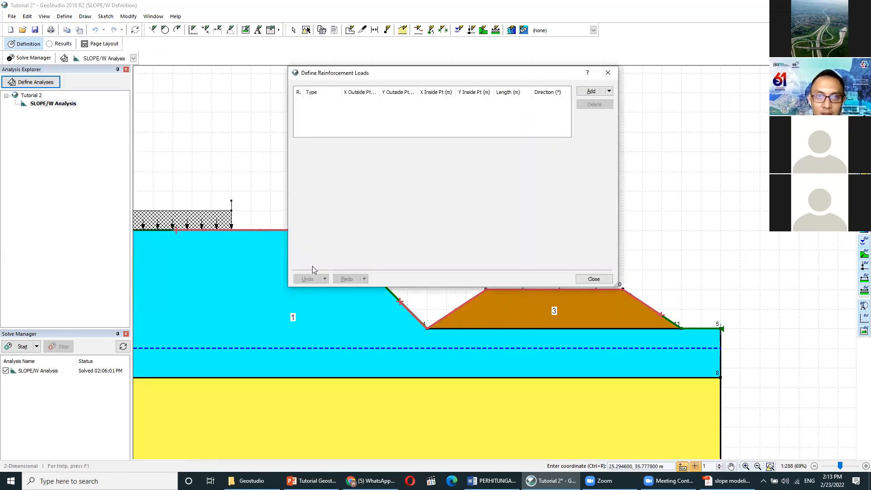
pyautogui.click(591, 91)
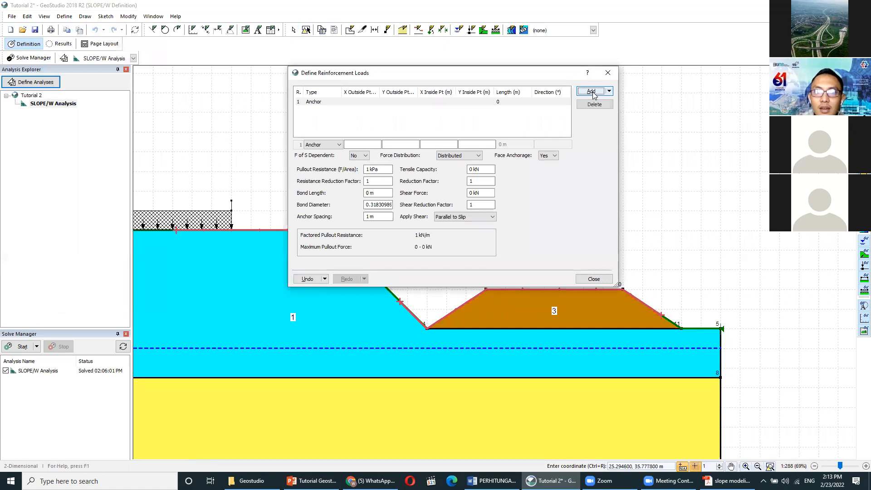
pyautogui.click(339, 145)
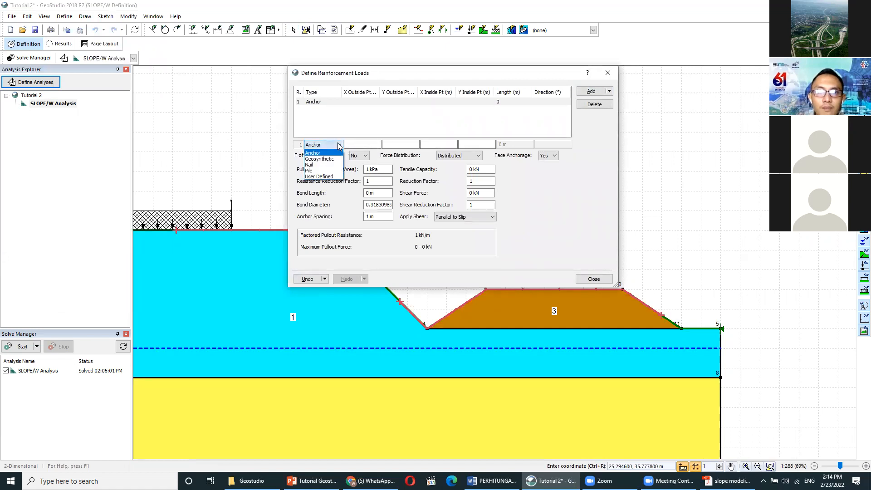
pyautogui.click(327, 171)
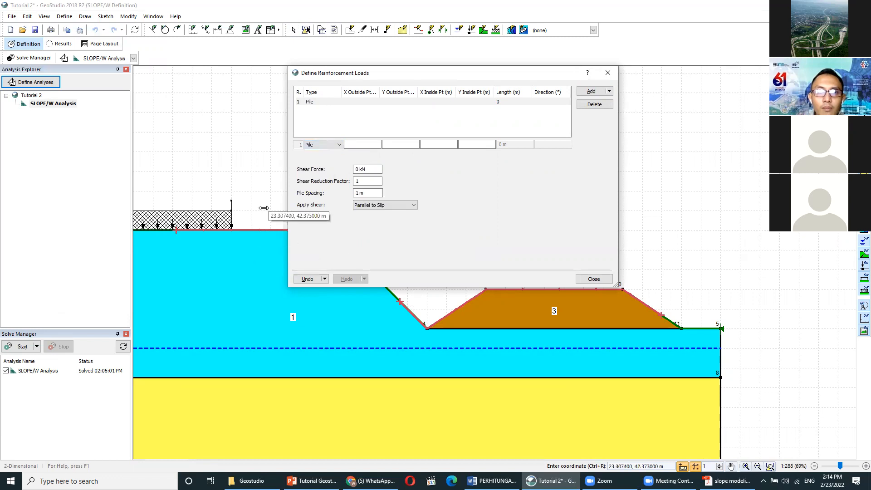
pyautogui.click(363, 144)
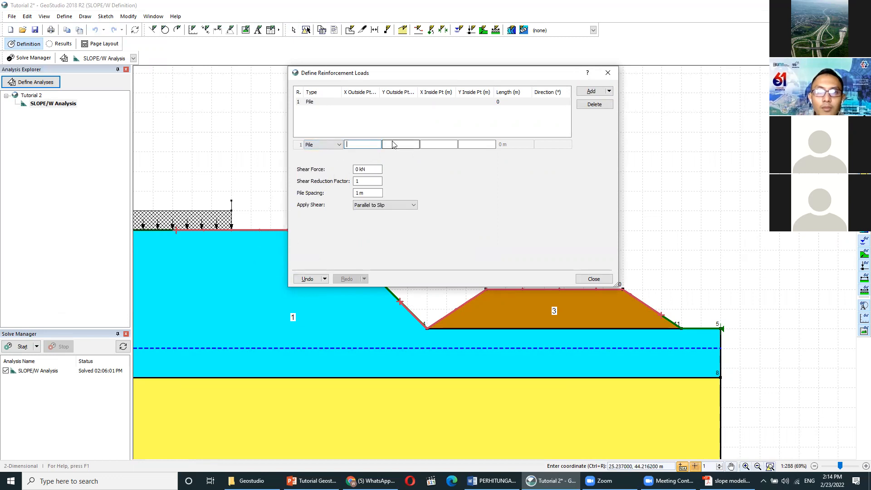
pyautogui.click(608, 73)
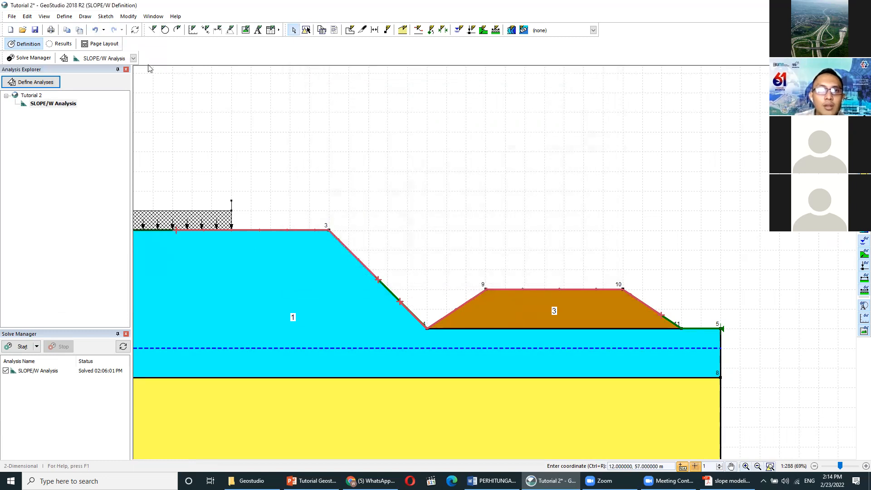
# Step: Start drawing a reinforcement load of type Pile with a shear force of 150 kN
pyautogui.click(84, 17)
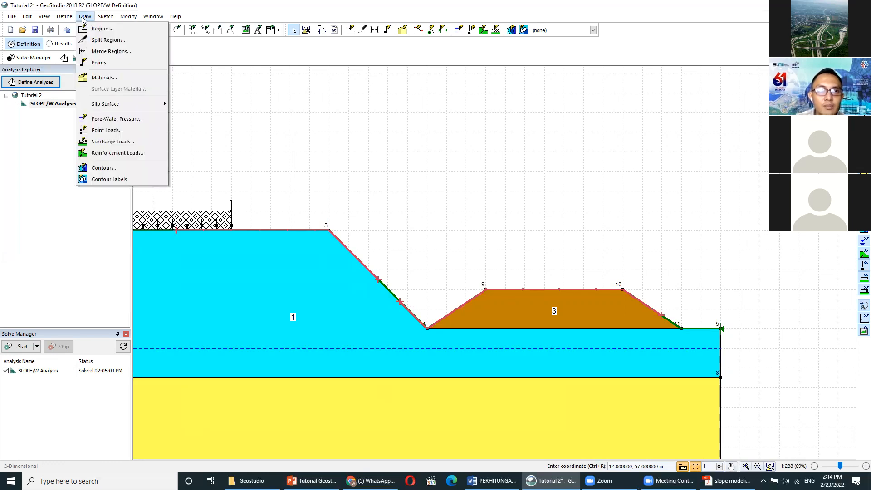
pyautogui.click(123, 154)
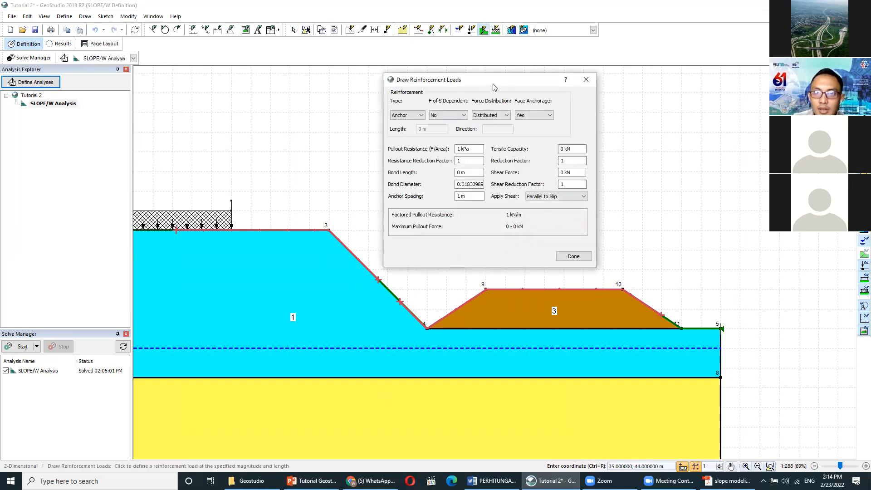
pyautogui.moveTo(495, 88); pyautogui.dragTo(610, 87)
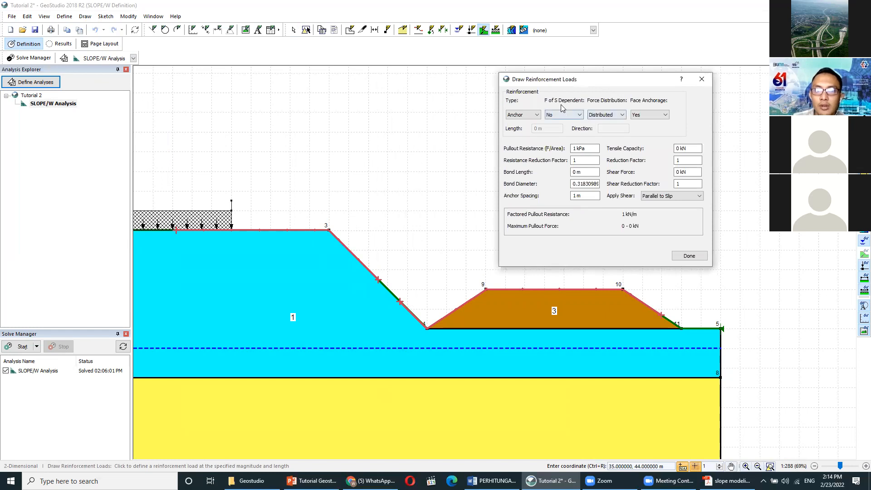
pyautogui.click(538, 118)
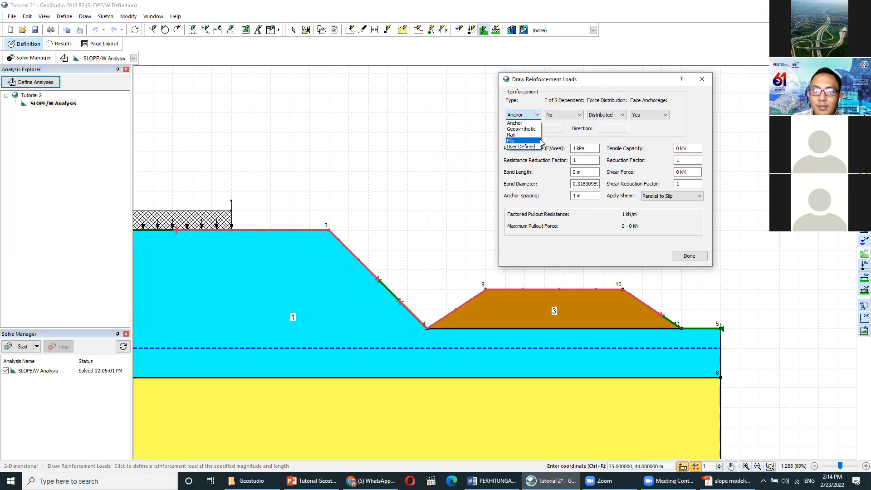
pyautogui.click(522, 144)
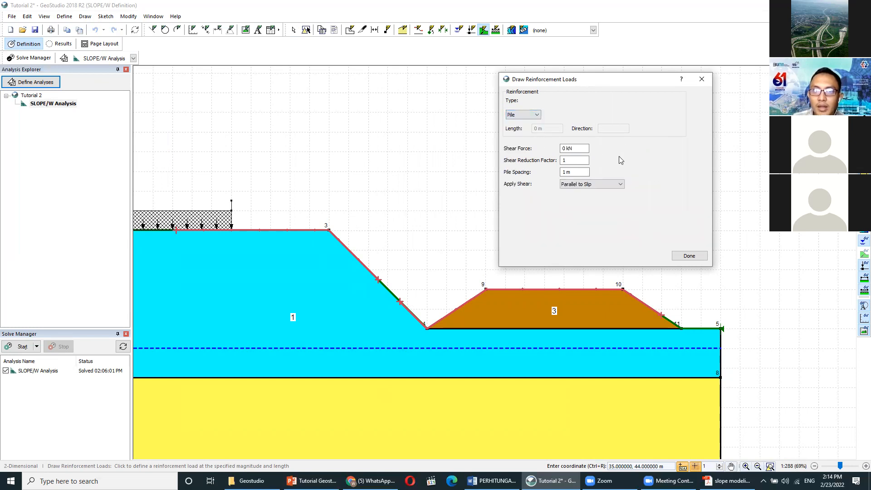
pyautogui.click(576, 150)
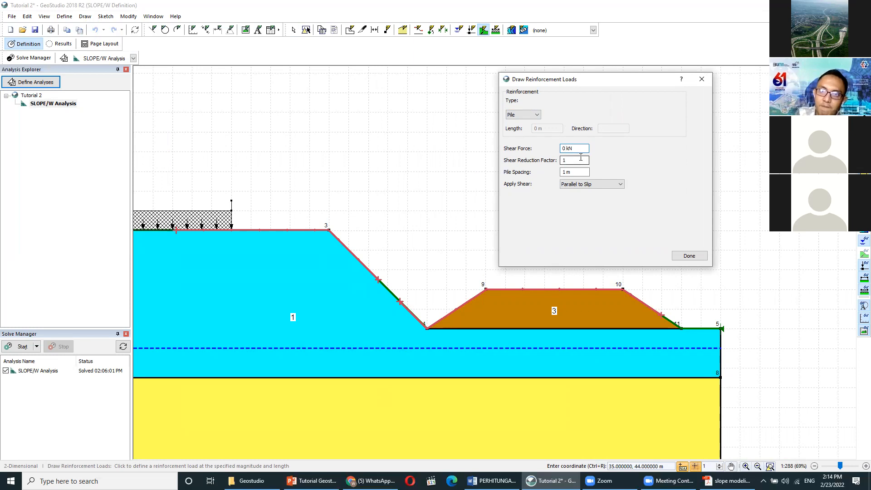
pyautogui.press('BackSpace')
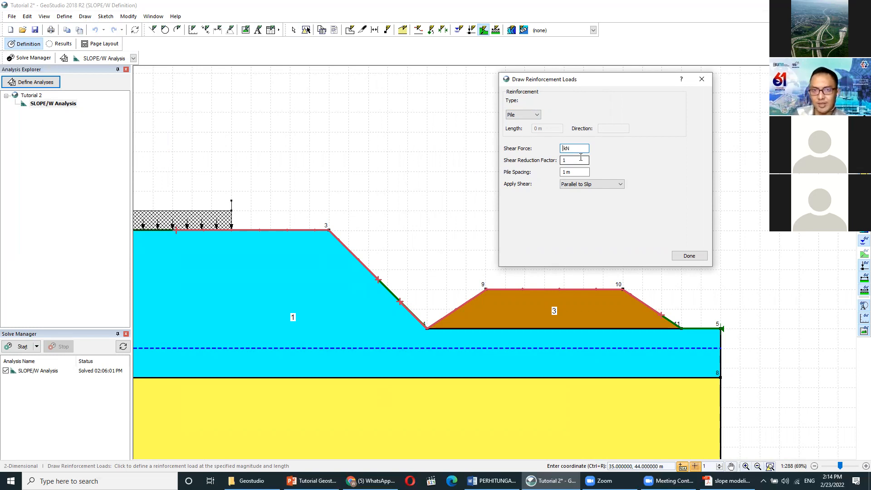
pyautogui.write('150')
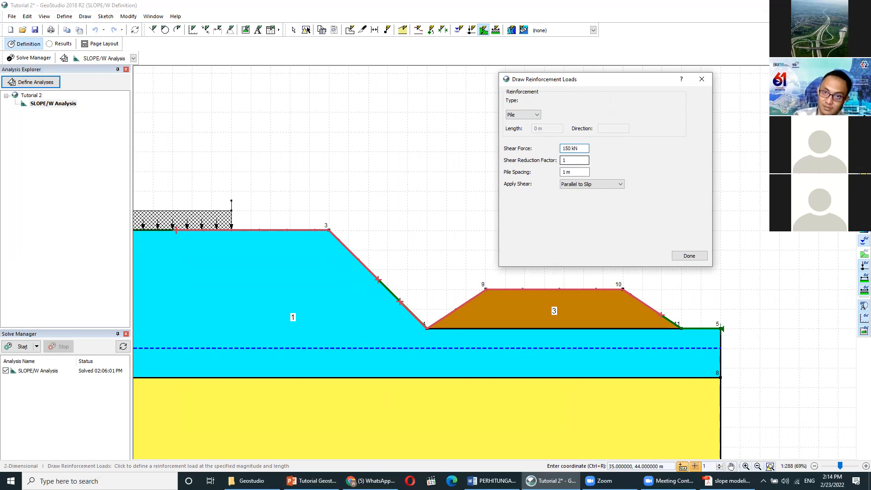
# Step: Set the pile's shear reduction factor to 1.1 and apply its shear parallel to the slip surface
pyautogui.click(570, 160)
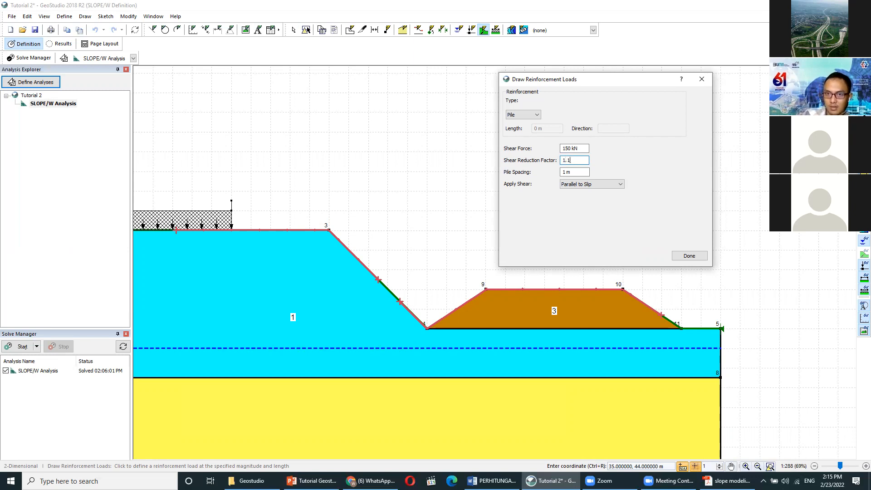
pyautogui.press('Tab')
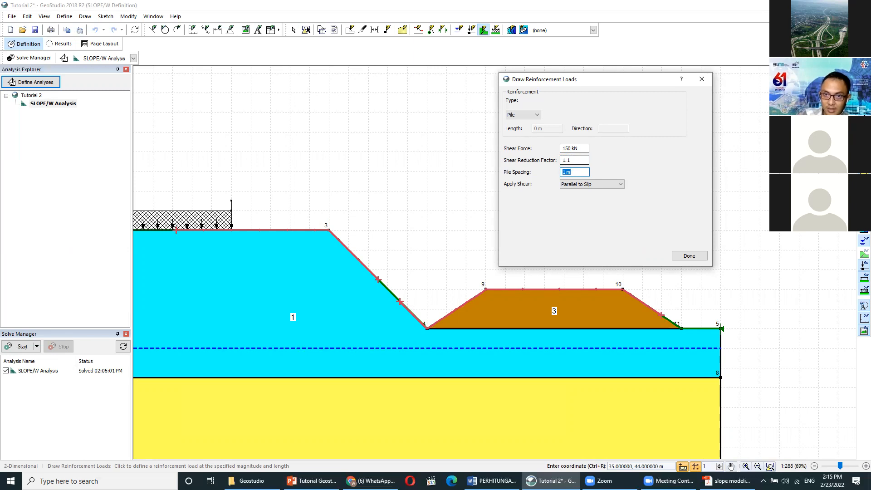
pyautogui.press('Tab')
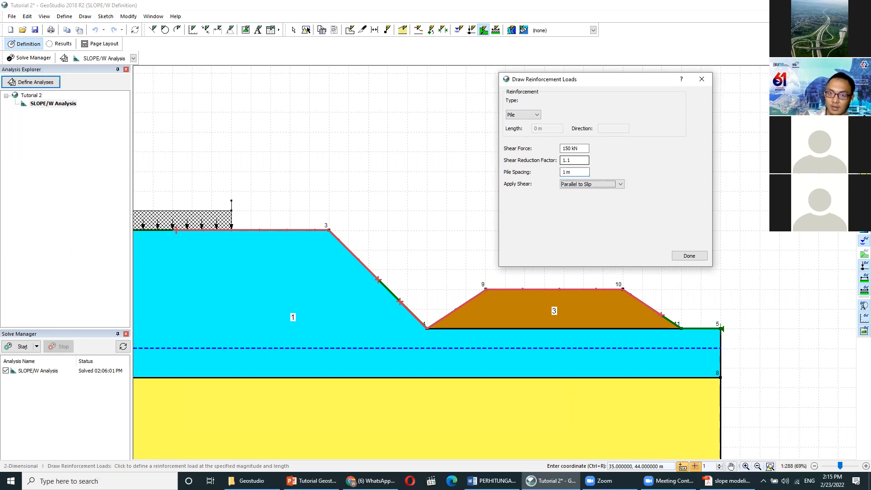
pyautogui.click(619, 185)
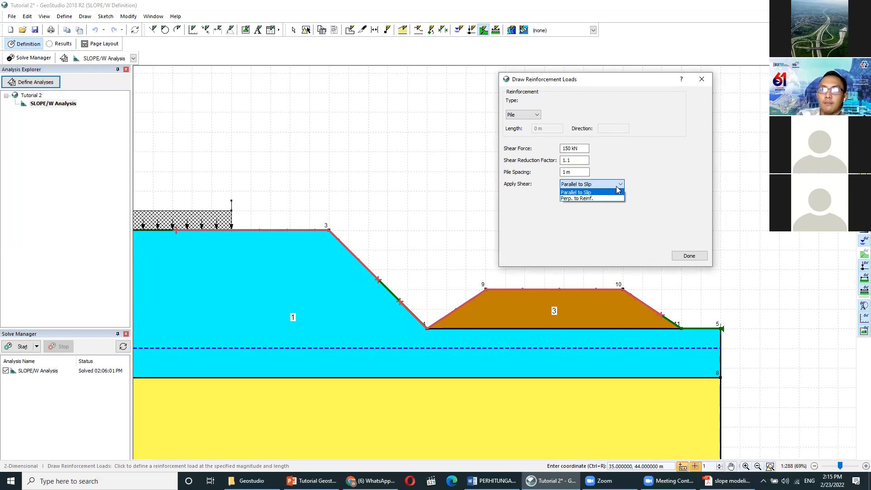
pyautogui.click(588, 193)
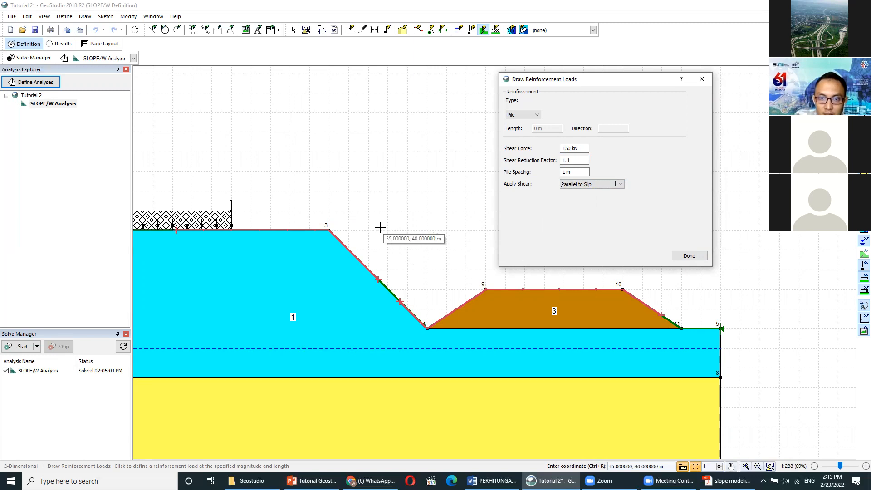
# Step: Draw a vertical 15 m pile downward from X 36 m, Y 36 m through the slope face and set its shear reduction factor to 1
pyautogui.click(388, 269)
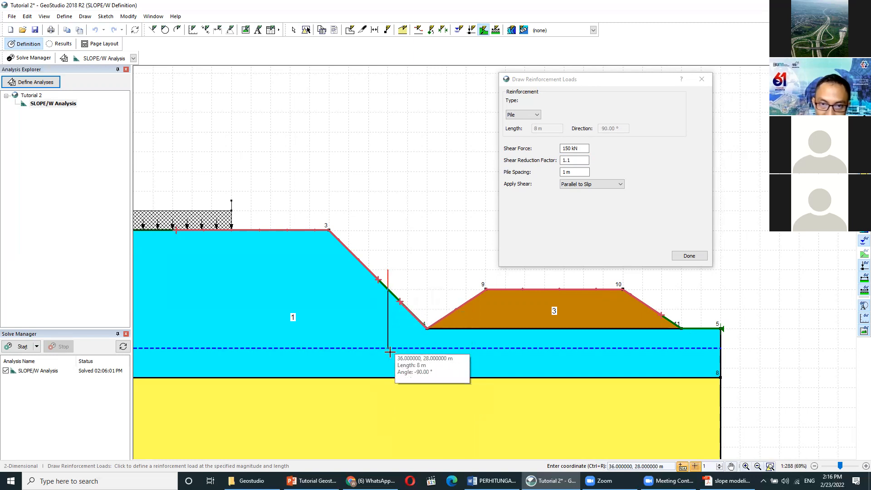
pyautogui.click(392, 413)
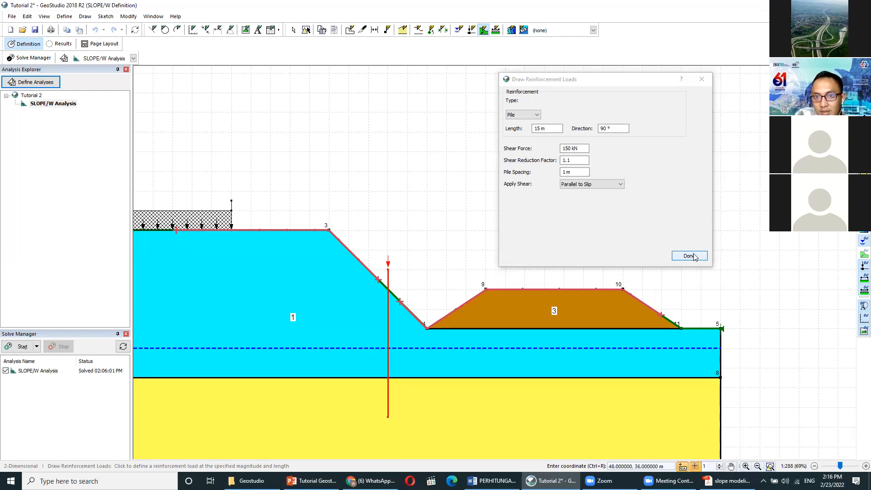
pyautogui.click(579, 162)
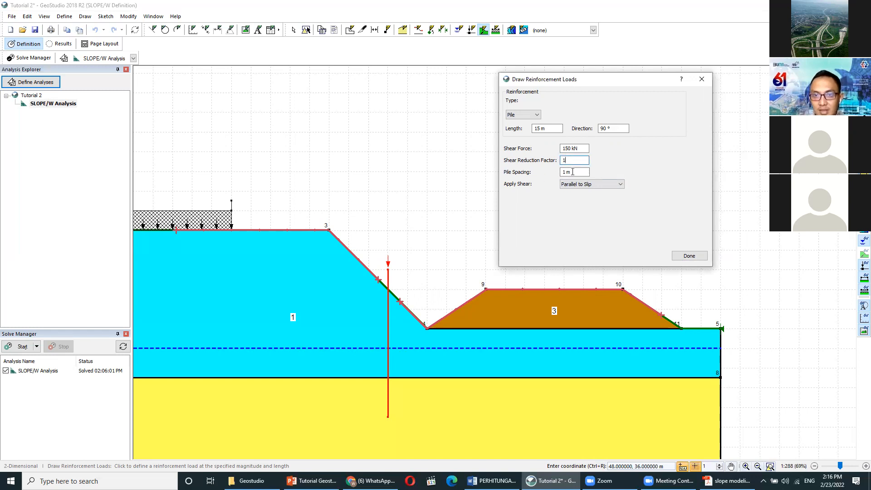
pyautogui.click(582, 173)
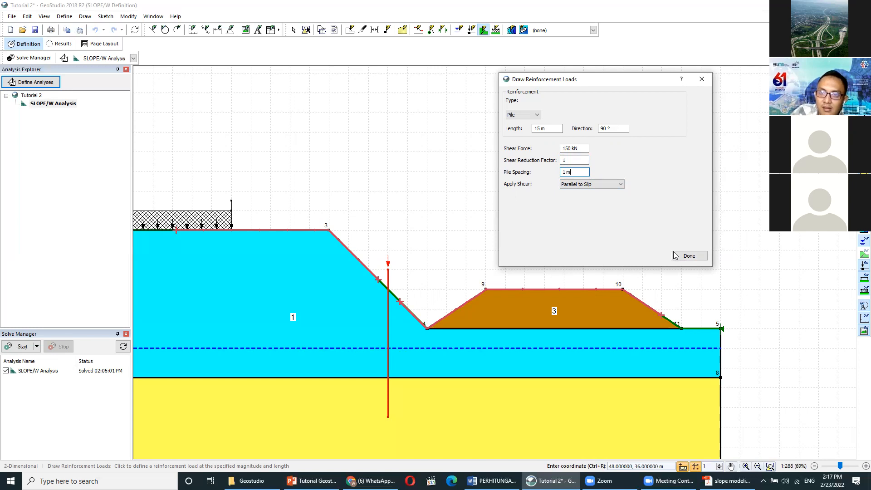
pyautogui.click(689, 256)
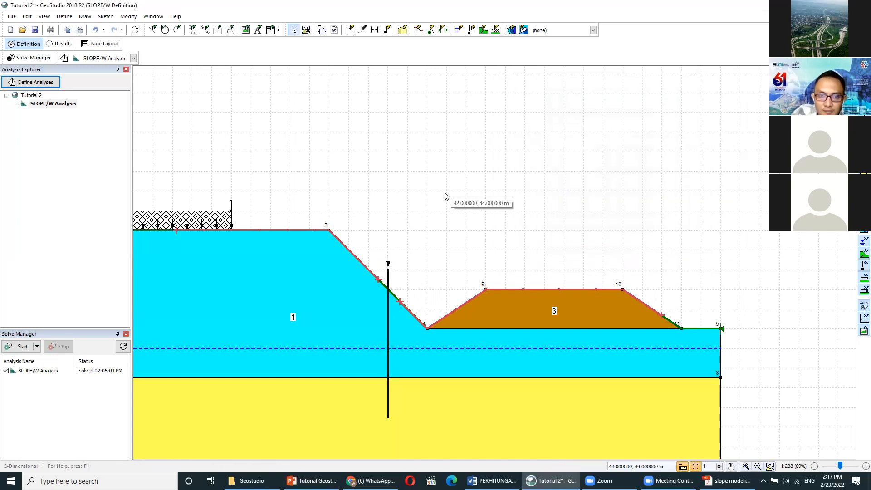
# Step: Solve the SLOPE/W analysis again with the pile and examine the critical slip surface in the results
pyautogui.scroll(-2, 443, 195)
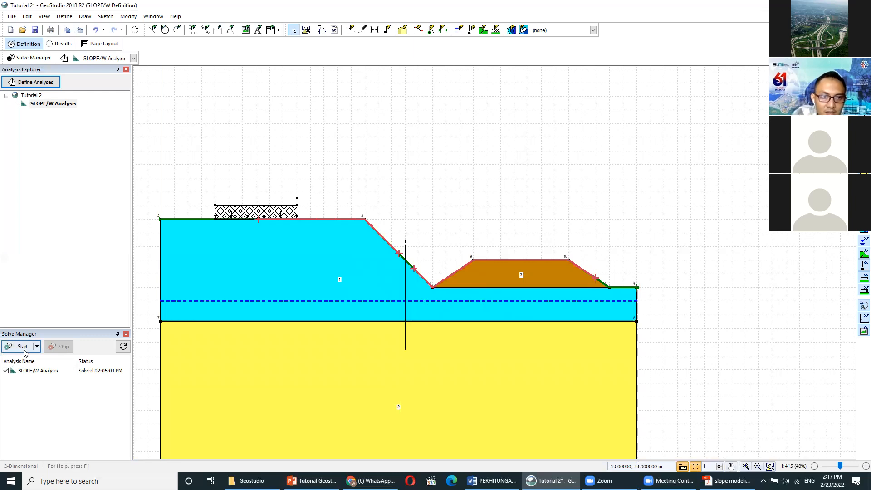
pyautogui.scroll(1, 355, 271)
pyautogui.click(63, 43)
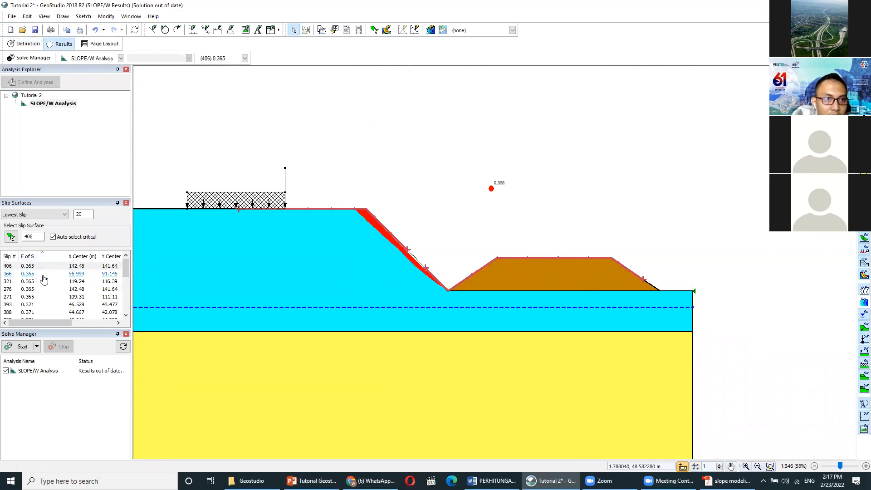
pyautogui.click(26, 45)
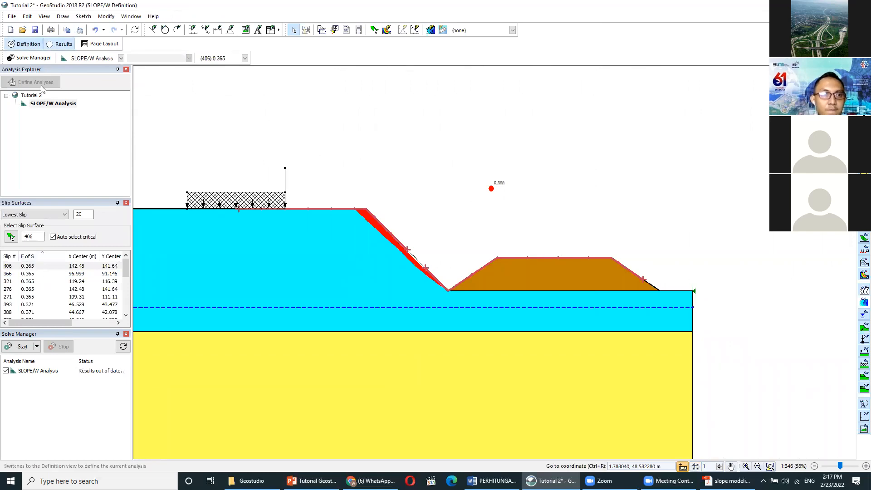
pyautogui.click(23, 350)
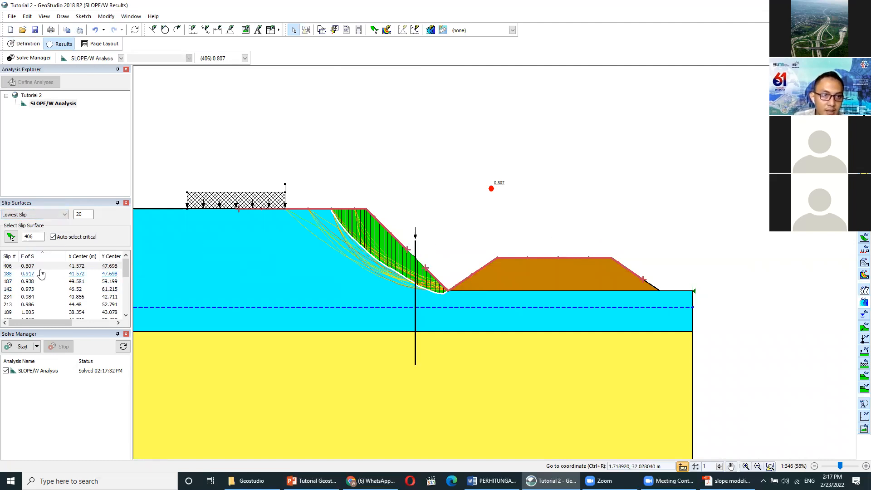
pyautogui.scroll(2, 486, 189)
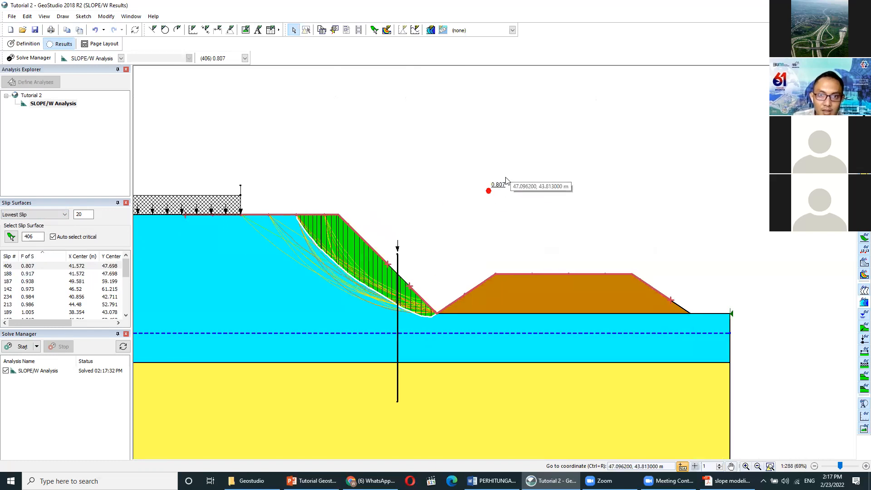
pyautogui.scroll(1, 493, 196)
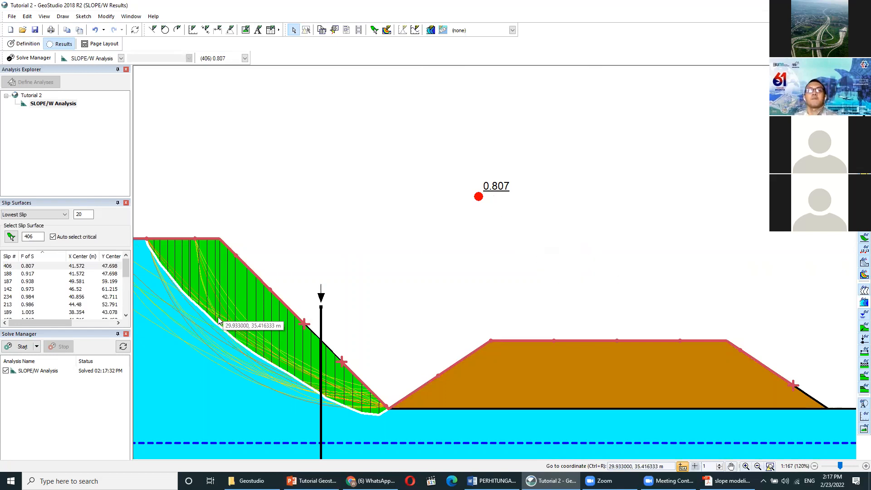
# Step: Return from the results to the model definition and review the Clay material's basic strength parameters
pyautogui.moveTo(341, 238); pyautogui.dragTo(460, 179)
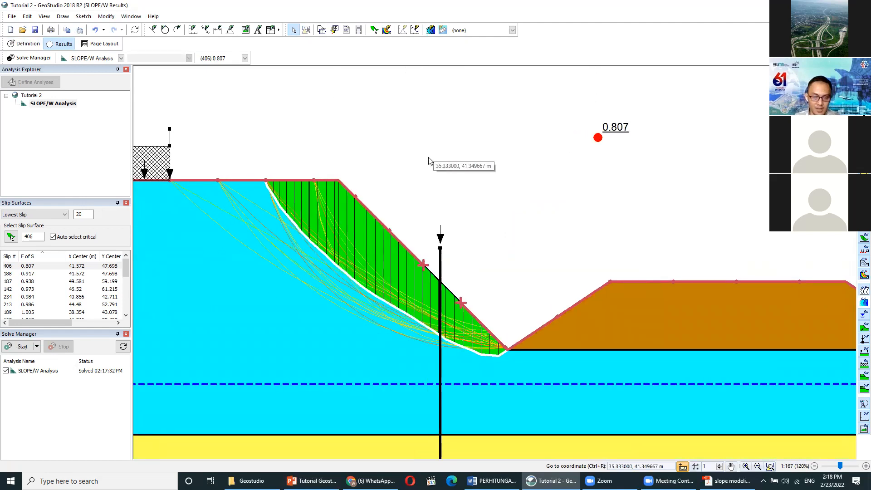
pyautogui.scroll(-3, 442, 221)
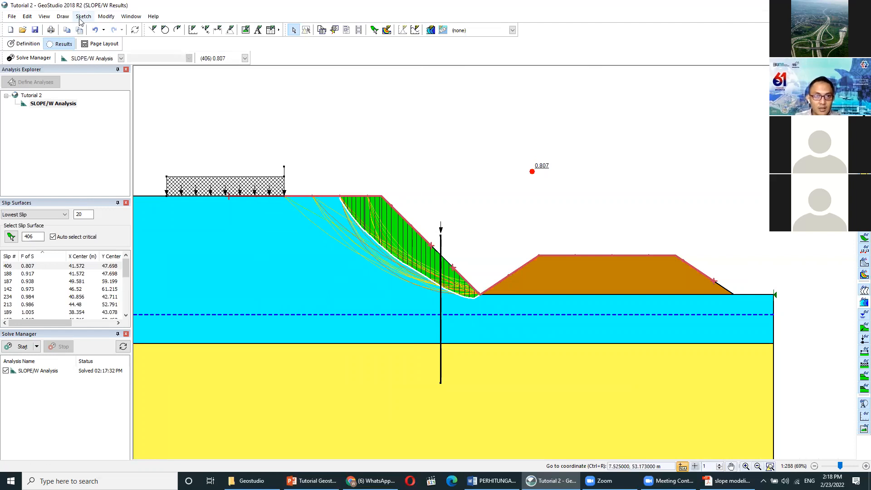
pyautogui.click(64, 19)
pyautogui.click(44, 16)
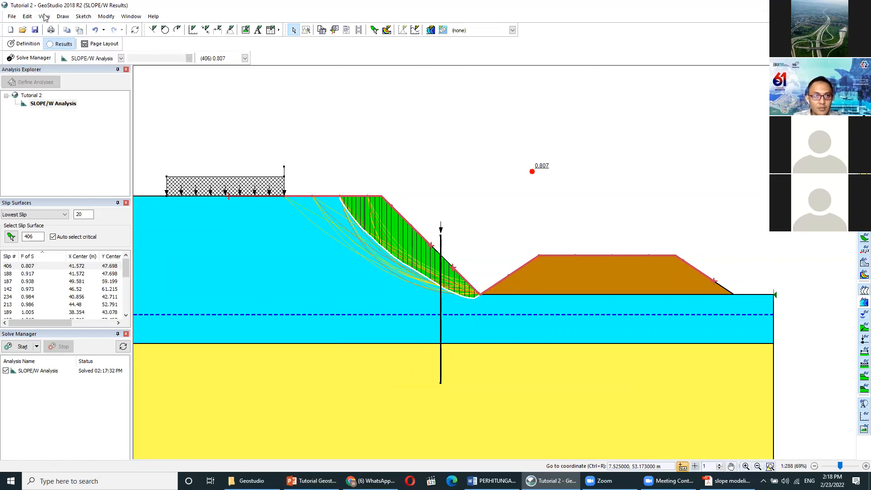
pyautogui.click(24, 44)
pyautogui.click(64, 16)
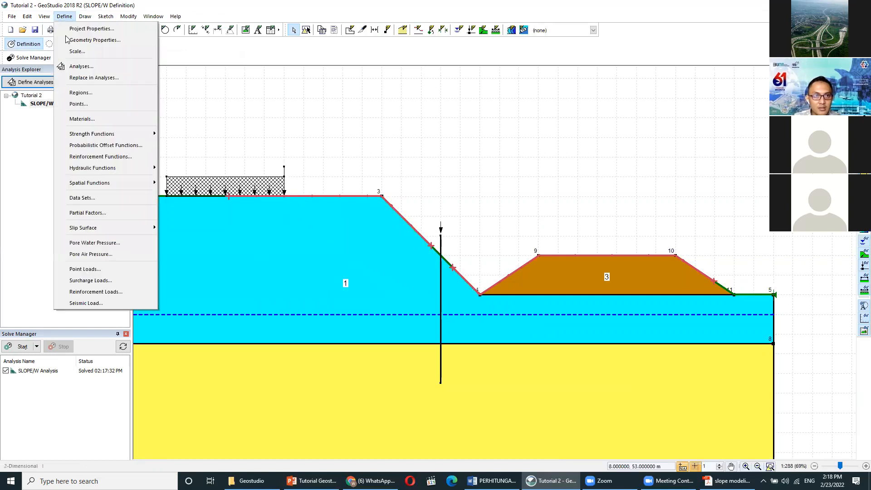
pyautogui.click(81, 119)
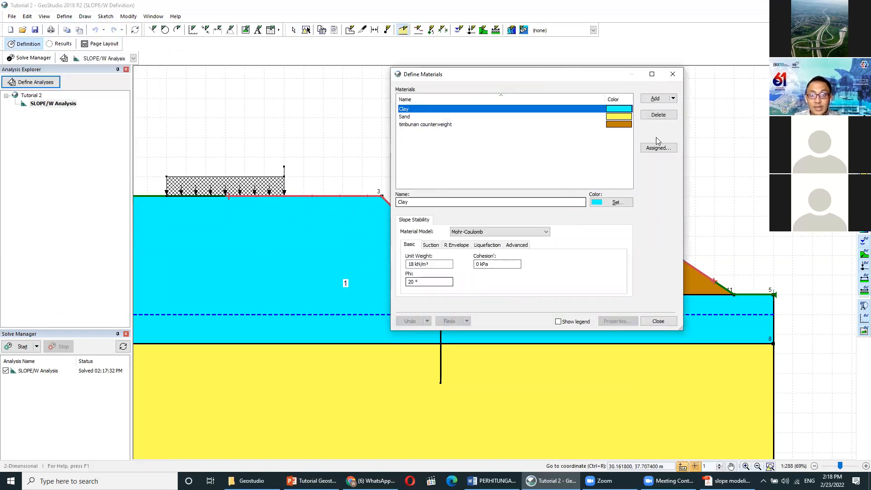
pyautogui.click(672, 74)
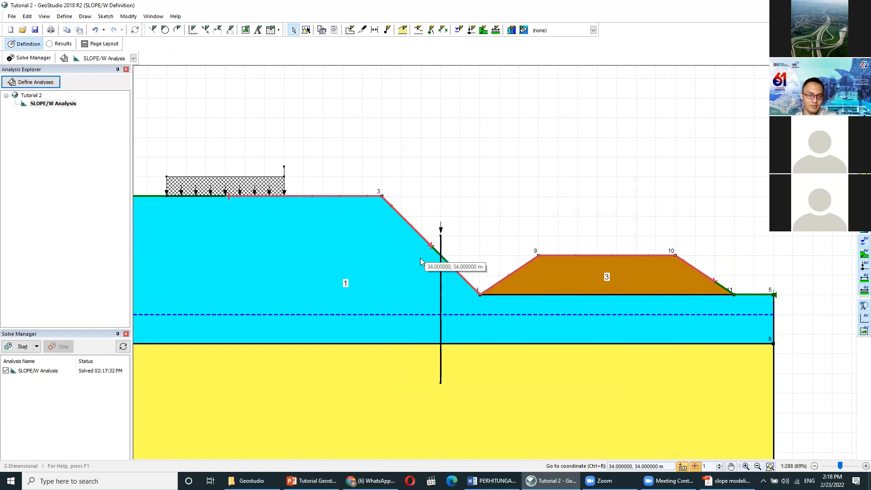
pyautogui.click(449, 256)
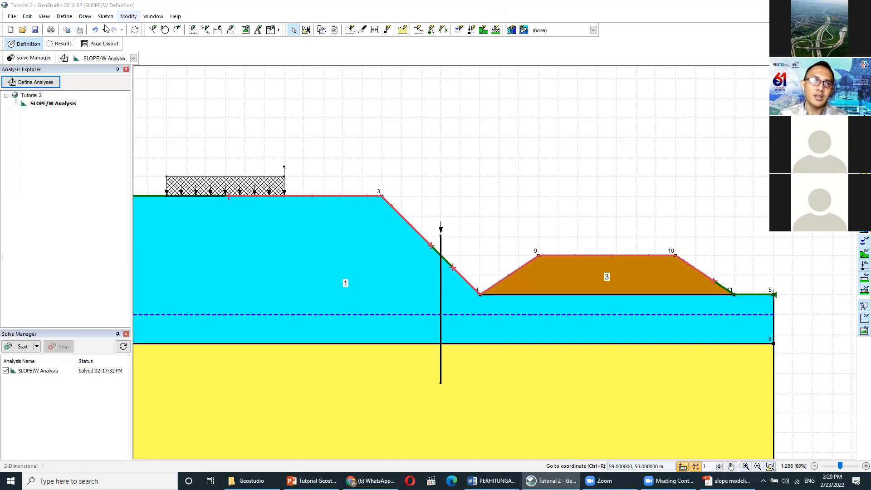
pyautogui.click(64, 17)
pyautogui.click(85, 65)
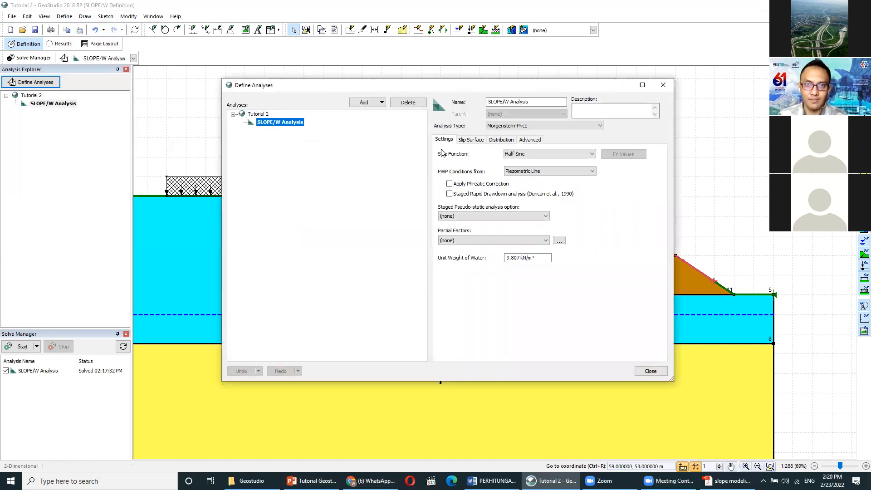
pyautogui.press('Escape')
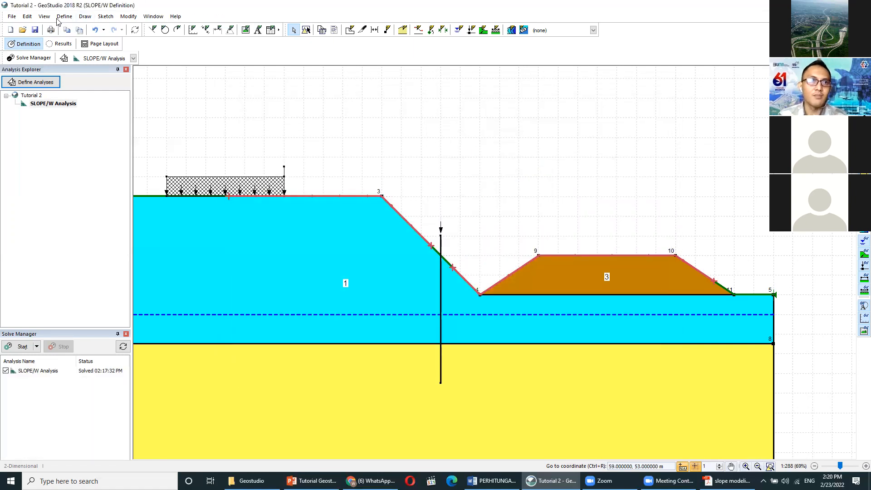
# Step: Examine the Clay material's Mohr-Coulomb unit weight, cohesion and friction angle against the slope model, and close the material definitions
pyautogui.click(64, 17)
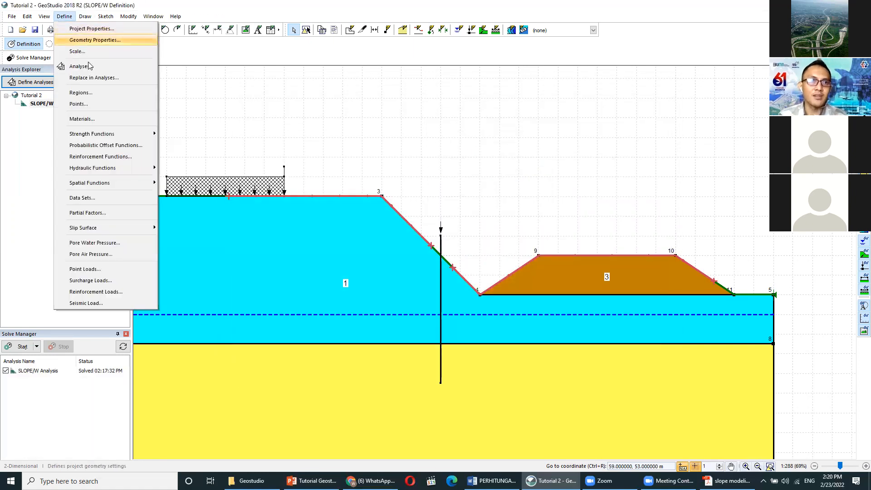
pyautogui.click(115, 123)
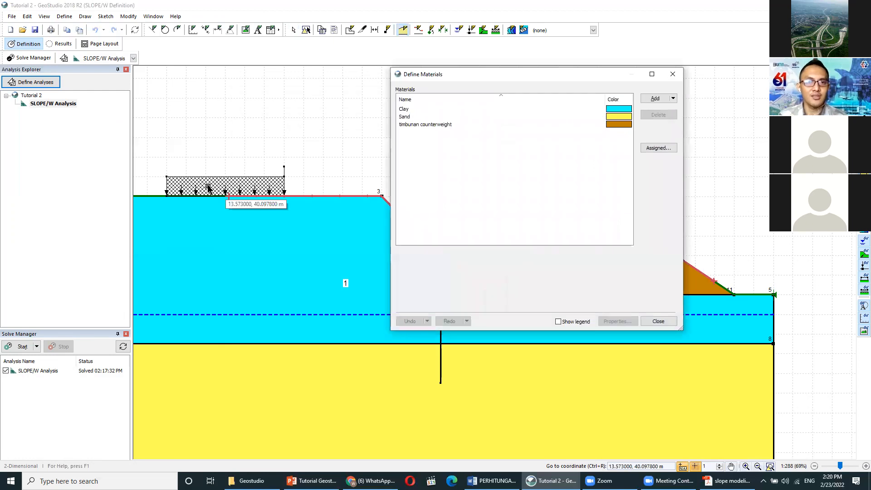
pyautogui.click(411, 110)
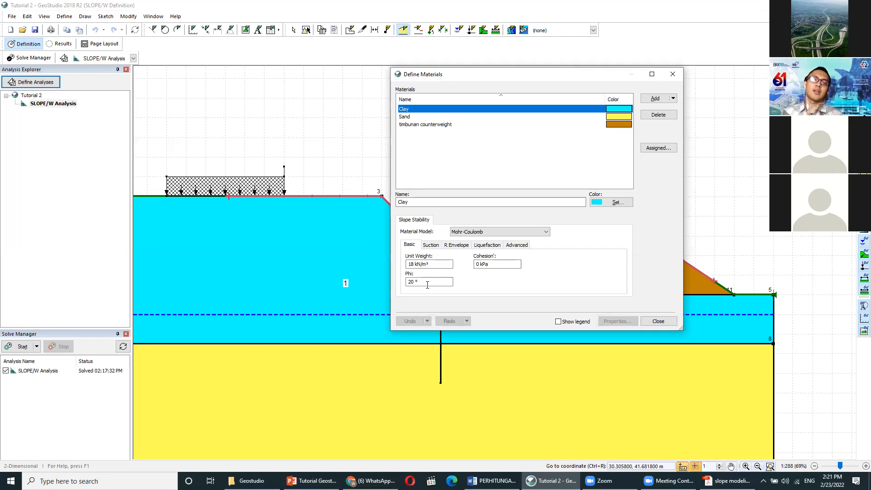
pyautogui.moveTo(186, 272); pyautogui.dragTo(288, 251)
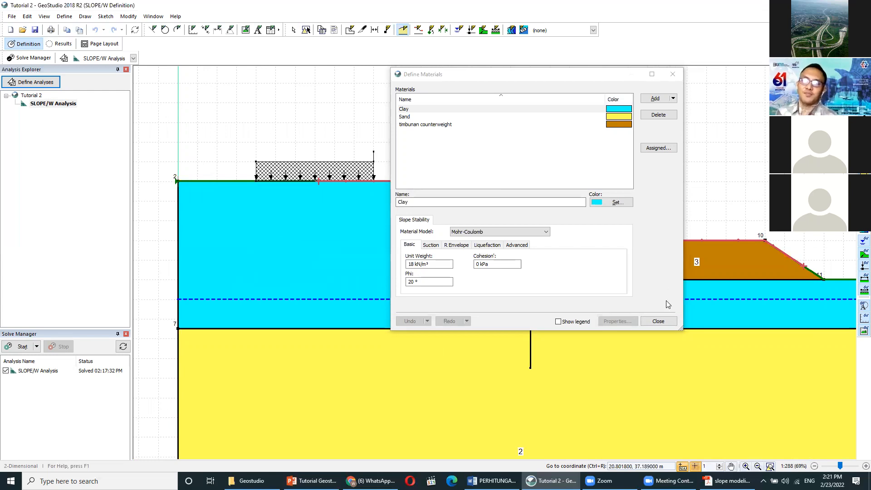
pyautogui.click(663, 324)
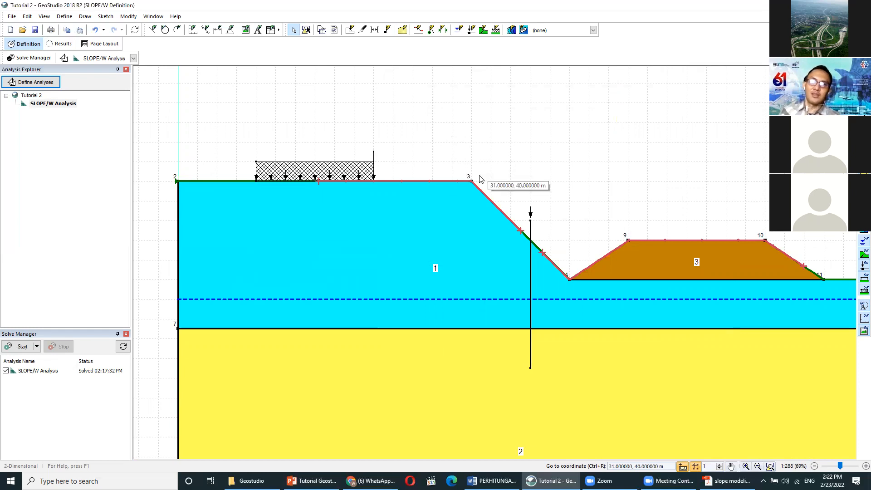
pyautogui.moveTo(535, 186); pyautogui.dragTo(503, 144)
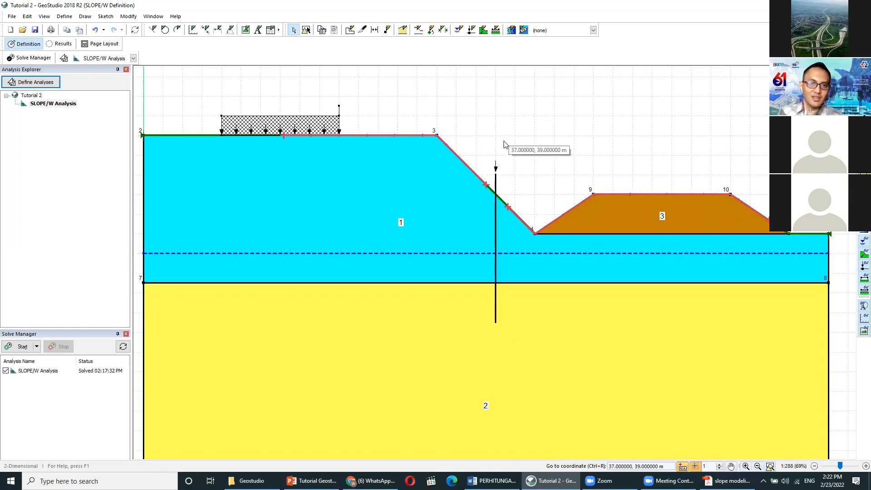
pyautogui.scroll(-1, 432, 167)
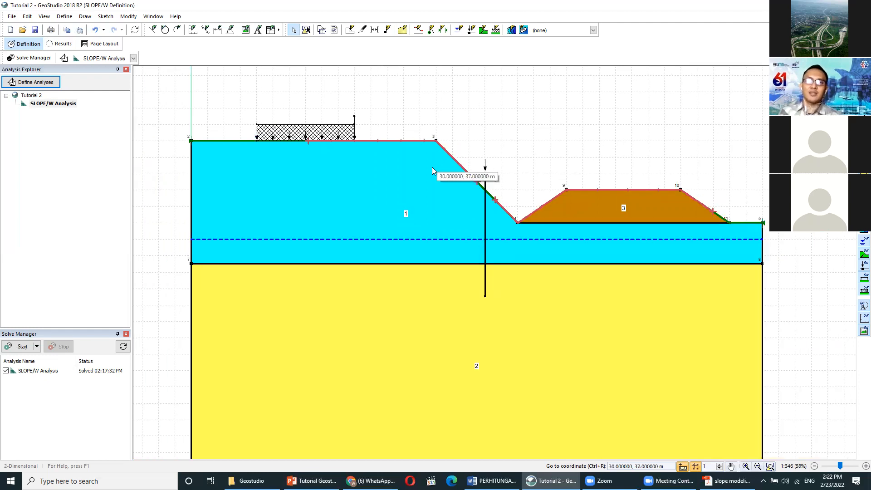